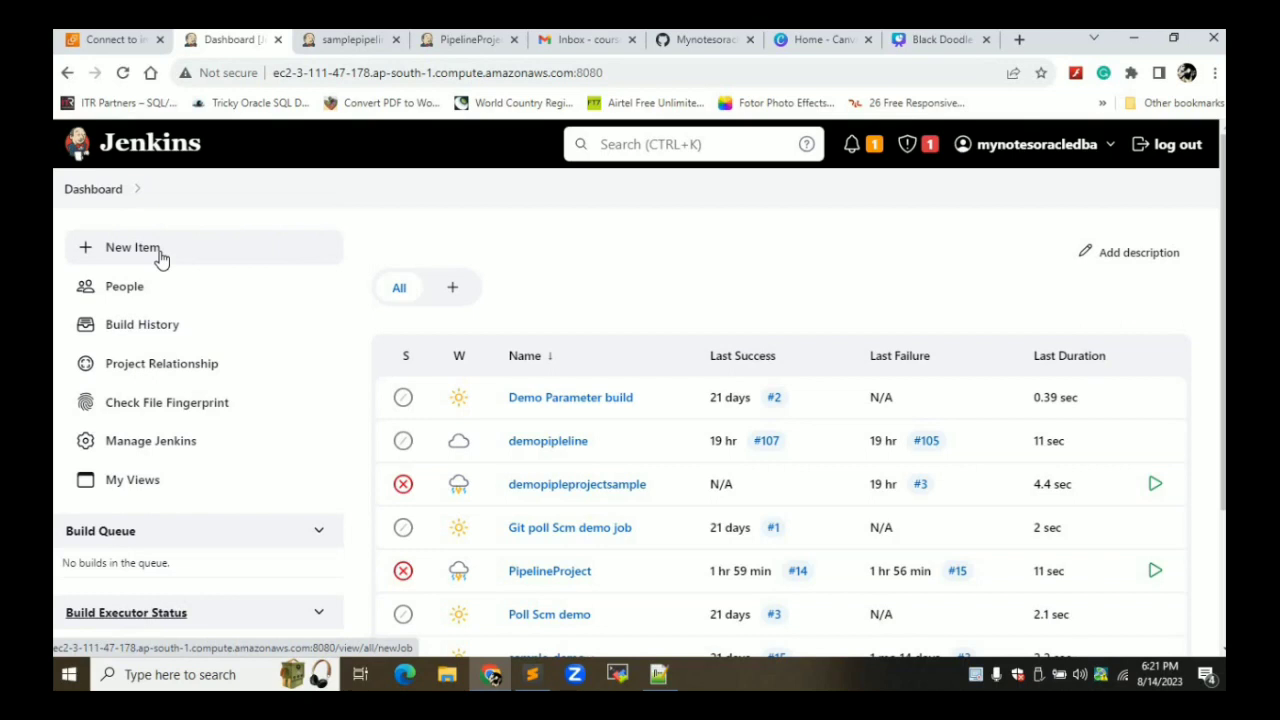
Create a new Pipeline item named PipelineProjectusingpython
{"action": "left_click", "coordinate": [132, 247]}
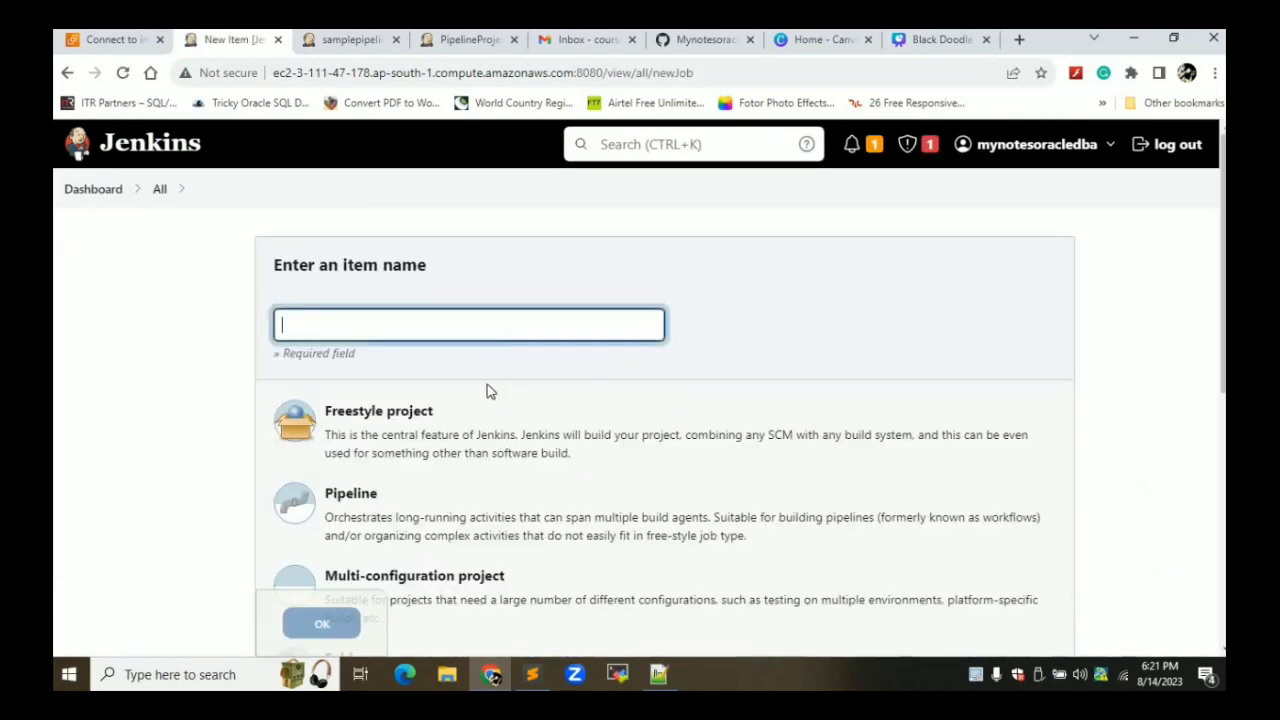
{"action": "type", "text": "P"}
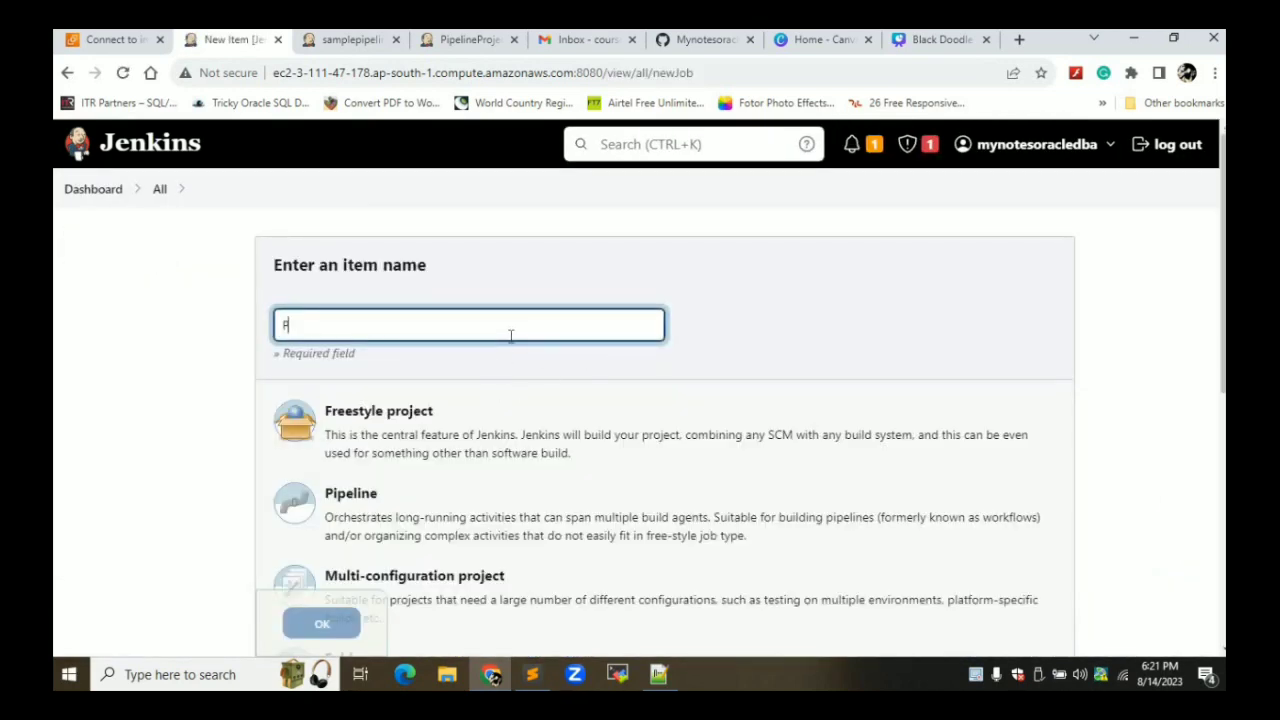
{"action": "type", "text": "ipelineProjectusing"}
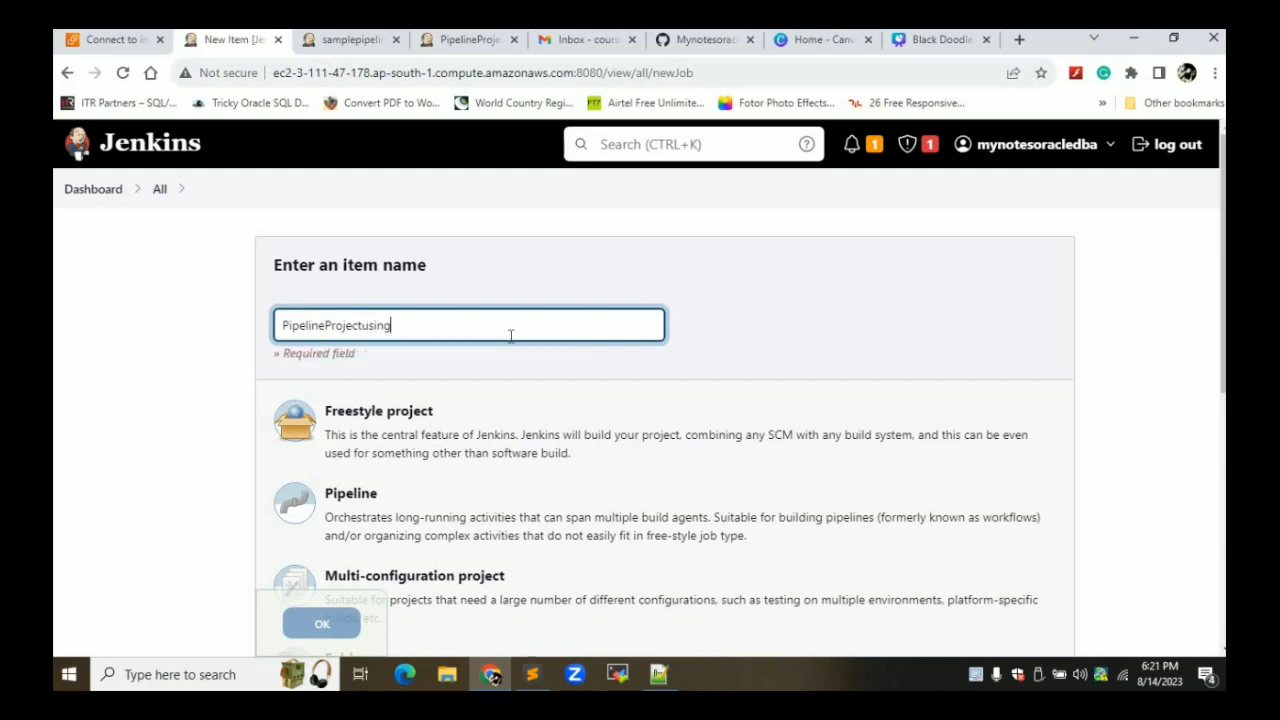
{"action": "type", "text": "python"}
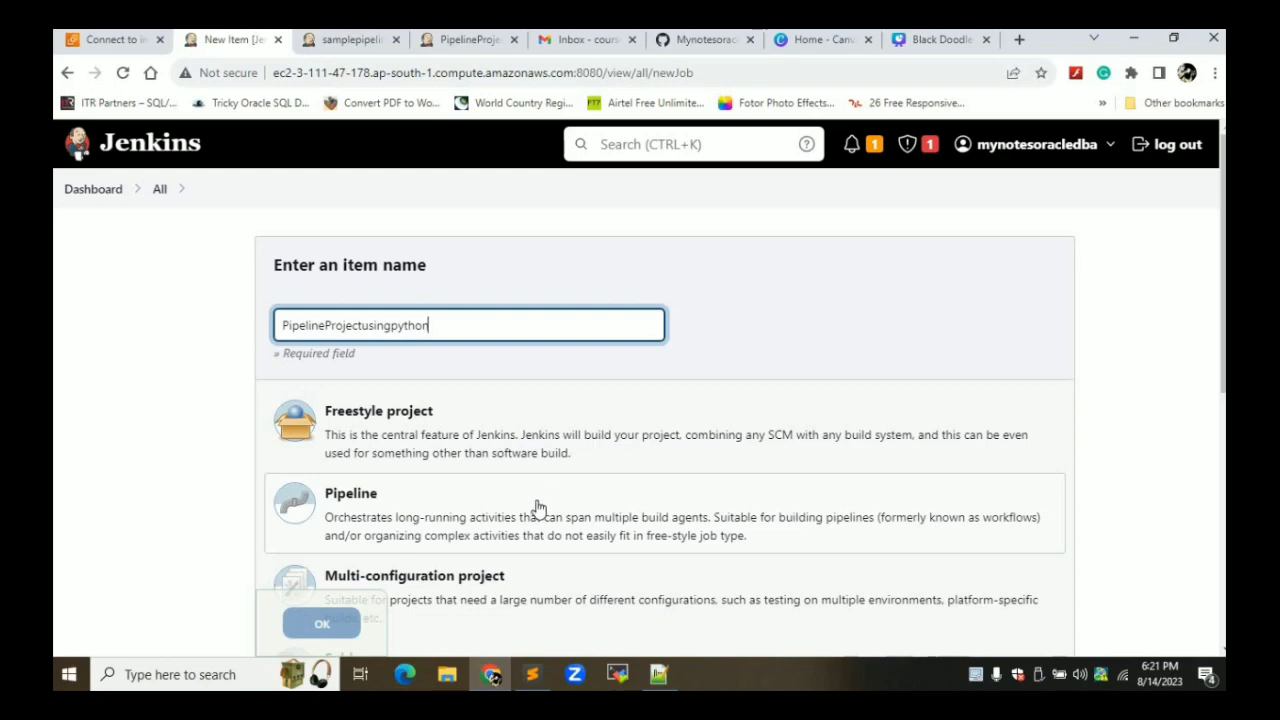
{"action": "left_click", "coordinate": [537, 508]}
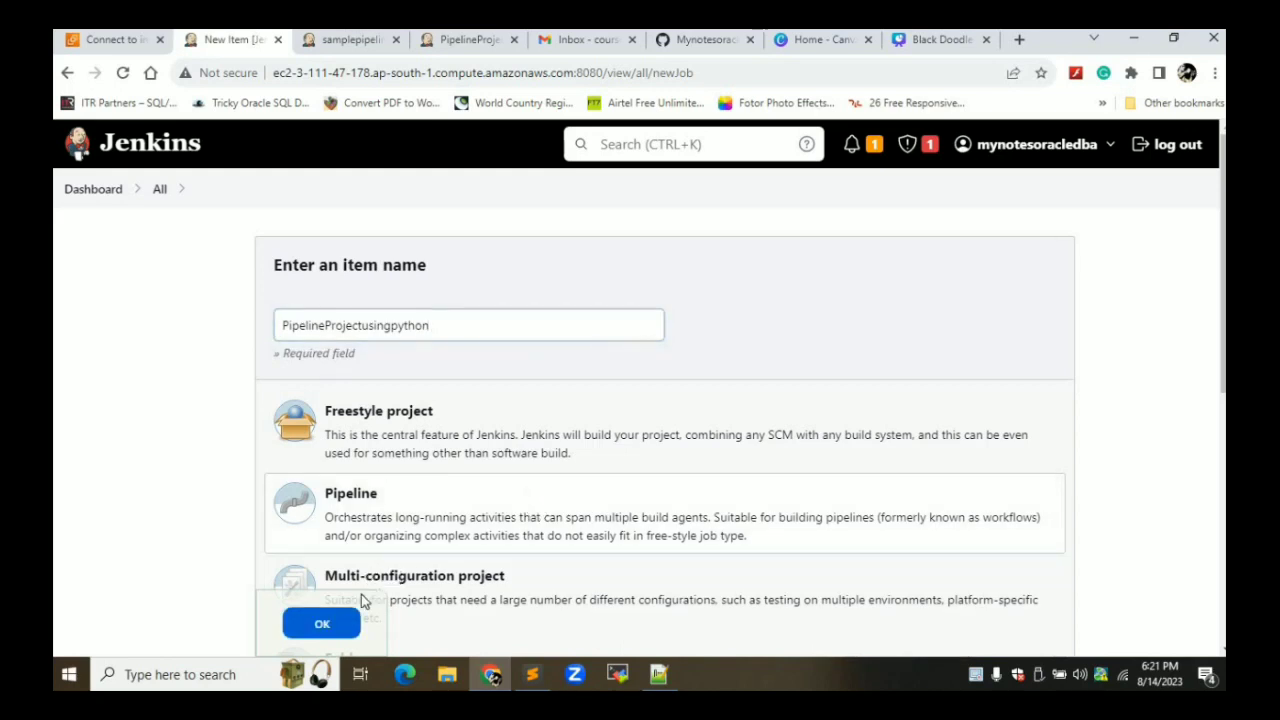
{"action": "left_click", "coordinate": [322, 625]}
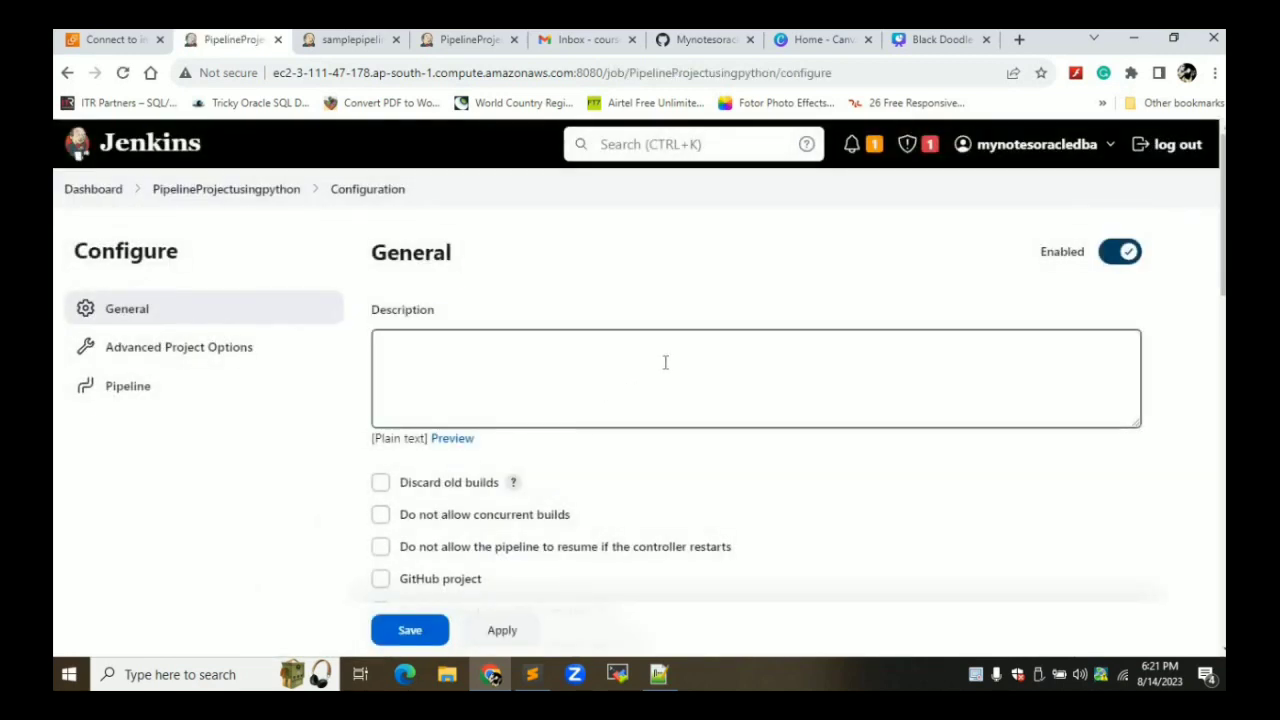
Enter the job description 'This is a simple pipeline project for demo'
{"action": "left_click", "coordinate": [665, 362]}
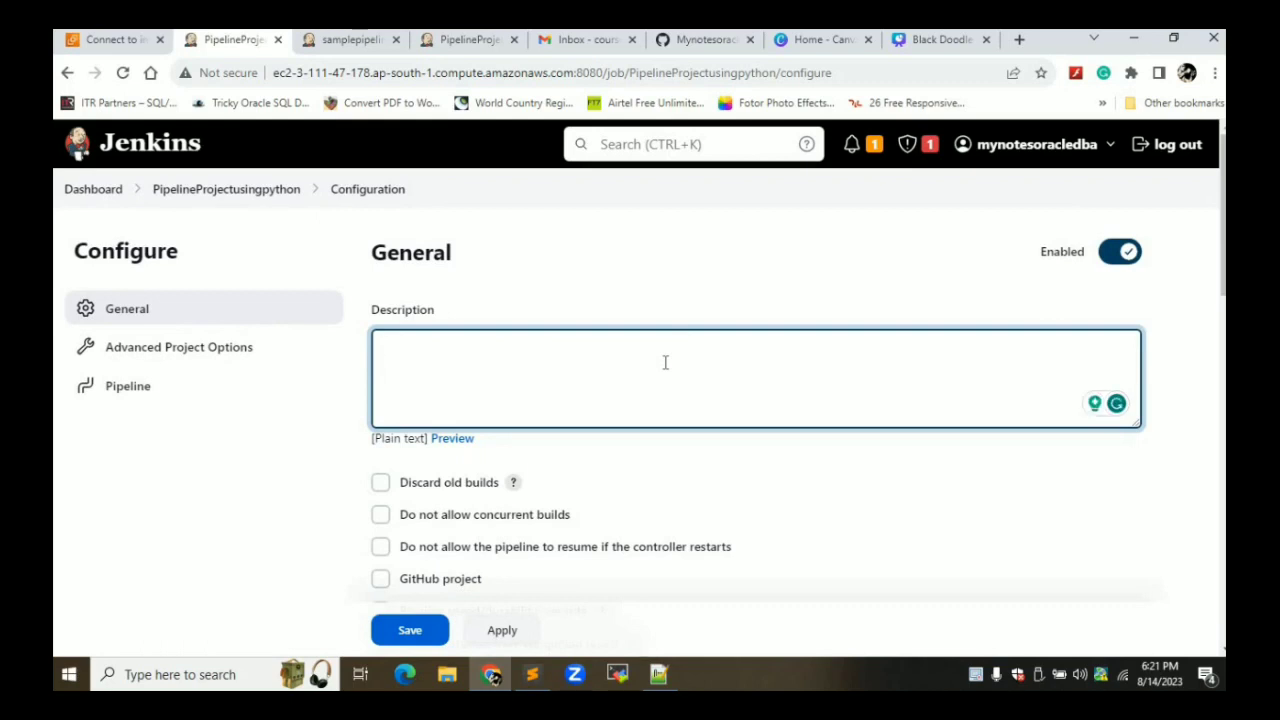
{"action": "type", "text": "This is a sam"}
{"action": "key", "text": "BackSpace"}
{"action": "key", "text": "BackSpace"}
{"action": "type", "text": "om"}
{"action": "key", "text": "BackSpace"}
{"action": "type", "text": "imple piope"}
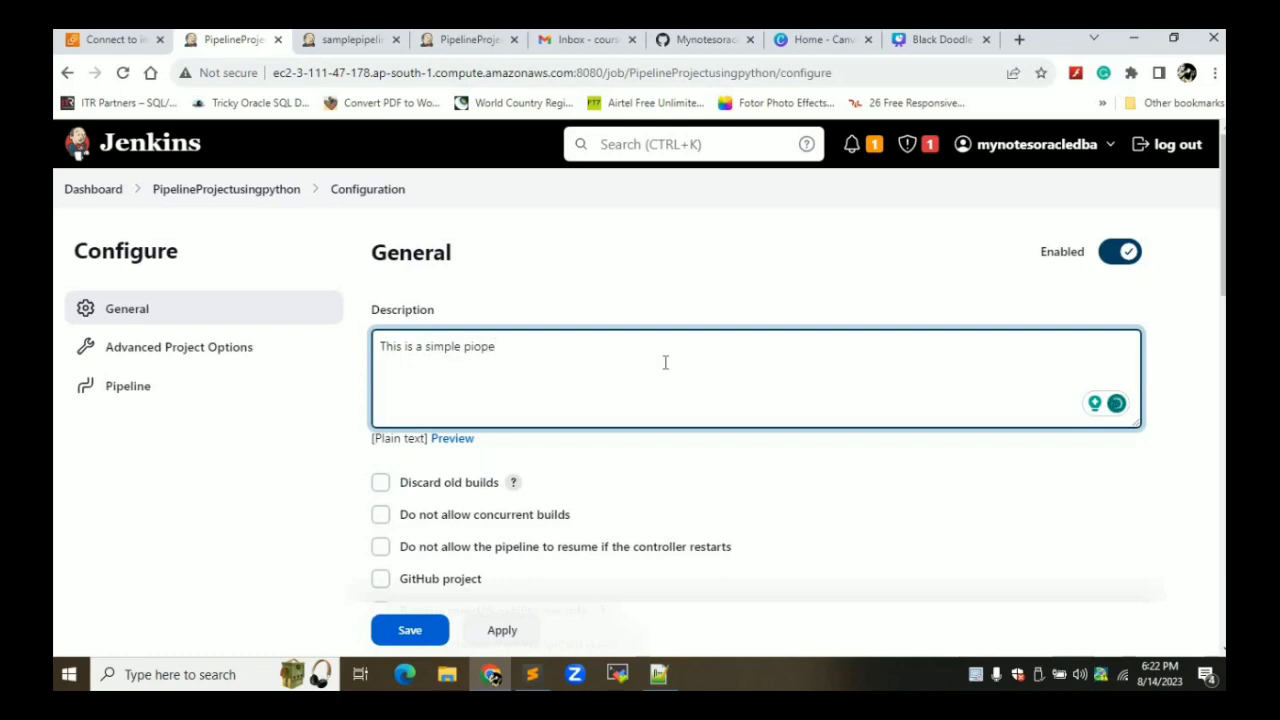
{"action": "key", "text": "BackSpace"}
{"action": "key", "text": "BackSpace"}
{"action": "key", "text": "BackSpace"}
{"action": "type", "text": "peline project for"}
{"action": "key", "text": "BackSpace"}
{"action": "key", "text": "BackSpace"}
{"action": "type", "text": "or demo"}
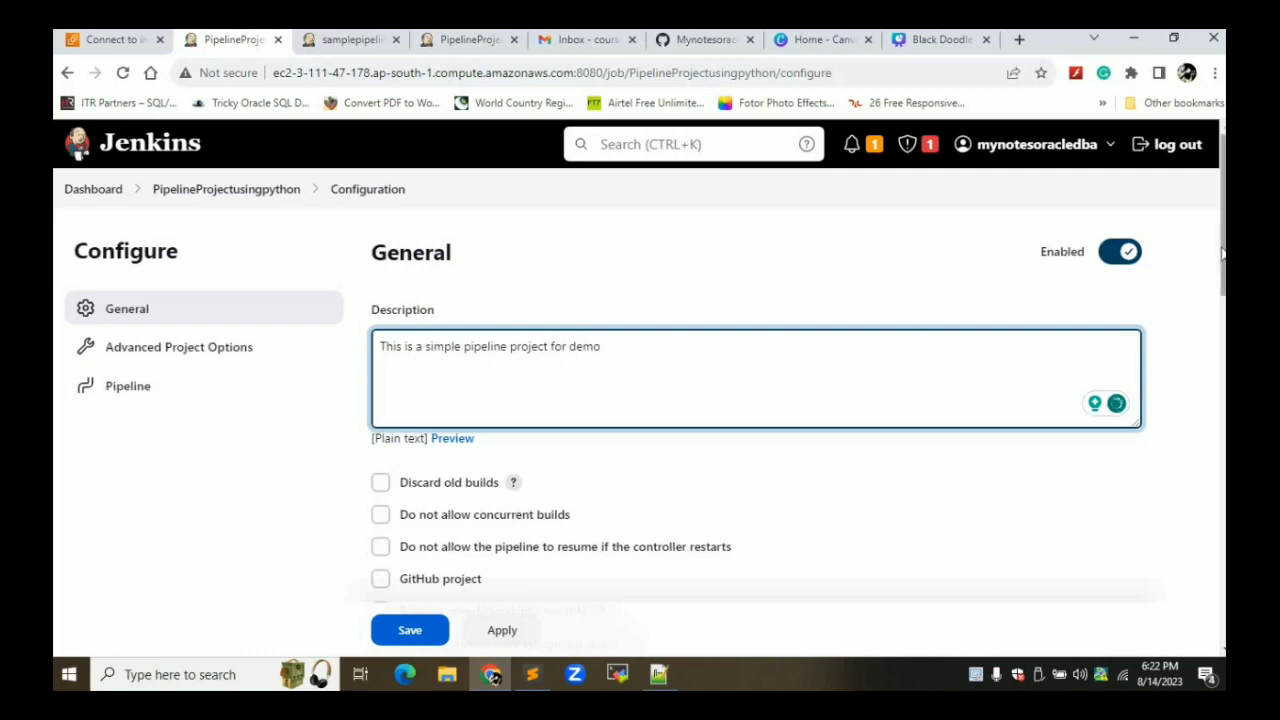
Enable the 'GitHub hook trigger for GITScm polling' build trigger
{"action": "left_click_drag", "start_coordinate": [1222, 254], "coordinate": [1222, 325]}
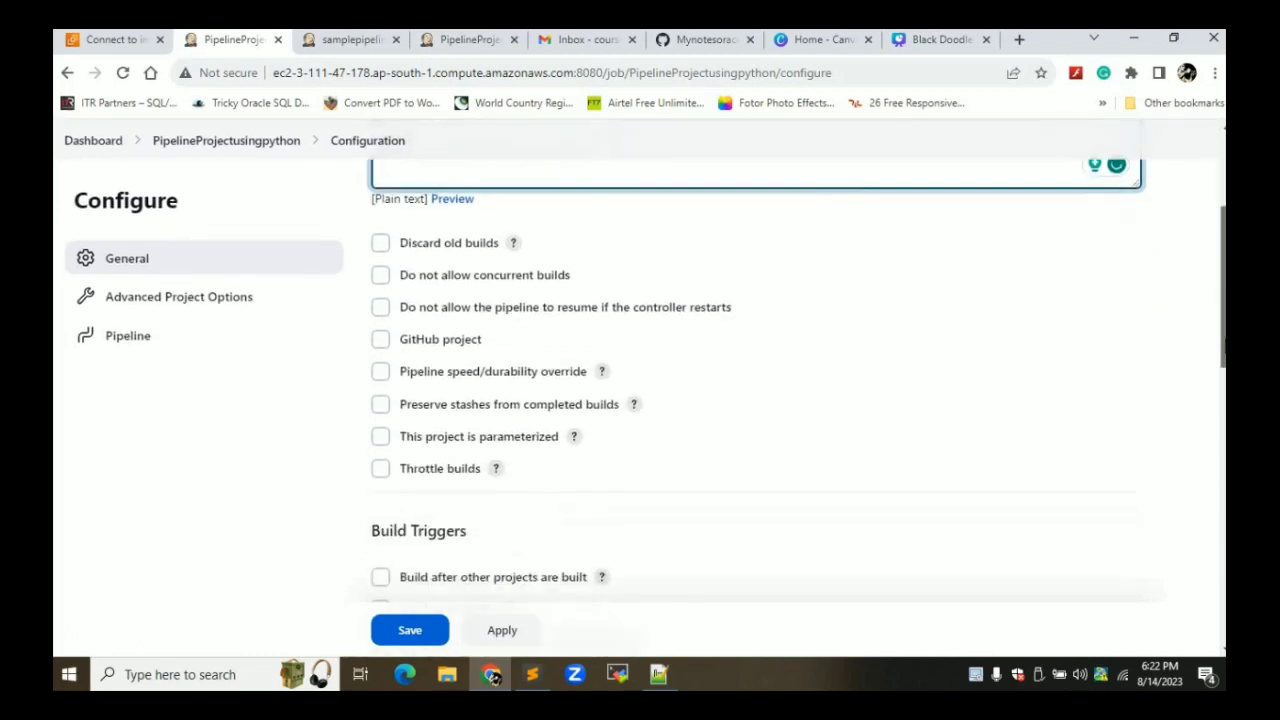
{"action": "scroll", "coordinate": [478, 446], "scroll_direction": "down", "scroll_amount": 3}
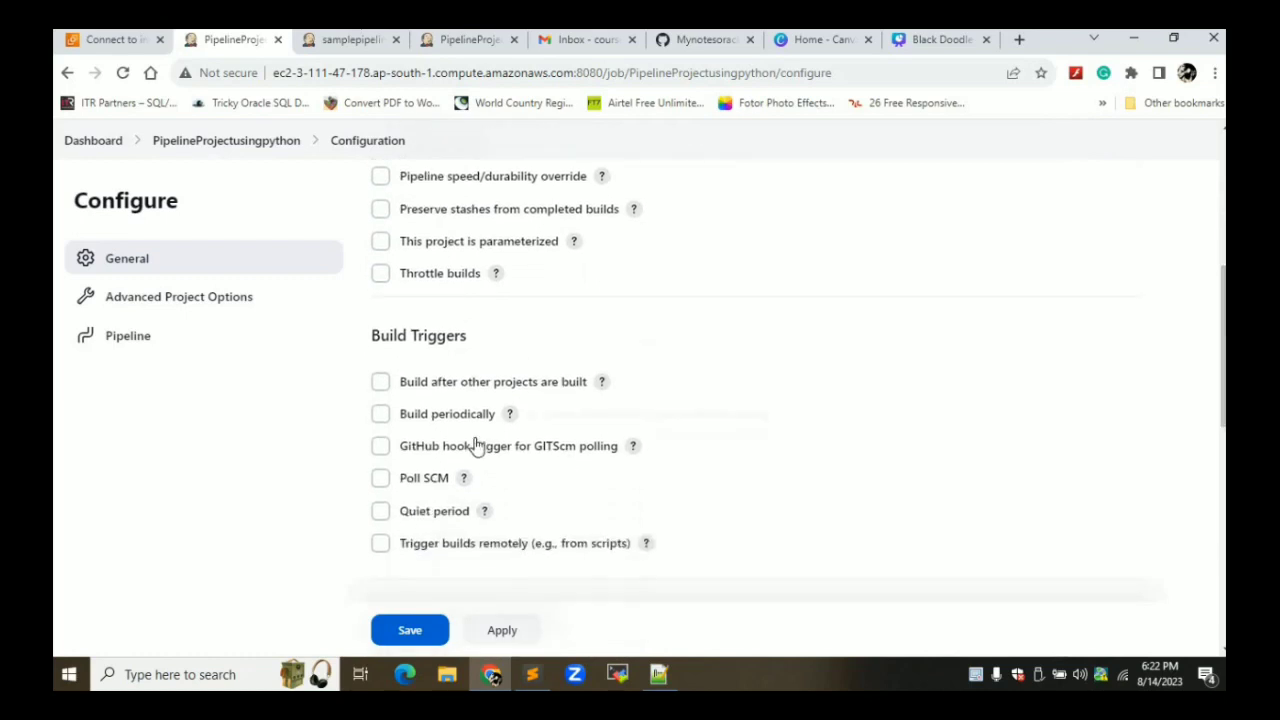
{"action": "left_click", "coordinate": [381, 448]}
{"action": "scroll", "coordinate": [563, 470], "scroll_direction": "down", "scroll_amount": 8}
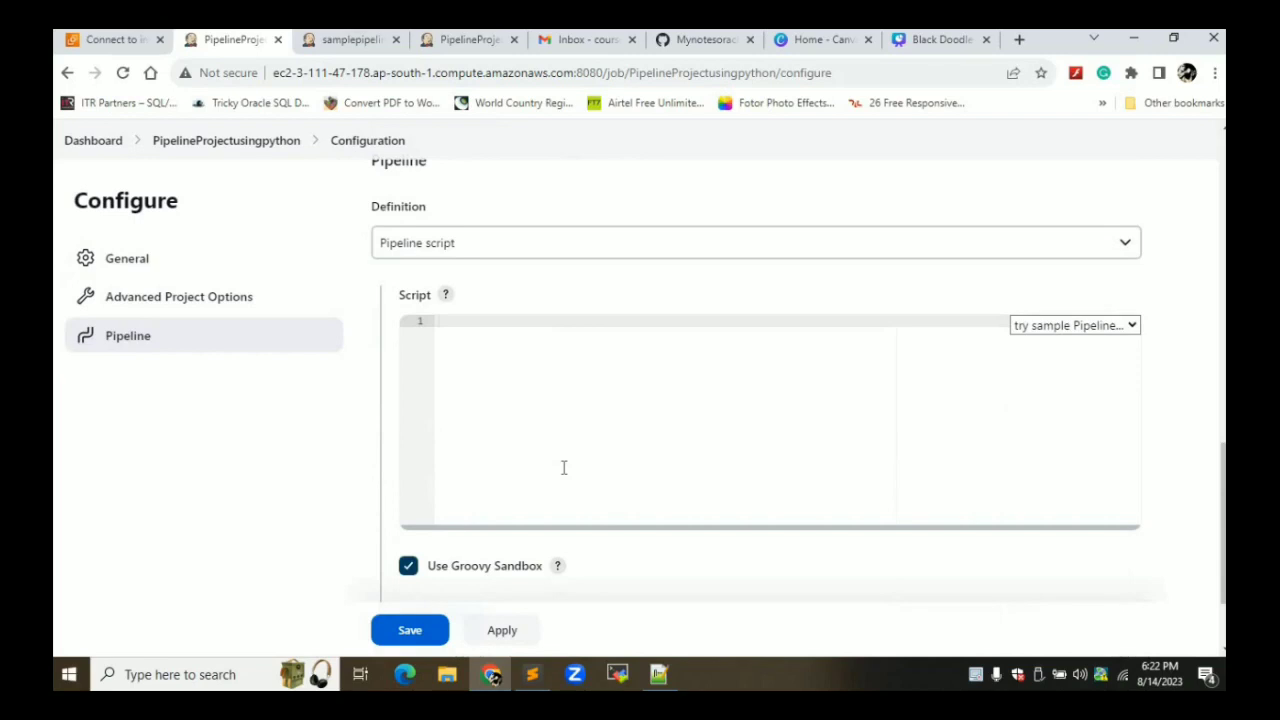
Keep the Pipeline script definition, load the Hello World sample, then apply and save
{"action": "left_click", "coordinate": [565, 245]}
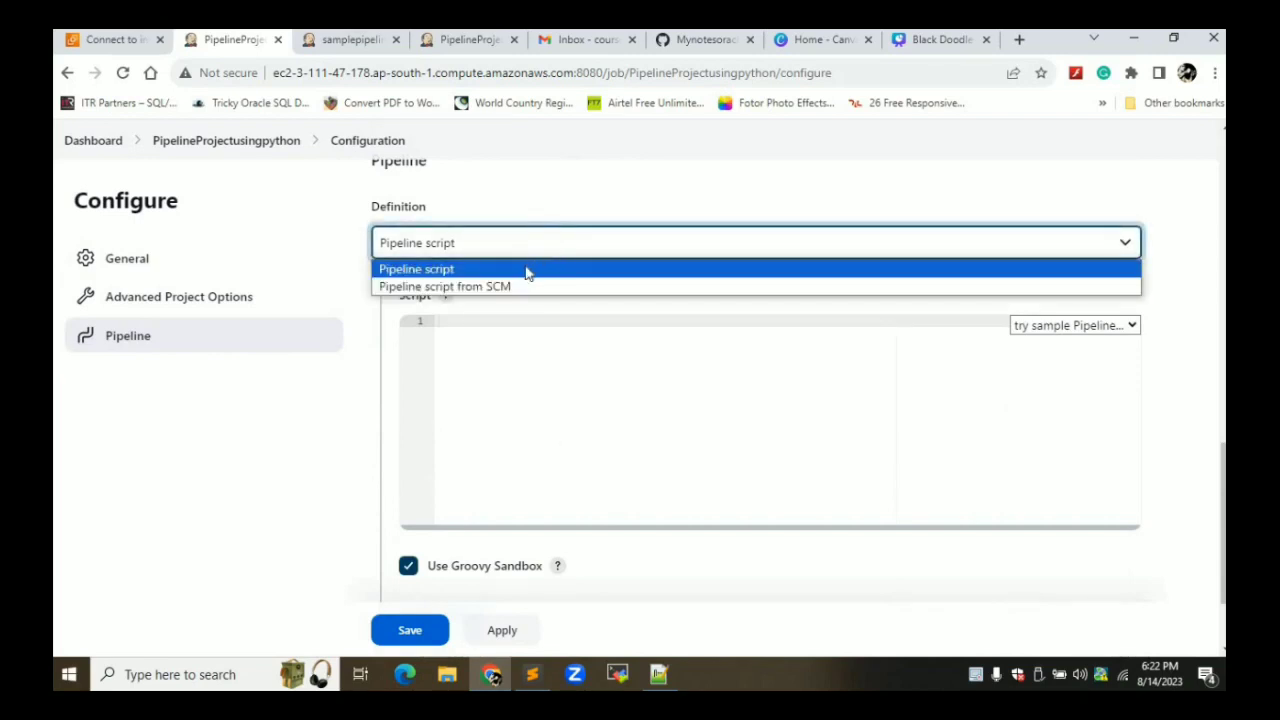
{"action": "left_click", "coordinate": [473, 274]}
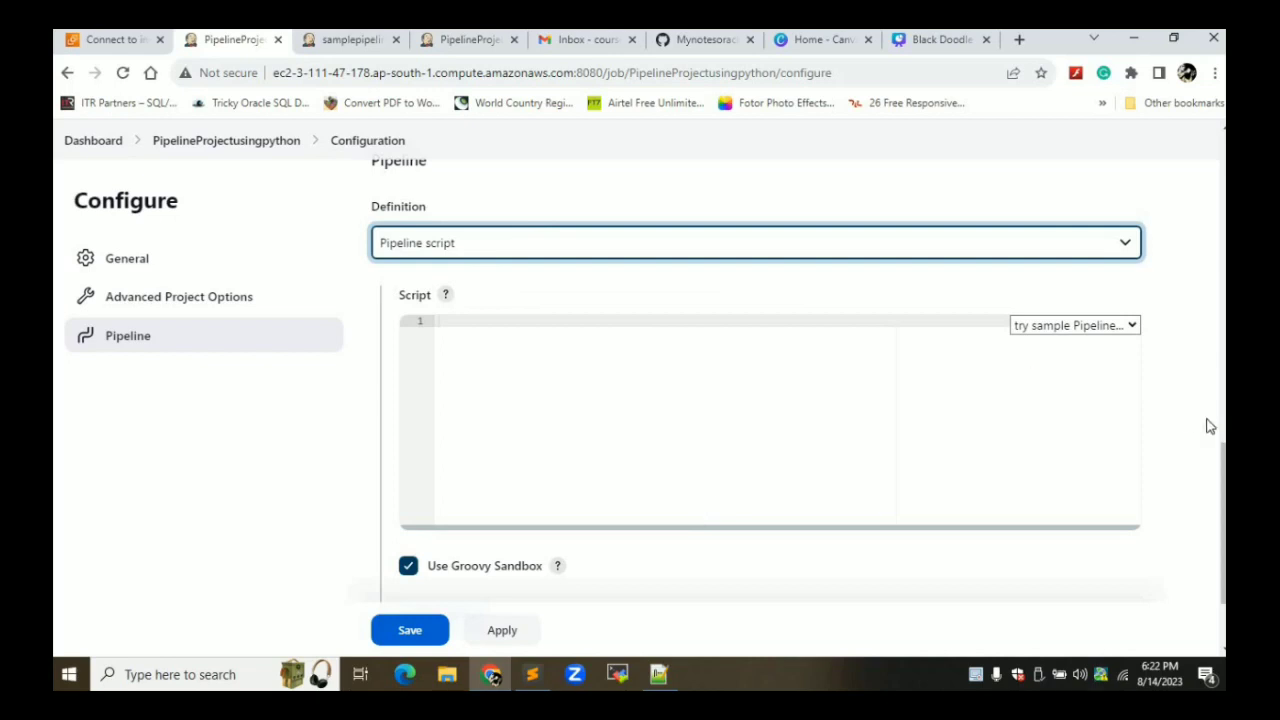
{"action": "left_click", "coordinate": [1077, 328]}
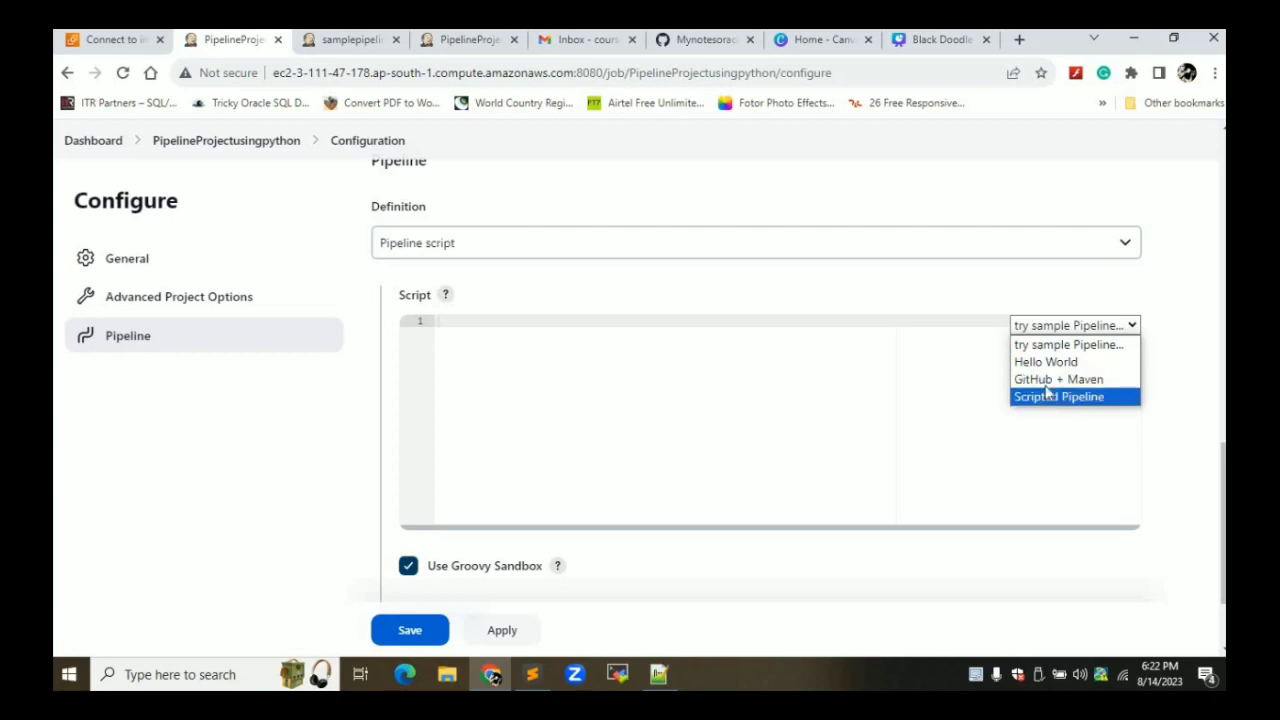
{"action": "left_click", "coordinate": [1040, 364]}
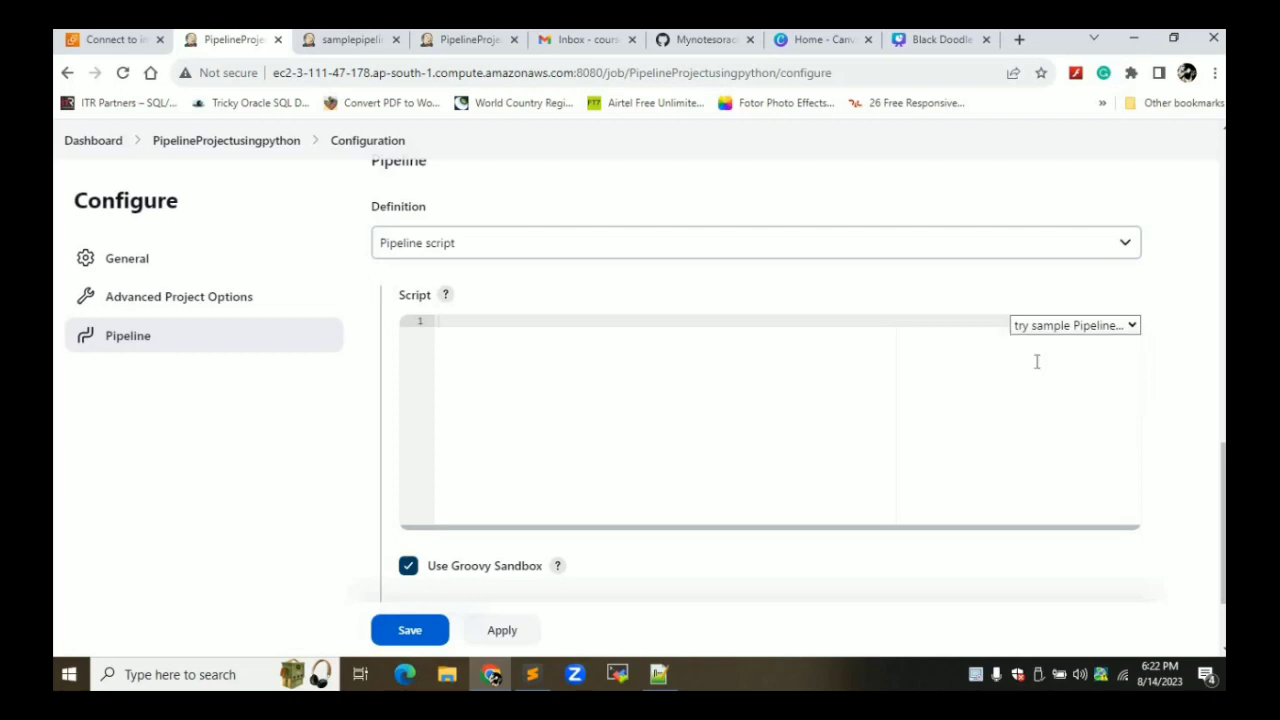
{"action": "left_click", "coordinate": [488, 322]}
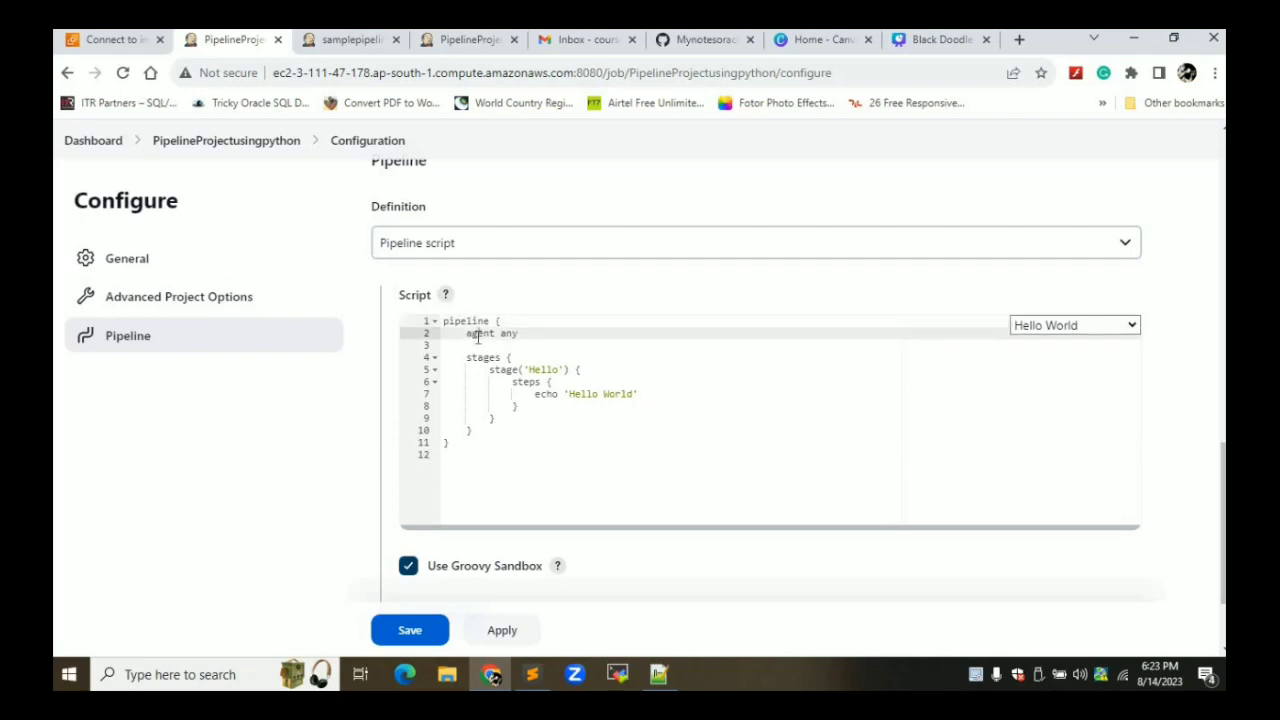
{"action": "double_click", "coordinate": [478, 335]}
{"action": "double_click", "coordinate": [481, 358]}
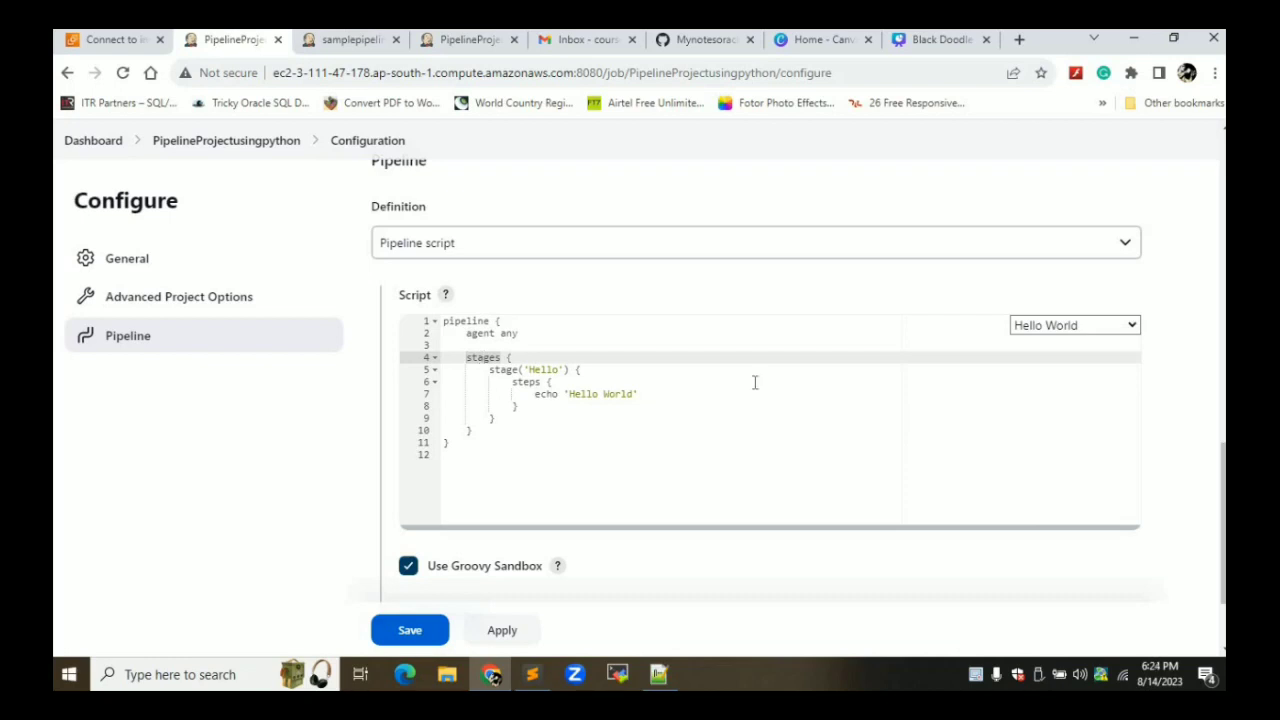
{"action": "left_click", "coordinate": [495, 632]}
{"action": "left_click", "coordinate": [407, 632]}
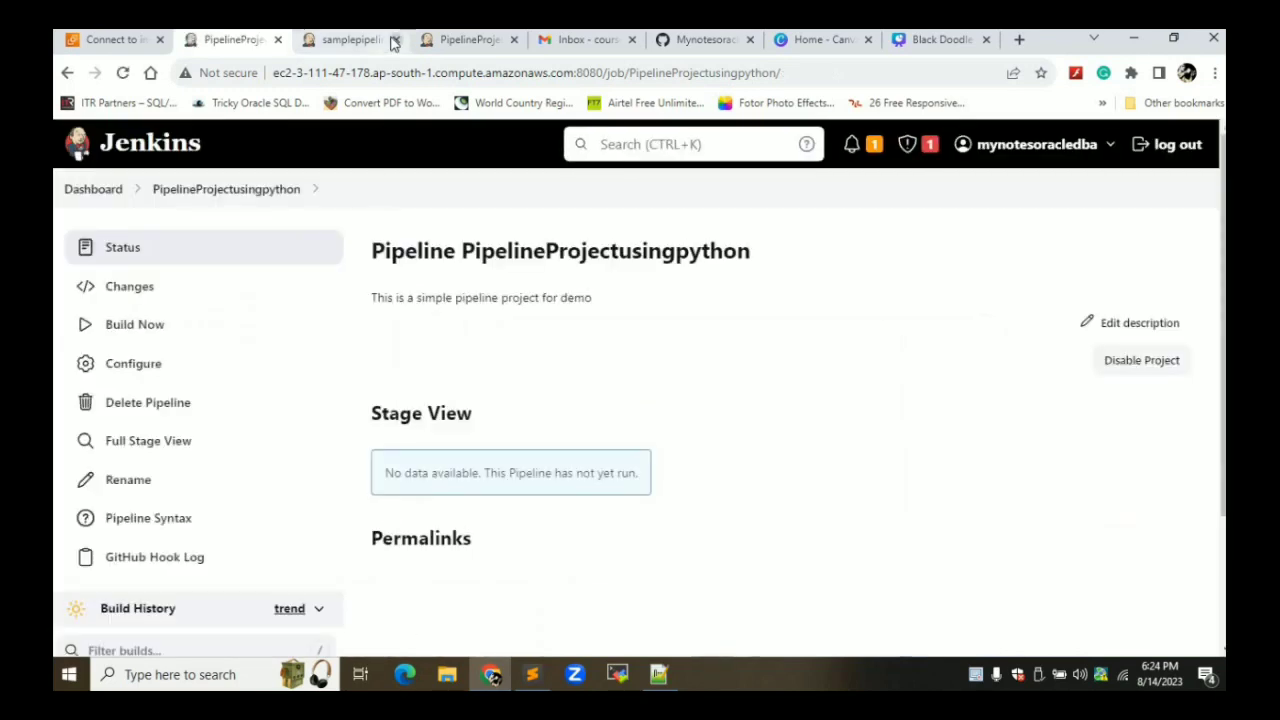
Close two leftover pipeline tabs and run build #1 of the job
{"action": "left_click", "coordinate": [393, 40]}
{"action": "left_click", "coordinate": [393, 40]}
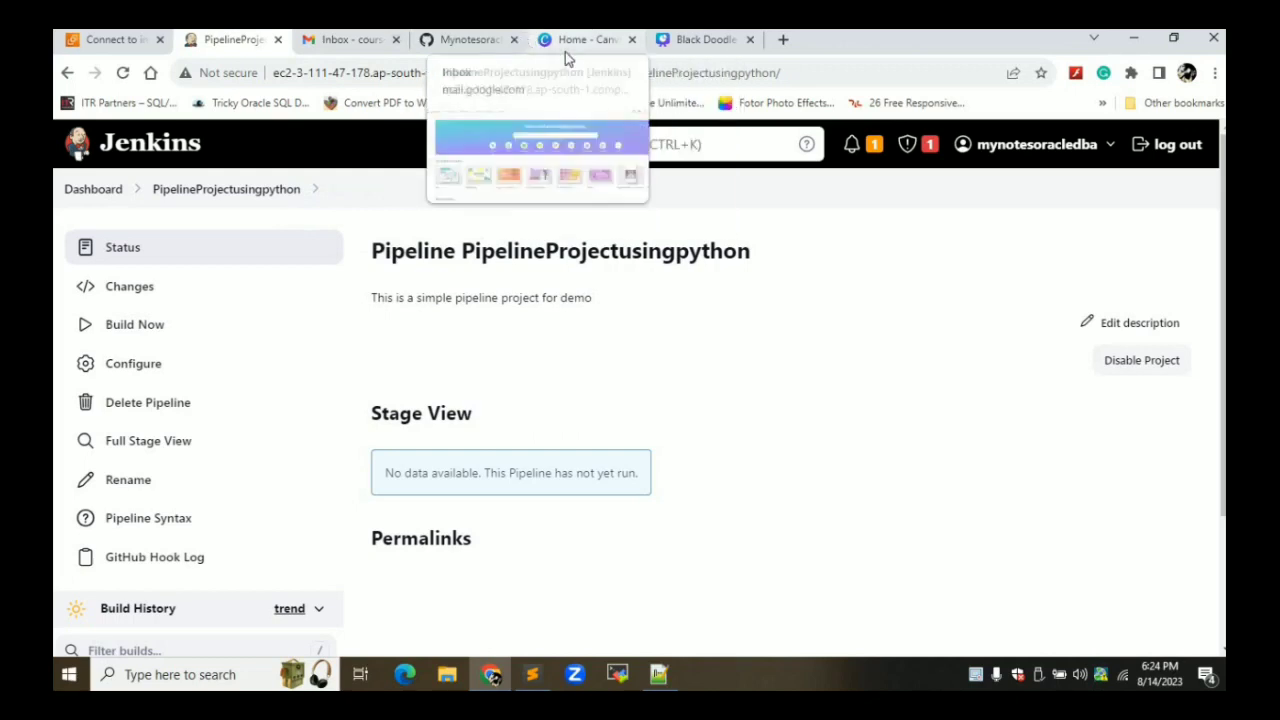
{"action": "left_click", "coordinate": [157, 338]}
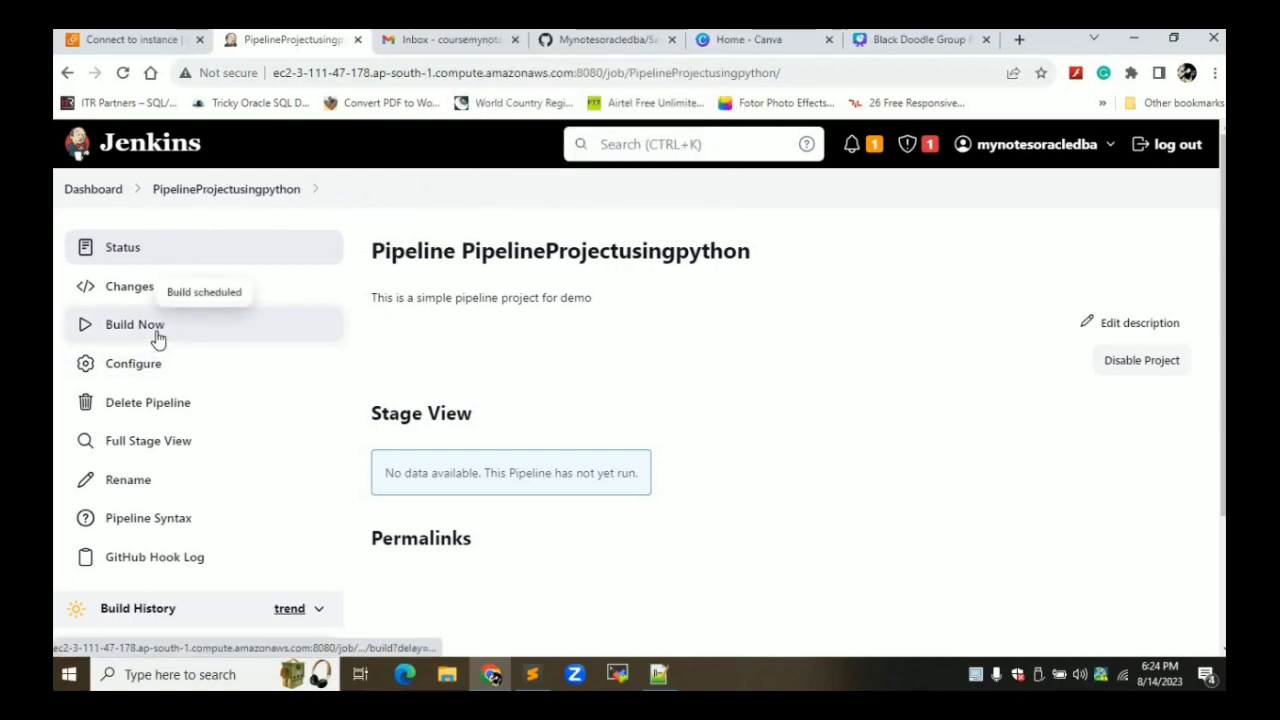
{"action": "scroll", "coordinate": [157, 338], "scroll_direction": "down", "scroll_amount": 2}
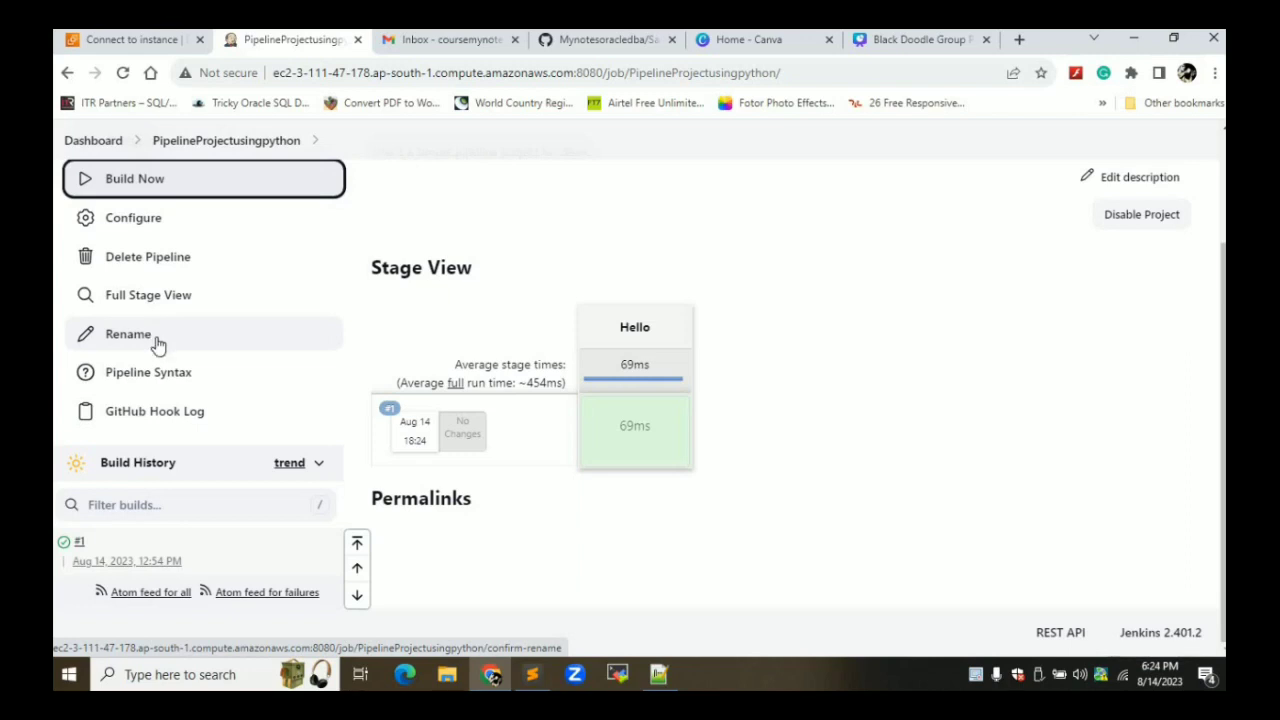
{"action": "left_click", "coordinate": [78, 543]}
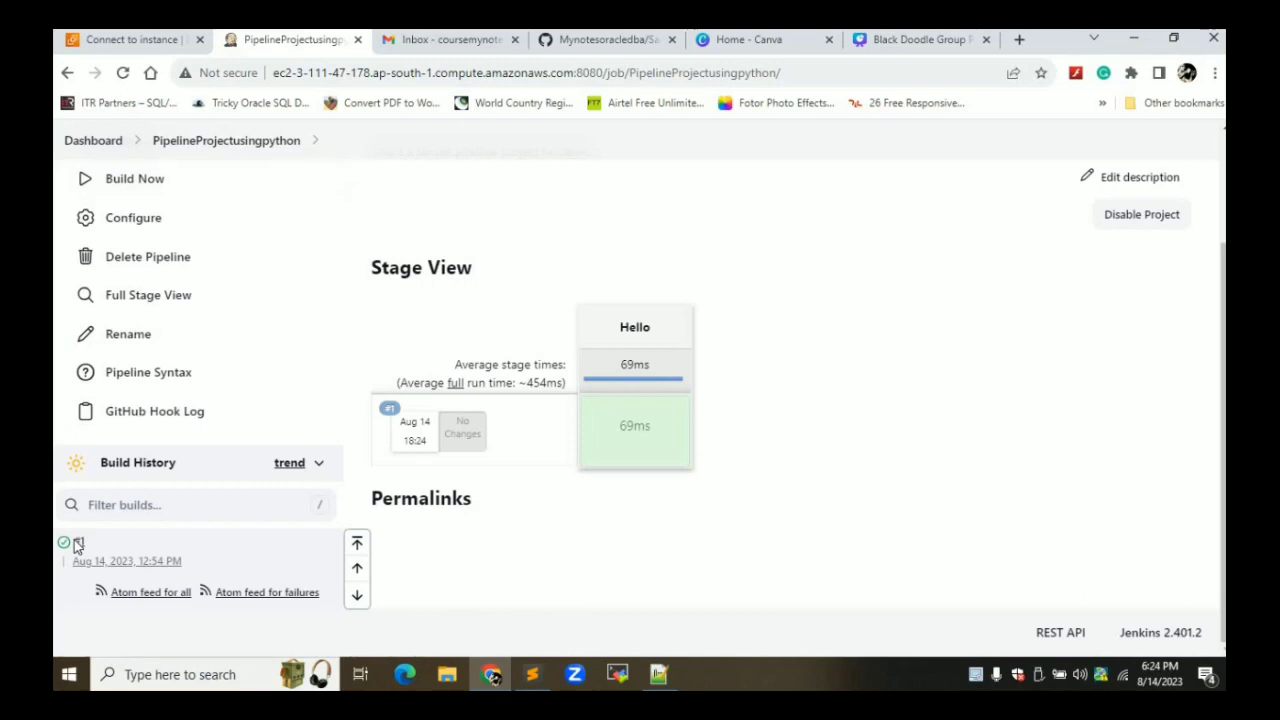
View build #1's console output showing the Hello stage and Hello World line
{"action": "mouse_move", "coordinate": [84, 553]}
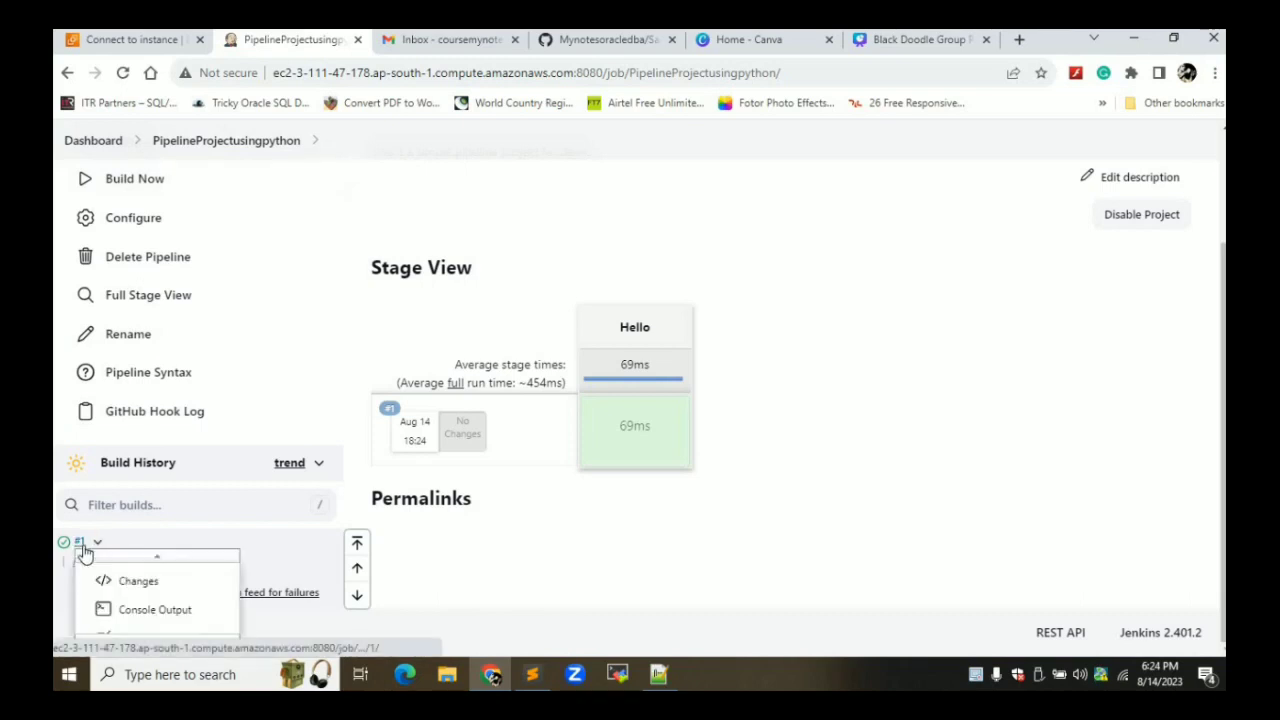
{"action": "left_click", "coordinate": [128, 612]}
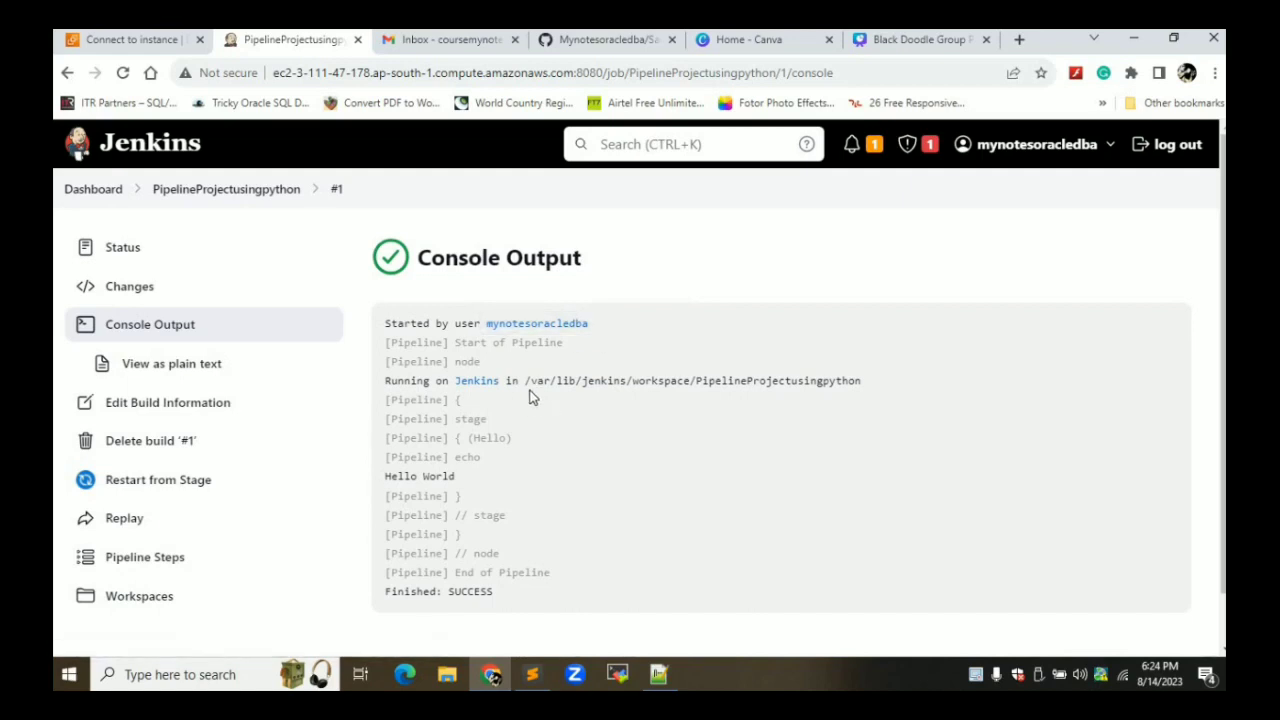
{"action": "double_click", "coordinate": [448, 478]}
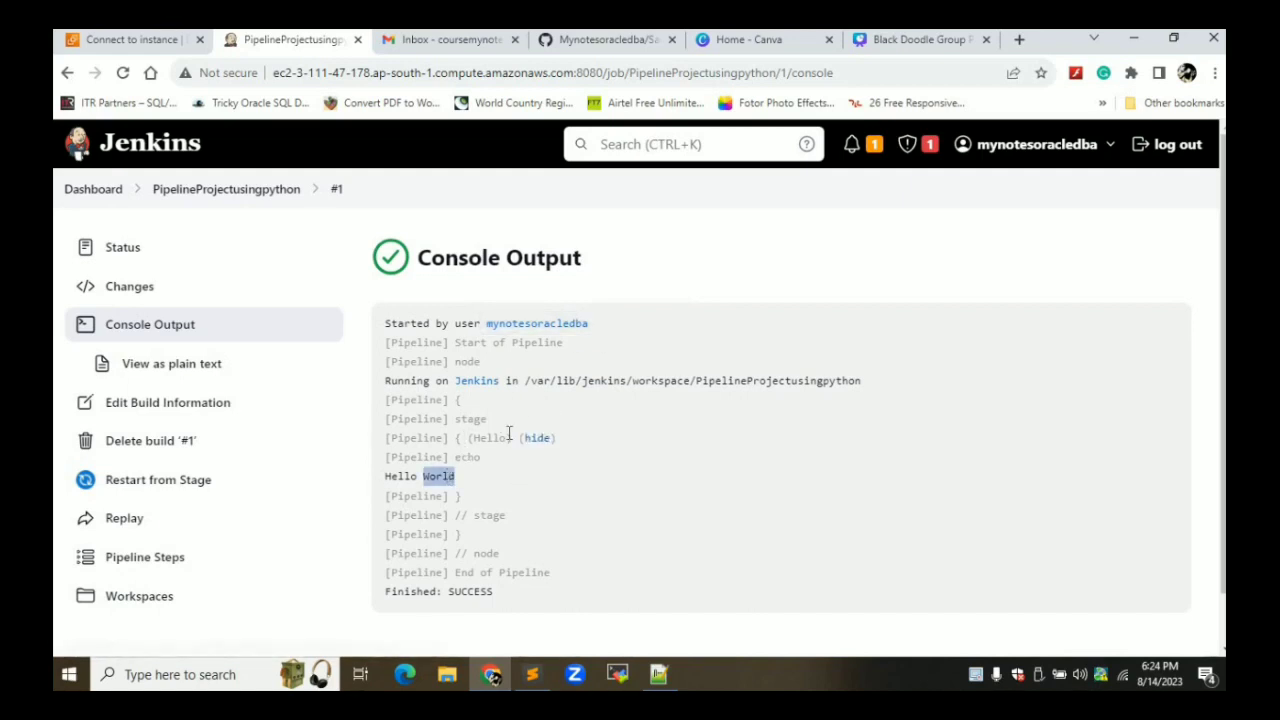
{"action": "left_click", "coordinate": [492, 438]}
{"action": "double_click", "coordinate": [492, 438]}
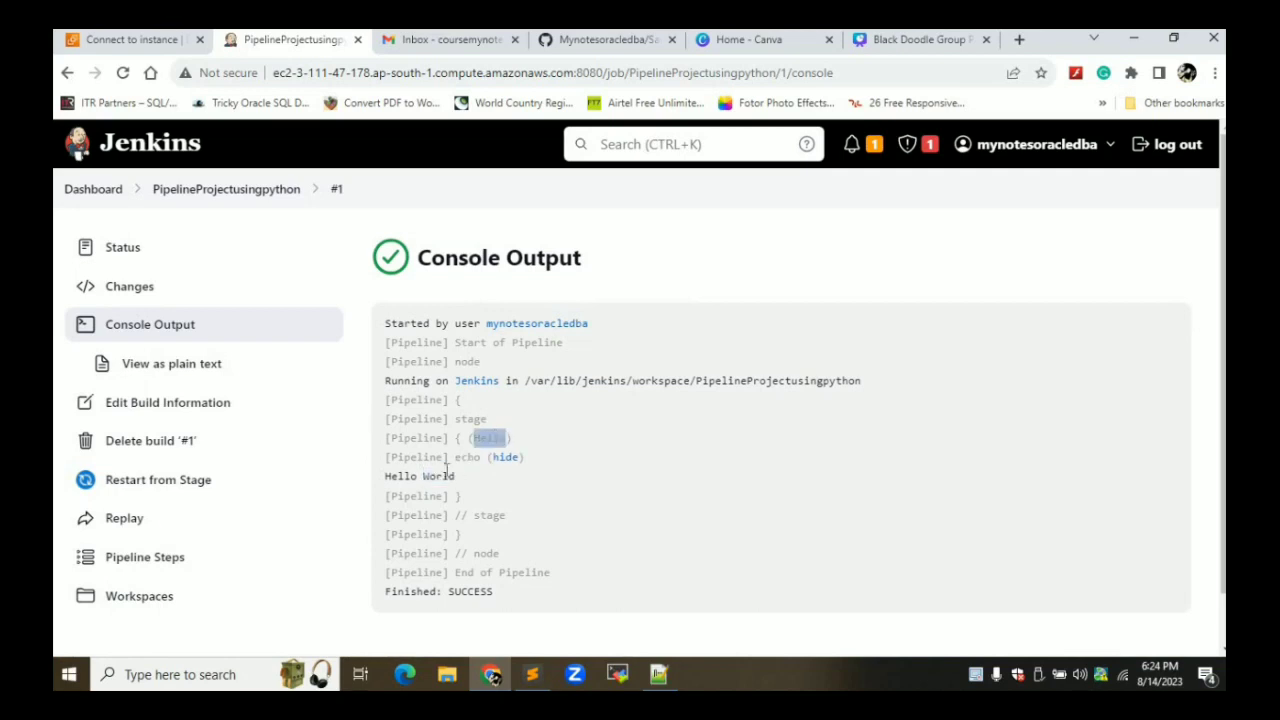
{"action": "double_click", "coordinate": [440, 477]}
Open the PipelineProjectusingpython project page in a new tab and switch to it
{"action": "right_click", "coordinate": [226, 189]}
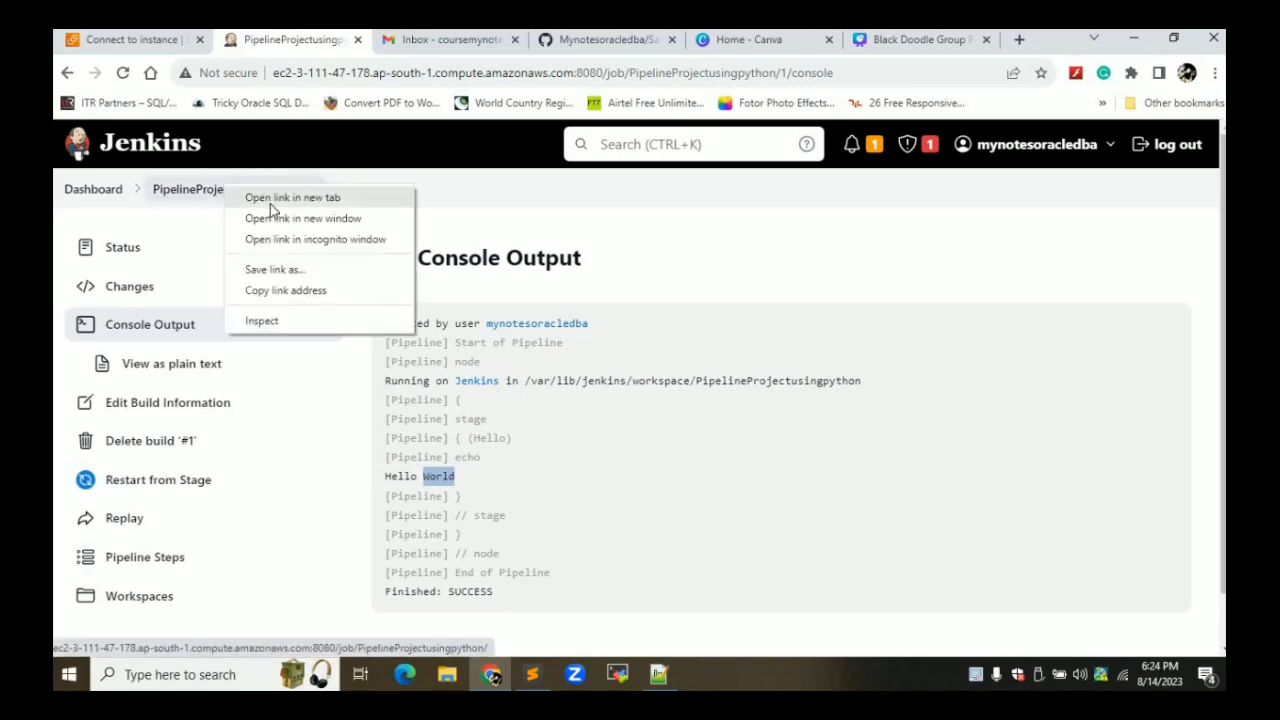
{"action": "left_click", "coordinate": [280, 198]}
{"action": "left_click", "coordinate": [376, 43]}
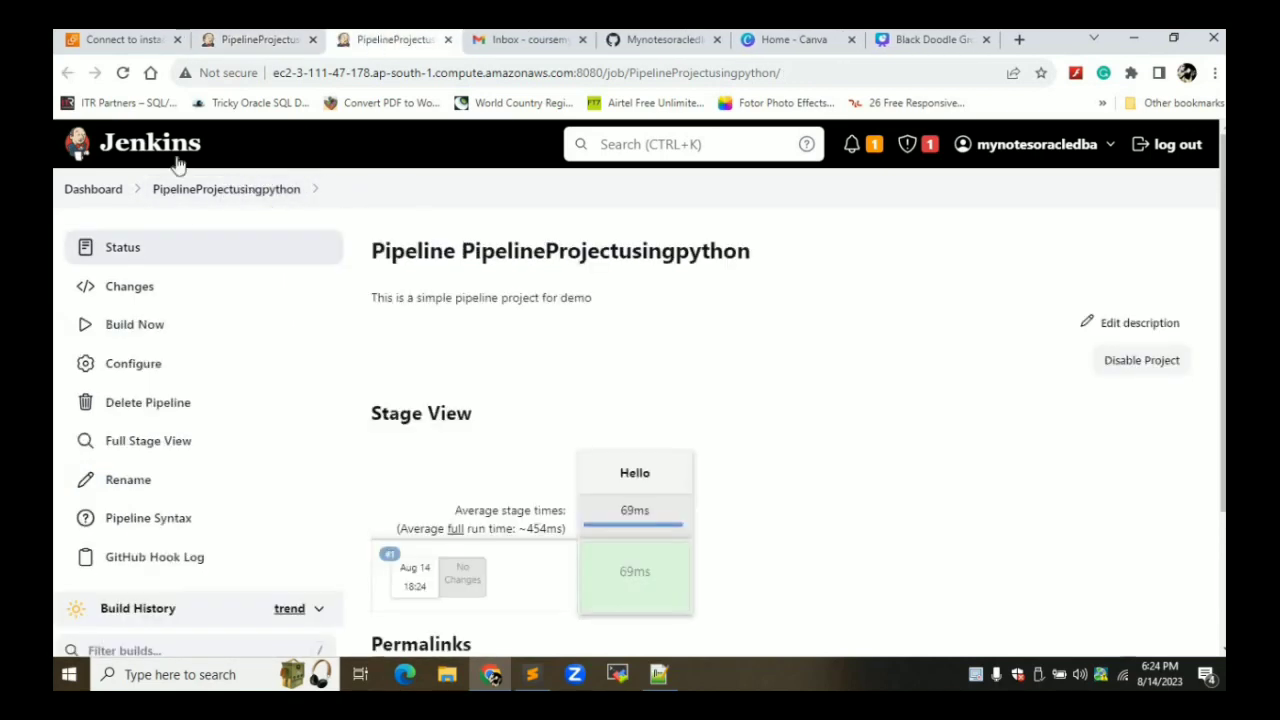
In the job configuration, rename the Hello stage in the pipeline script to Source
{"action": "left_click", "coordinate": [127, 365]}
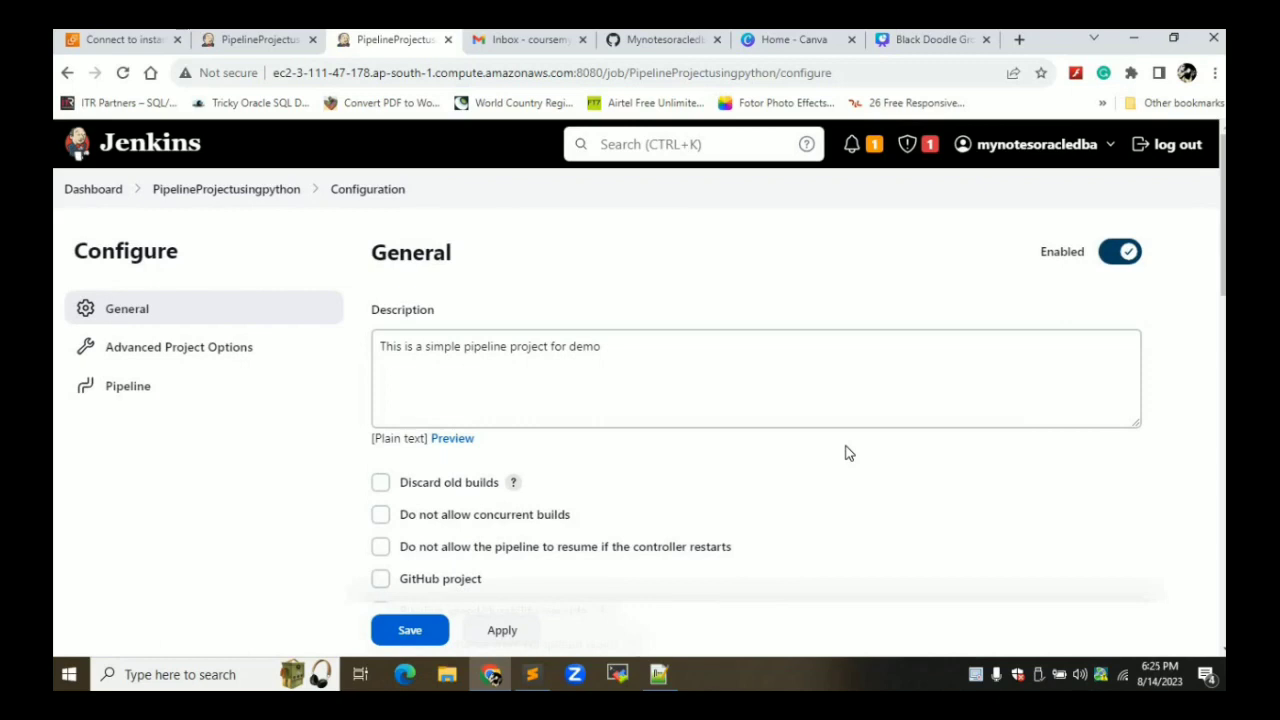
{"action": "scroll", "coordinate": [845, 453], "scroll_direction": "down", "scroll_amount": 10}
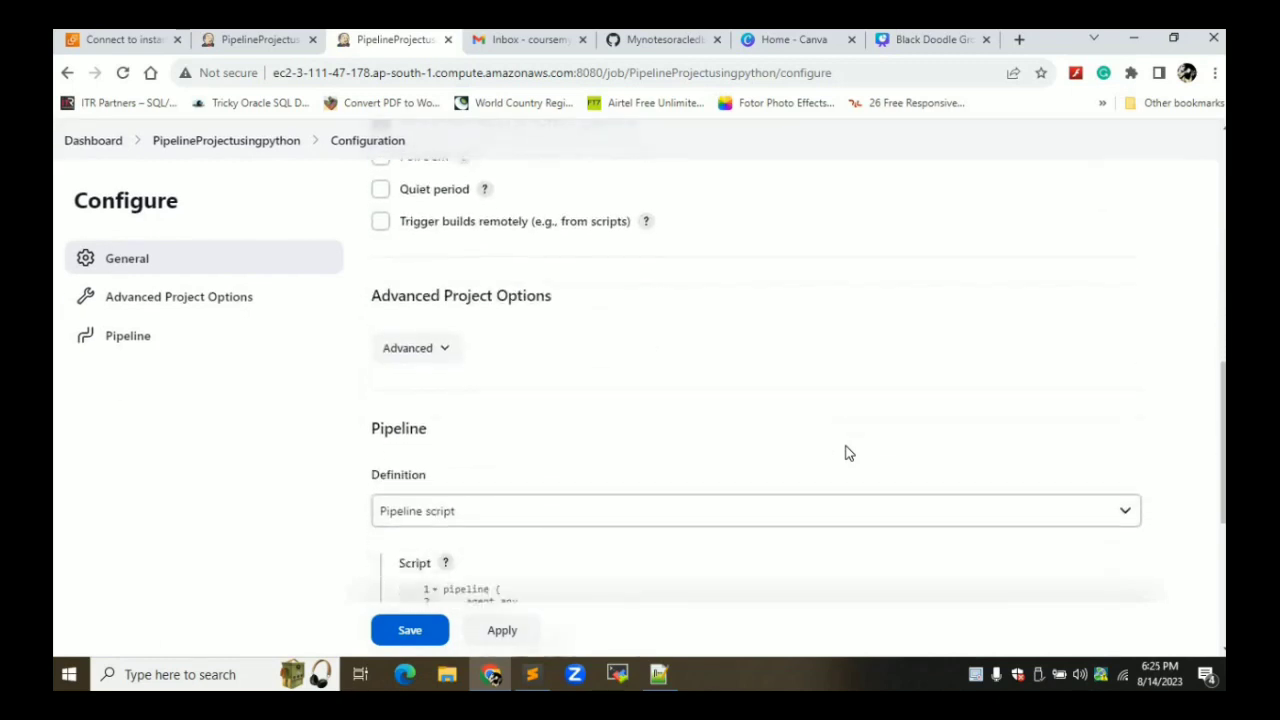
{"action": "scroll", "coordinate": [845, 453], "scroll_direction": "down", "scroll_amount": 1}
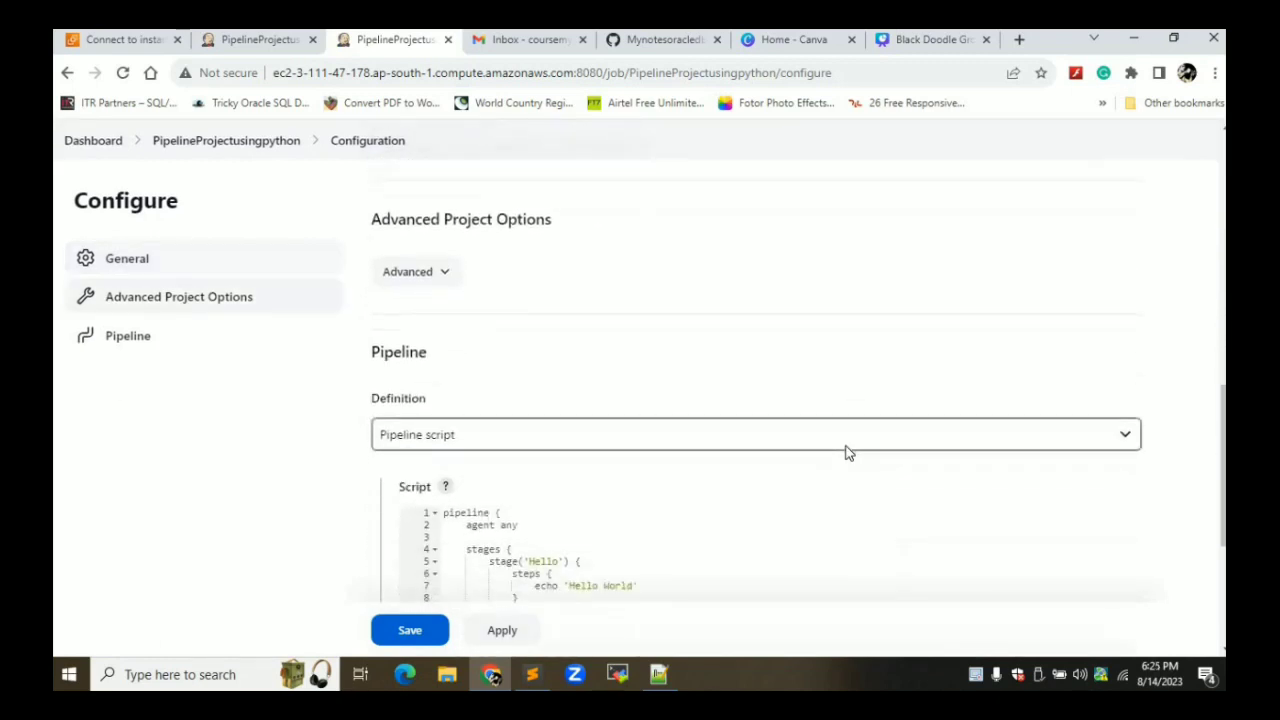
{"action": "left_click", "coordinate": [548, 527]}
{"action": "double_click", "coordinate": [548, 527]}
{"action": "type", "text": "Source"}
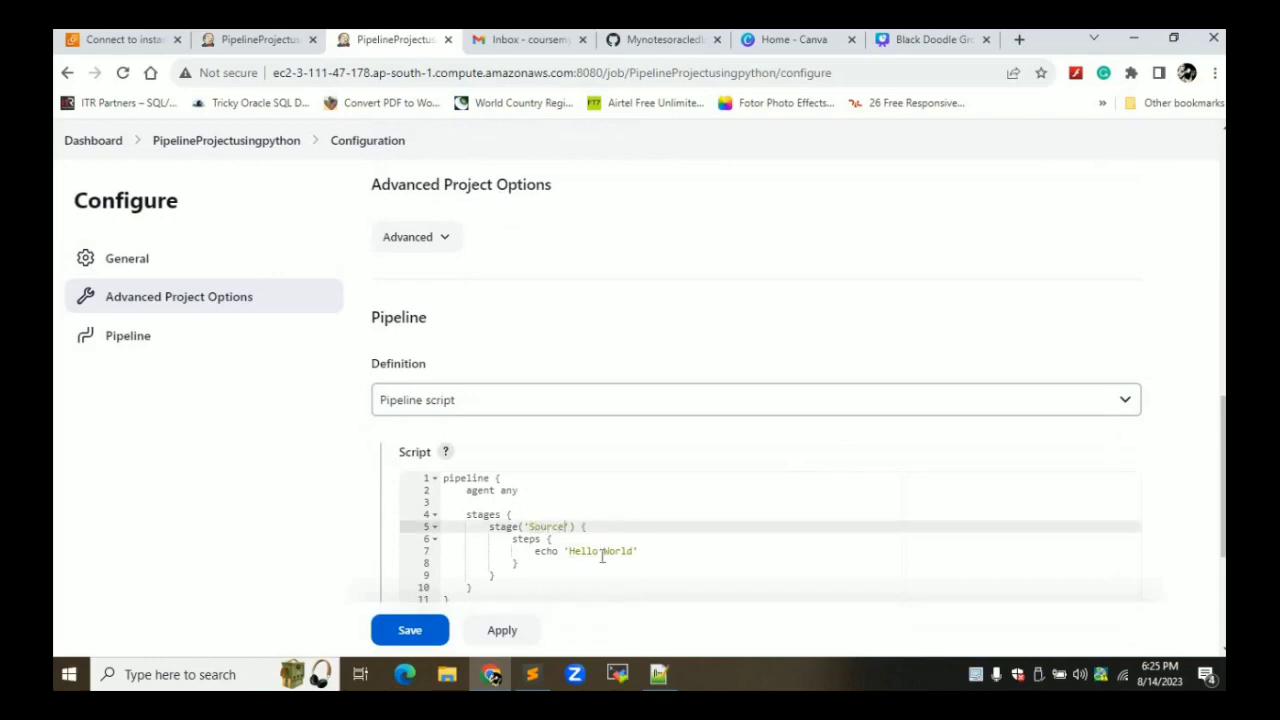
Change the stage's echo message to 'Source Demo' and add an empty line after it
{"action": "left_click", "coordinate": [633, 552]}
{"action": "key", "text": "BackSpace"}
{"action": "key", "text": "BackSpace"}
{"action": "key", "text": "BackSpace"}
{"action": "key", "text": "BackSpace"}
{"action": "key", "text": "BackSpace"}
{"action": "key", "text": "BackSpace"}
{"action": "key", "text": "BackSpace"}
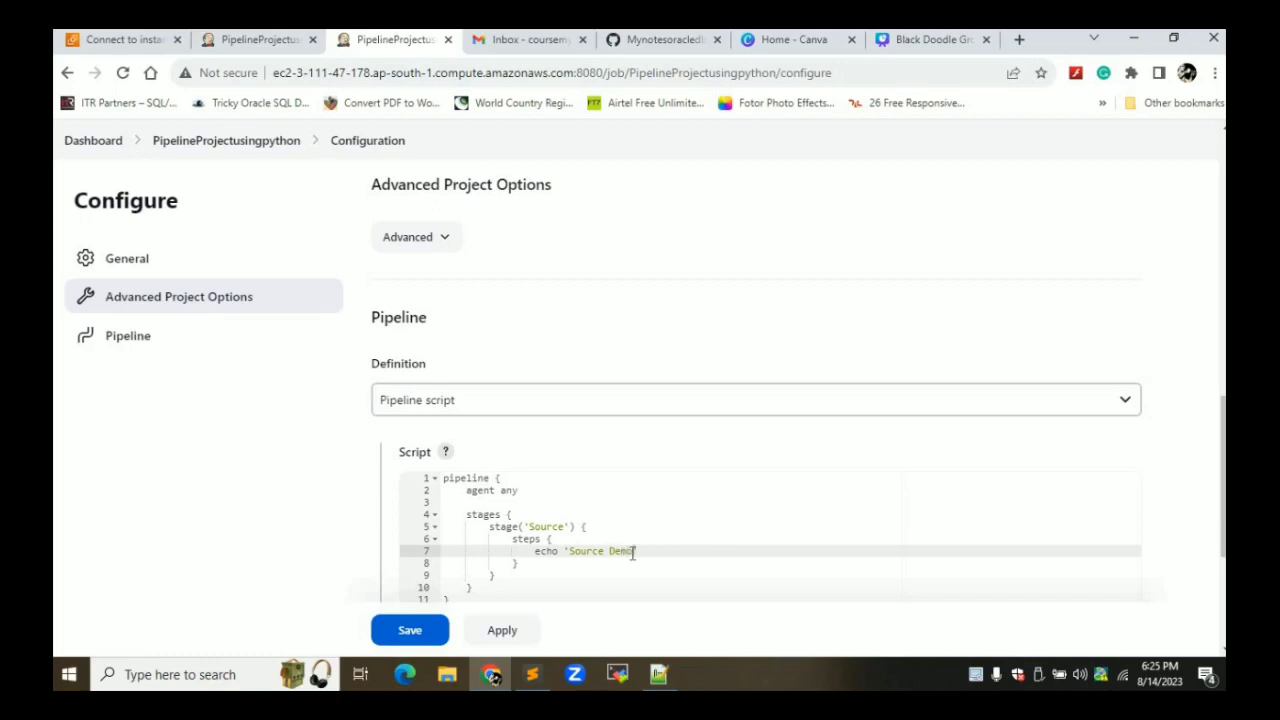
{"action": "key", "text": "Return"}
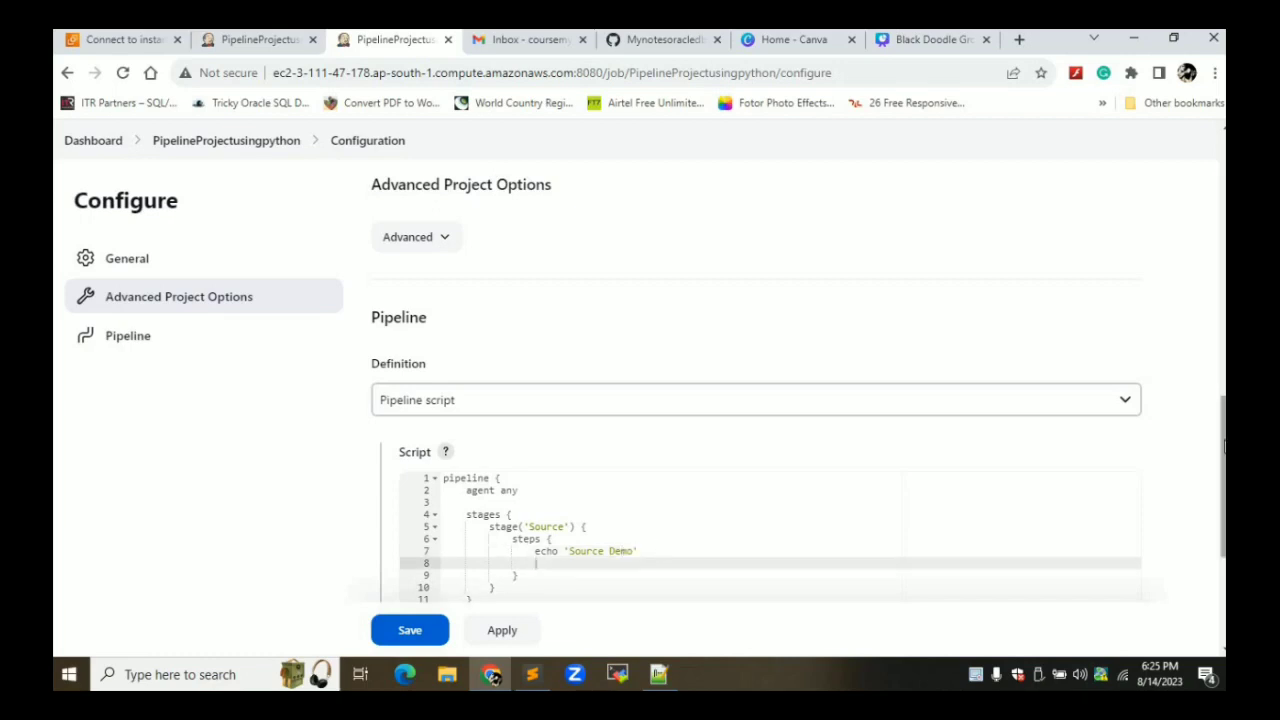
{"action": "scroll", "coordinate": [760, 400], "scroll_direction": "down", "scroll_amount": 2}
{"action": "scroll", "coordinate": [557, 410], "scroll_direction": "down", "scroll_amount": 1}
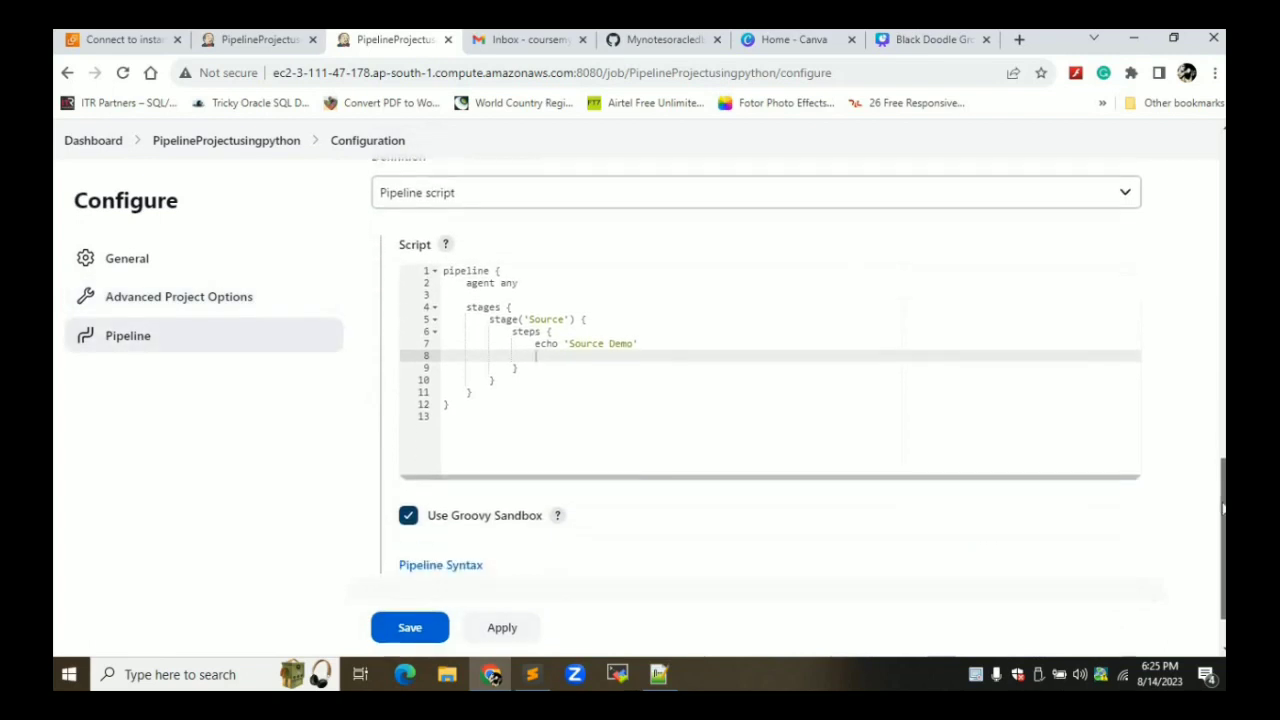
{"action": "right_click", "coordinate": [456, 566]}
Open Pipeline Syntax in a new tab and choose the git: Git sample step
{"action": "left_click", "coordinate": [514, 428]}
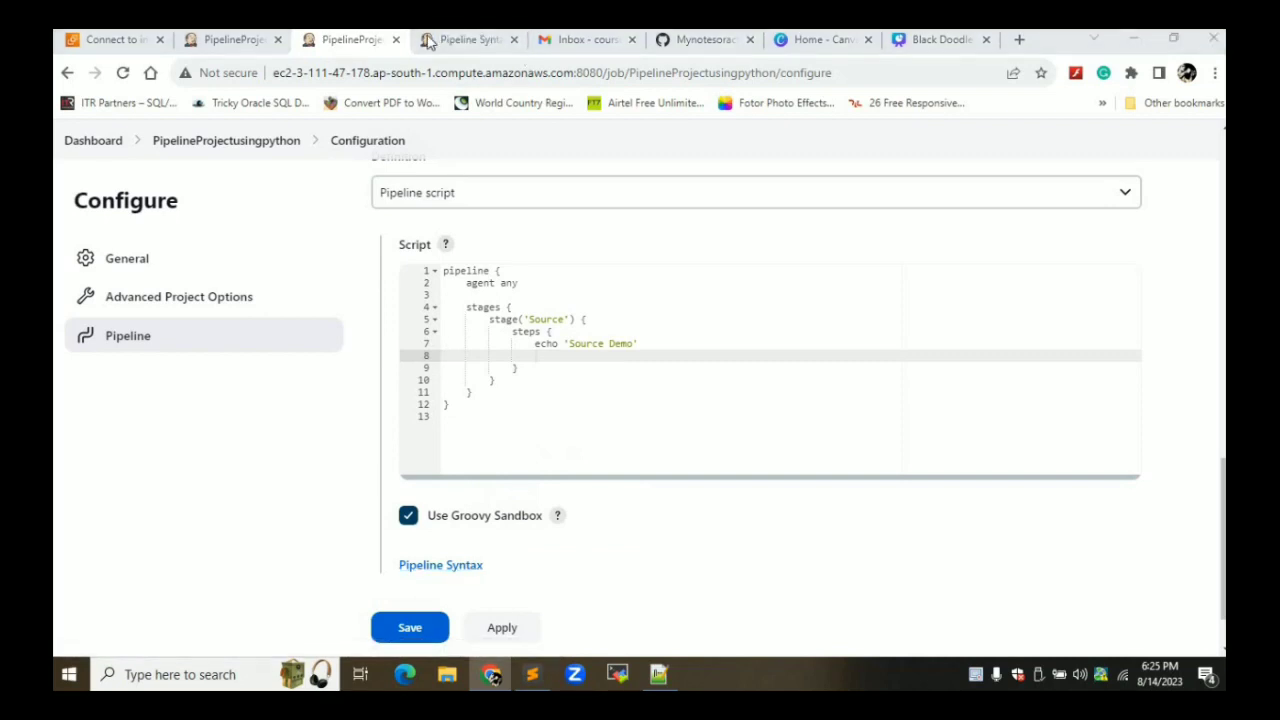
{"action": "left_click", "coordinate": [427, 40]}
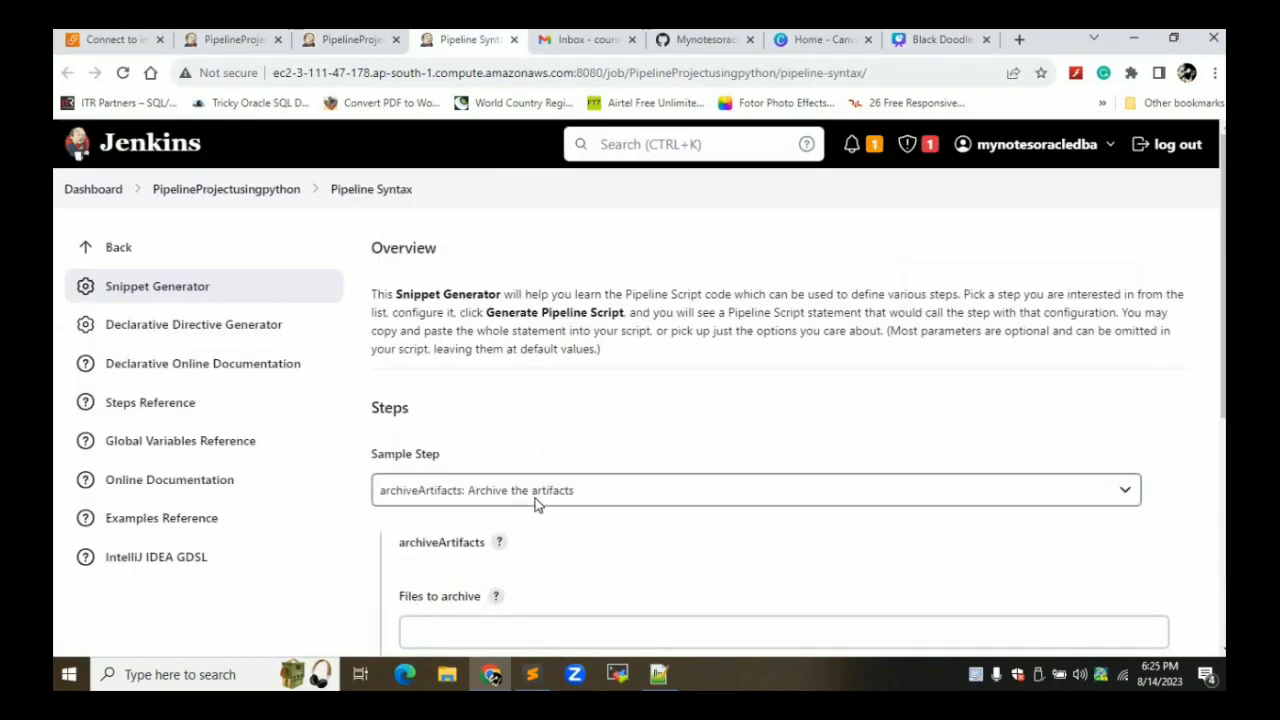
{"action": "left_click", "coordinate": [535, 503]}
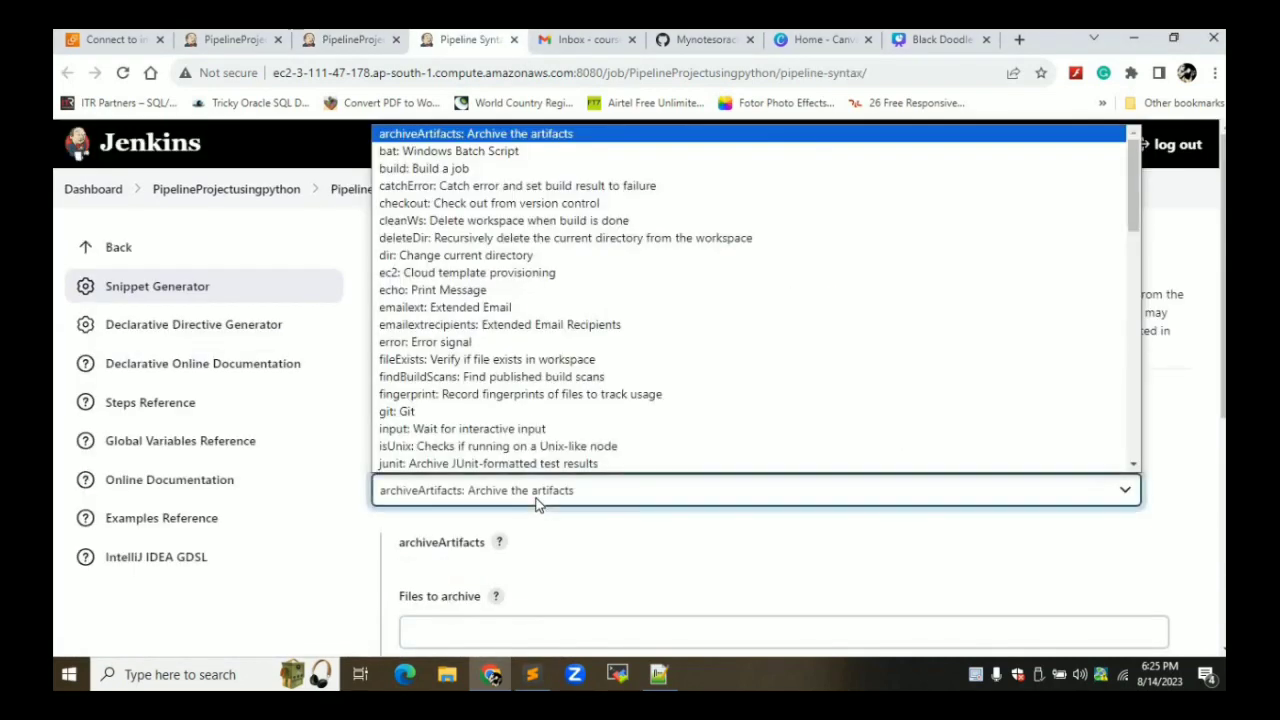
{"action": "left_click", "coordinate": [445, 412]}
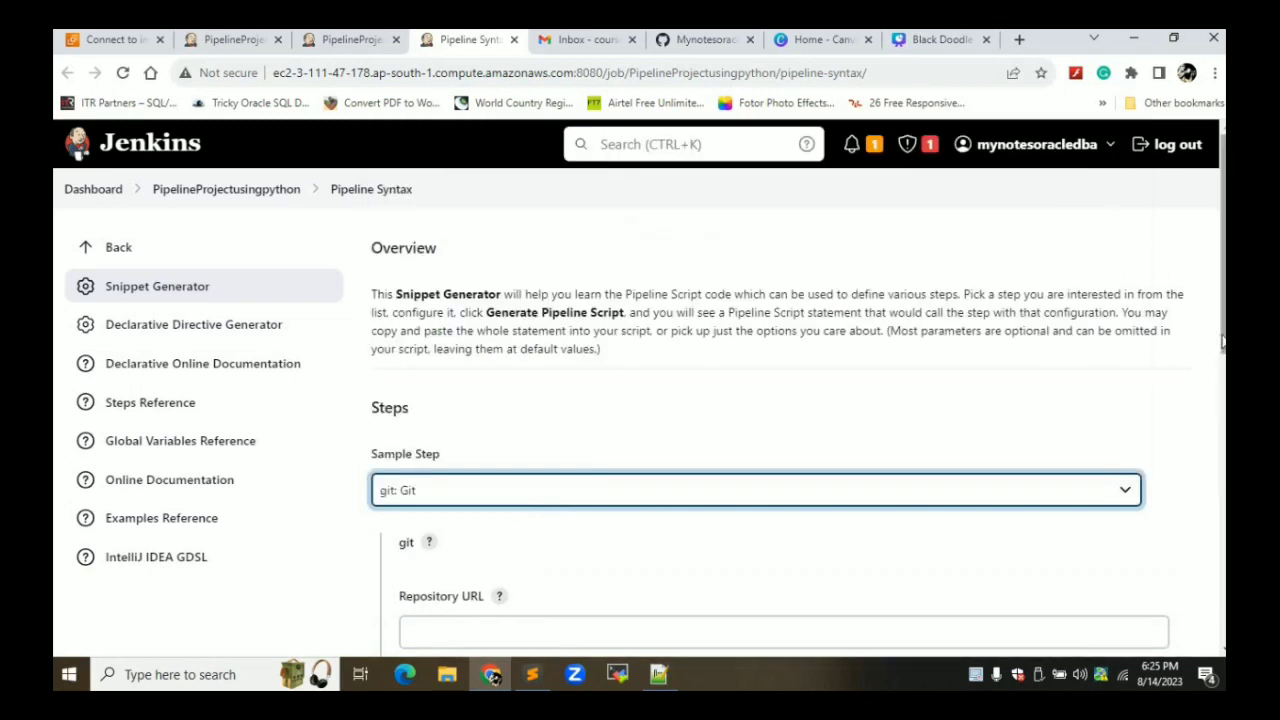
Fill the Repository URL with the SampleJenkinsproject HTTPS clone URL copied from GitHub
{"action": "scroll", "coordinate": [1222, 342], "scroll_direction": "down", "scroll_amount": 2}
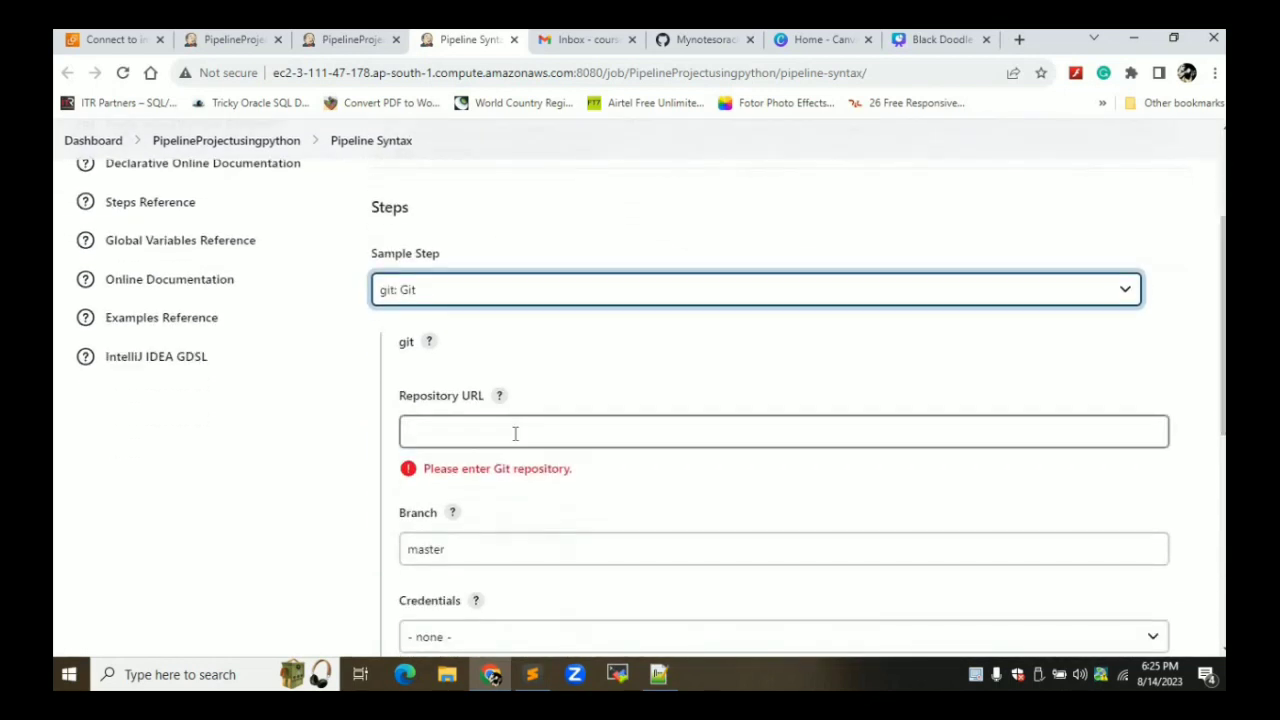
{"action": "left_click", "coordinate": [515, 433]}
{"action": "left_click", "coordinate": [705, 39]}
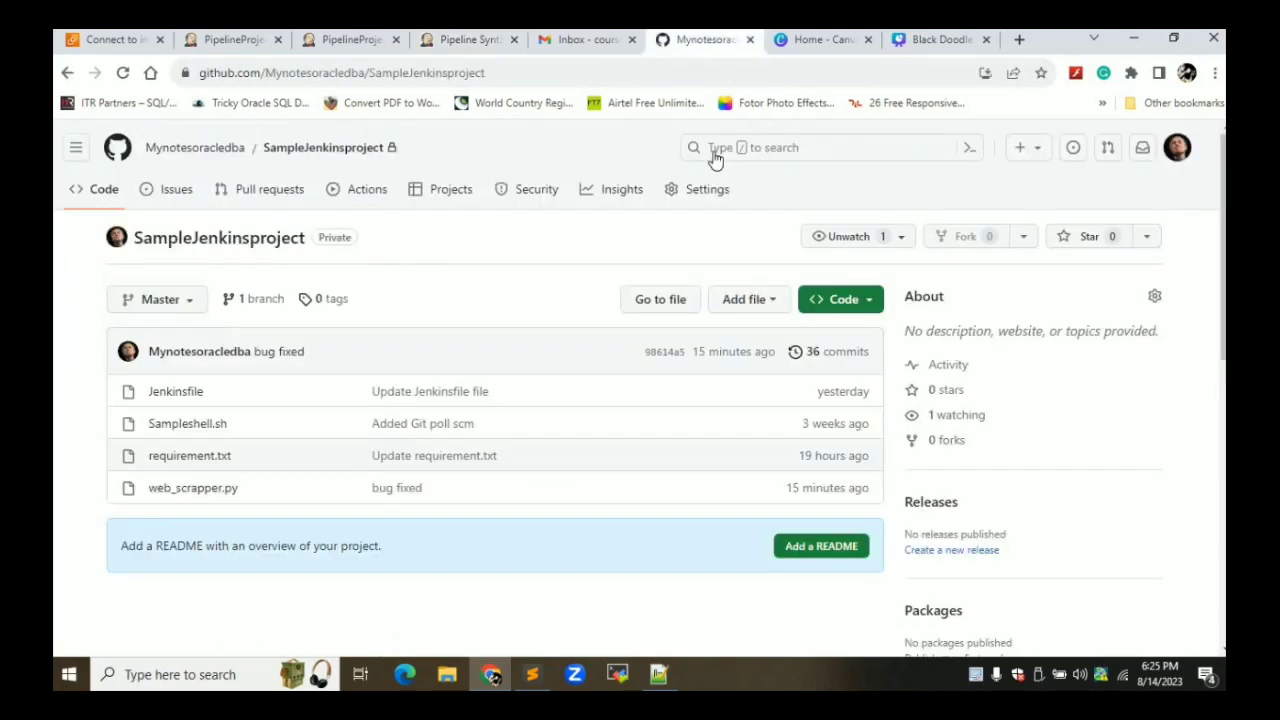
{"action": "left_click", "coordinate": [841, 306]}
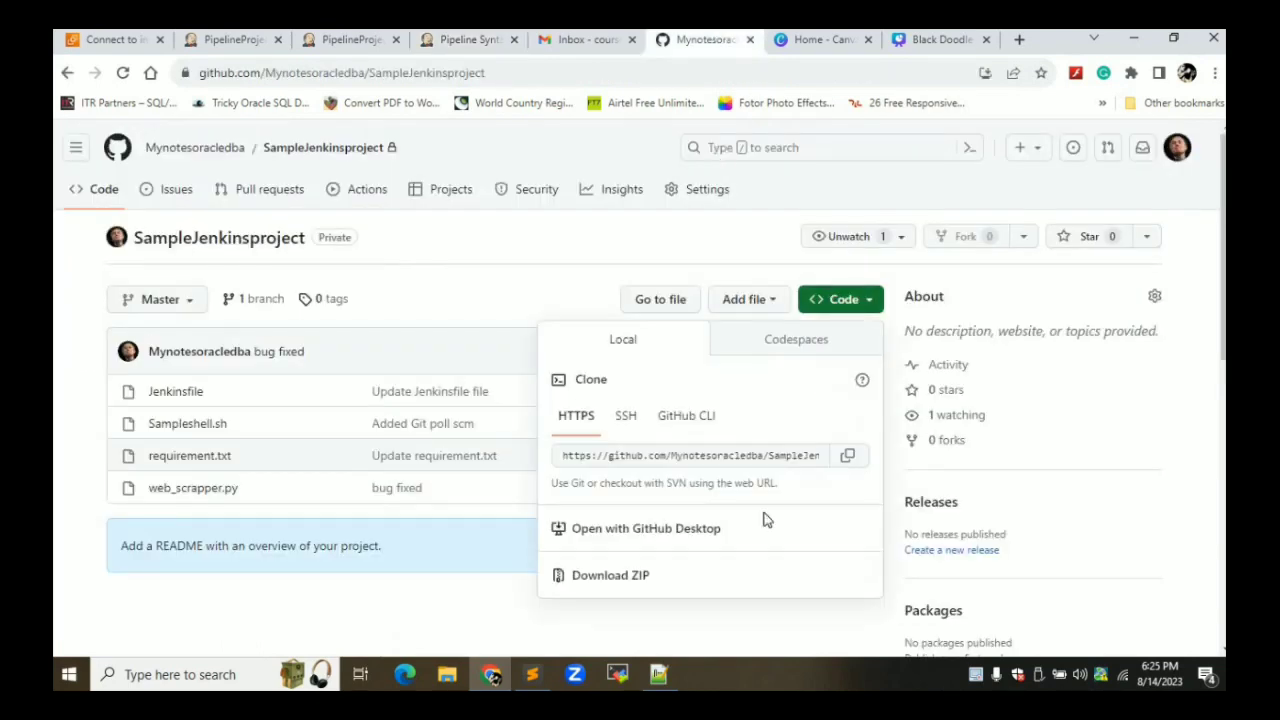
{"action": "left_click", "coordinate": [850, 457]}
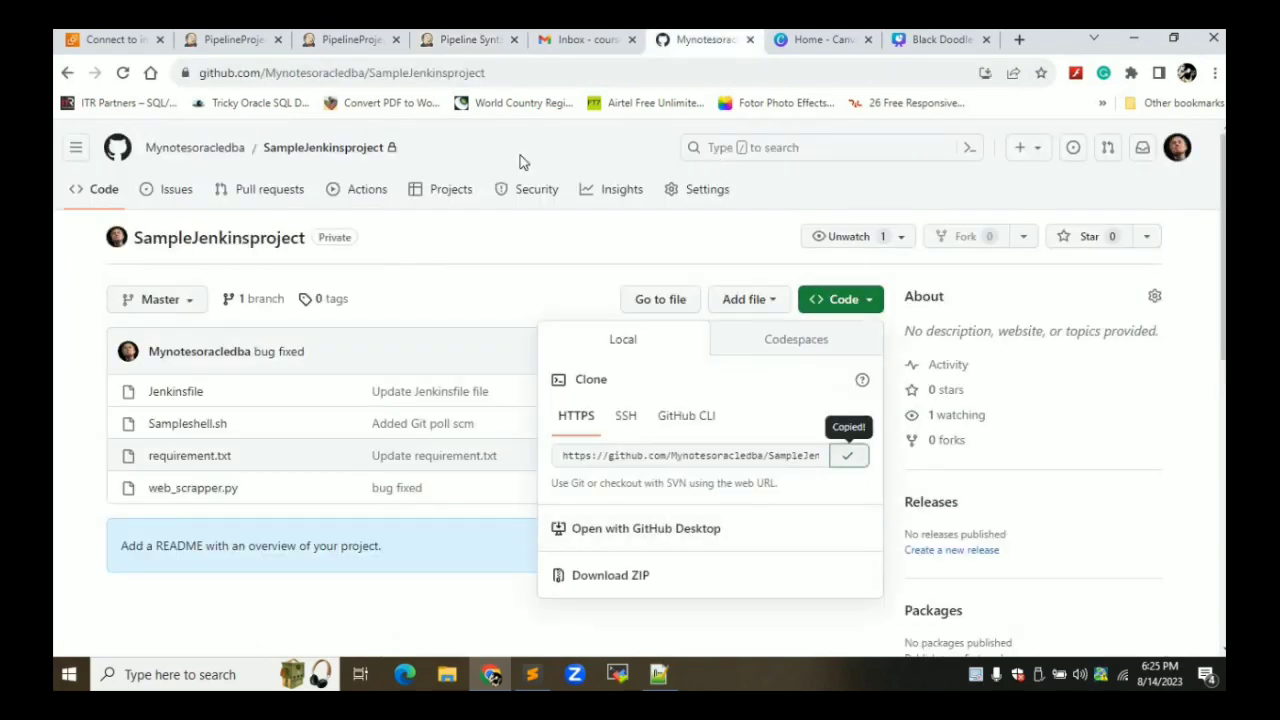
{"action": "left_click", "coordinate": [472, 40]}
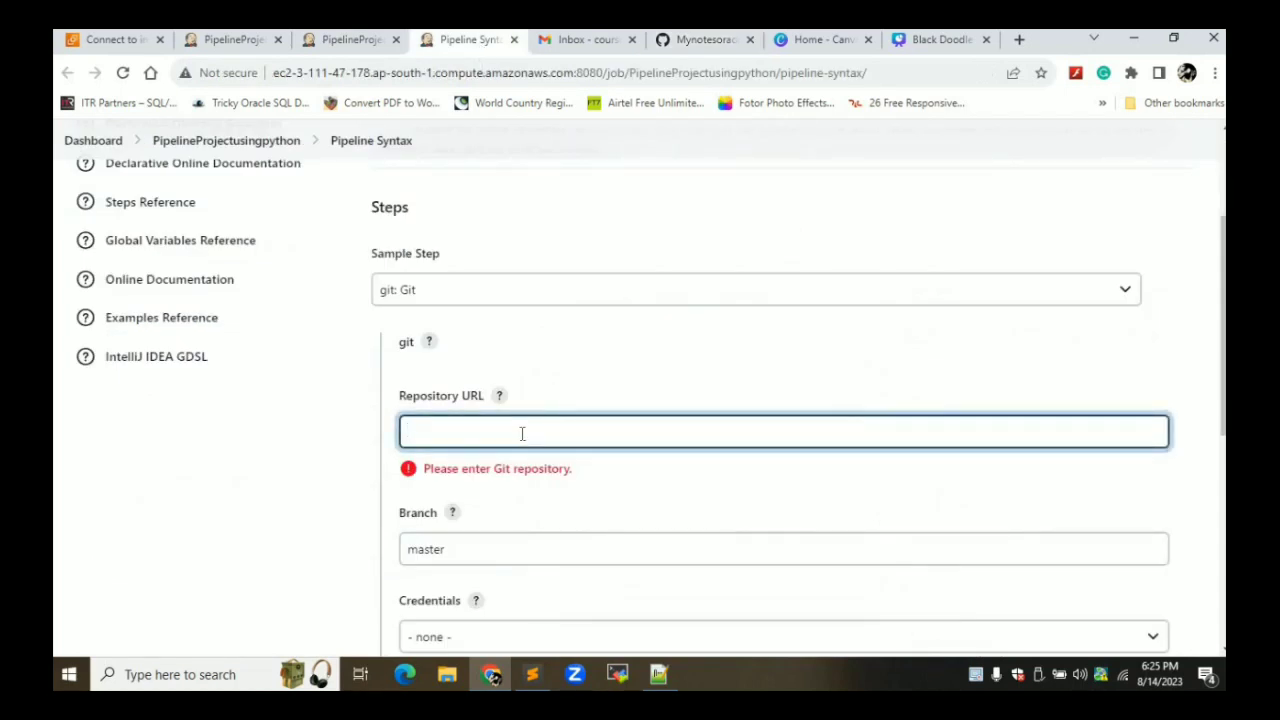
{"action": "key", "text": "ctrl+v"}
Change the Branch field from master to Master
{"action": "left_click", "coordinate": [608, 548]}
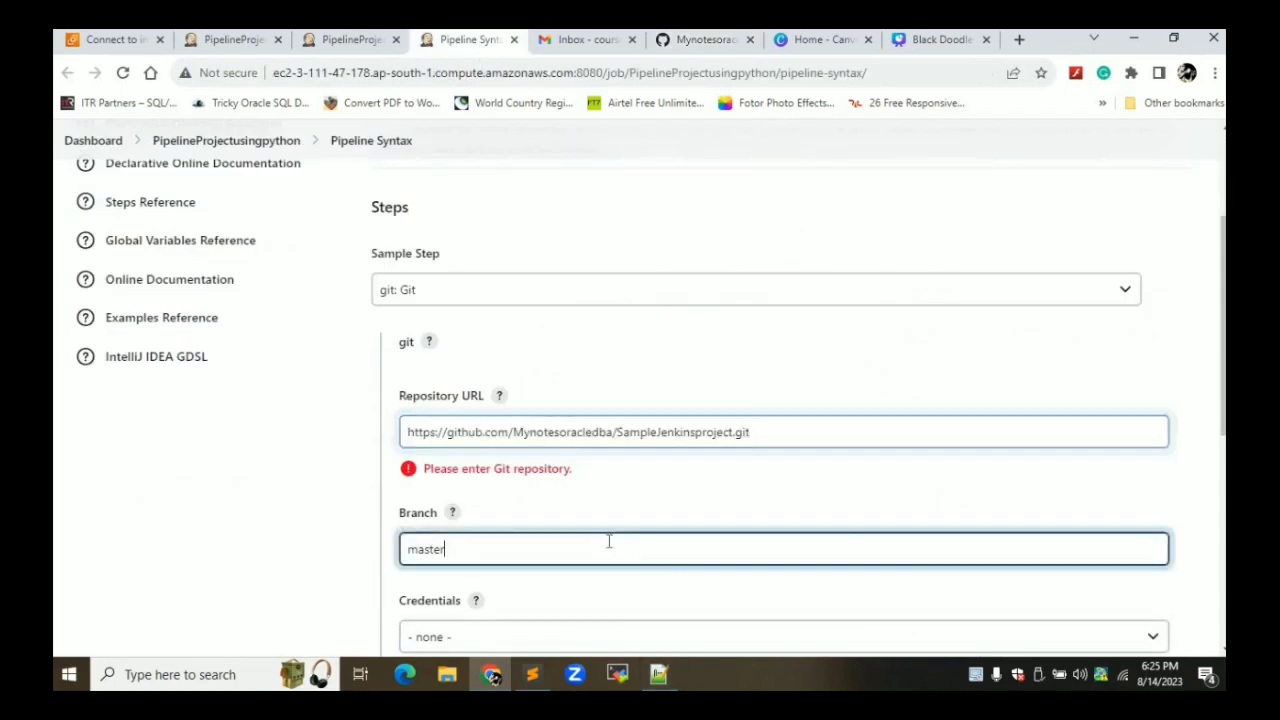
{"action": "key", "text": "Home"}
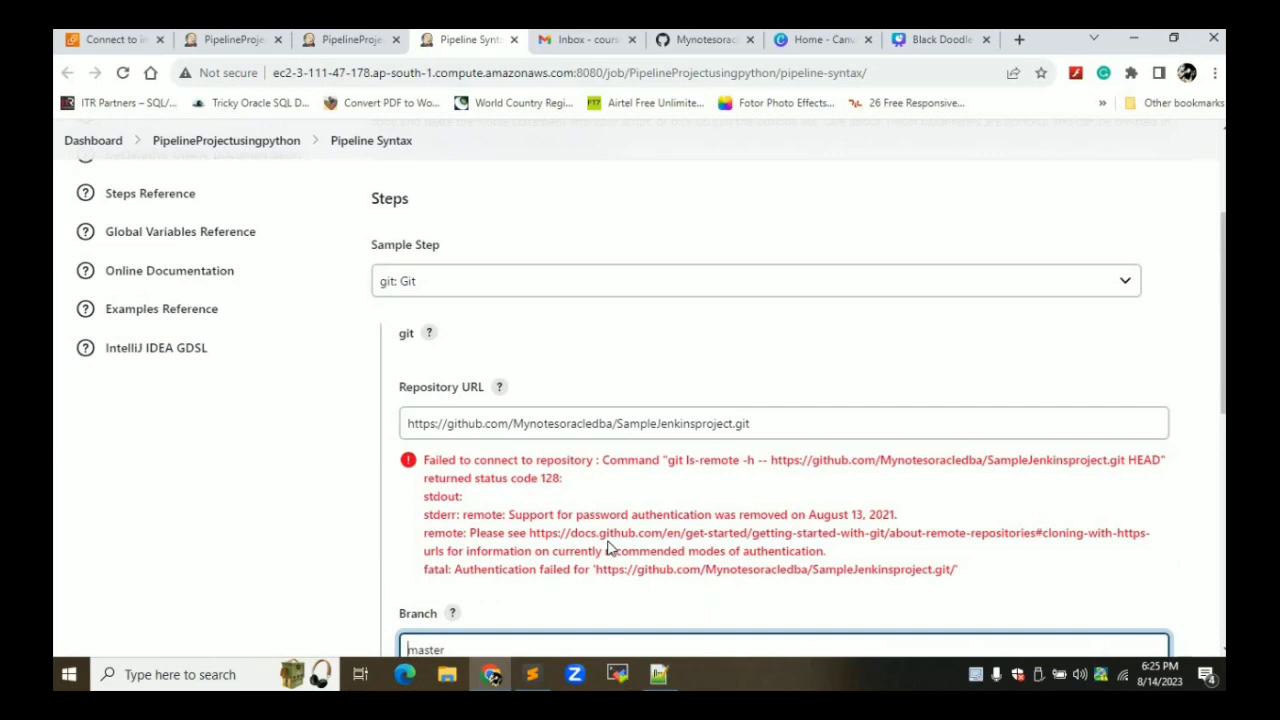
{"action": "key", "text": "Delete"}
{"action": "type", "text": "M"}
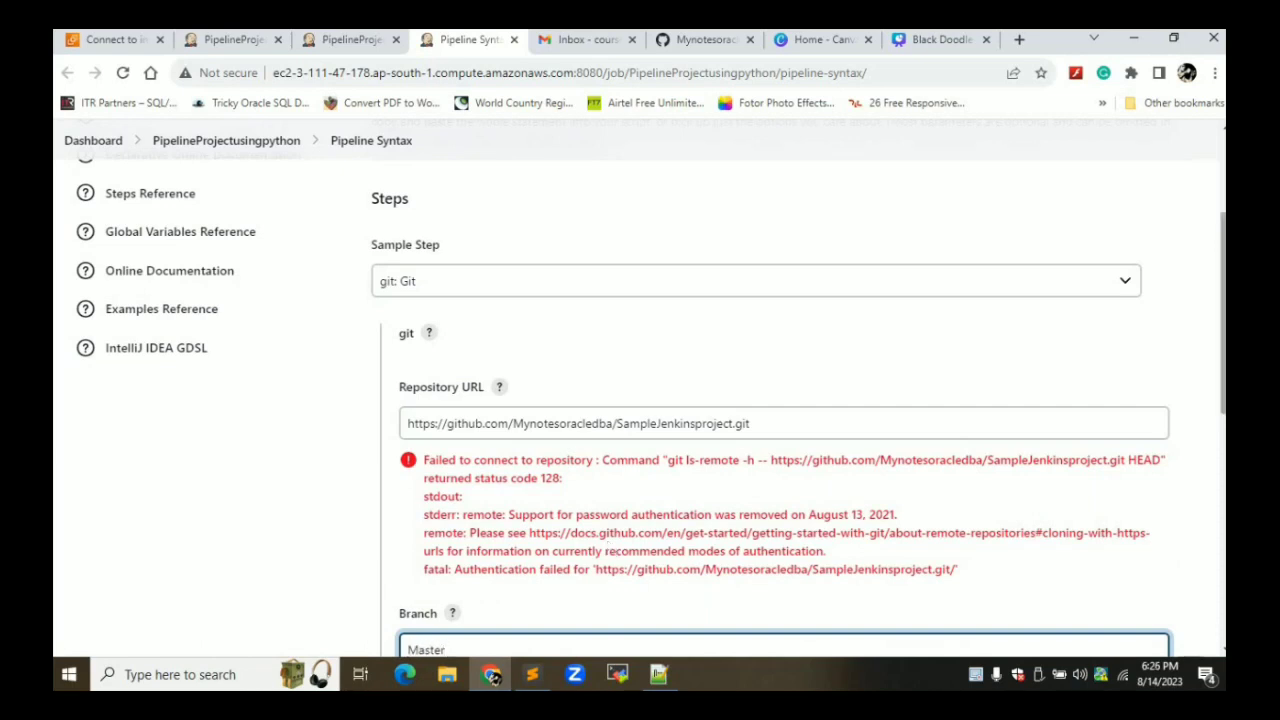
Select the Updated passwds credentials, generate the git step, and select the output
{"action": "scroll", "coordinate": [1222, 330], "scroll_direction": "down", "scroll_amount": 1}
{"action": "scroll", "coordinate": [1222, 330], "scroll_direction": "down", "scroll_amount": 2}
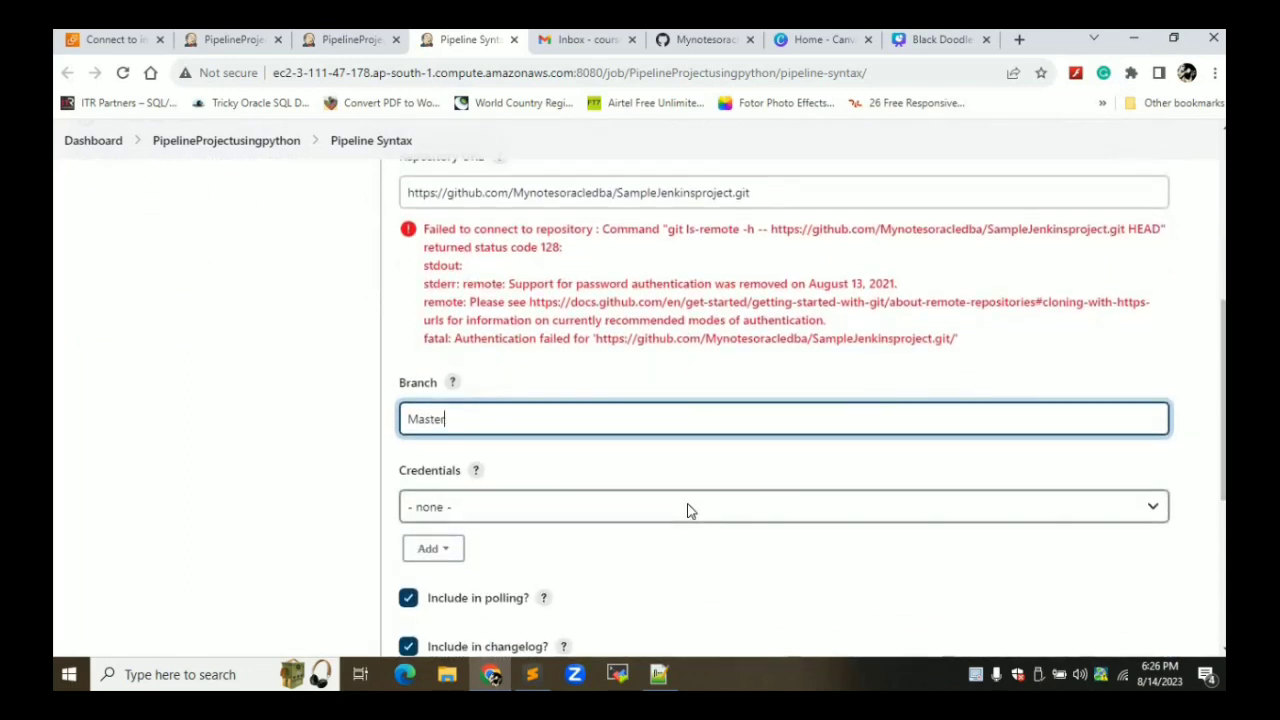
{"action": "left_click", "coordinate": [686, 507]}
{"action": "left_click", "coordinate": [572, 572]}
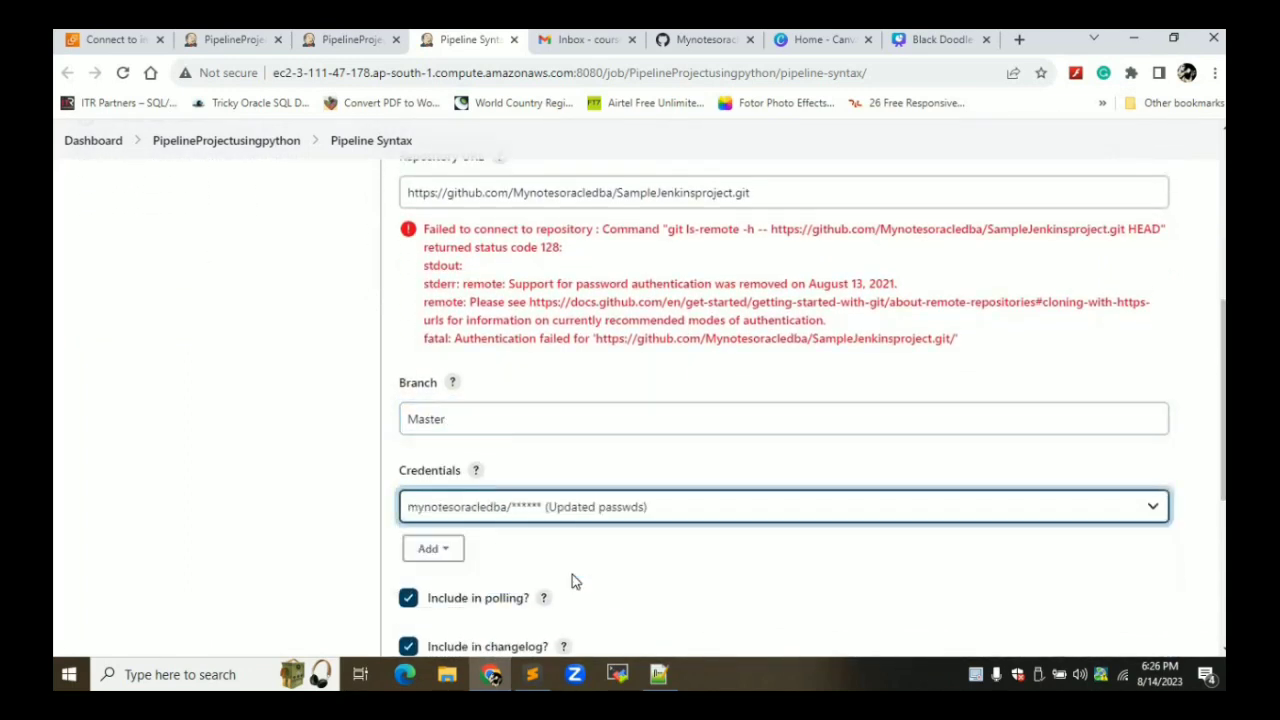
{"action": "key", "text": "Down"}
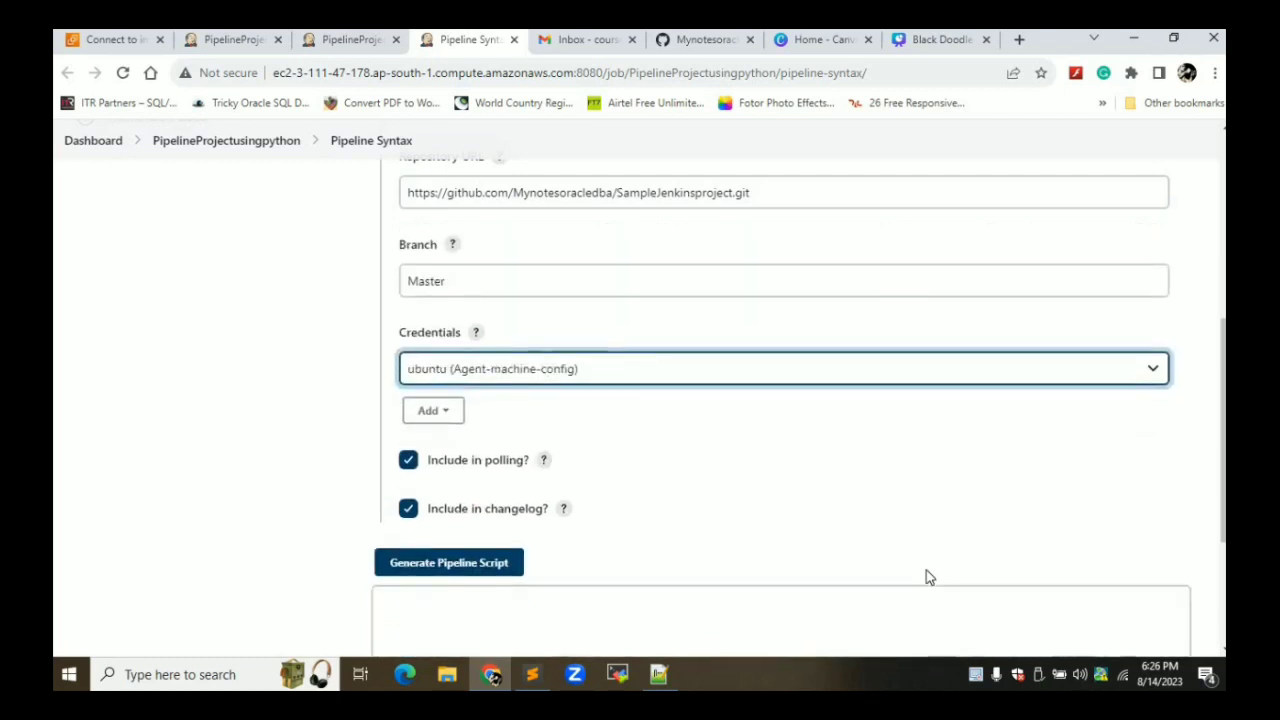
{"action": "left_click", "coordinate": [668, 516]}
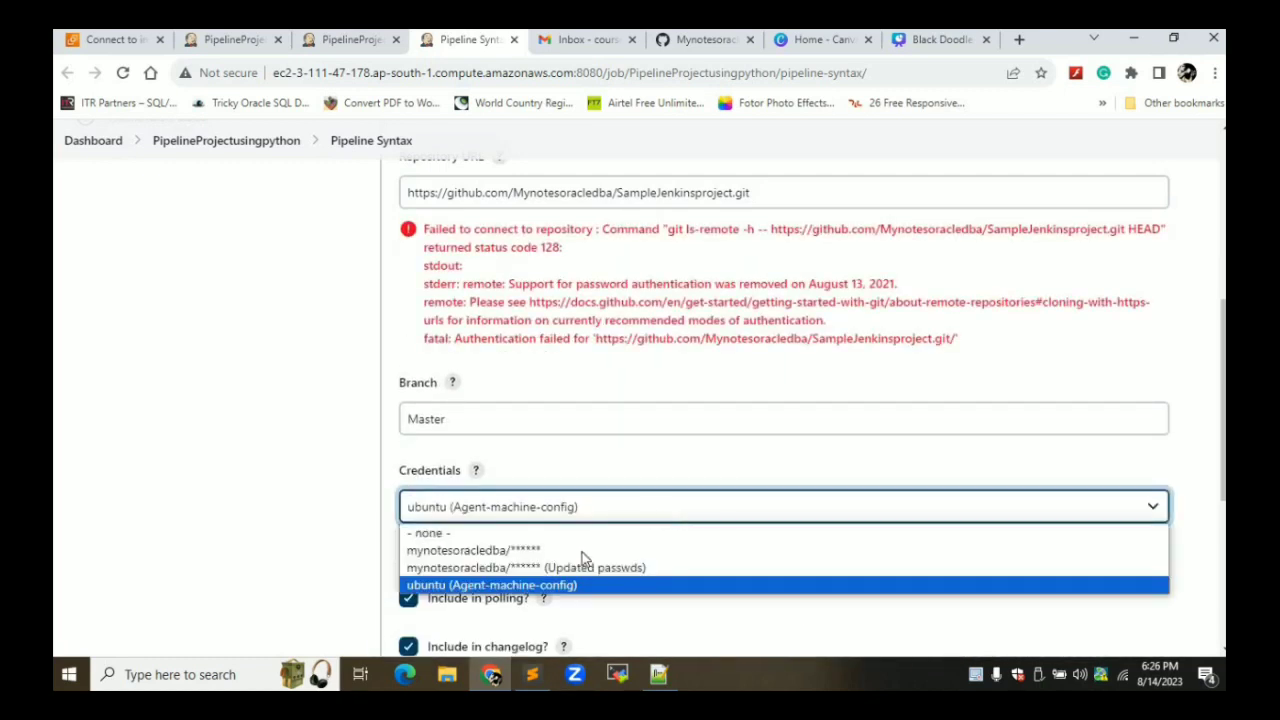
{"action": "left_click", "coordinate": [581, 568]}
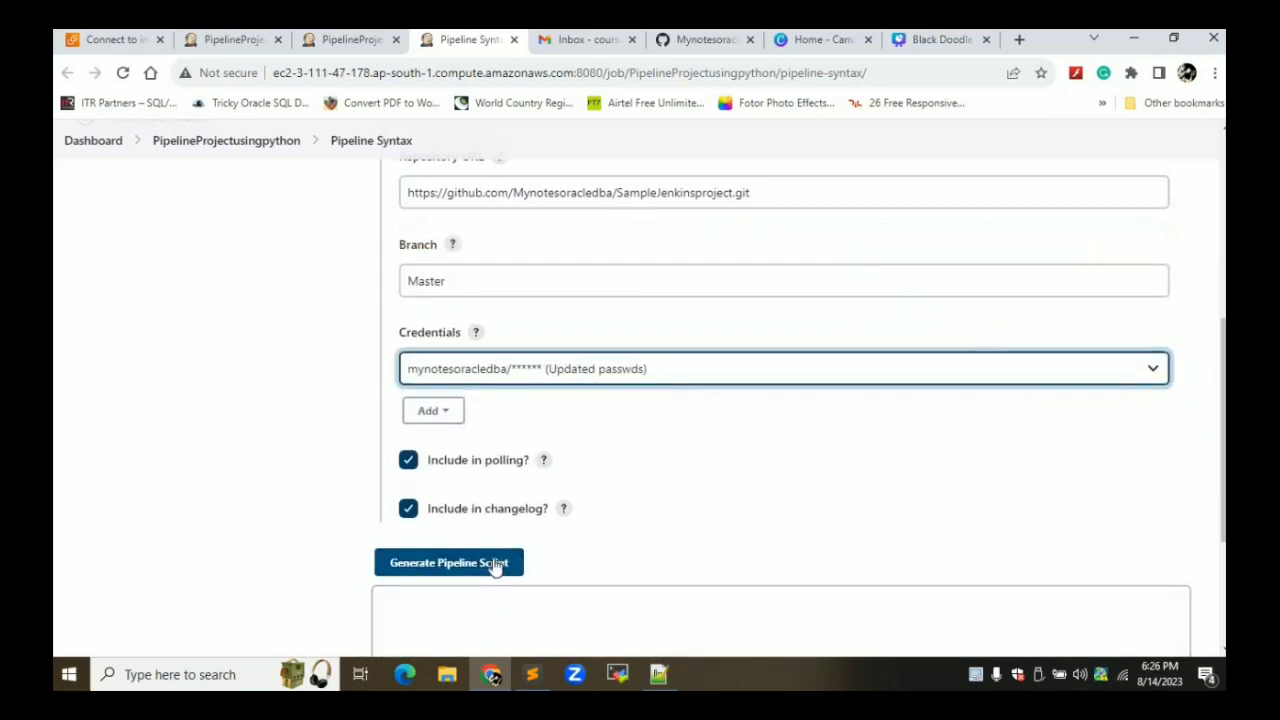
{"action": "left_click", "coordinate": [494, 566]}
{"action": "left_click", "coordinate": [376, 618]}
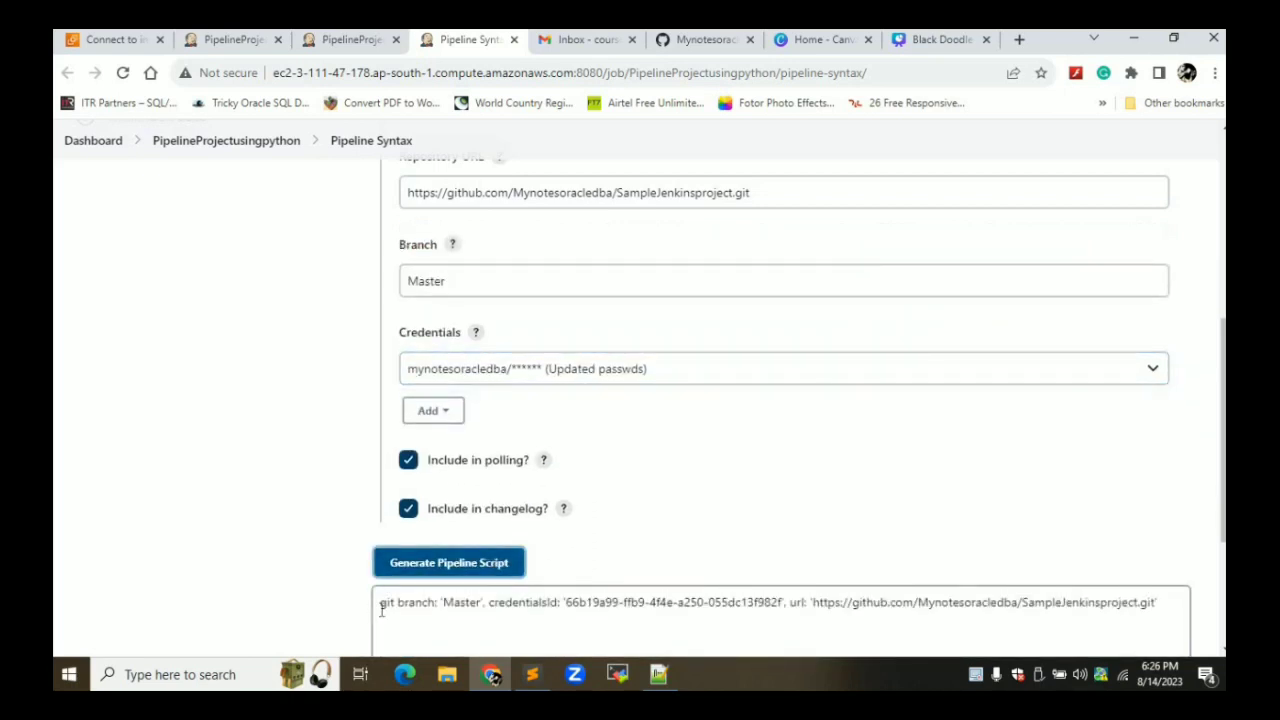
{"action": "left_click_drag", "start_coordinate": [707, 634], "coordinate": [1188, 628]}
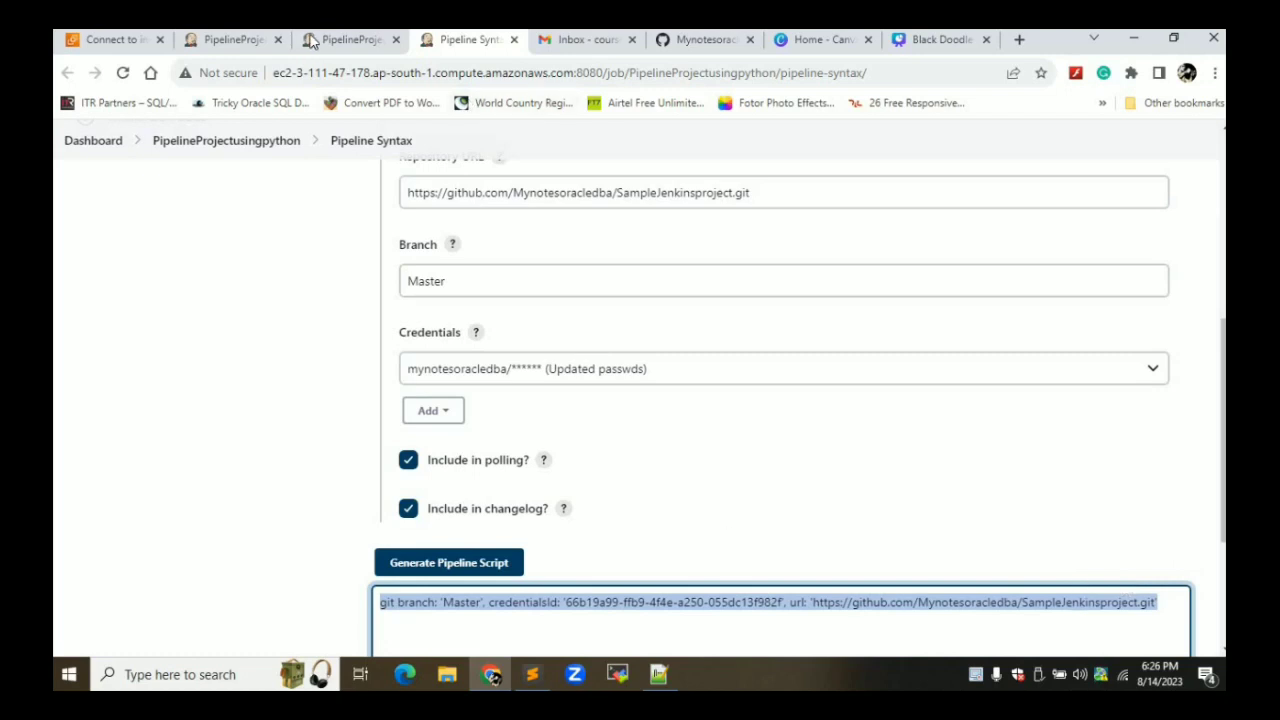
Paste the generated git step on a new line after the 'Source Demo' echo
{"action": "left_click", "coordinate": [345, 40]}
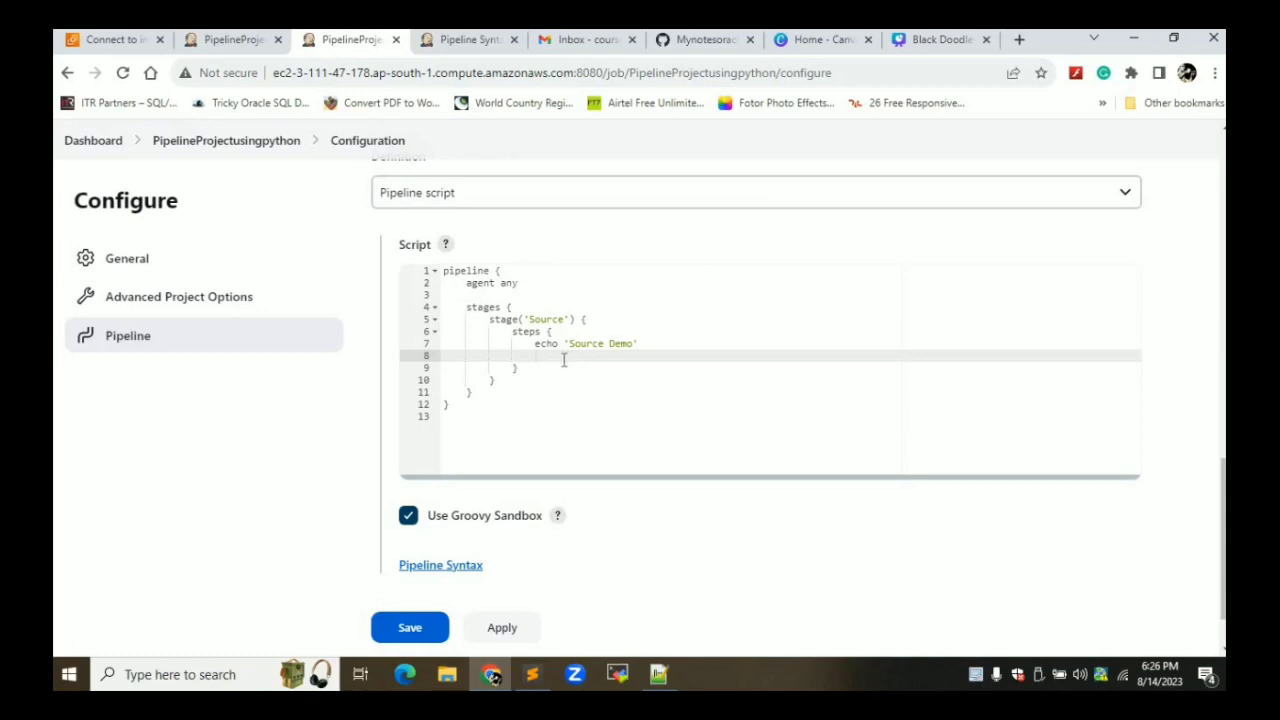
{"action": "left_click", "coordinate": [489, 42]}
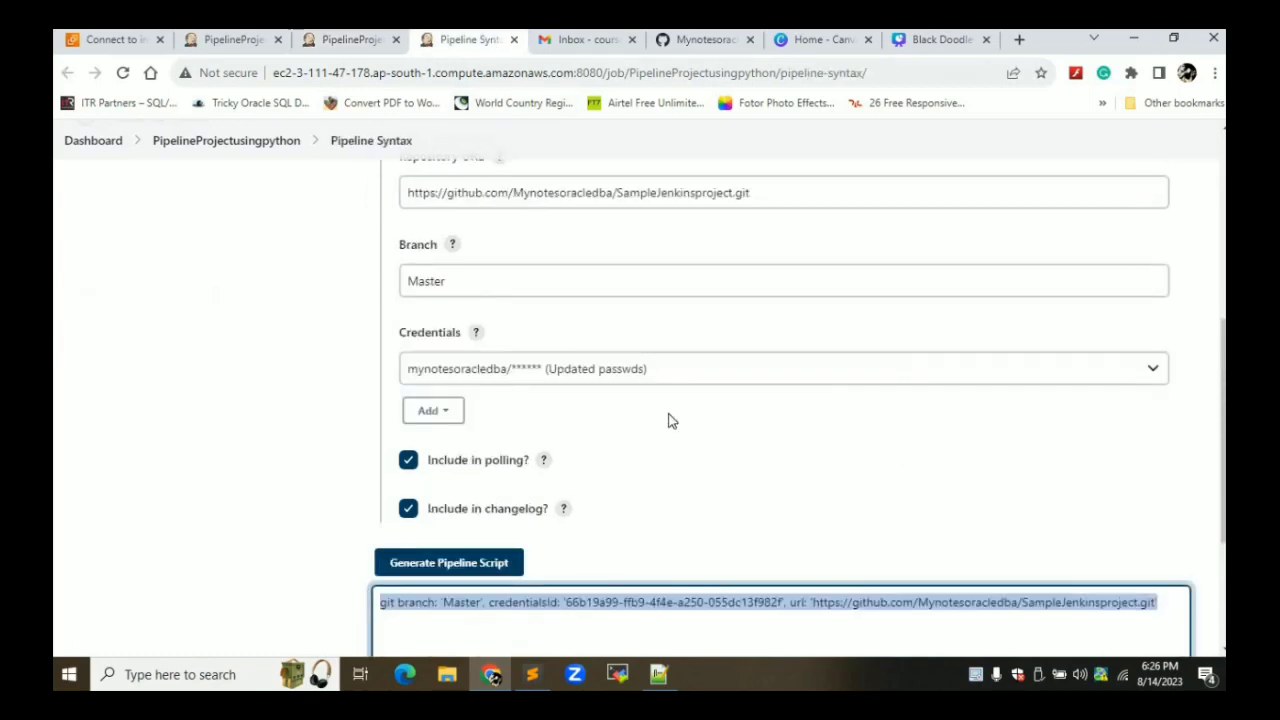
{"action": "left_click", "coordinate": [345, 40]}
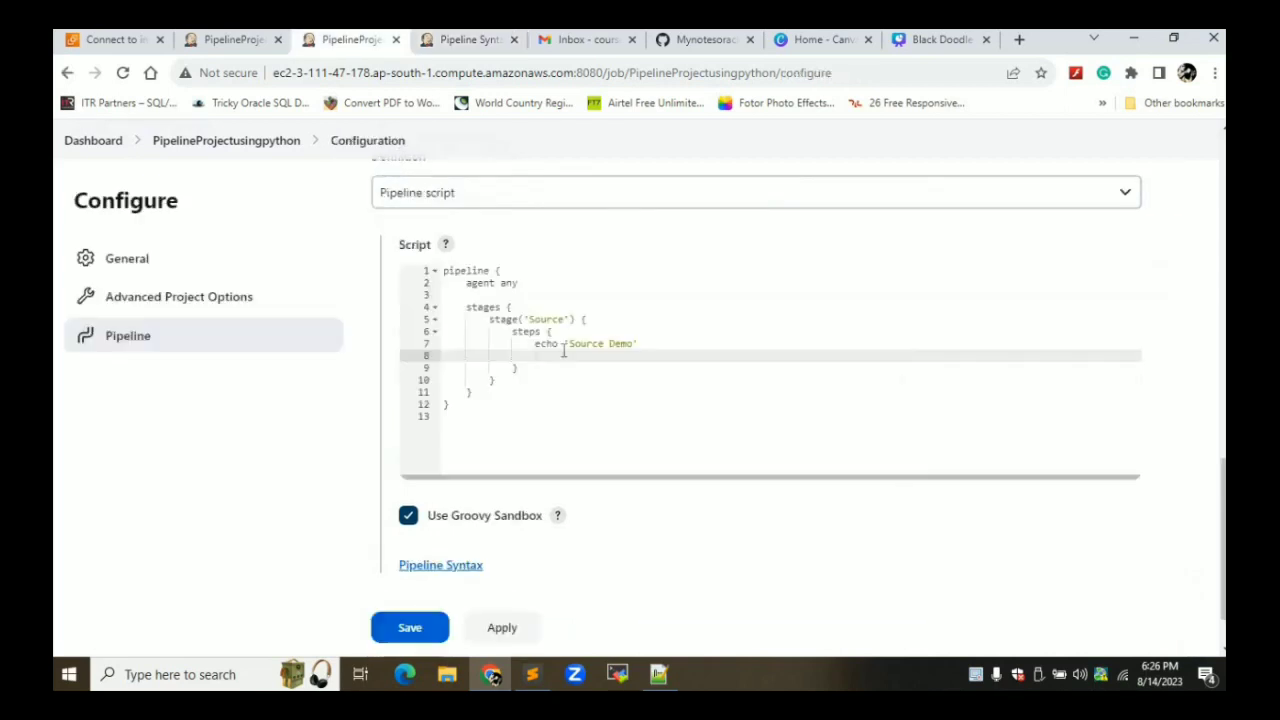
{"action": "left_click", "coordinate": [649, 343]}
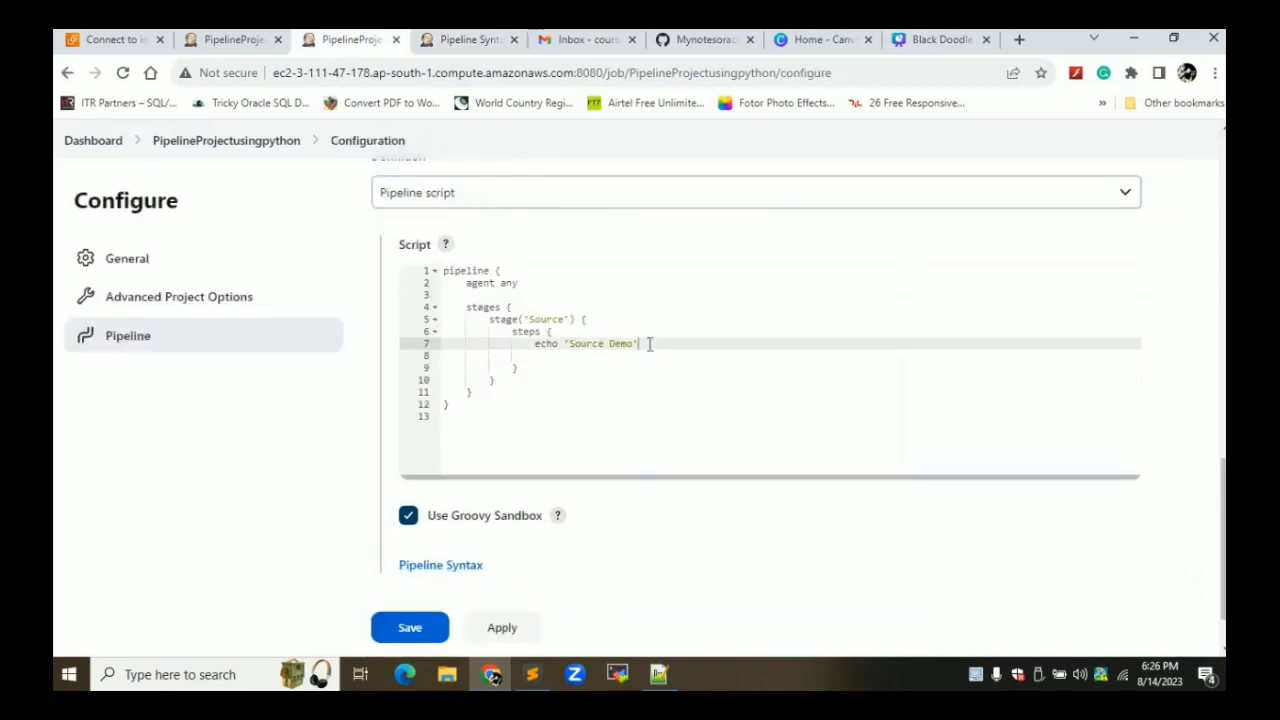
{"action": "key", "text": "Return"}
{"action": "key", "text": "ctrl+v"}
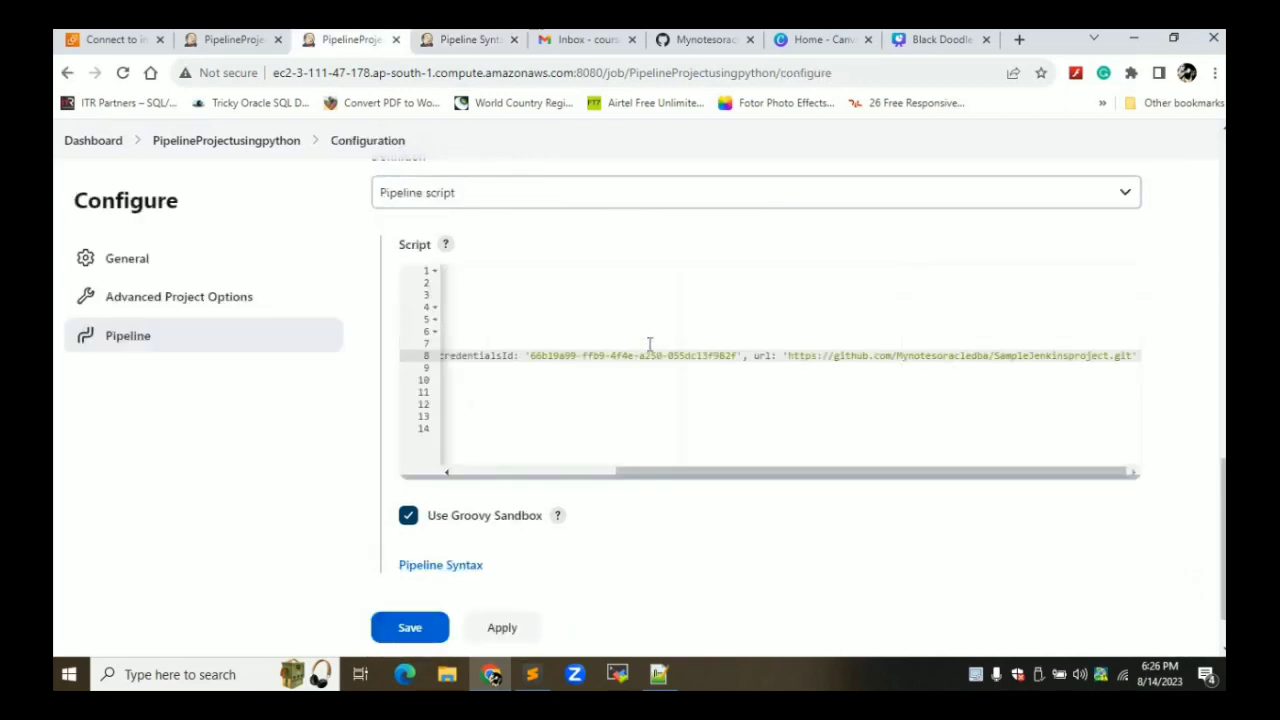
{"action": "key", "text": "Return"}
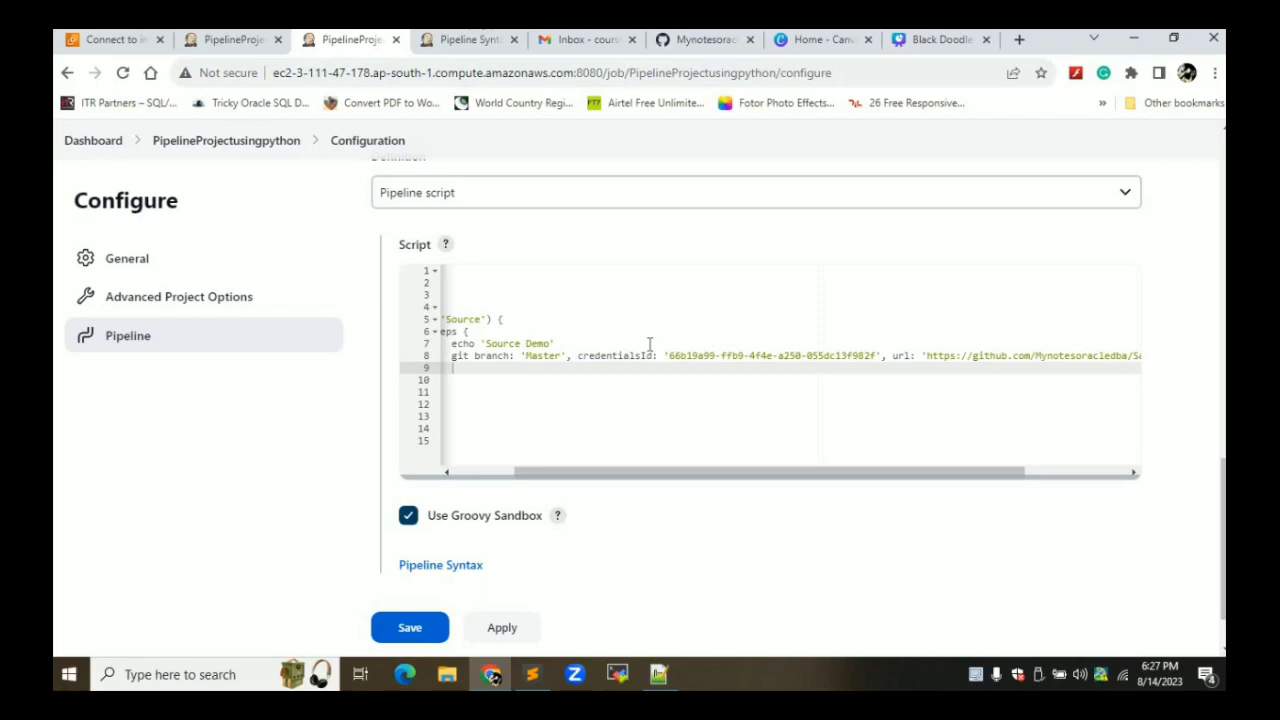
Copy the web_scrapper.py file name from the GitHub repository page
{"action": "left_click", "coordinate": [705, 39]}
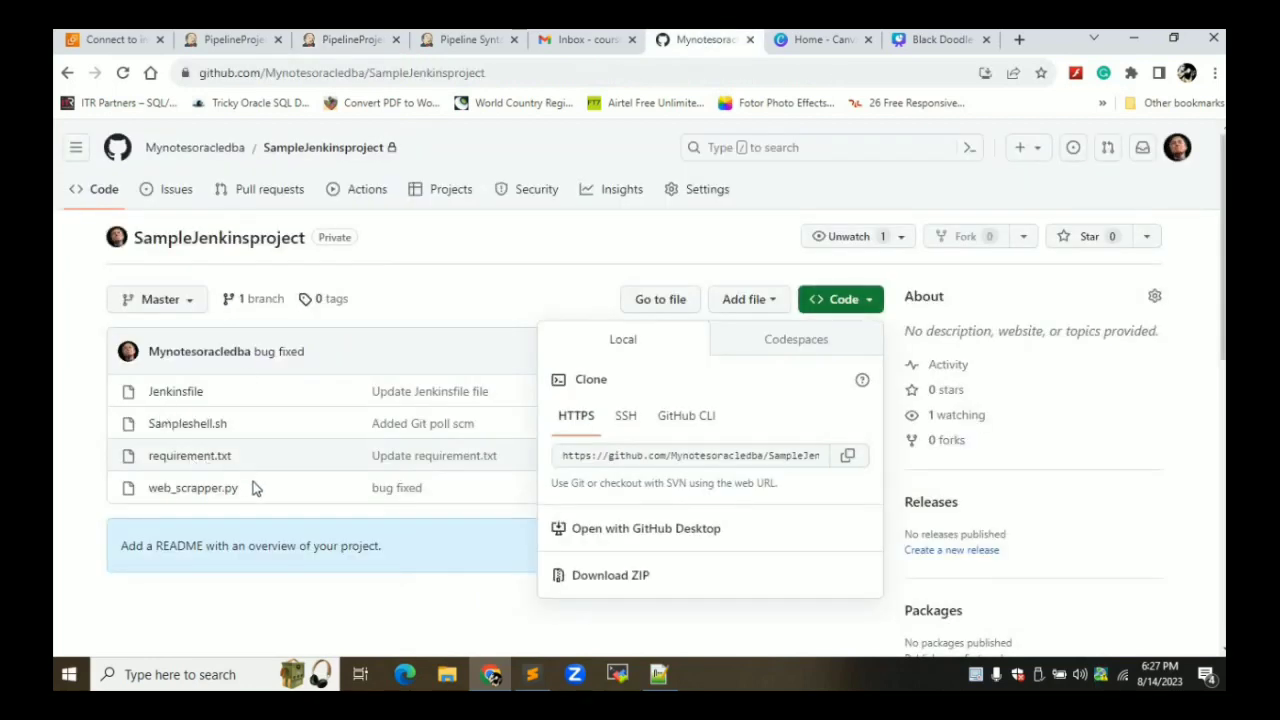
{"action": "left_click", "coordinate": [150, 503]}
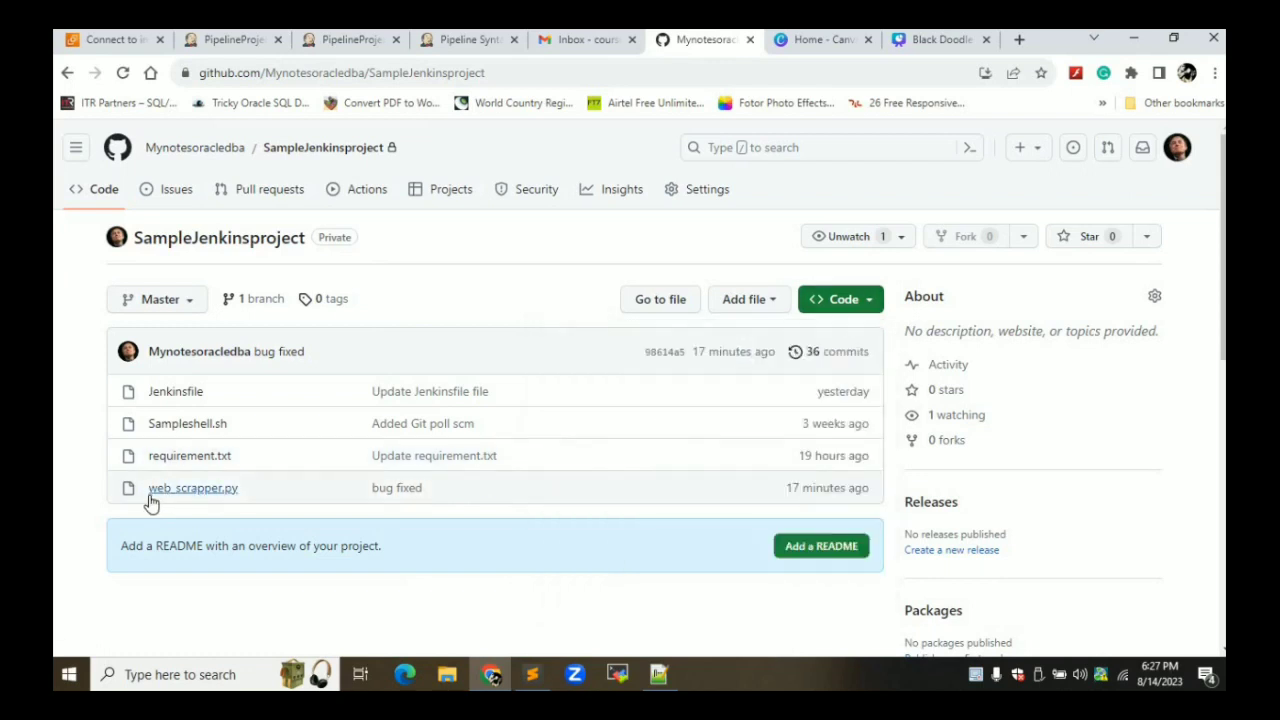
{"action": "left_click_drag", "start_coordinate": [237, 488], "coordinate": [148, 488]}
{"action": "key", "text": "ctrl+c"}
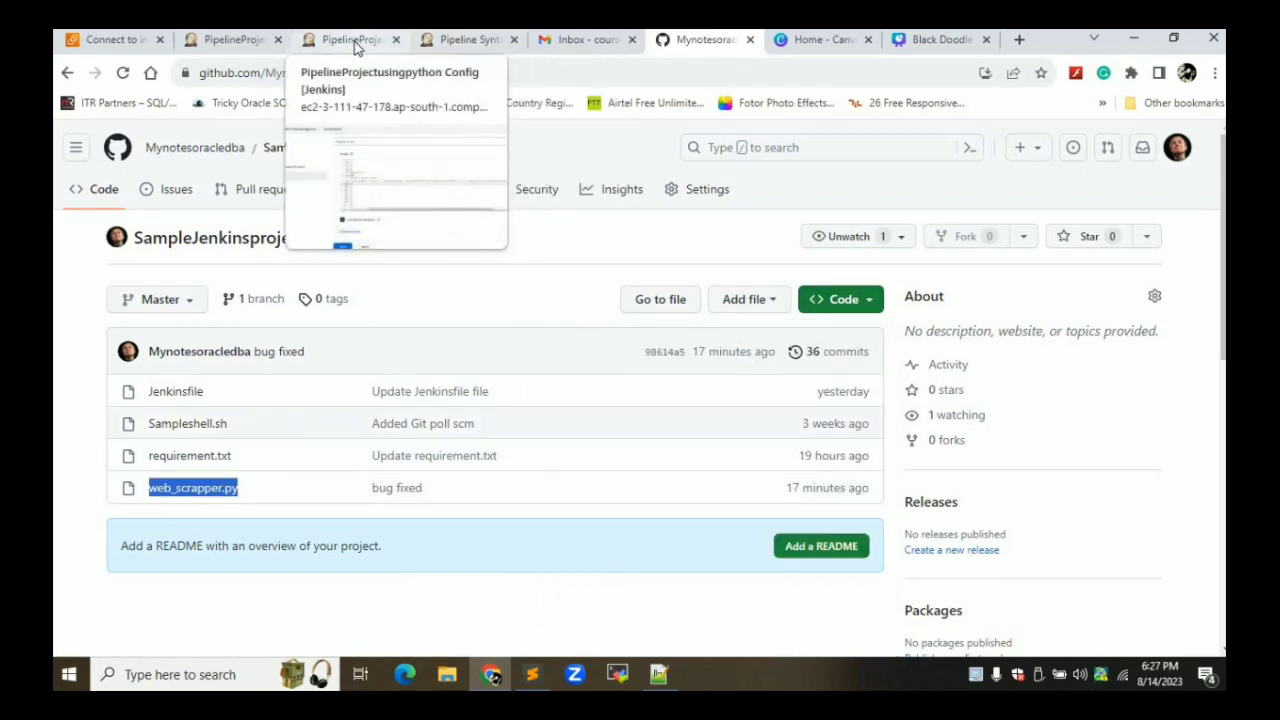
{"action": "left_click", "coordinate": [355, 40]}
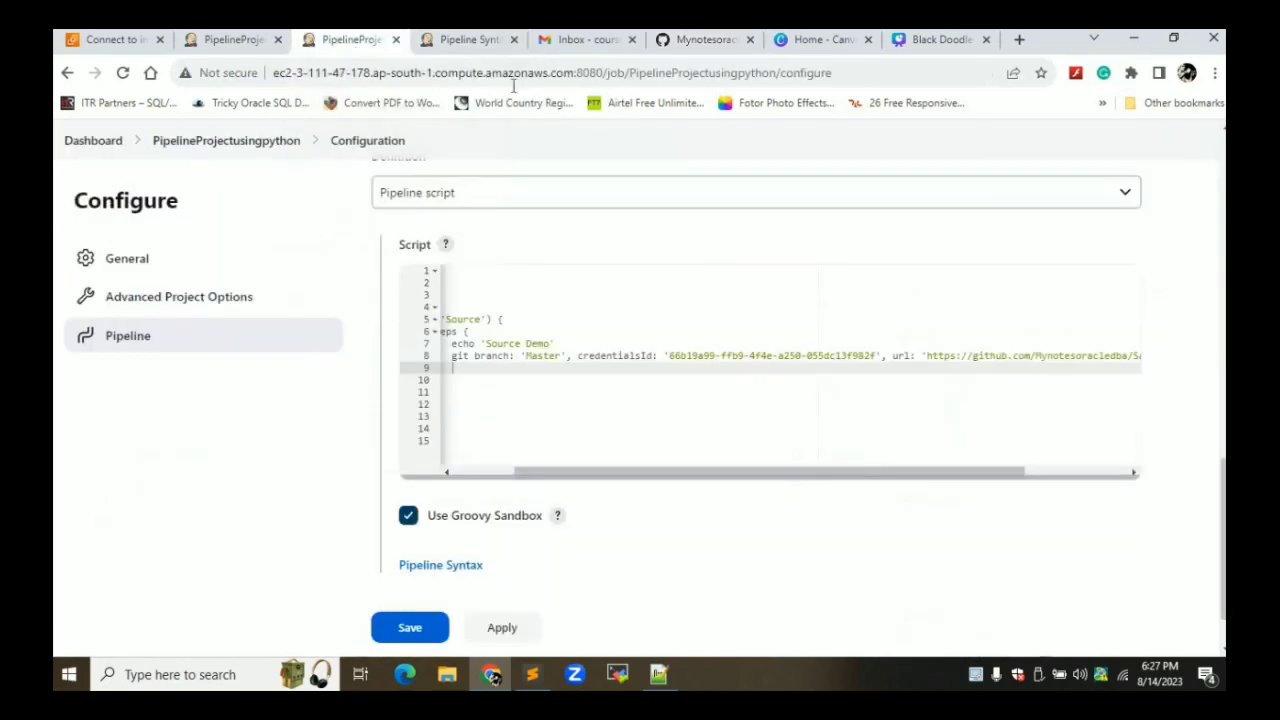
{"action": "left_click", "coordinate": [488, 42]}
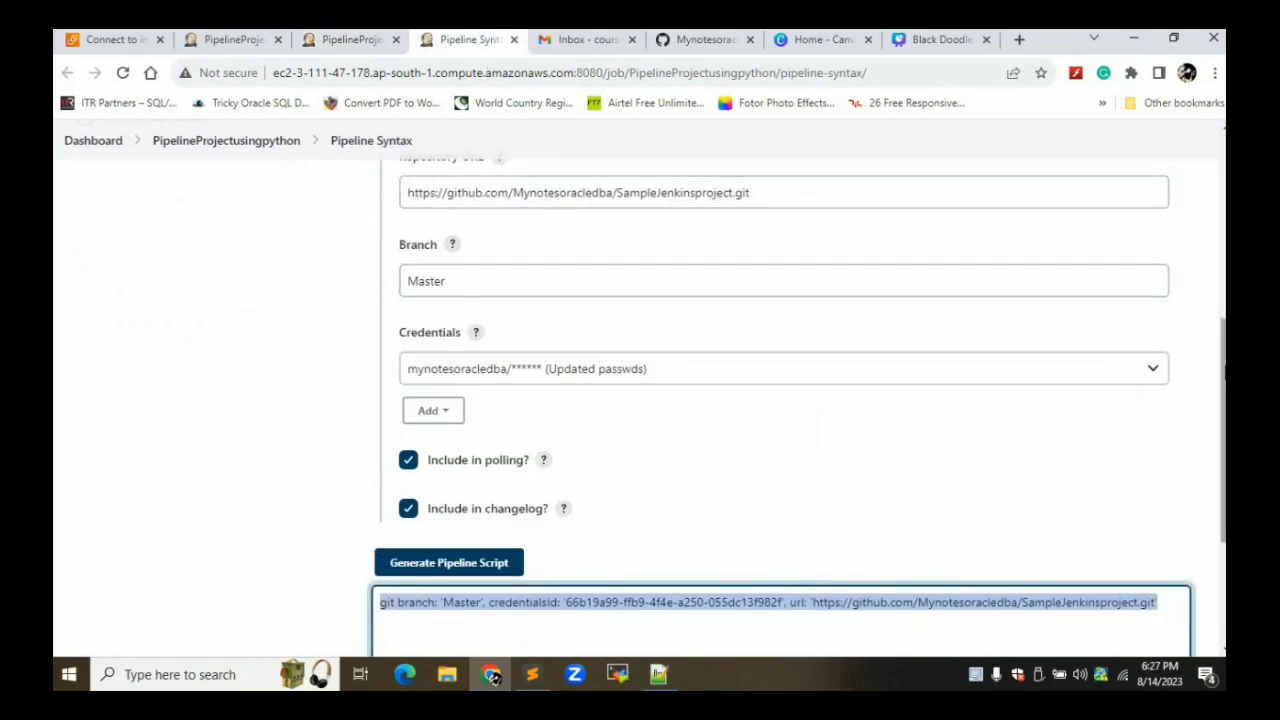
{"action": "scroll", "coordinate": [1209, 291], "scroll_direction": "up", "scroll_amount": 2}
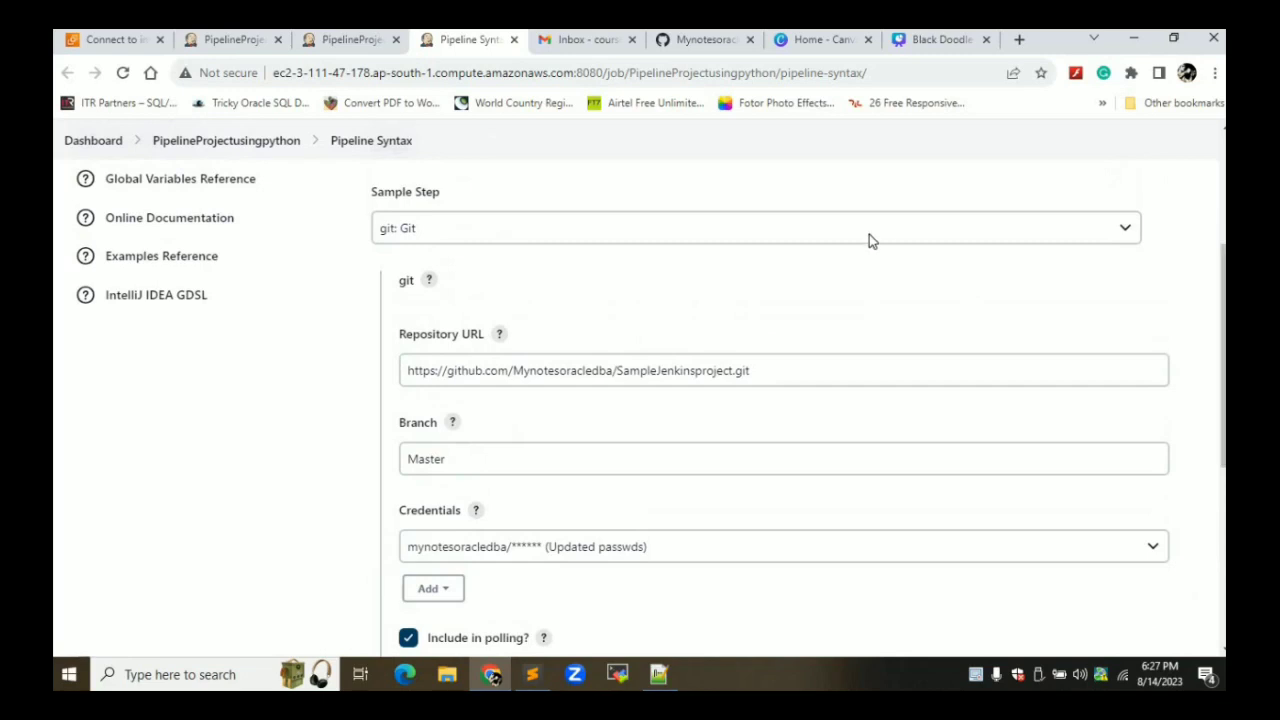
Generate sh 'cat web_scrapper.py' from the sh: Shell Script sample step and select it
{"action": "left_click", "coordinate": [871, 234]}
{"action": "key", "text": "s"}
{"action": "key", "text": "h"}
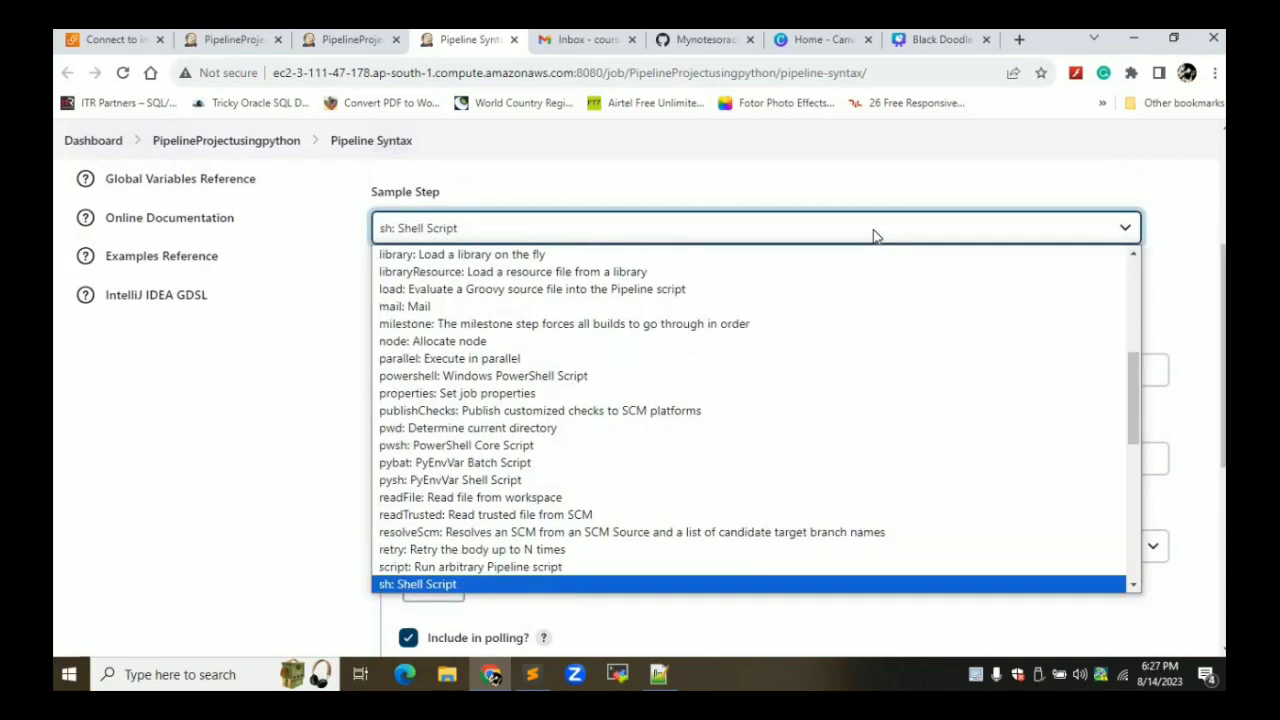
{"action": "left_click", "coordinate": [410, 585]}
{"action": "left_click", "coordinate": [482, 388]}
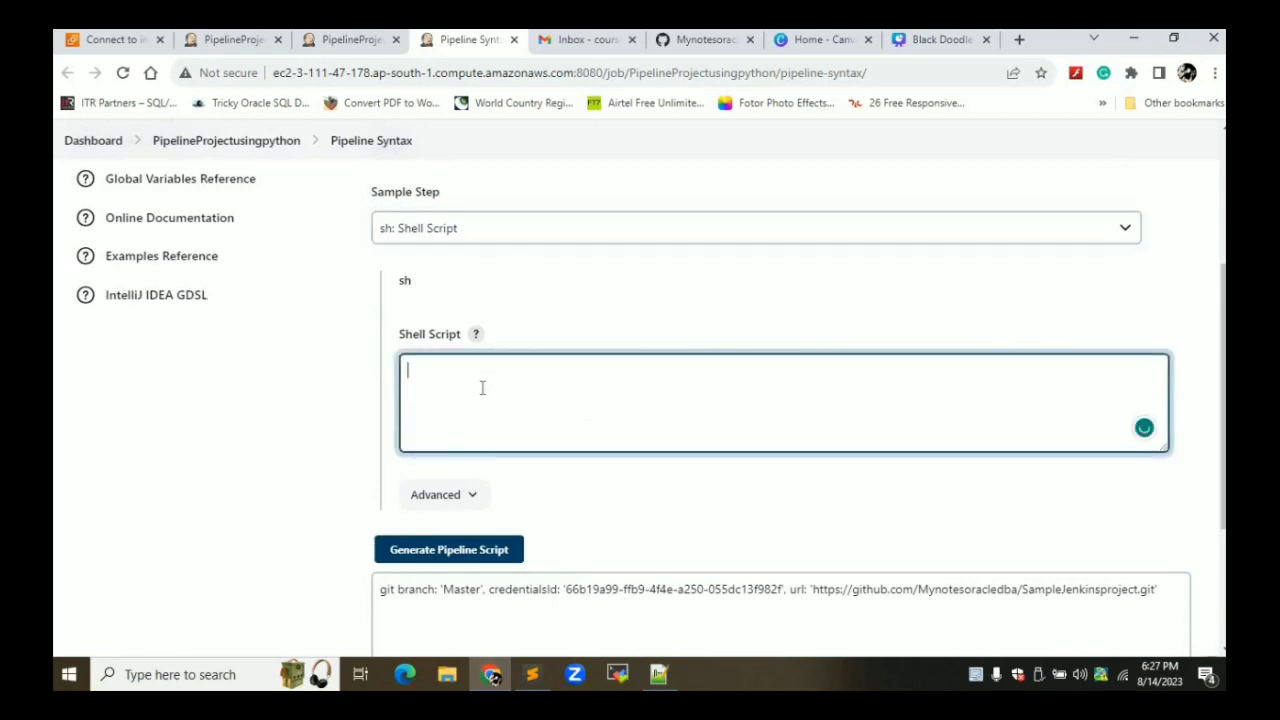
{"action": "type", "text": "cat"}
{"action": "key", "text": "ctrl+v"}
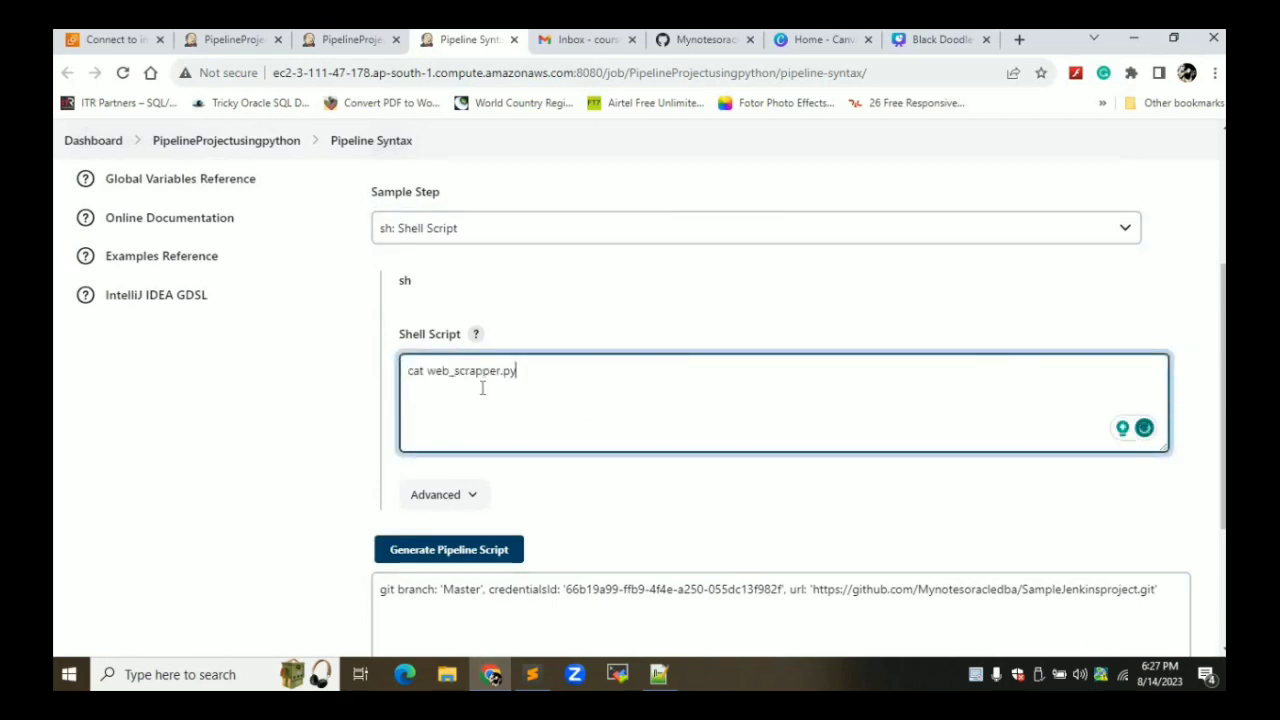
{"action": "left_click", "coordinate": [468, 555]}
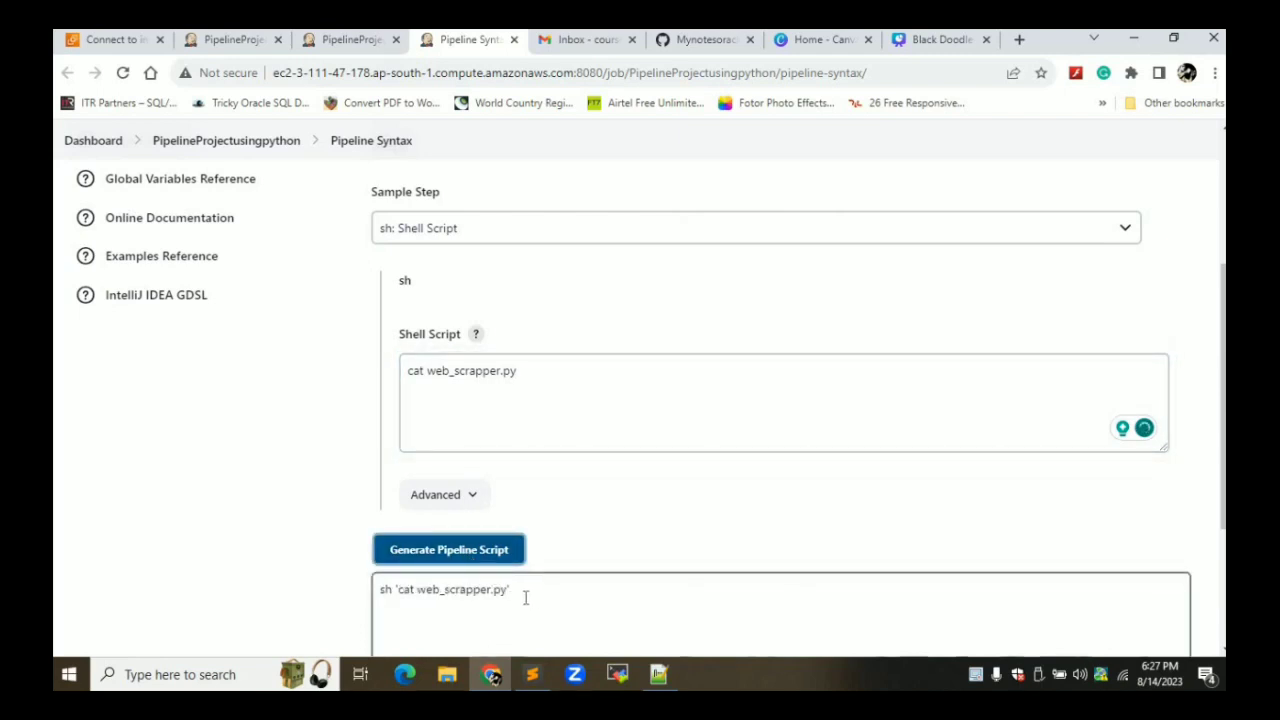
{"action": "left_click_drag", "start_coordinate": [524, 592], "coordinate": [375, 591]}
{"action": "key", "text": "ctrl+c"}
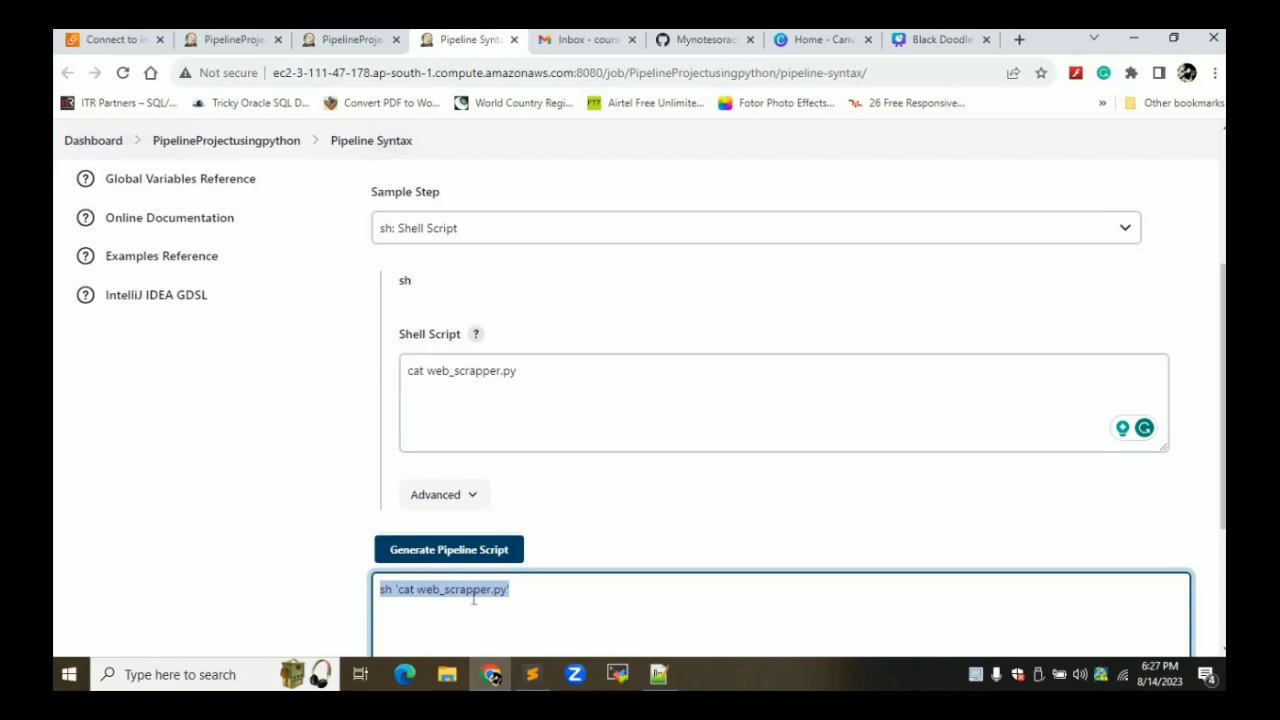
Paste the sh 'cat web_scrapper.py' step onto line 9, then apply and save
{"action": "left_click", "coordinate": [330, 42]}
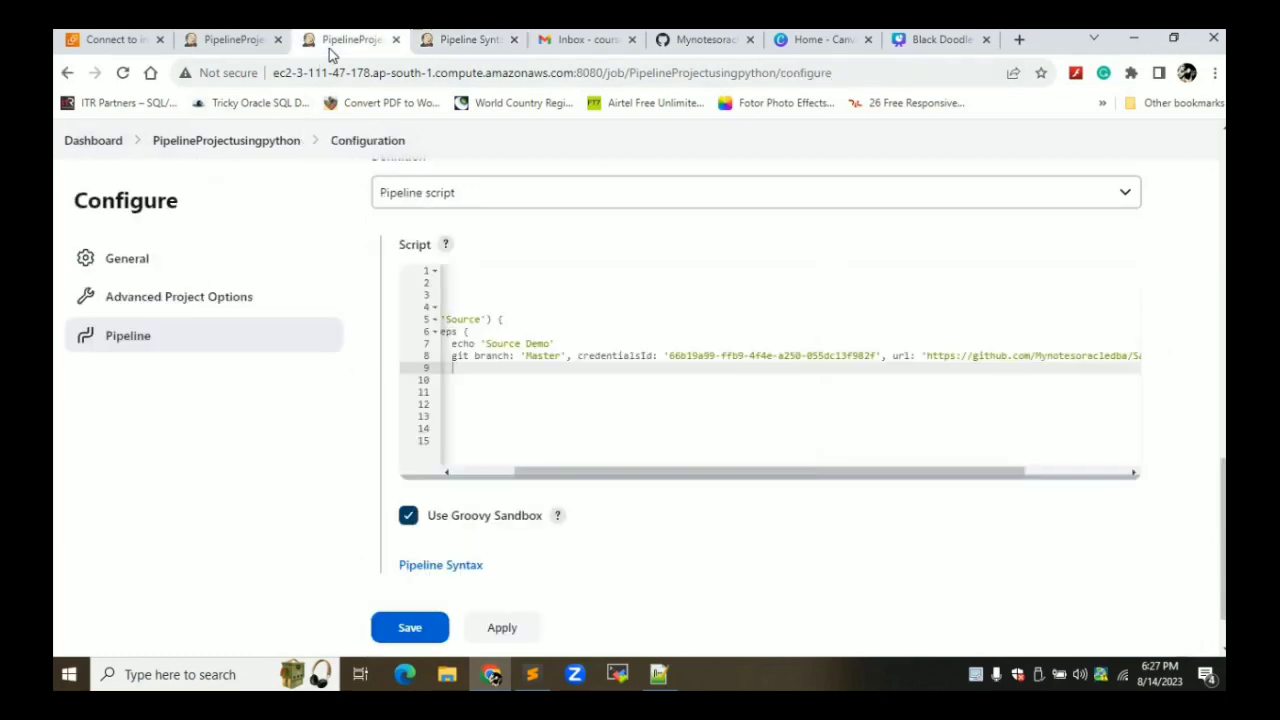
{"action": "key", "text": "ctrl+v"}
{"action": "left_click", "coordinate": [497, 630]}
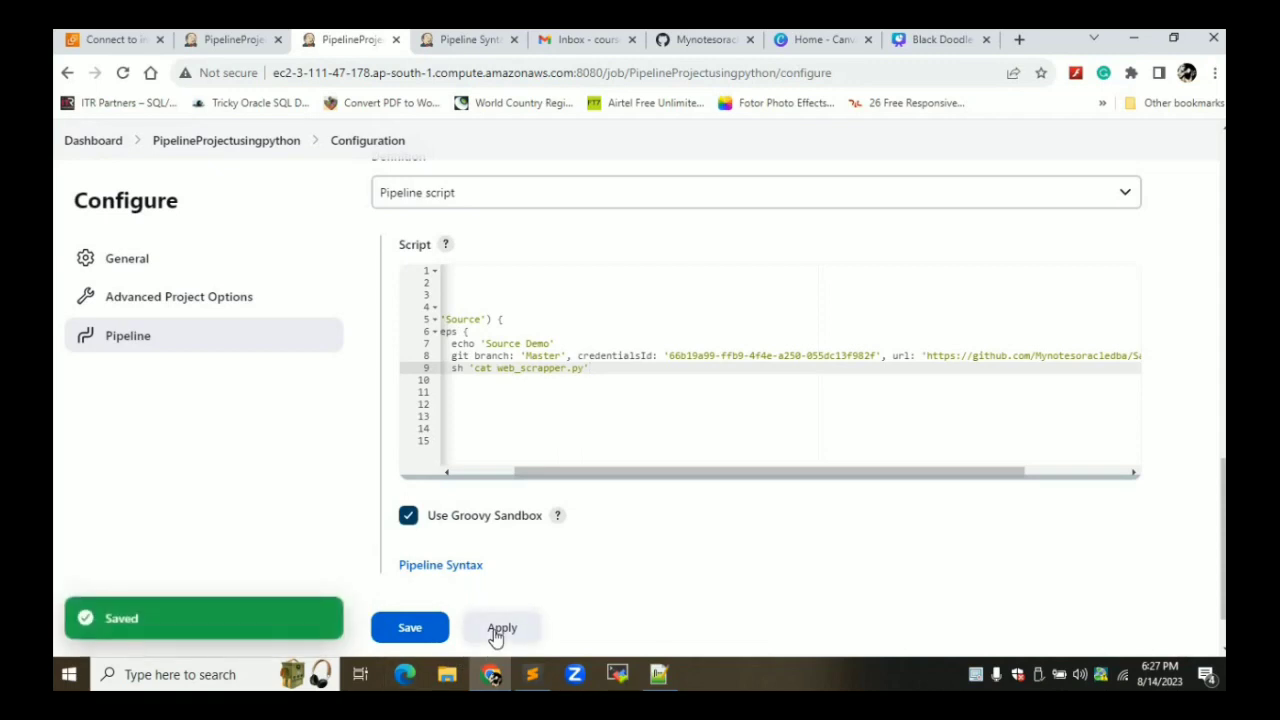
{"action": "left_click", "coordinate": [427, 636]}
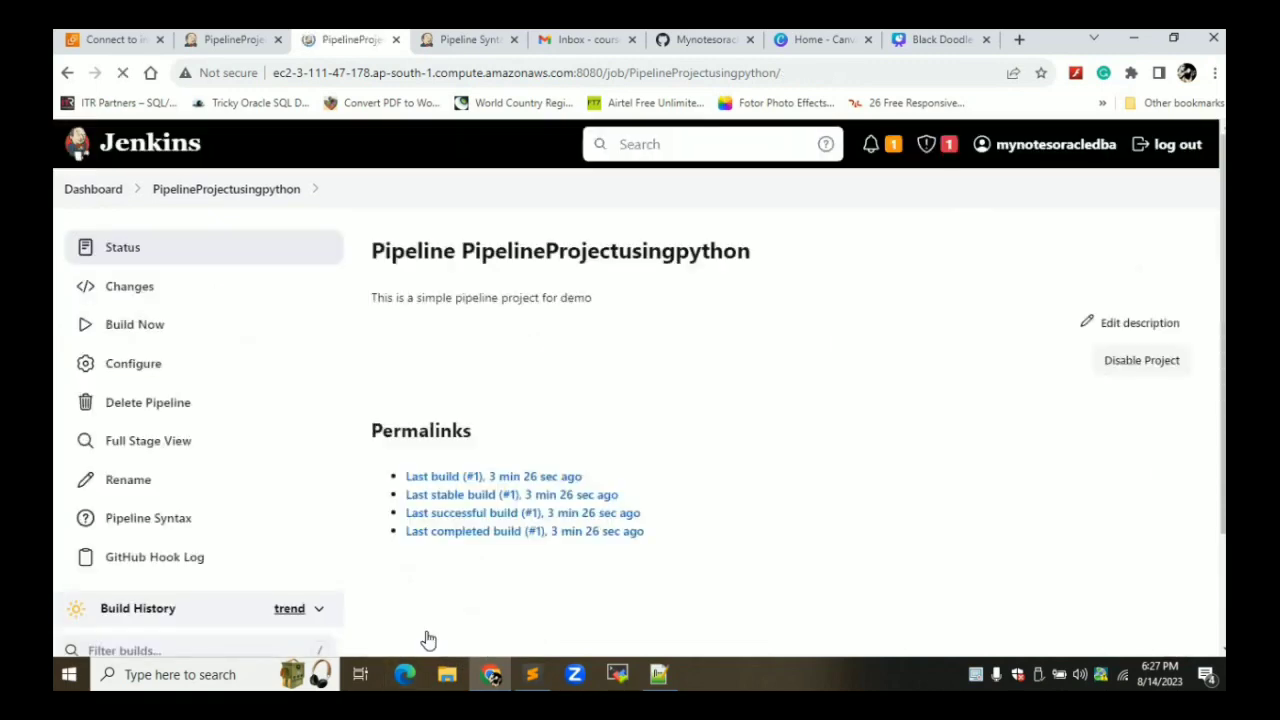
Run a new build and open build #2 from Build History
{"action": "left_click", "coordinate": [122, 334]}
{"action": "scroll", "coordinate": [122, 334], "scroll_direction": "down", "scroll_amount": 2}
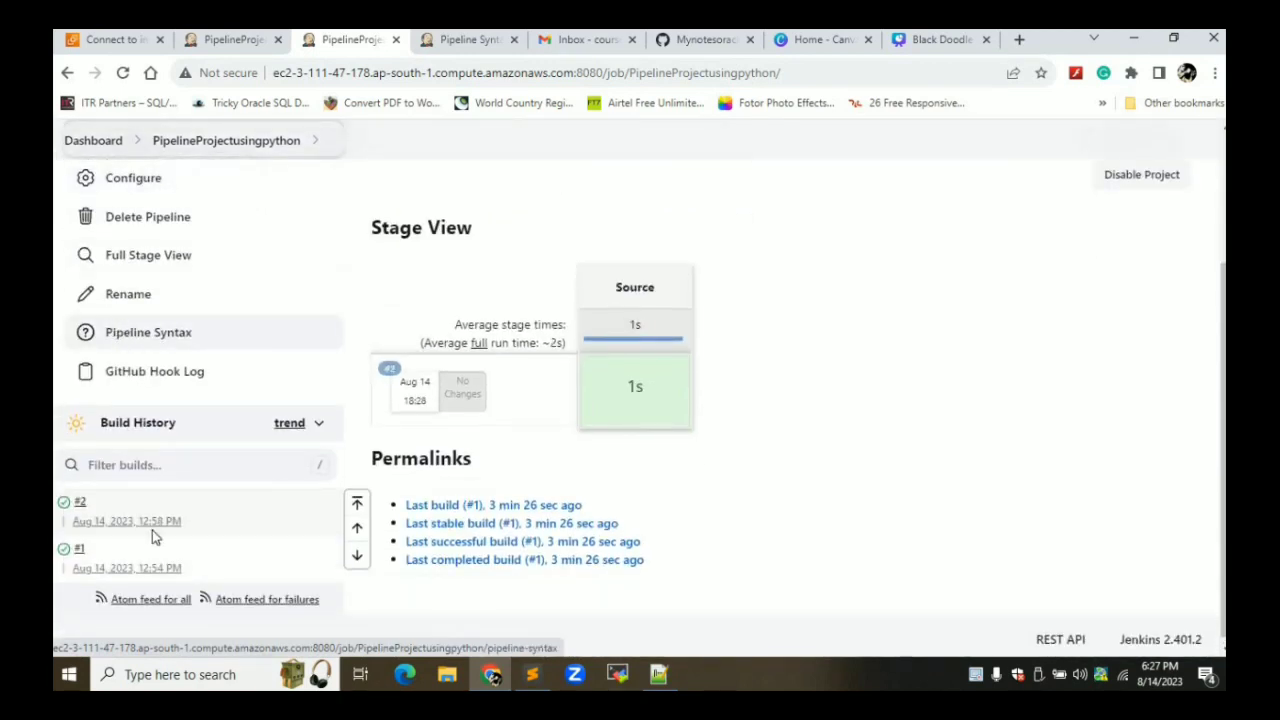
{"action": "left_click", "coordinate": [80, 503]}
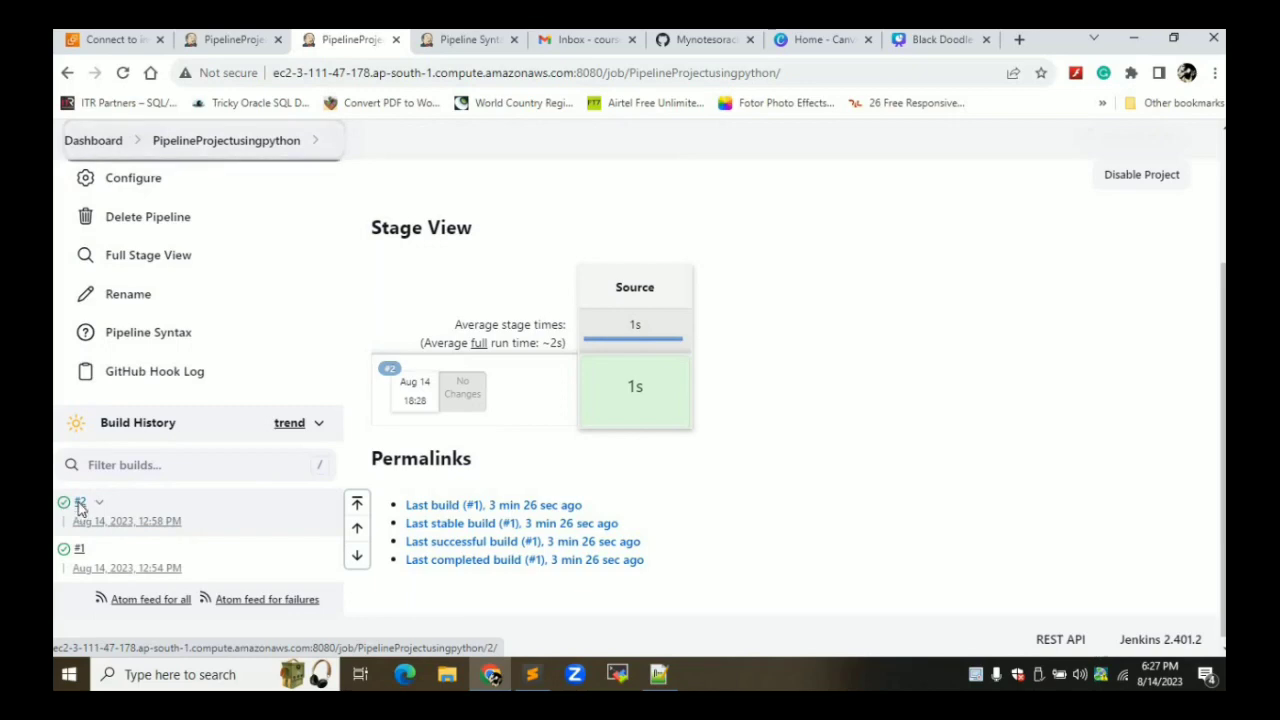
{"action": "left_click", "coordinate": [143, 328]}
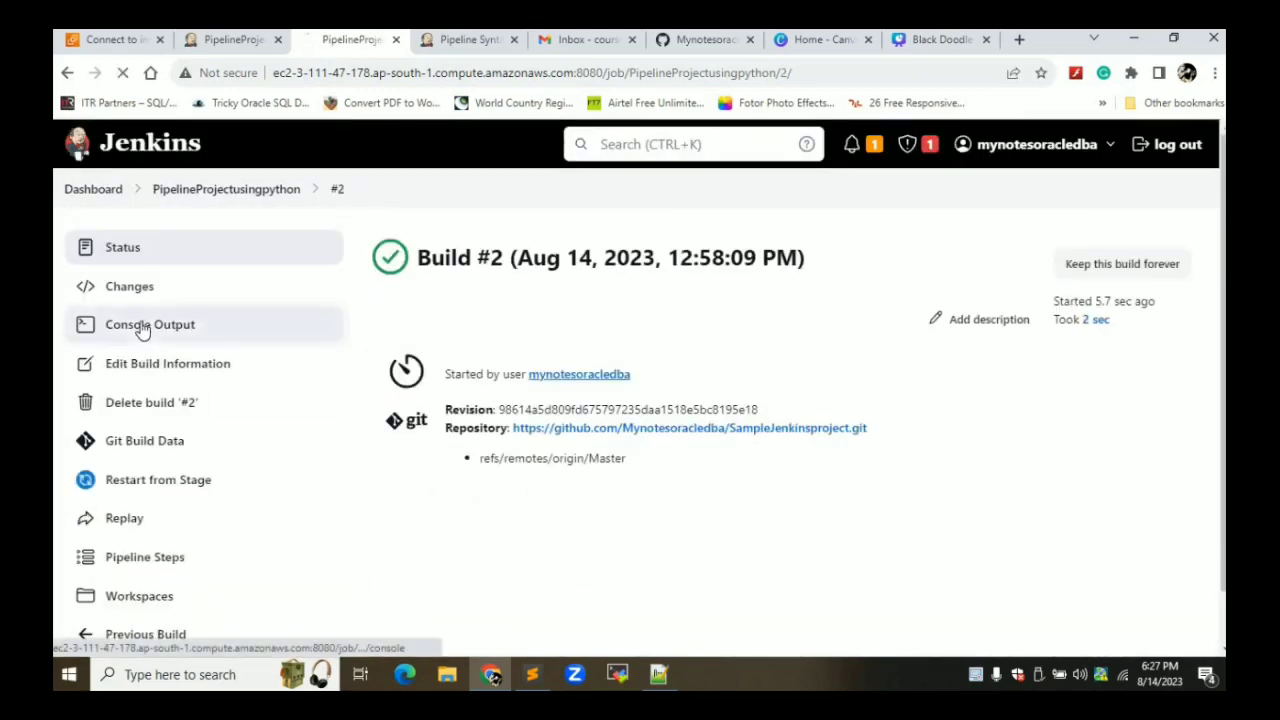
{"action": "scroll", "coordinate": [591, 267], "scroll_direction": "down", "scroll_amount": 2}
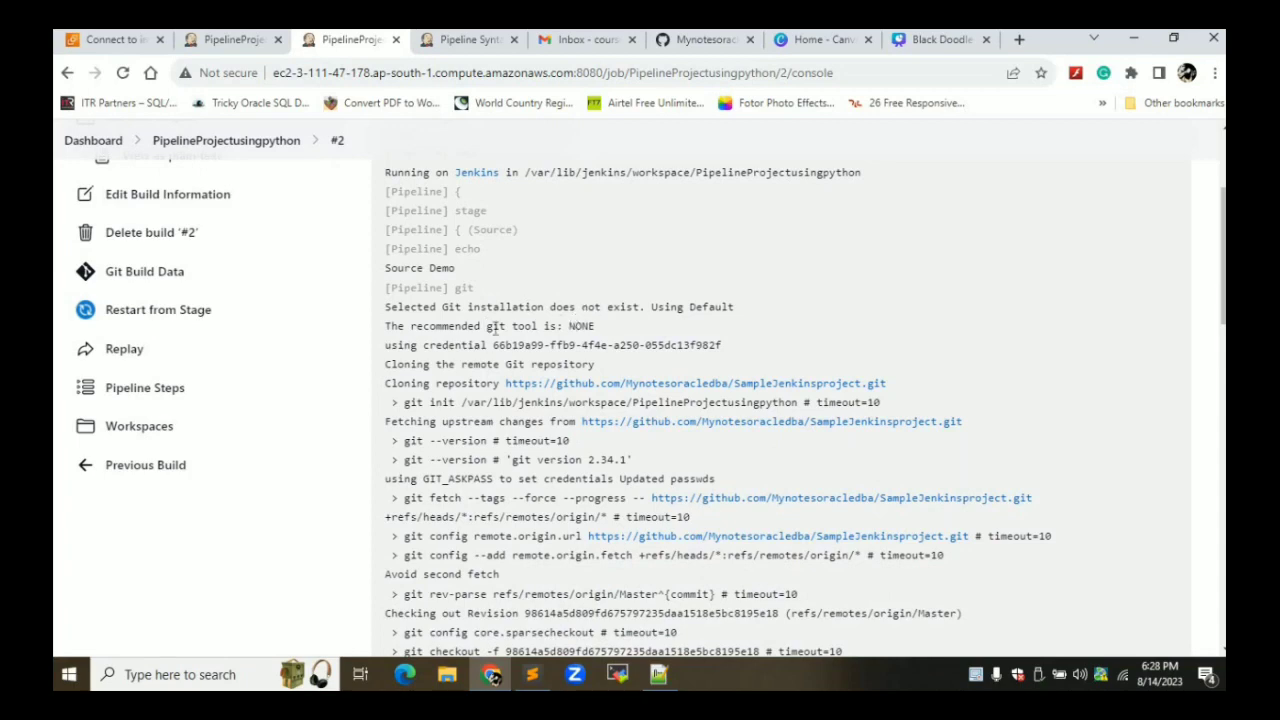
{"action": "scroll", "coordinate": [491, 328], "scroll_direction": "down", "scroll_amount": 2}
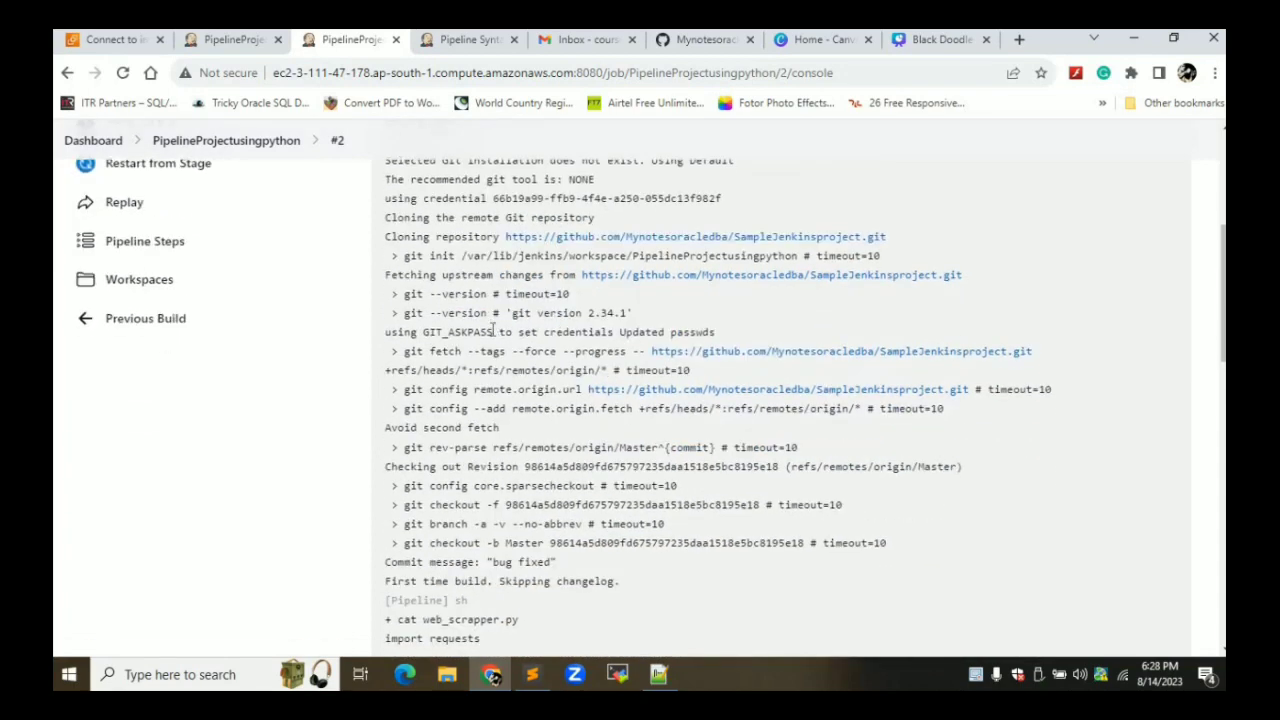
{"action": "scroll", "coordinate": [492, 330], "scroll_direction": "down", "scroll_amount": 3}
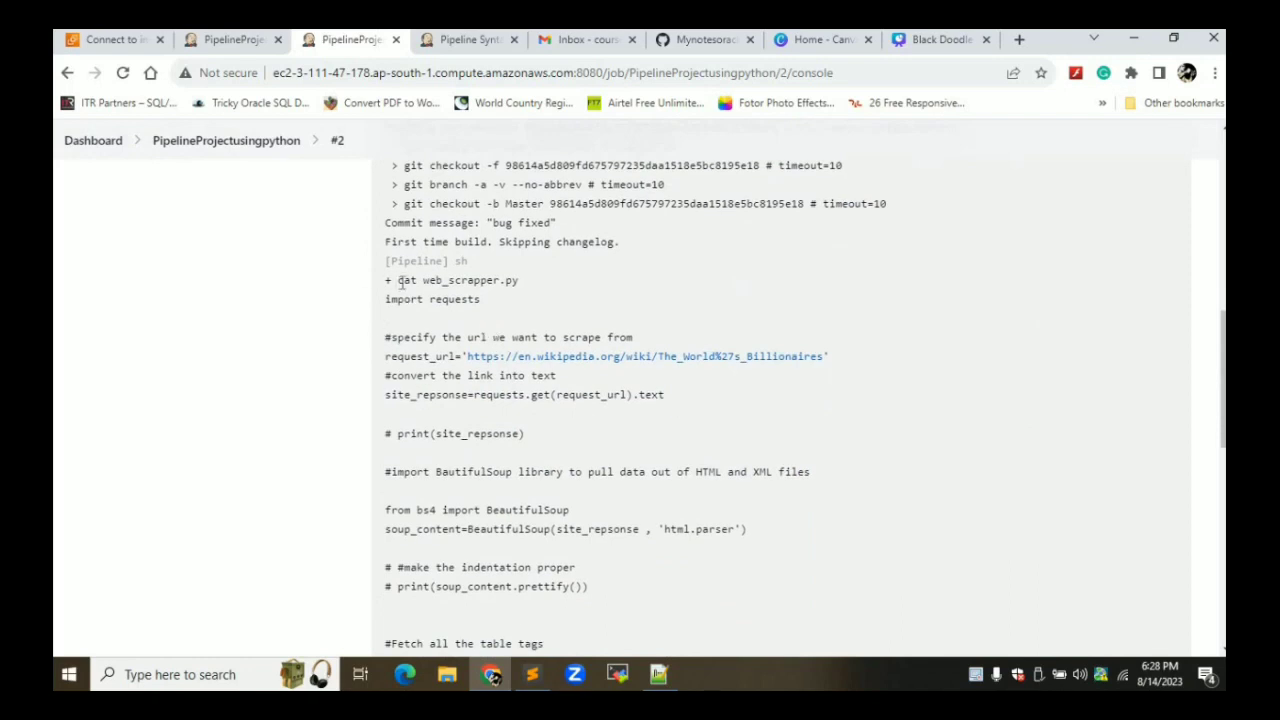
{"action": "scroll", "coordinate": [526, 284], "scroll_direction": "down", "scroll_amount": 5}
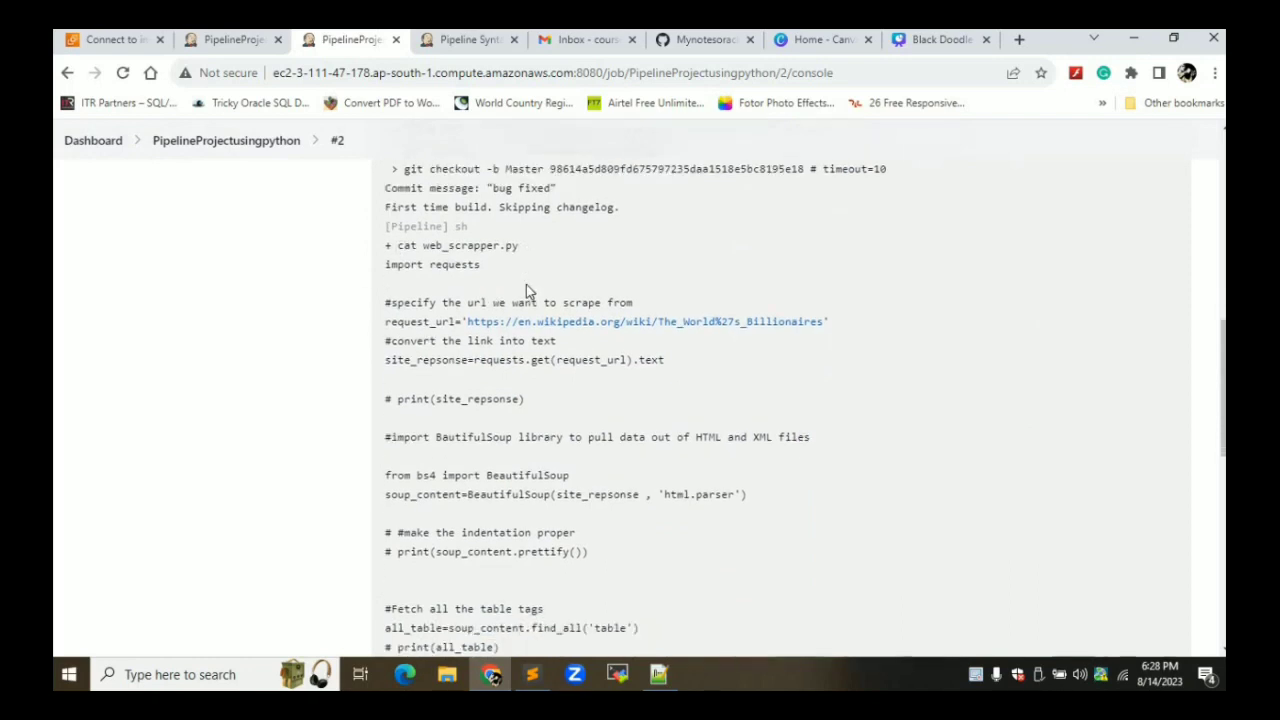
{"action": "scroll", "coordinate": [526, 284], "scroll_direction": "down", "scroll_amount": 3}
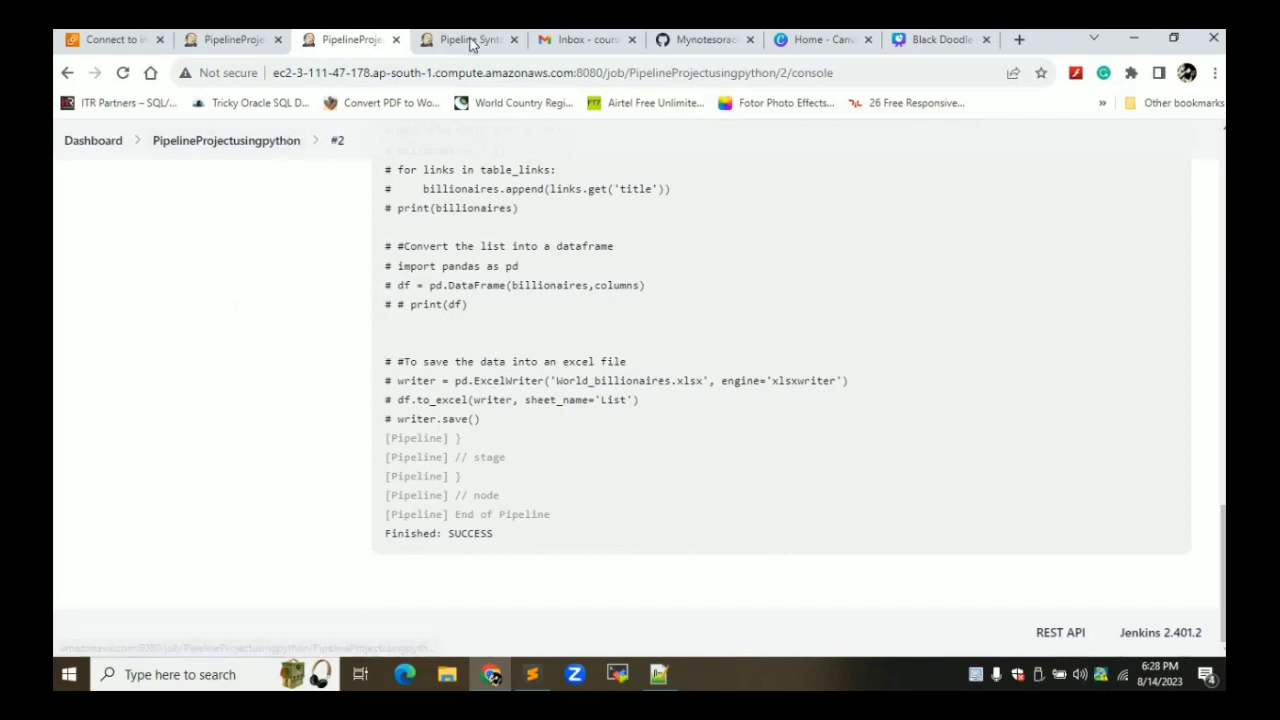
{"action": "left_click", "coordinate": [74, 76]}
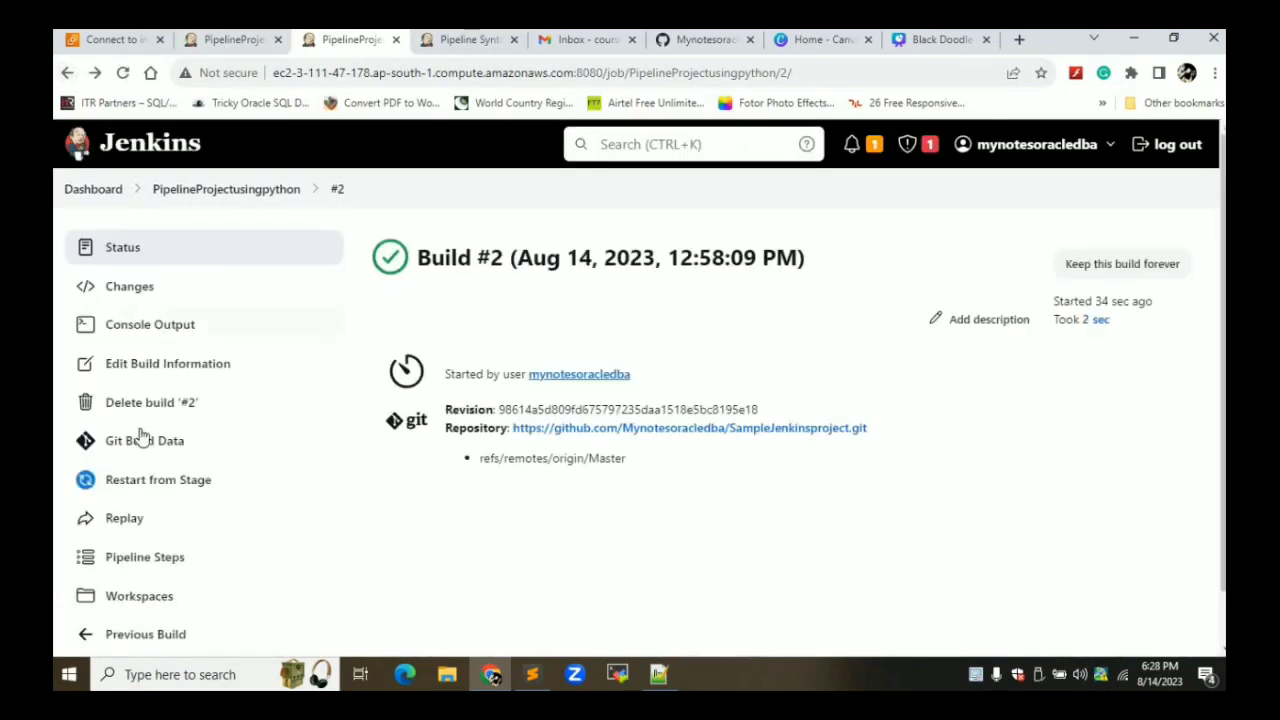
Open the job's configuration and paste a duplicate of the Source stage below it
{"action": "left_click", "coordinate": [68, 72]}
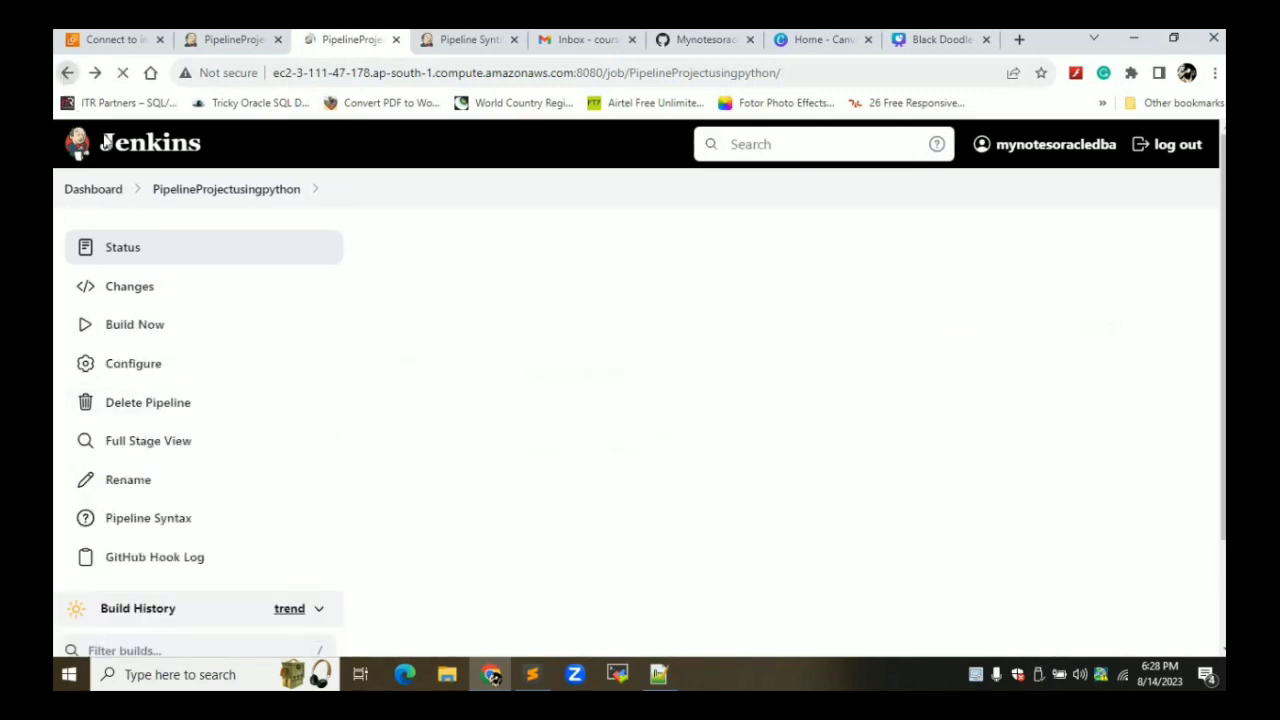
{"action": "left_click", "coordinate": [147, 187]}
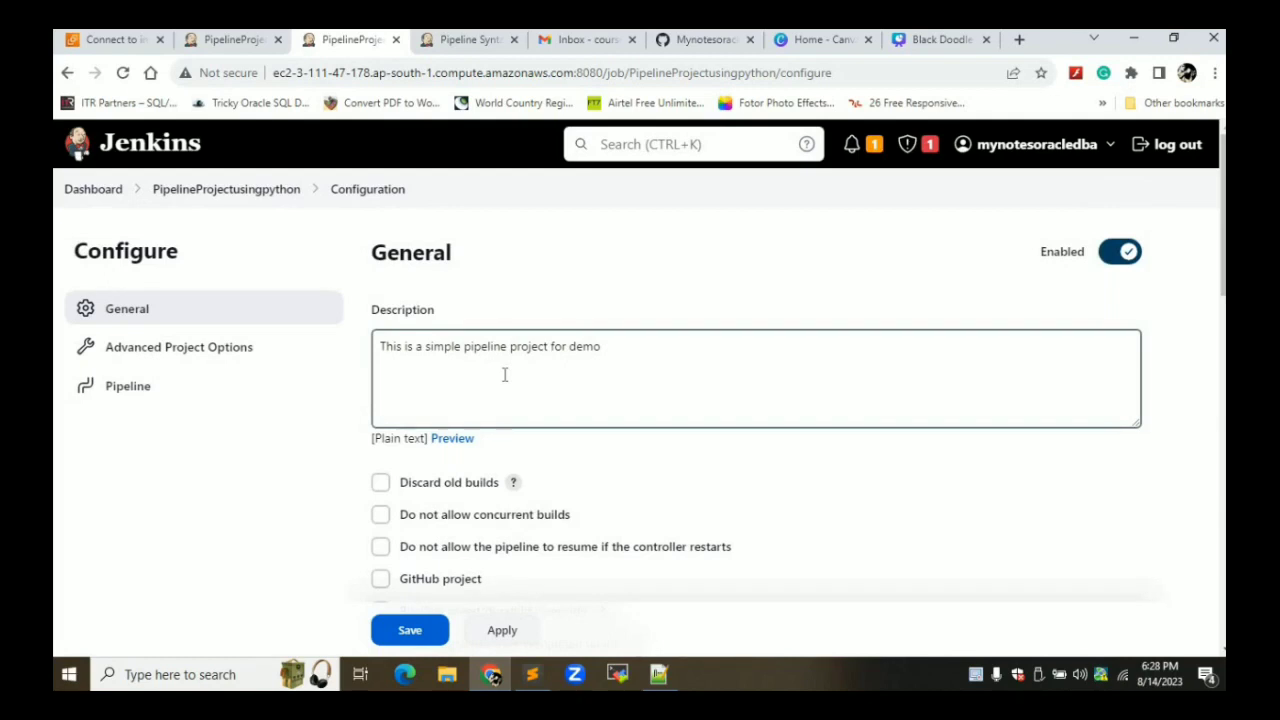
{"action": "scroll", "coordinate": [505, 375], "scroll_direction": "down", "scroll_amount": 6}
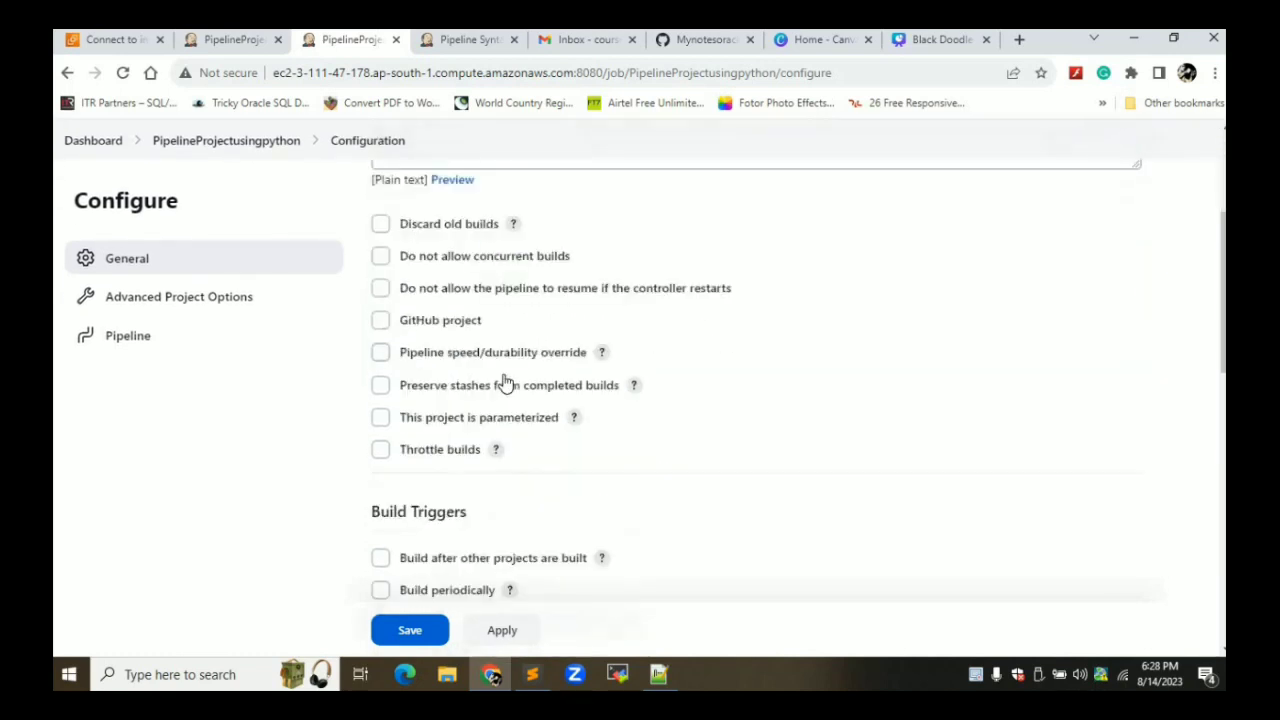
{"action": "scroll", "coordinate": [505, 380], "scroll_direction": "down", "scroll_amount": 5}
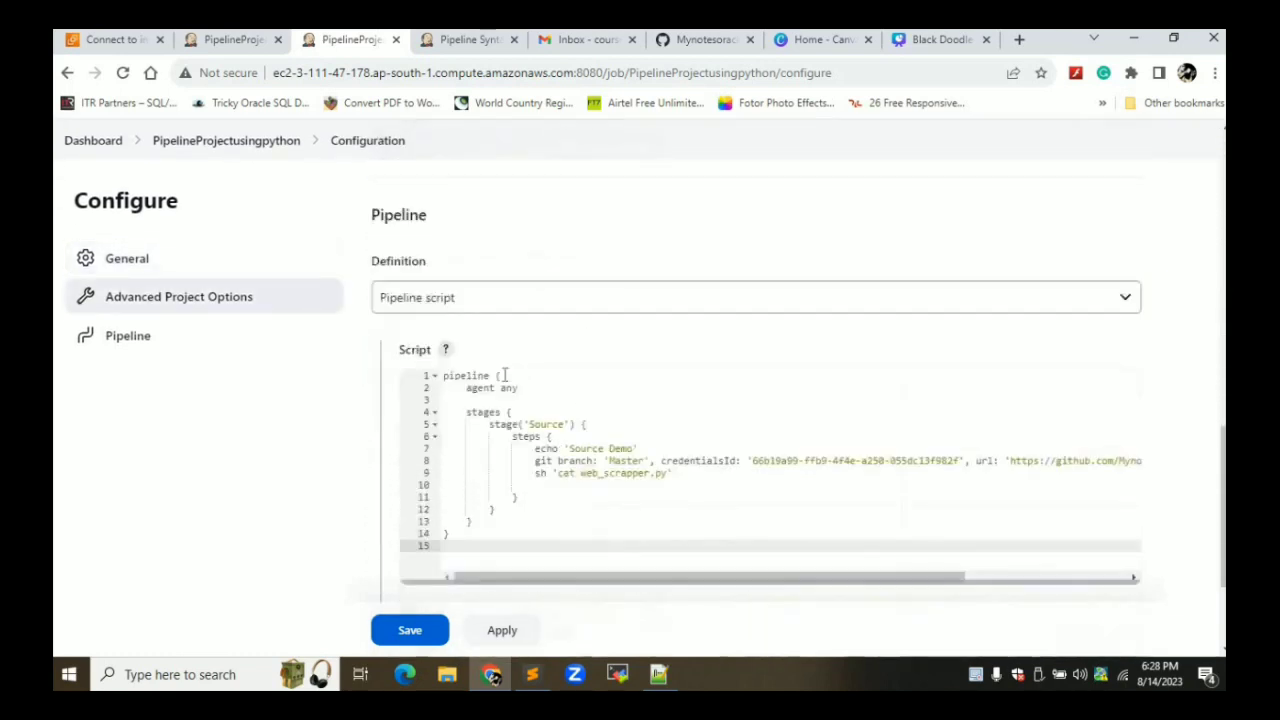
{"action": "left_click_drag", "start_coordinate": [497, 407], "coordinate": [485, 323]}
{"action": "key", "text": "ctrl+c"}
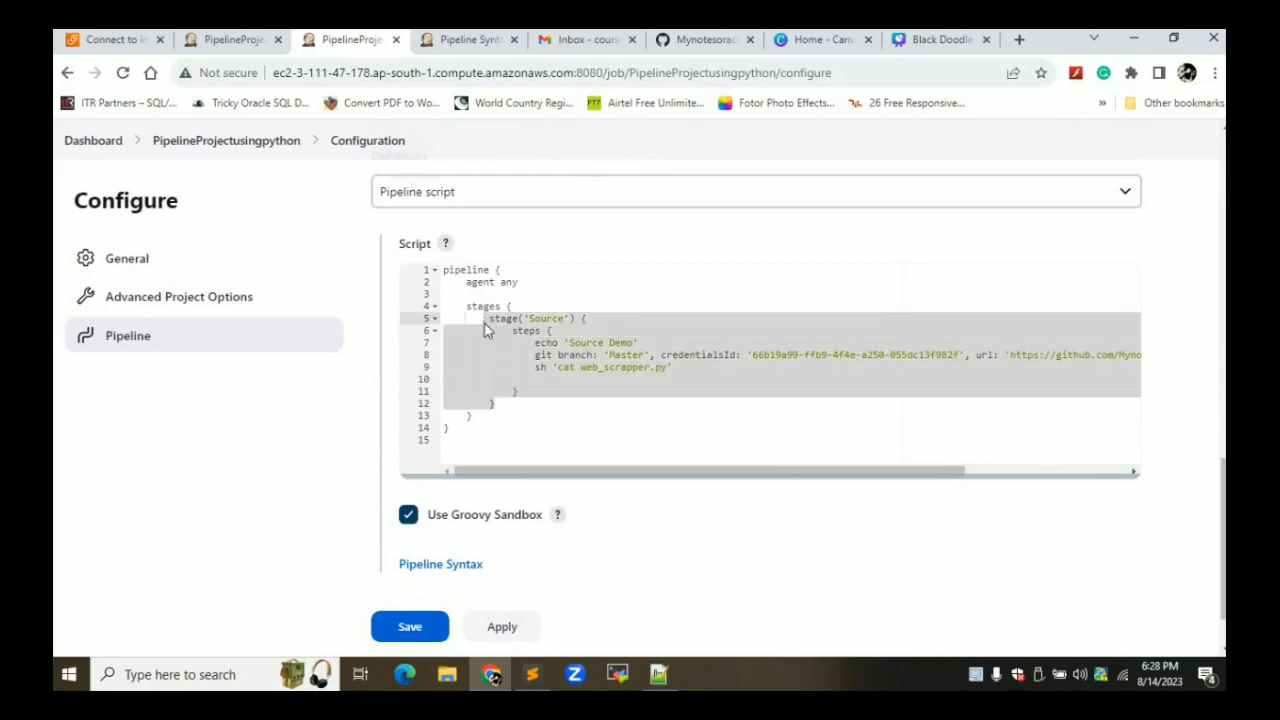
{"action": "left_click", "coordinate": [508, 408]}
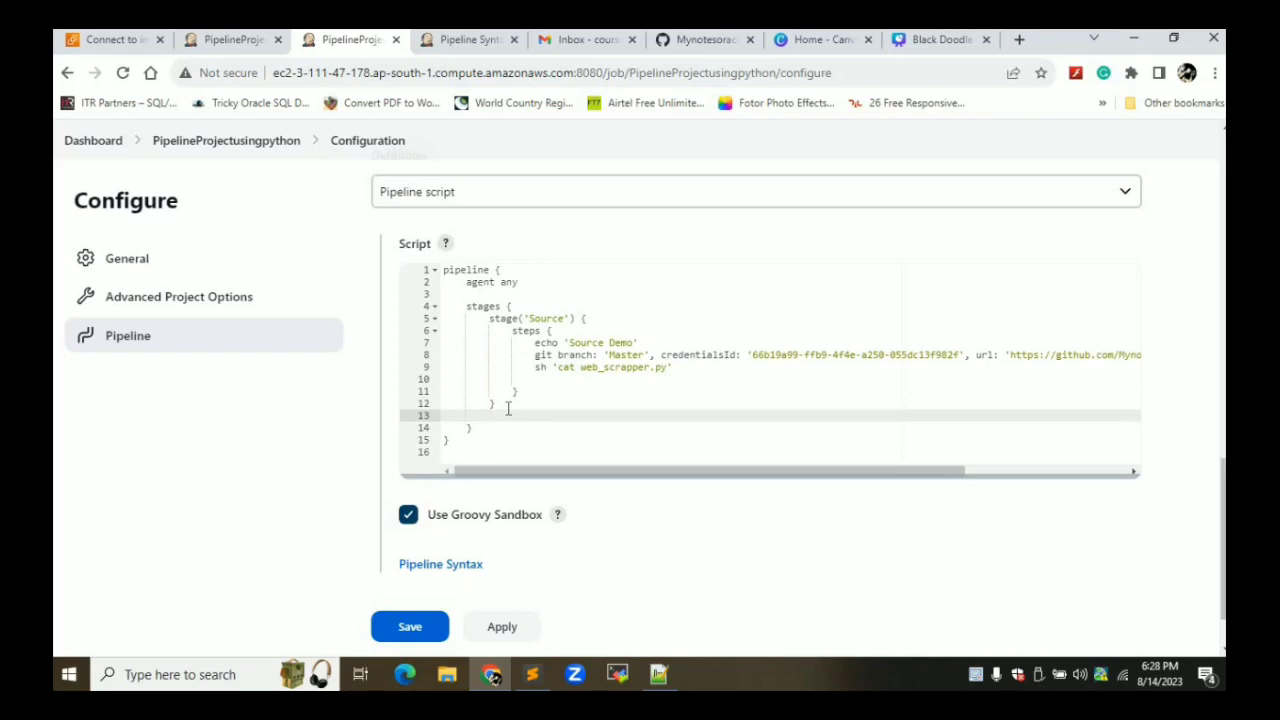
{"action": "key", "text": "ctrl+v"}
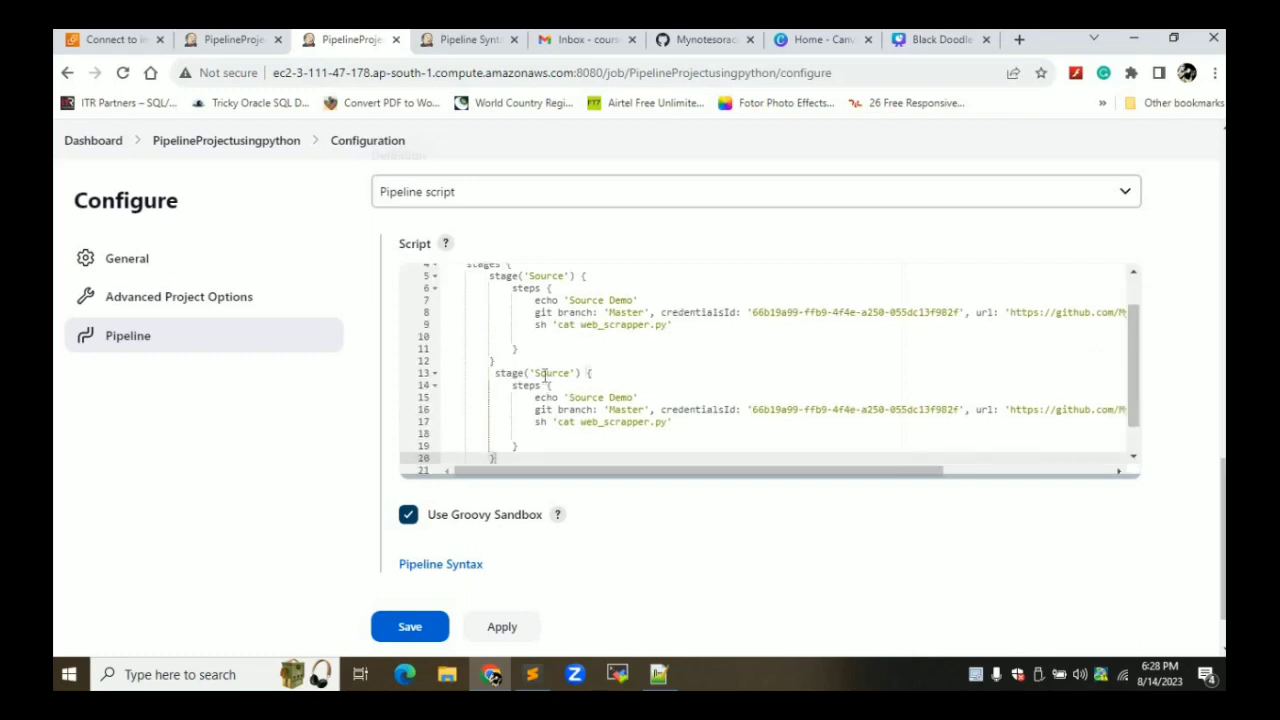
Rename the duplicated stage to Version and comment out its git checkout line with //
{"action": "double_click", "coordinate": [548, 373]}
{"action": "type", "text": "W"}
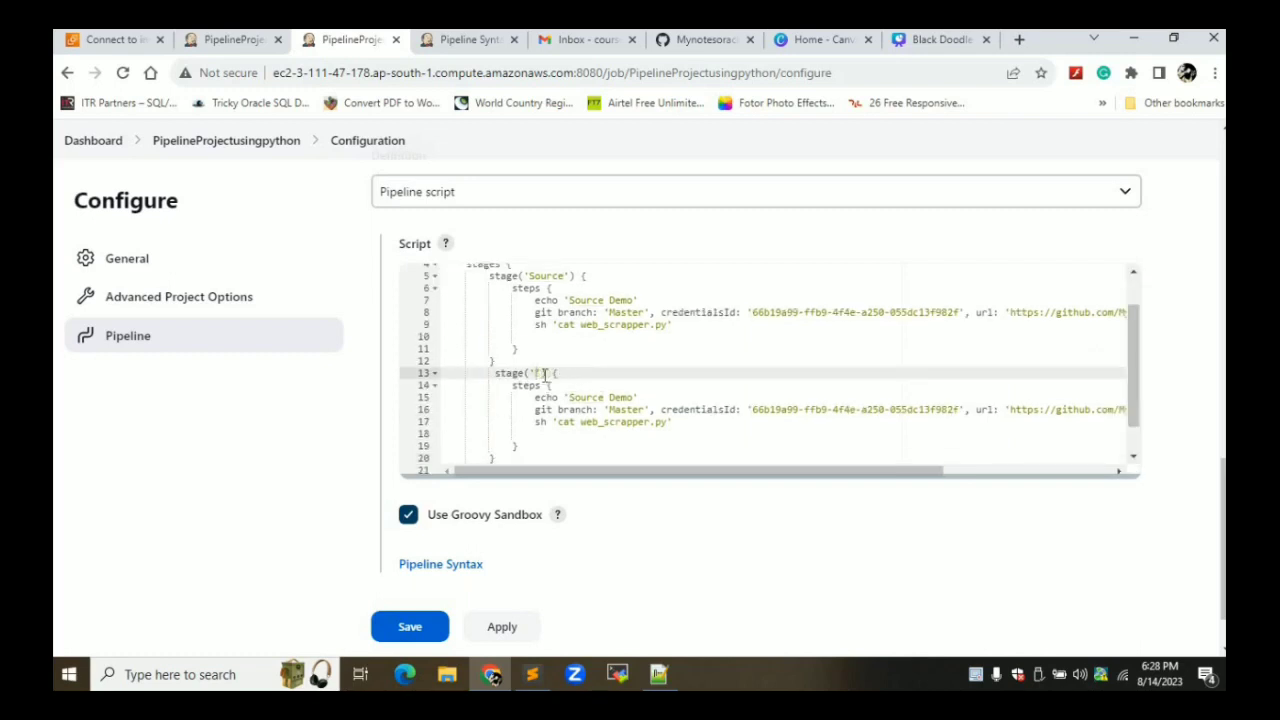
{"action": "type", "text": "erif"}
{"action": "key", "text": "BackSpace"}
{"action": "key", "text": "BackSpace"}
{"action": "type", "text": "sion"}
{"action": "left_click", "coordinate": [534, 410]}
{"action": "type", "text": "//"}
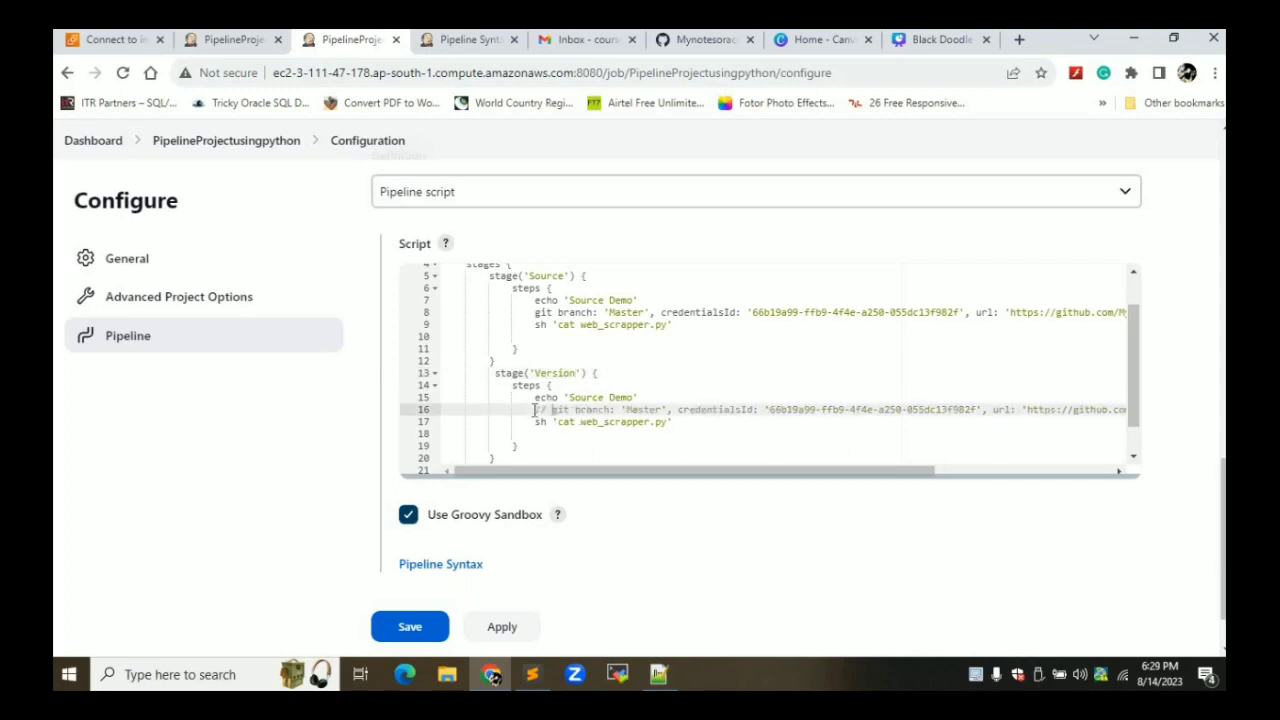
Change the Version stage's echo message to 'Verifying Python Version'
{"action": "left_click", "coordinate": [634, 398]}
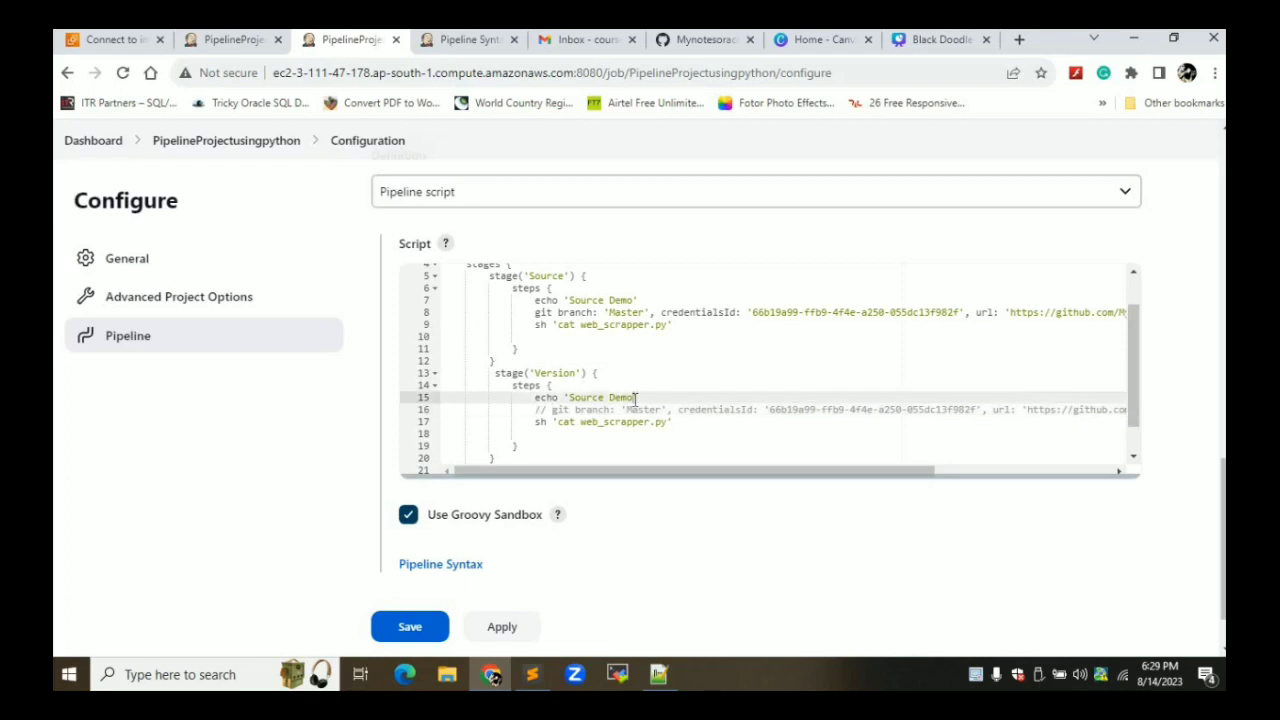
{"action": "key", "text": "BackSpace"}
{"action": "key", "text": "BackSpace"}
{"action": "key", "text": "BackSpace"}
{"action": "key", "text": "BackSpace"}
{"action": "key", "text": "BackSpace"}
{"action": "key", "text": "BackSpace"}
{"action": "key", "text": "BackSpace"}
{"action": "key", "text": "BackSpace"}
{"action": "key", "text": "BackSpace"}
{"action": "key", "text": "BackSpace"}
{"action": "key", "text": "BackSpace"}
{"action": "key", "text": "BackSpace"}
{"action": "type", "text": "Chec"}
{"action": "key", "text": "BackSpace"}
{"action": "key", "text": "BackSpace"}
{"action": "key", "text": "BackSpace"}
{"action": "key", "text": "BackSpace"}
{"action": "type", "text": "Verifying Python Version"}
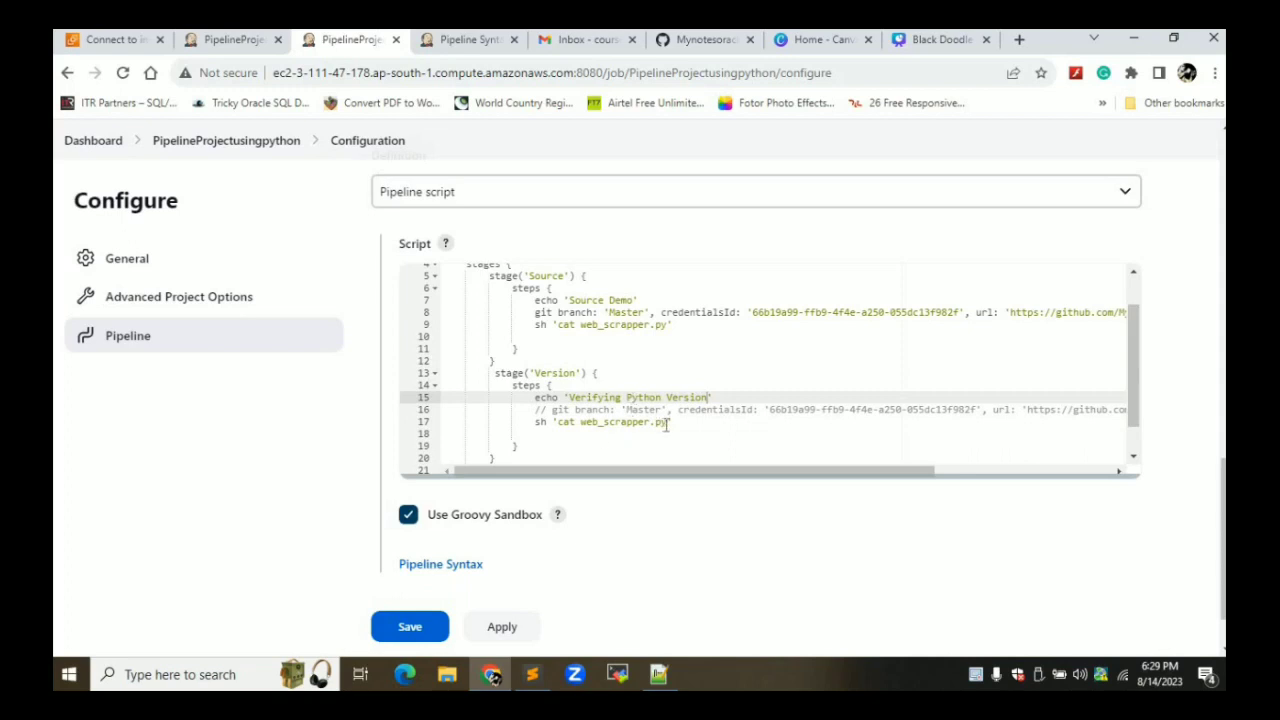
Replace the cat web_scrapper.py command with sh 'python3 --version' in the Version stage
{"action": "left_click", "coordinate": [665, 425]}
{"action": "key", "text": "BackSpace"}
{"action": "key", "text": "BackSpace"}
{"action": "key", "text": "BackSpace"}
{"action": "key", "text": "BackSpace"}
{"action": "key", "text": "BackSpace"}
{"action": "key", "text": "BackSpace"}
{"action": "key", "text": "BackSpace"}
{"action": "key", "text": "BackSpace"}
{"action": "key", "text": "BackSpace"}
{"action": "key", "text": "BackSpace"}
{"action": "key", "text": "BackSpace"}
{"action": "key", "text": "BackSpace"}
{"action": "key", "text": "BackSpace"}
{"action": "key", "text": "BackSpace"}
{"action": "key", "text": "BackSpace"}
{"action": "key", "text": "BackSpace"}
{"action": "key", "text": "BackSpace"}
{"action": "key", "text": "BackSpace"}
{"action": "key", "text": "BackSpace"}
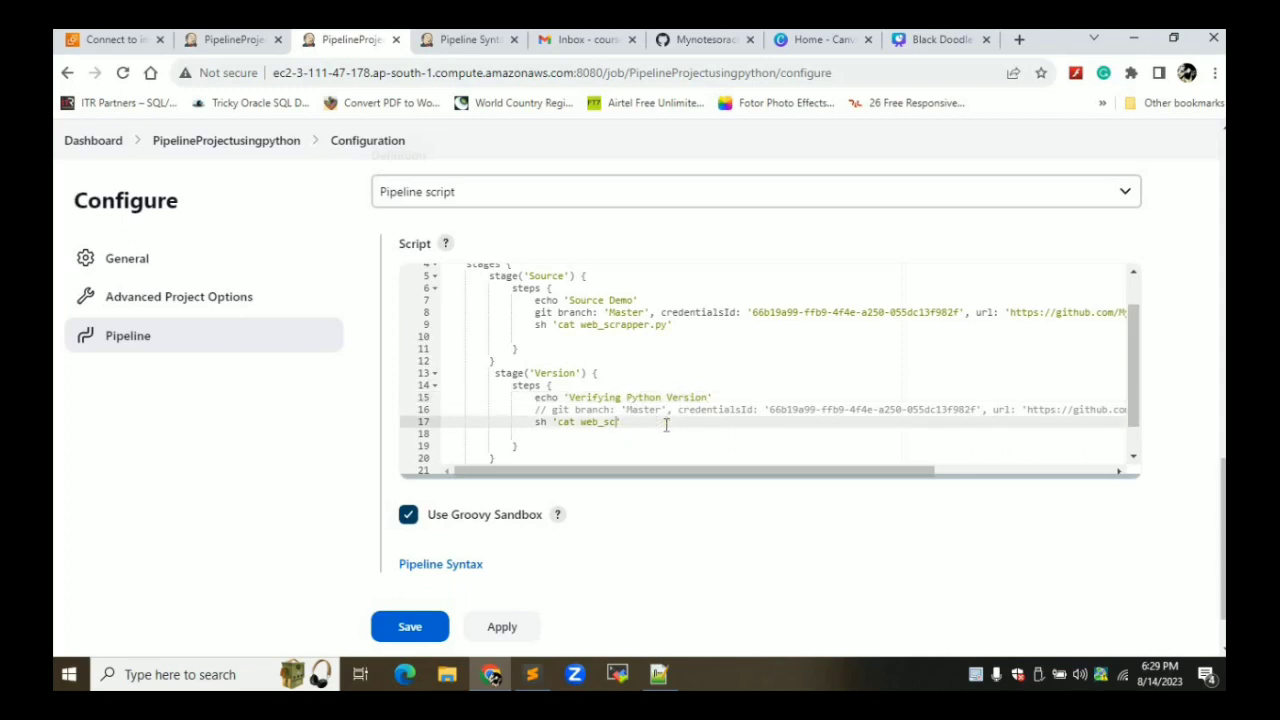
{"action": "key", "text": "BackSpace"}
{"action": "type", "text": "pyht"}
{"action": "type", "text": "o"}
{"action": "key", "text": "BackSpace"}
{"action": "key", "text": "BackSpace"}
{"action": "key", "text": "BackSpace"}
{"action": "type", "text": "thob"}
{"action": "key", "text": "BackSpace"}
{"action": "type", "text": "n3 --version"}
{"action": "scroll", "coordinate": [1137, 400], "scroll_direction": "down", "scroll_amount": 1}
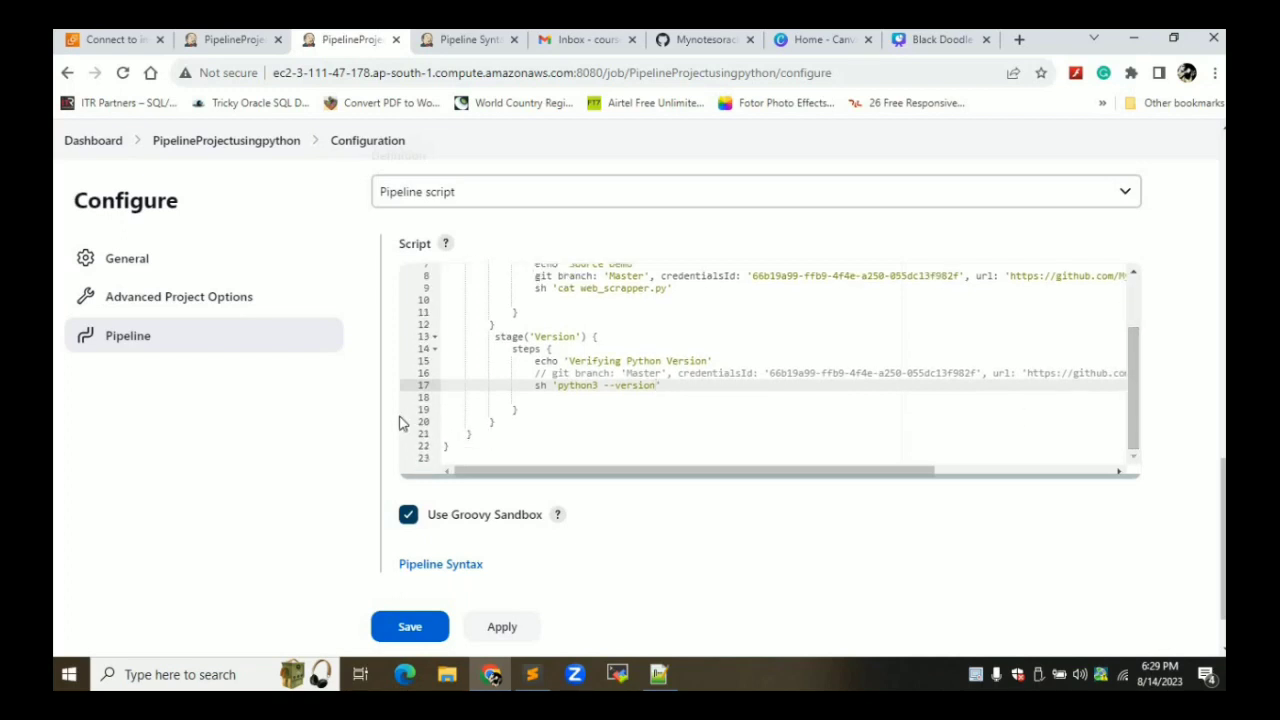
{"action": "left_click_drag", "start_coordinate": [506, 421], "coordinate": [492, 343]}
{"action": "key", "text": "ctrl+c"}
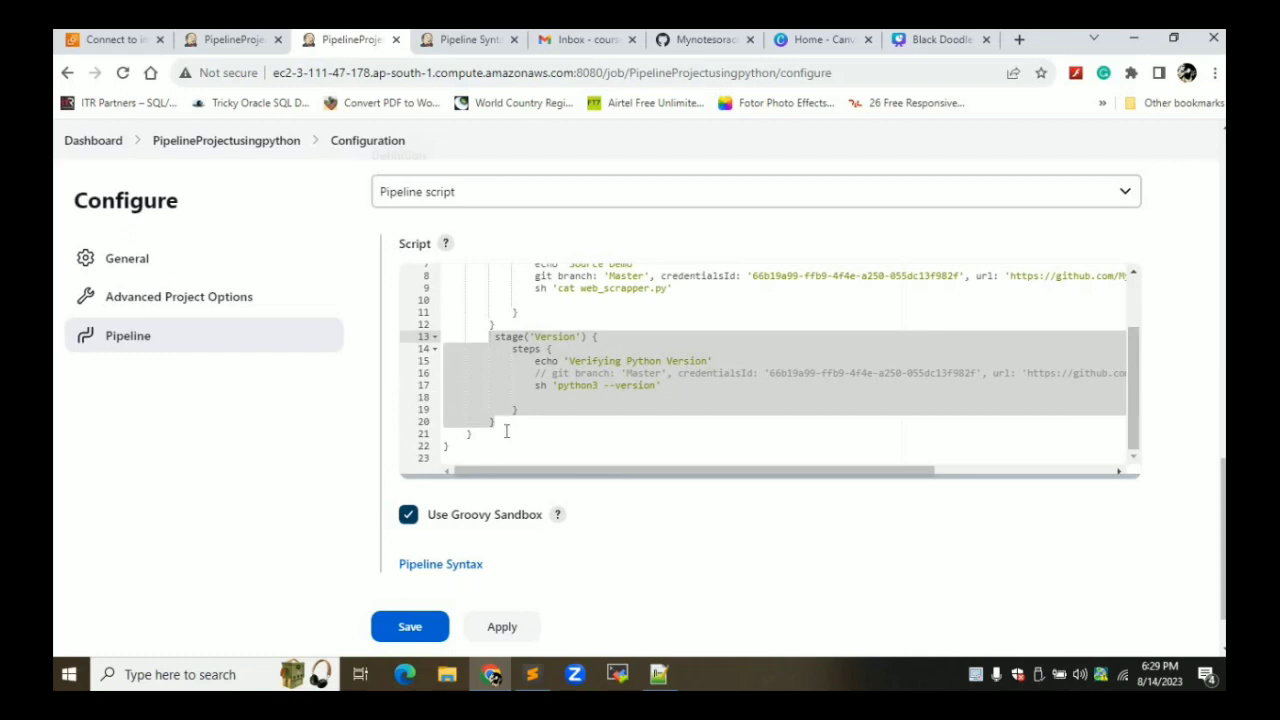
Paste a copy of the Version stage below it and rename the copy Build
{"action": "left_click", "coordinate": [506, 431]}
{"action": "left_click", "coordinate": [519, 423]}
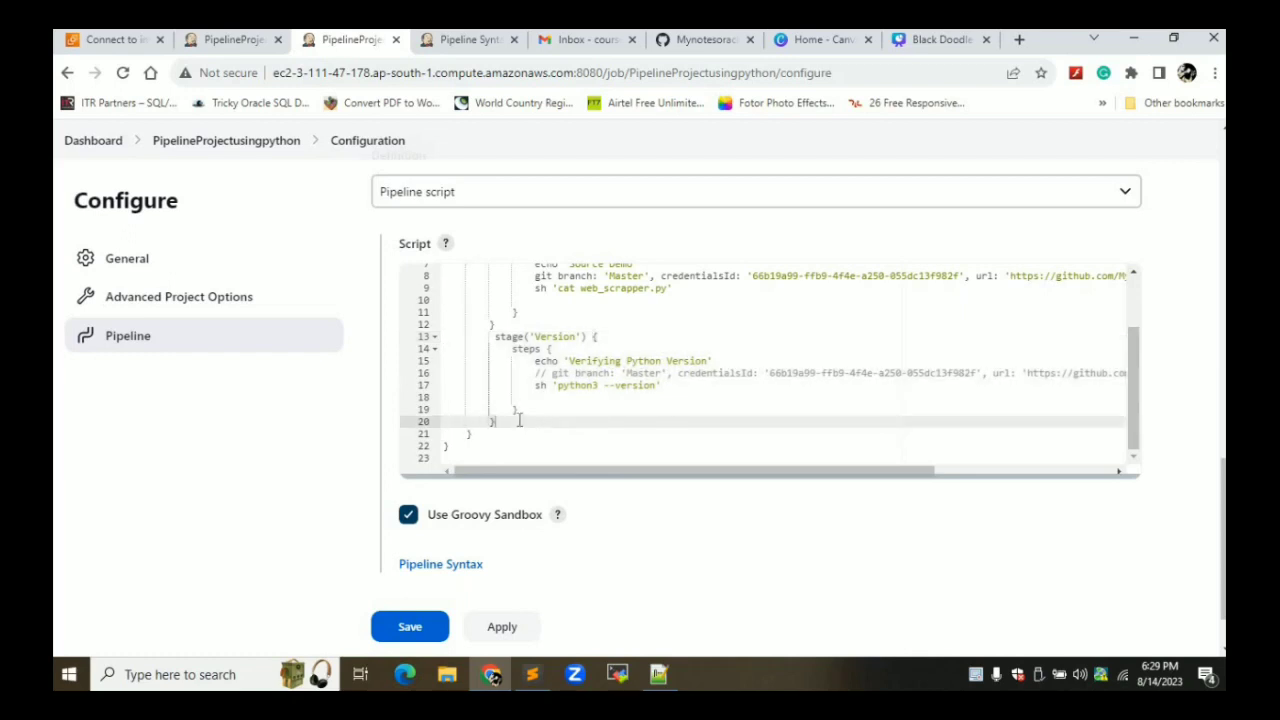
{"action": "key", "text": "Return"}
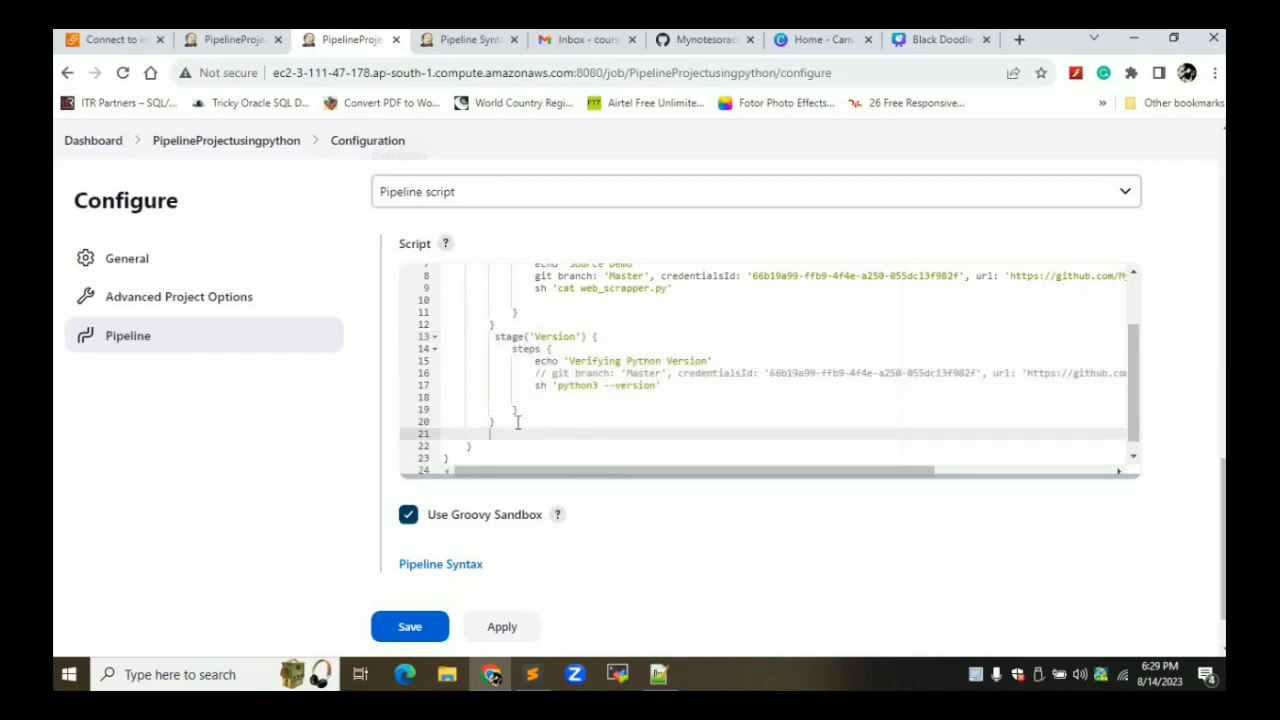
{"action": "key", "text": "ctrl+v"}
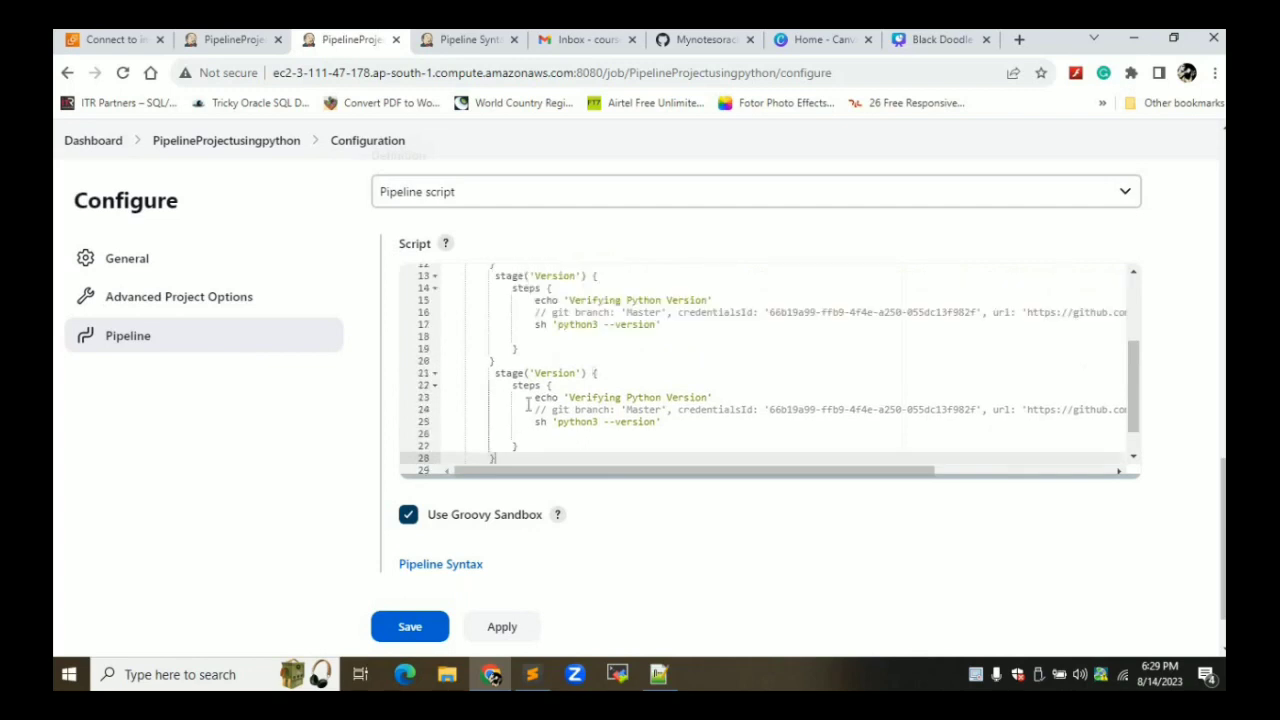
{"action": "double_click", "coordinate": [567, 372]}
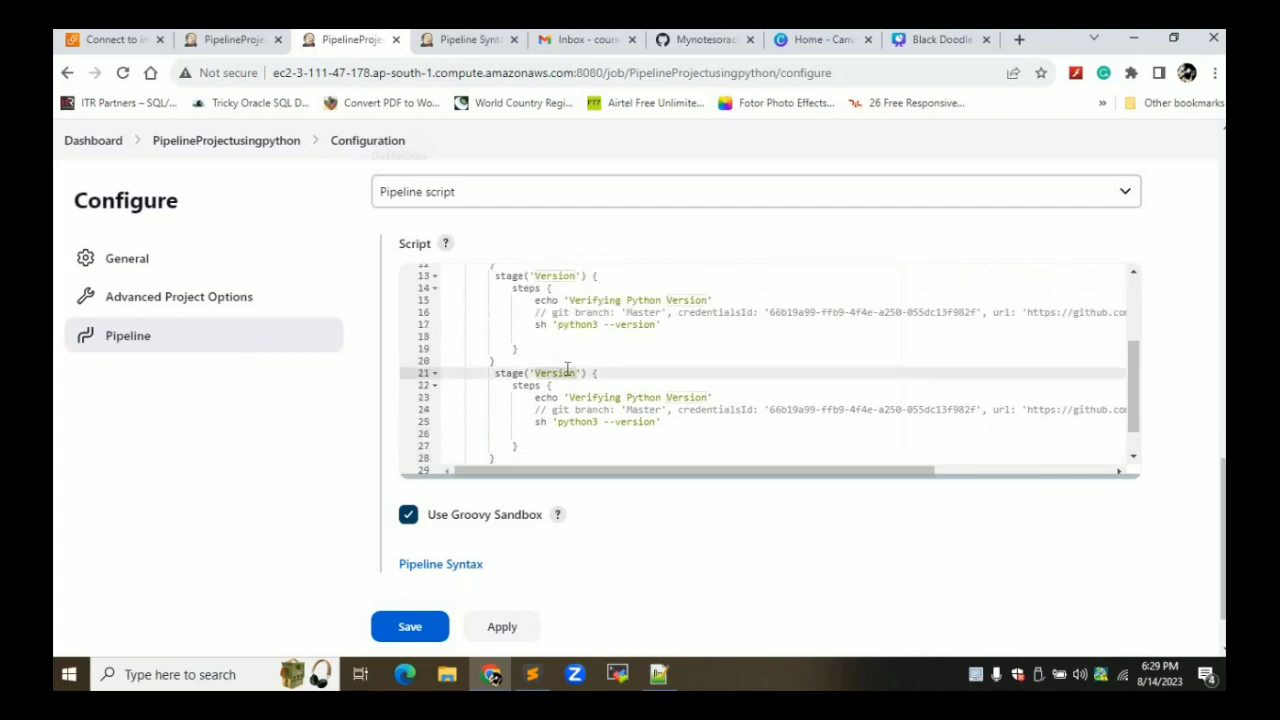
{"action": "type", "text": "Build"}
Make the Build stage echo 'Build Demo' and start its command as sh 'pip install -r'
{"action": "left_click", "coordinate": [709, 397]}
{"action": "key", "text": "BackSpace"}
{"action": "key", "text": "BackSpace"}
{"action": "key", "text": "BackSpace"}
{"action": "key", "text": "BackSpace"}
{"action": "key", "text": "BackSpace"}
{"action": "key", "text": "BackSpace"}
{"action": "key", "text": "BackSpace"}
{"action": "key", "text": "BackSpace"}
{"action": "key", "text": "BackSpace"}
{"action": "key", "text": "BackSpace"}
{"action": "key", "text": "BackSpace"}
{"action": "key", "text": "BackSpace"}
{"action": "key", "text": "BackSpace"}
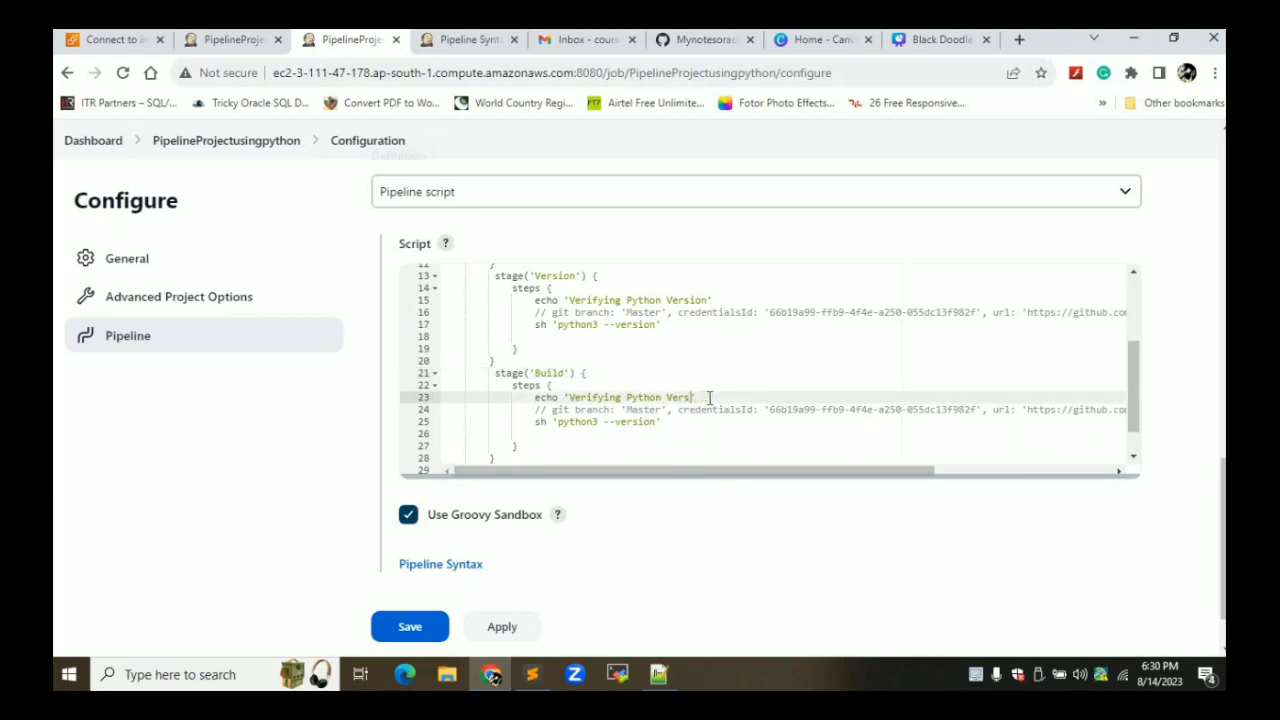
{"action": "key", "text": "BackSpace"}
{"action": "key", "text": "BackSpace"}
{"action": "key", "text": "BackSpace"}
{"action": "key", "text": "BackSpace"}
{"action": "key", "text": "BackSpace"}
{"action": "key", "text": "BackSpace"}
{"action": "key", "text": "BackSpace"}
{"action": "key", "text": "BackSpace"}
{"action": "key", "text": "BackSpace"}
{"action": "key", "text": "BackSpace"}
{"action": "key", "text": "BackSpace"}
{"action": "key", "text": "BackSpace"}
{"action": "type", "text": "Build Demo"}
{"action": "left_click", "coordinate": [659, 422]}
{"action": "key", "text": "BackSpace"}
{"action": "key", "text": "BackSpace"}
{"action": "key", "text": "BackSpace"}
{"action": "key", "text": "BackSpace"}
{"action": "key", "text": "BackSpace"}
{"action": "key", "text": "BackSpace"}
{"action": "key", "text": "BackSpace"}
{"action": "key", "text": "BackSpace"}
{"action": "key", "text": "BackSpace"}
{"action": "key", "text": "BackSpace"}
{"action": "key", "text": "BackSpace"}
{"action": "key", "text": "BackSpace"}
{"action": "key", "text": "BackSpace"}
{"action": "key", "text": "BackSpace"}
{"action": "key", "text": "BackSpace"}
{"action": "key", "text": "BackSpace"}
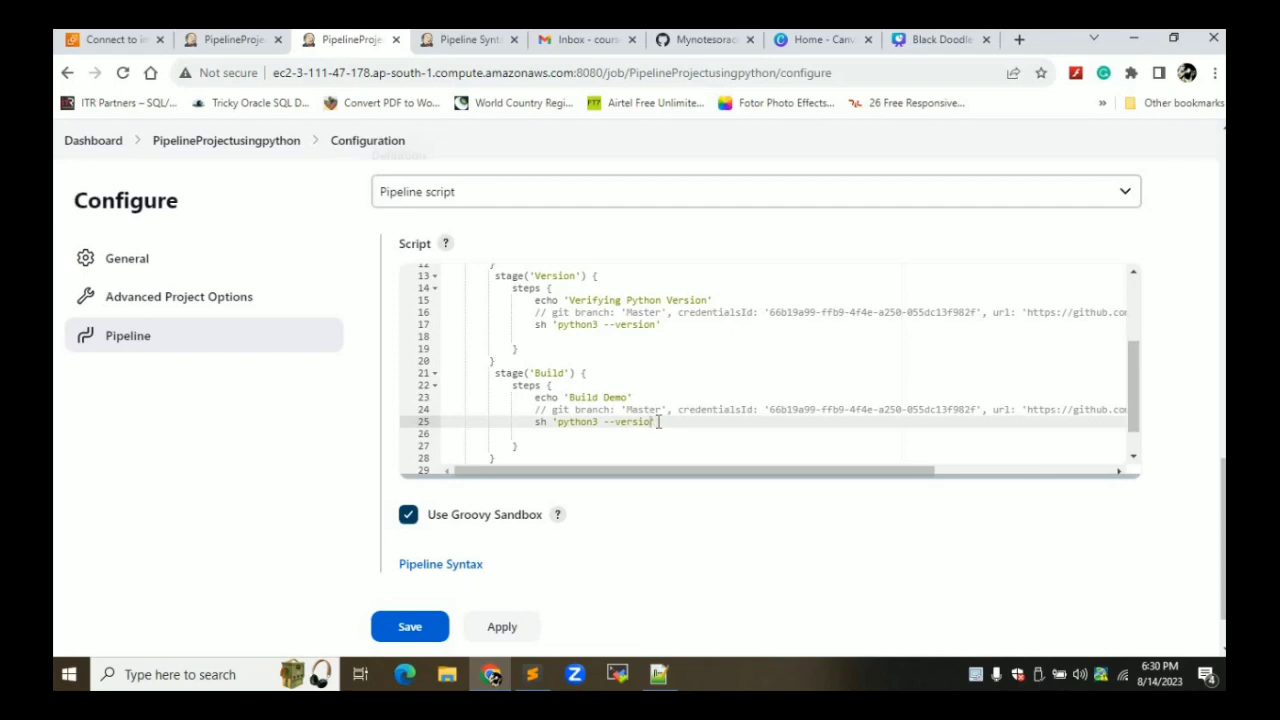
{"action": "key", "text": "BackSpace"}
{"action": "key", "text": "BackSpace"}
{"action": "type", "text": "pip install -r"}
Copy the requirement.txt file name from the GitHub repository page
{"action": "left_click", "coordinate": [700, 40]}
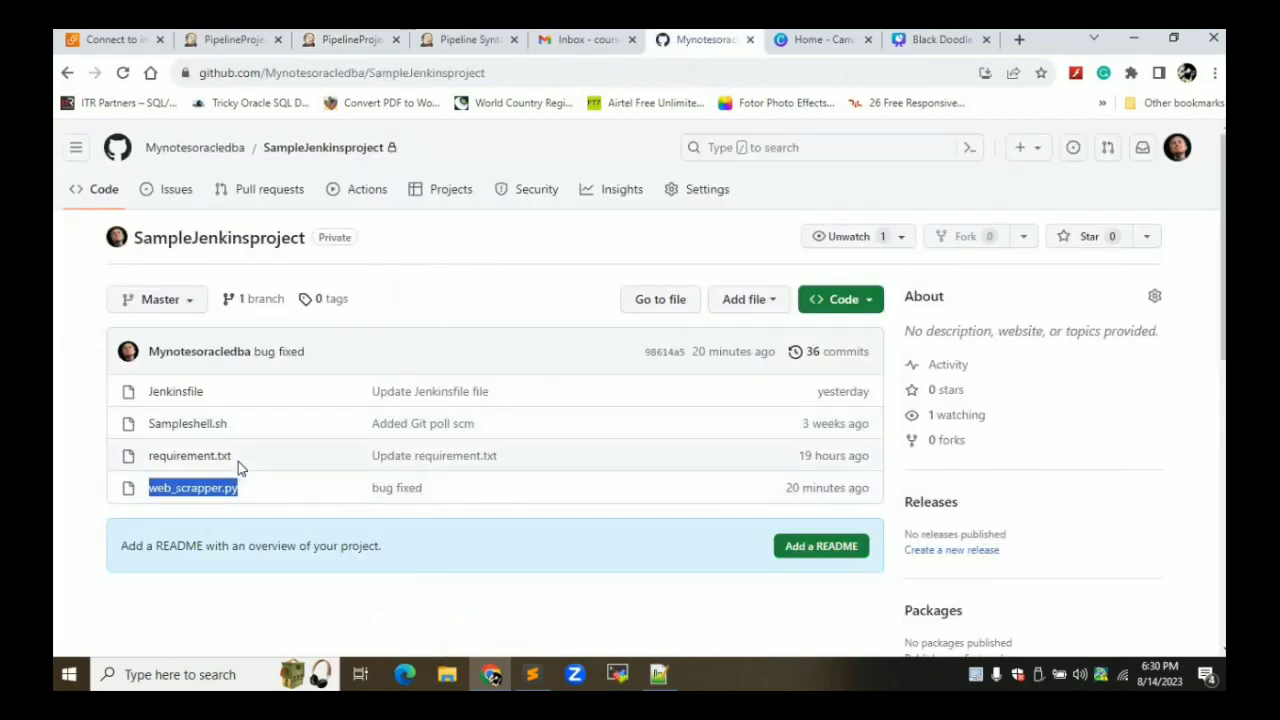
{"action": "left_click_drag", "start_coordinate": [238, 458], "coordinate": [148, 462]}
{"action": "key", "text": "ctrl+c"}
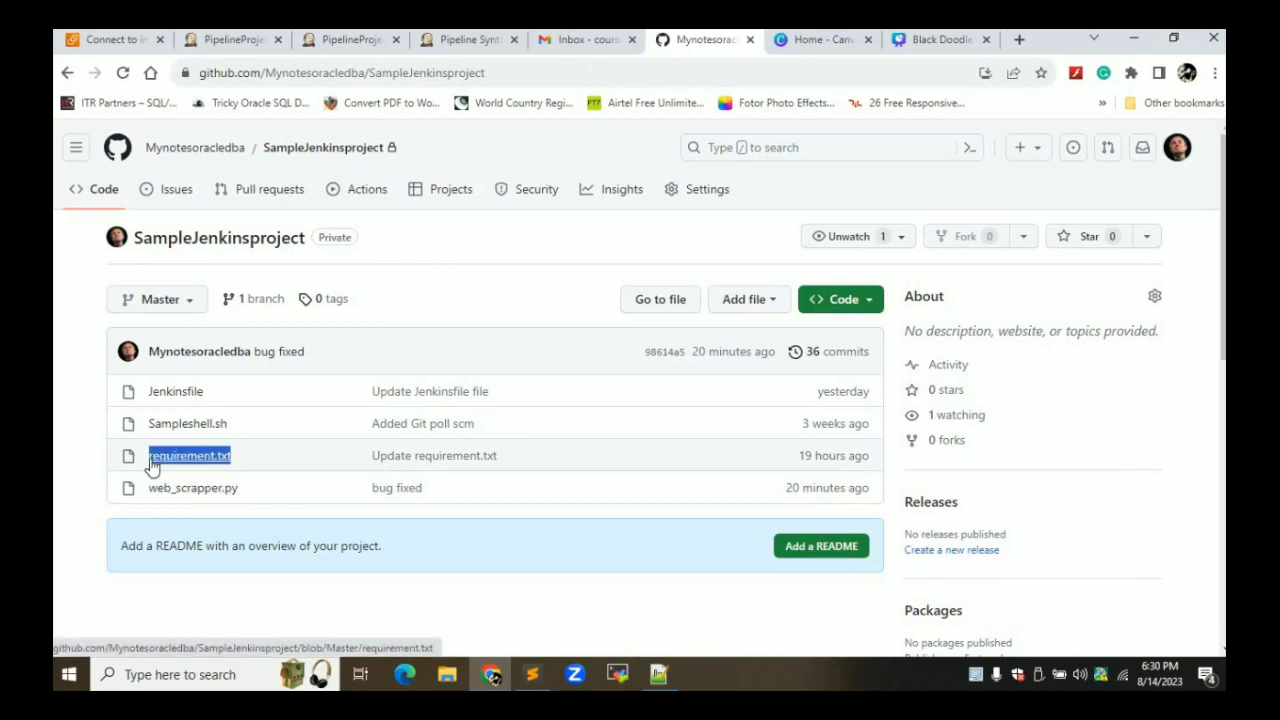
{"action": "left_click", "coordinate": [352, 40]}
Complete the command as pip install -r requirement.txt and paste a copy of the Build stage below
{"action": "key", "text": "ctrl+v"}
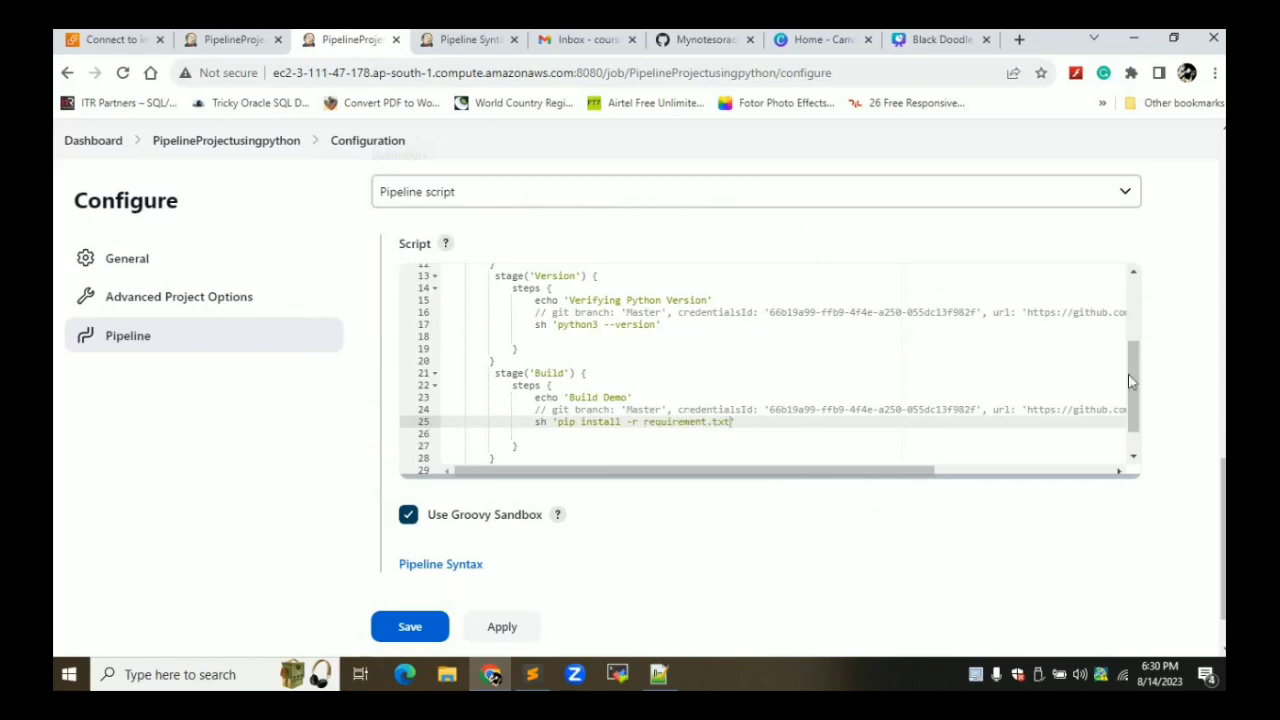
{"action": "scroll", "coordinate": [1133, 414], "scroll_direction": "down", "scroll_amount": 1}
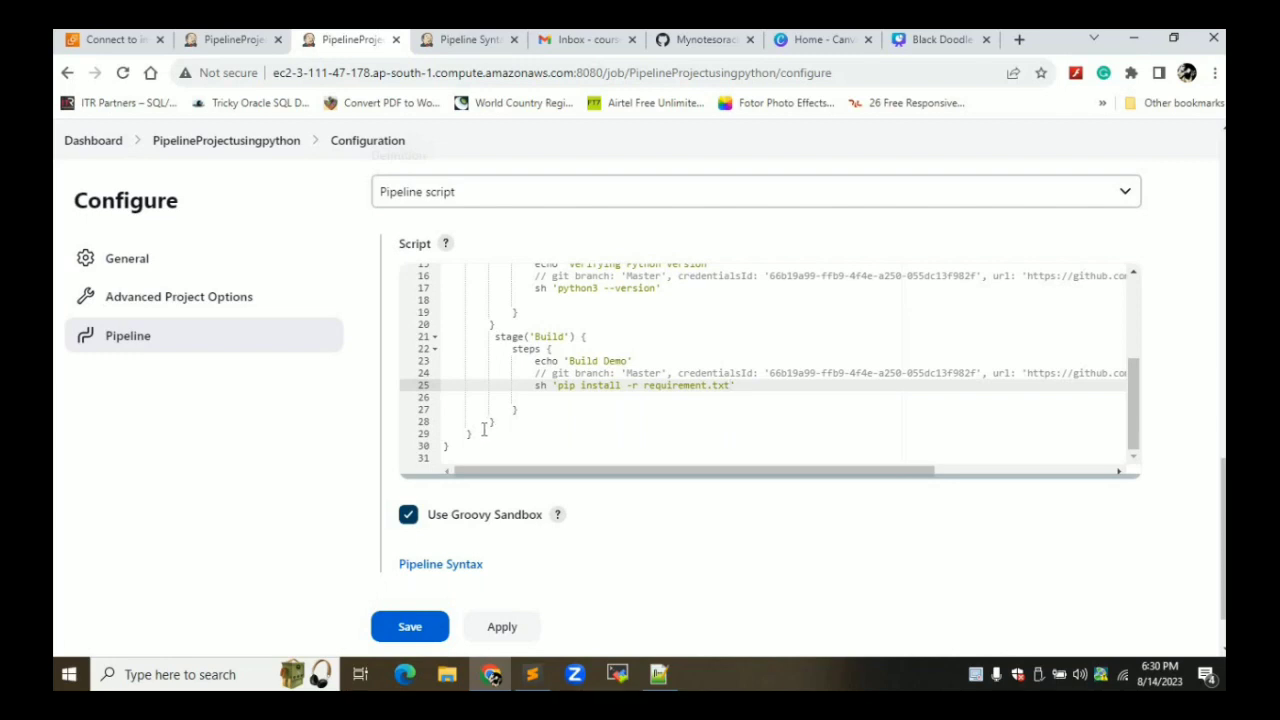
{"action": "left_click_drag", "start_coordinate": [484, 434], "coordinate": [480, 338]}
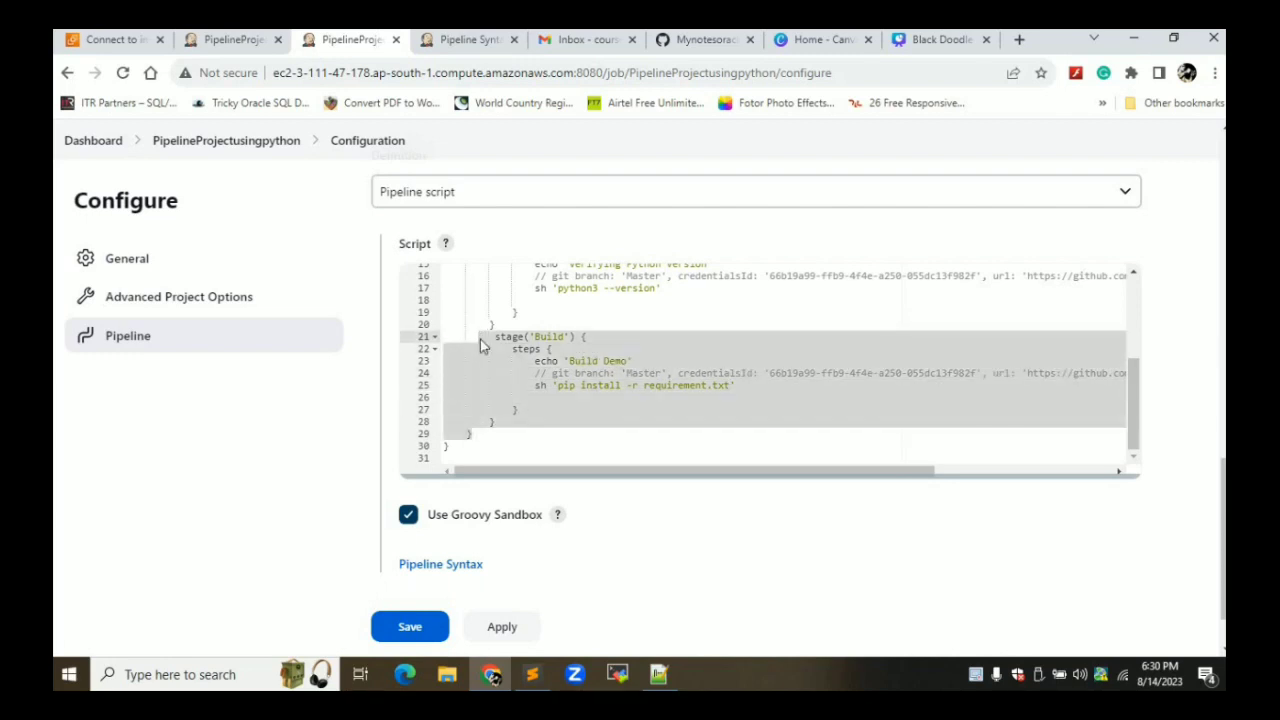
{"action": "left_click", "coordinate": [505, 428]}
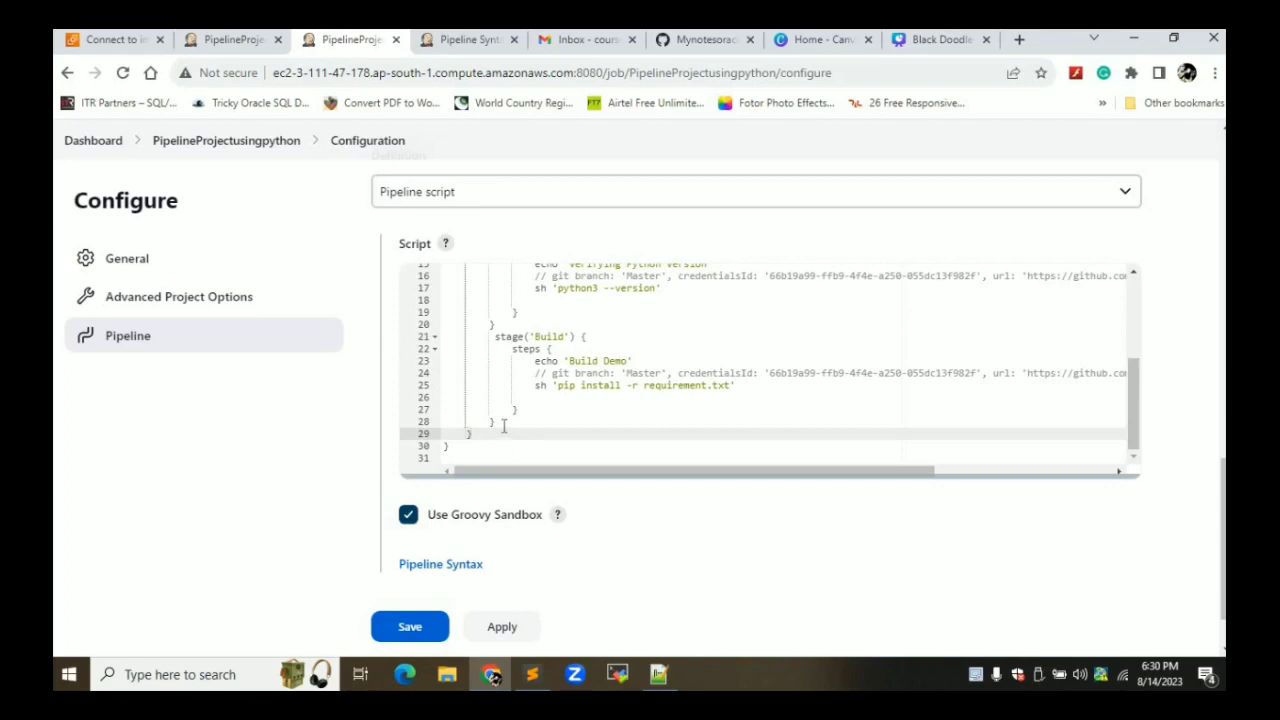
{"action": "left_click_drag", "start_coordinate": [505, 424], "coordinate": [480, 345]}
{"action": "key", "text": "ctrl+c"}
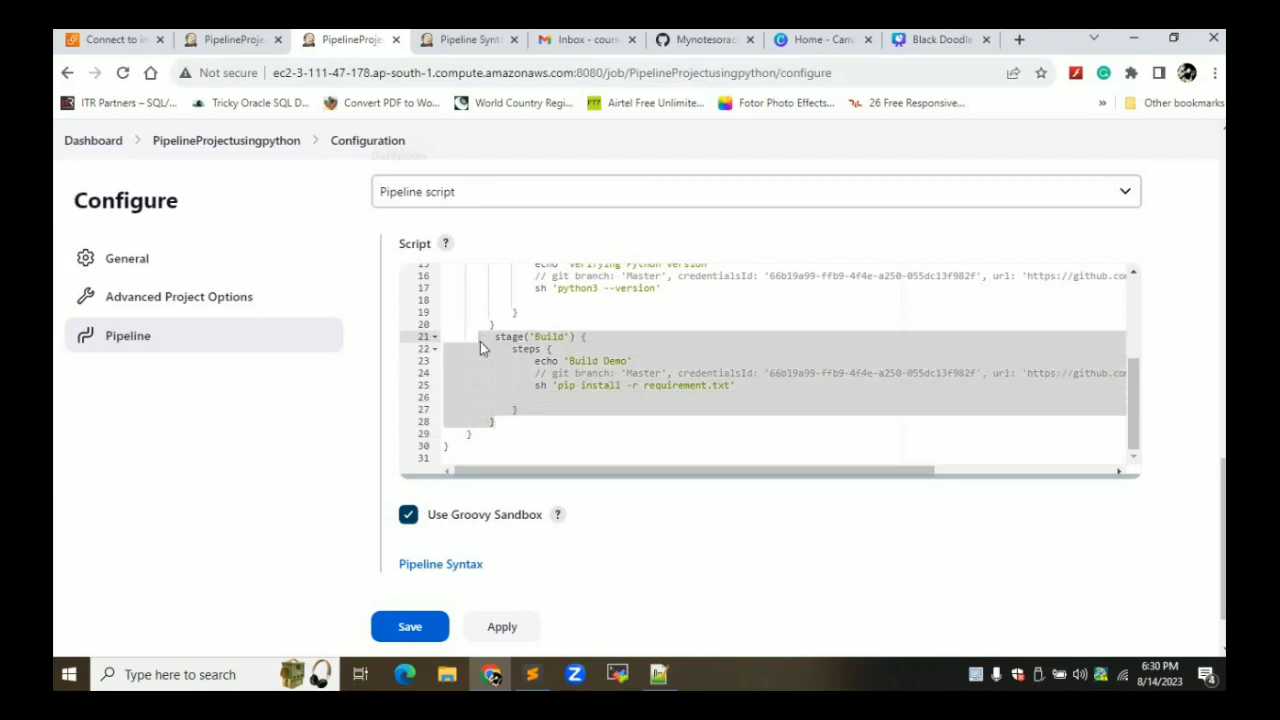
{"action": "left_click", "coordinate": [503, 422]}
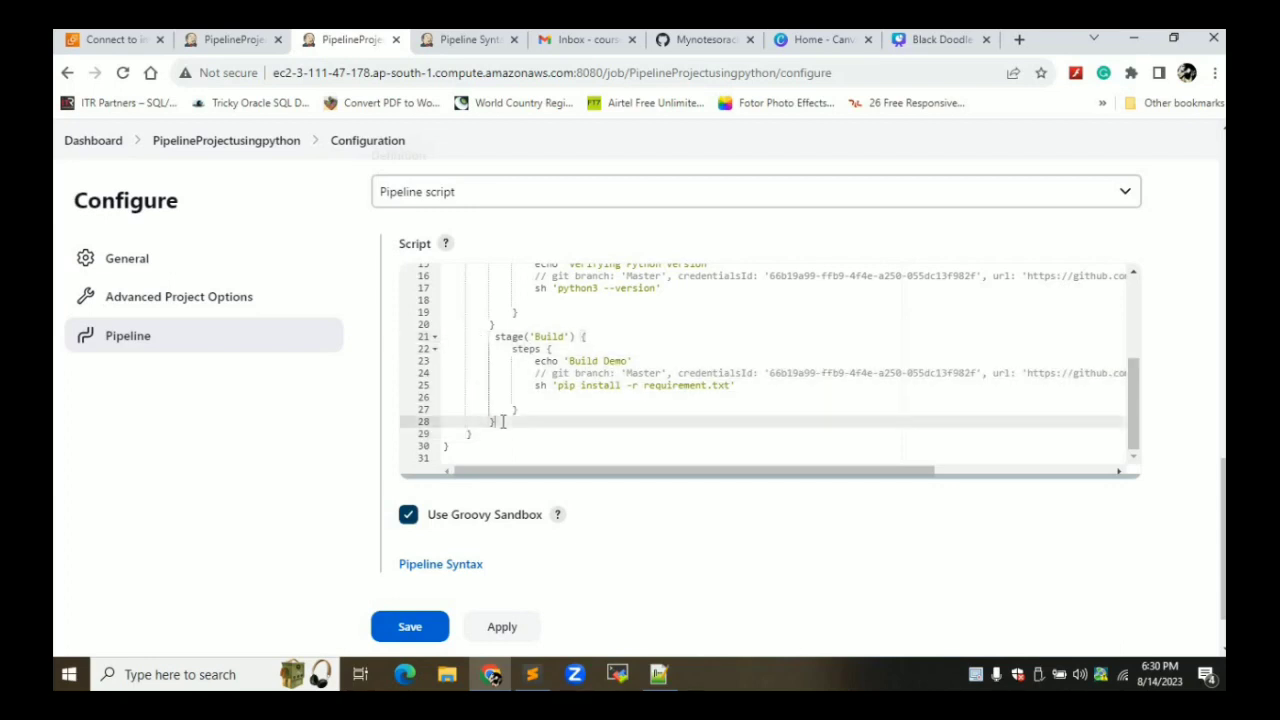
{"action": "key", "text": "Return"}
{"action": "key", "text": "ctrl+v"}
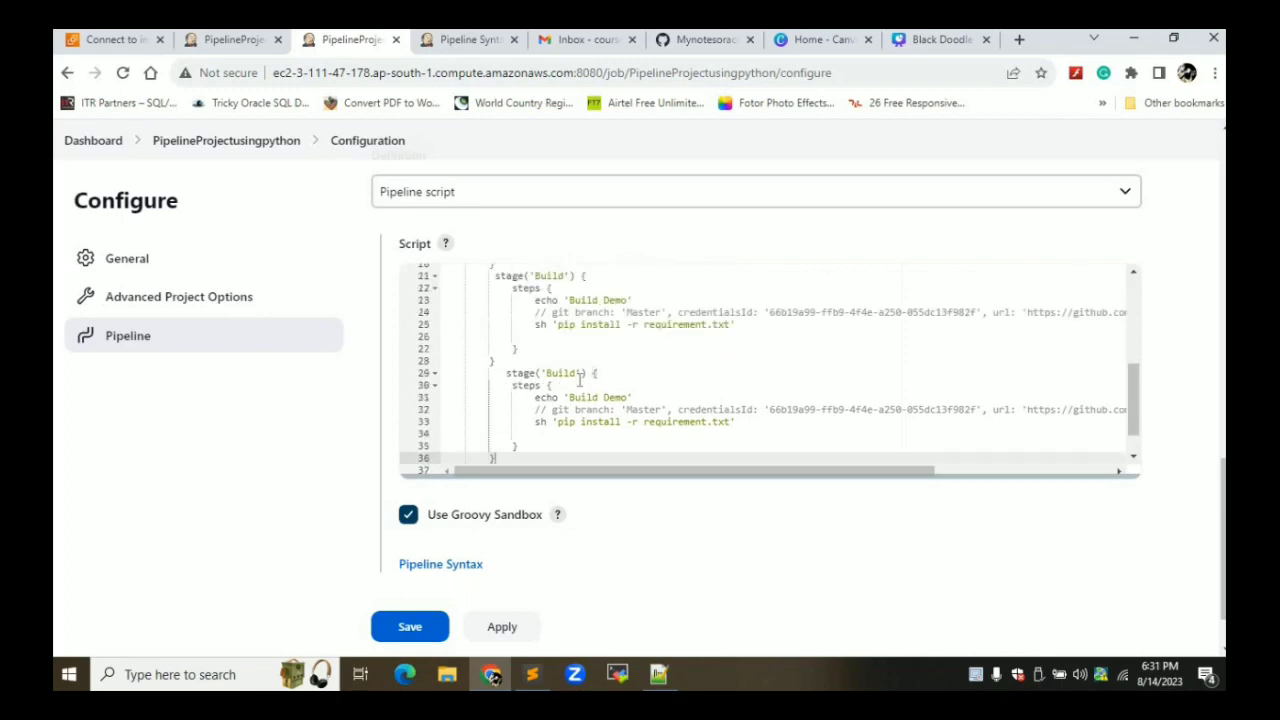
Rename the copied stage to Test and change its echo to 'Test Demo'
{"action": "double_click", "coordinate": [572, 374]}
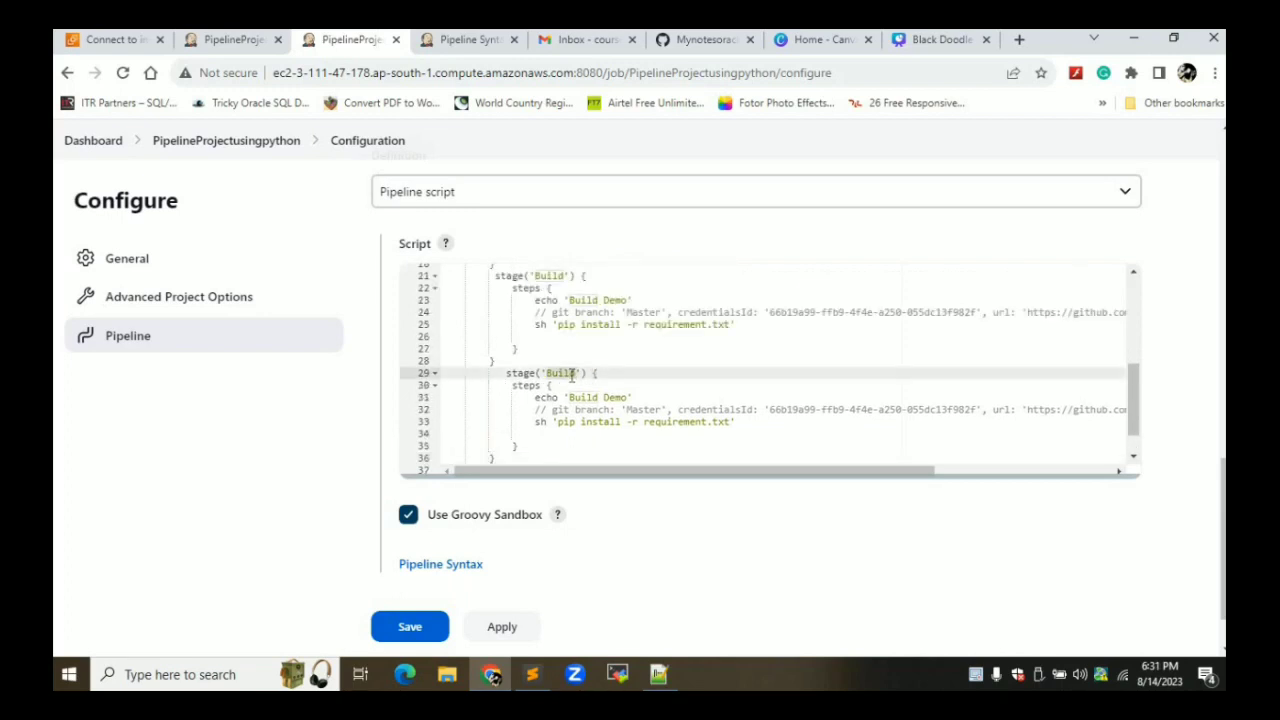
{"action": "type", "text": "Test"}
{"action": "left_click", "coordinate": [578, 397]}
{"action": "double_click", "coordinate": [578, 397]}
{"action": "type", "text": "Test"}
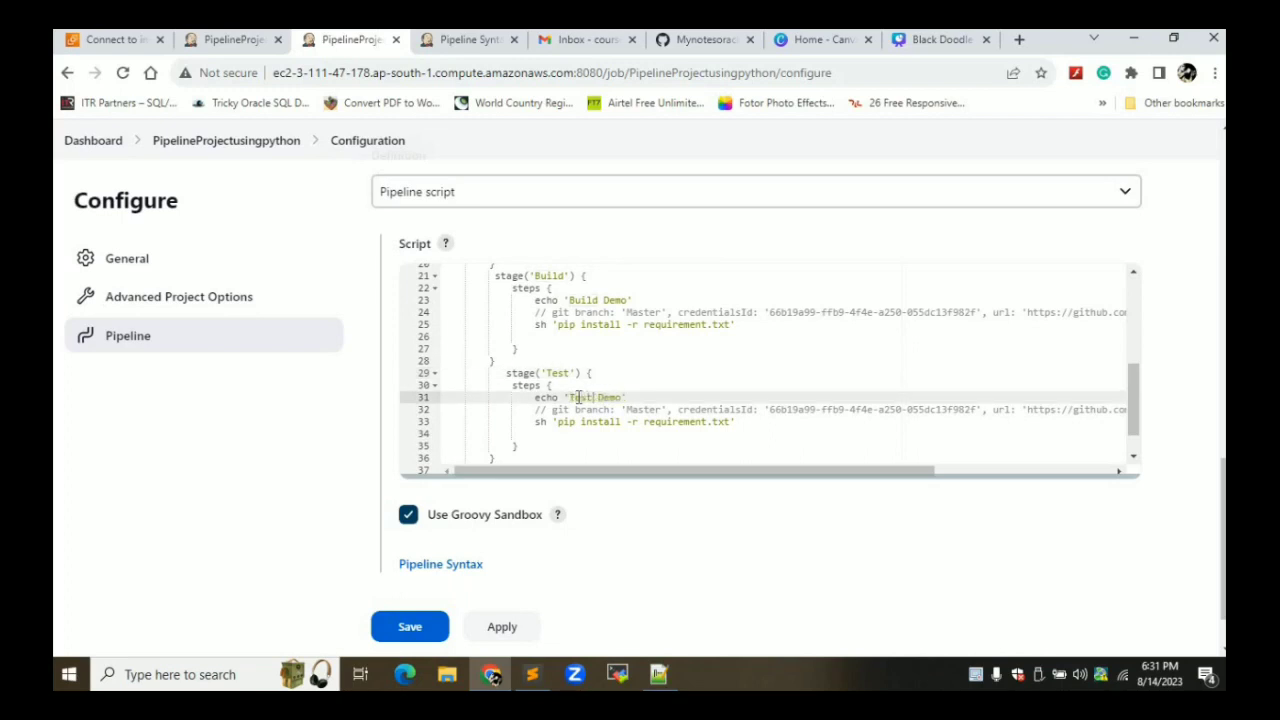
Replace the pip install command with python3 and copy web_scrapper.py from the GitHub page
{"action": "left_click", "coordinate": [731, 421]}
{"action": "key", "text": "BackSpace"}
{"action": "key", "text": "BackSpace"}
{"action": "key", "text": "BackSpace"}
{"action": "key", "text": "BackSpace"}
{"action": "key", "text": "BackSpace"}
{"action": "key", "text": "BackSpace"}
{"action": "key", "text": "BackSpace"}
{"action": "key", "text": "BackSpace"}
{"action": "key", "text": "BackSpace"}
{"action": "key", "text": "BackSpace"}
{"action": "key", "text": "BackSpace"}
{"action": "key", "text": "BackSpace"}
{"action": "key", "text": "BackSpace"}
{"action": "key", "text": "BackSpace"}
{"action": "key", "text": "BackSpace"}
{"action": "key", "text": "BackSpace"}
{"action": "key", "text": "BackSpace"}
{"action": "key", "text": "BackSpace"}
{"action": "key", "text": "BackSpace"}
{"action": "key", "text": "BackSpace"}
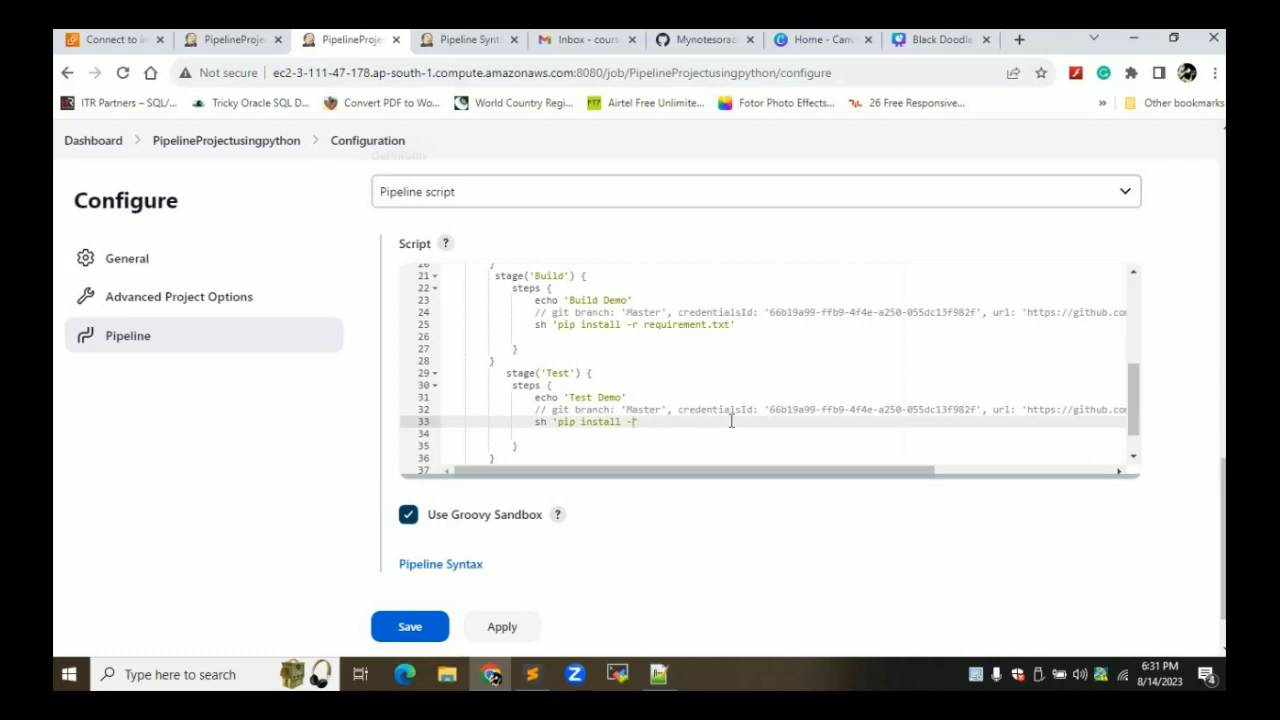
{"action": "key", "text": "BackSpace"}
{"action": "key", "text": "BackSpace"}
{"action": "key", "text": "BackSpace"}
{"action": "key", "text": "BackSpace"}
{"action": "key", "text": "BackSpace"}
{"action": "key", "text": "BackSpace"}
{"action": "type", "text": "python 3"}
{"action": "left_click", "coordinate": [712, 40]}
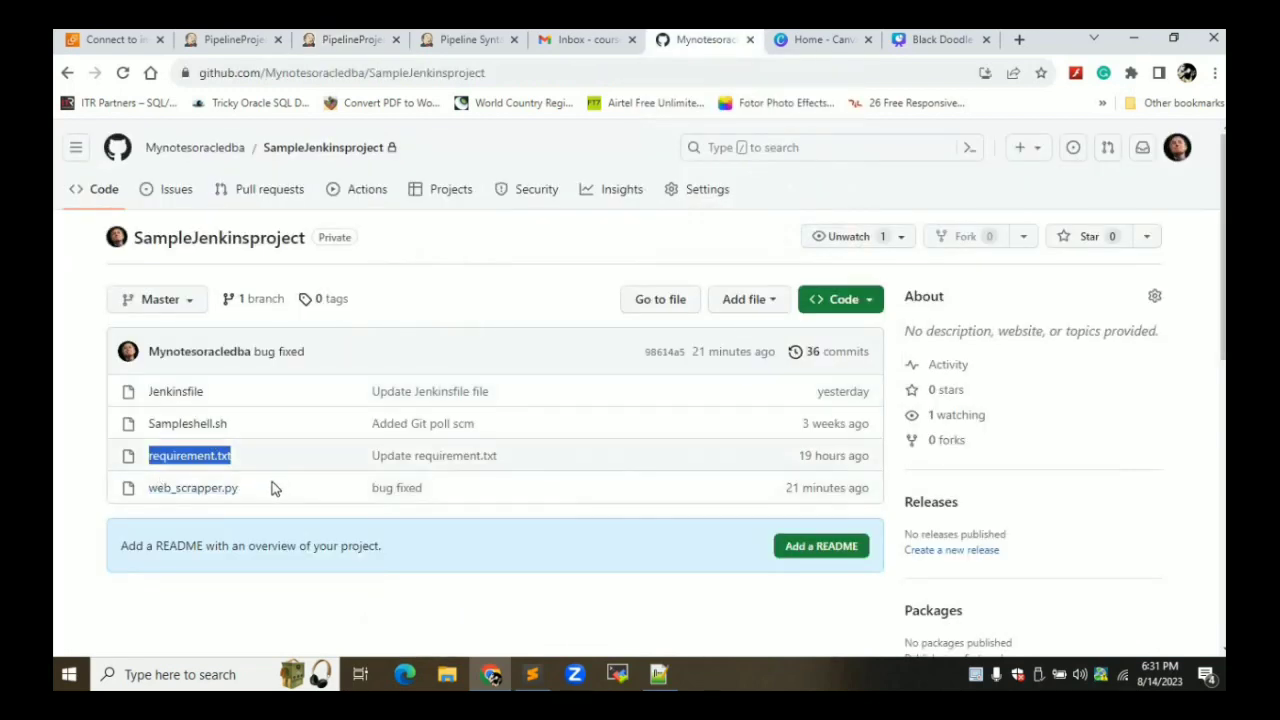
{"action": "left_click_drag", "start_coordinate": [258, 489], "coordinate": [150, 492]}
{"action": "key", "text": "ctrl+c"}
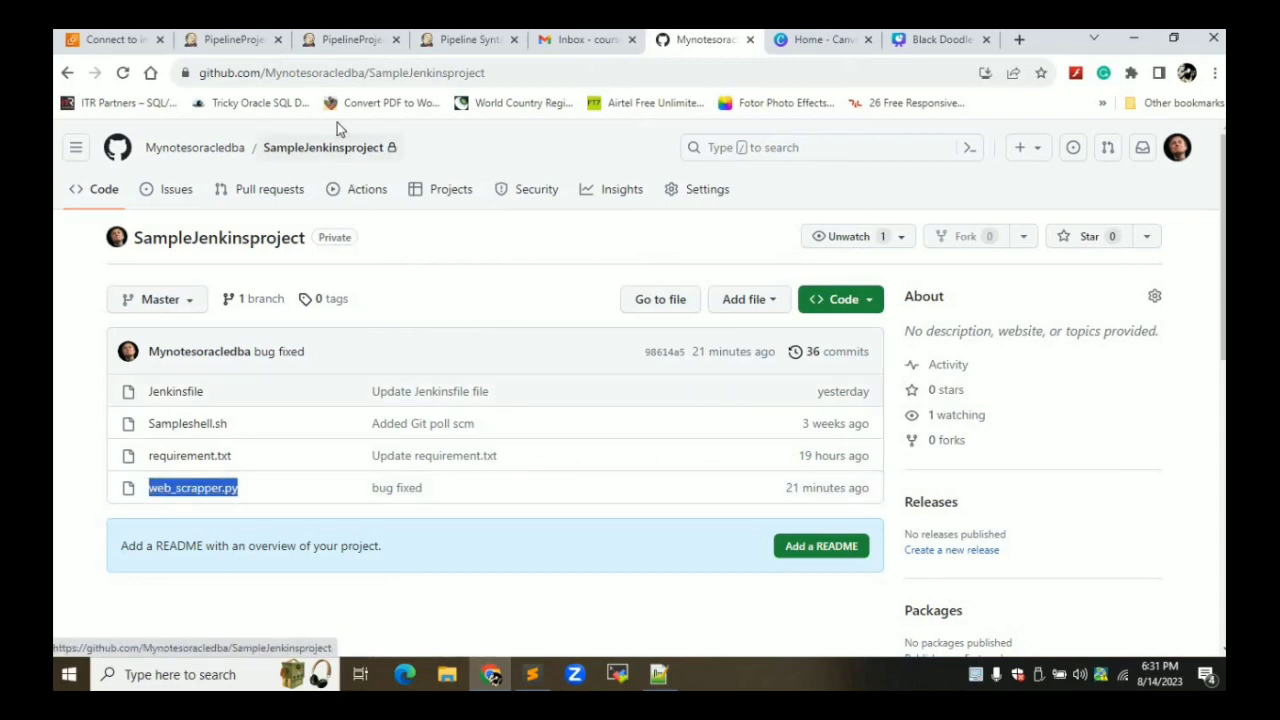
Paste web_scrapper.py so the Test stage runs sh 'python3 web_scrapper.py', then apply
{"action": "left_click", "coordinate": [385, 40]}
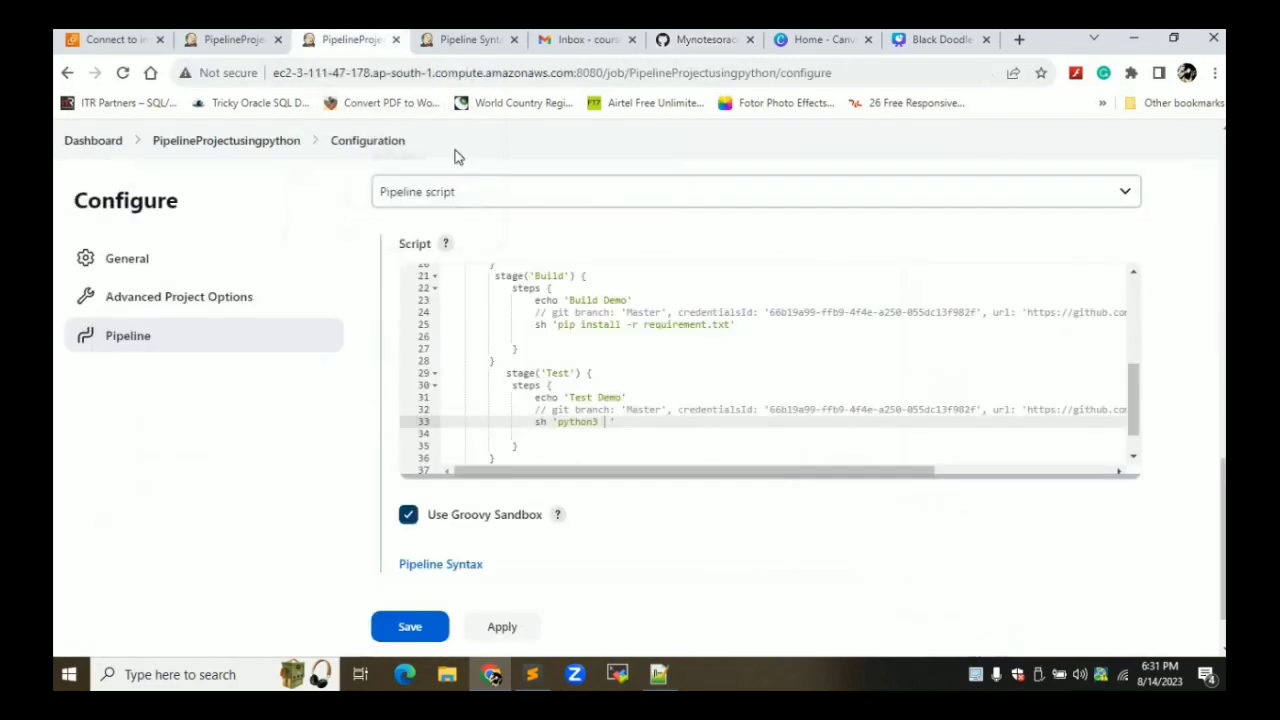
{"action": "key", "text": "ctrl+v"}
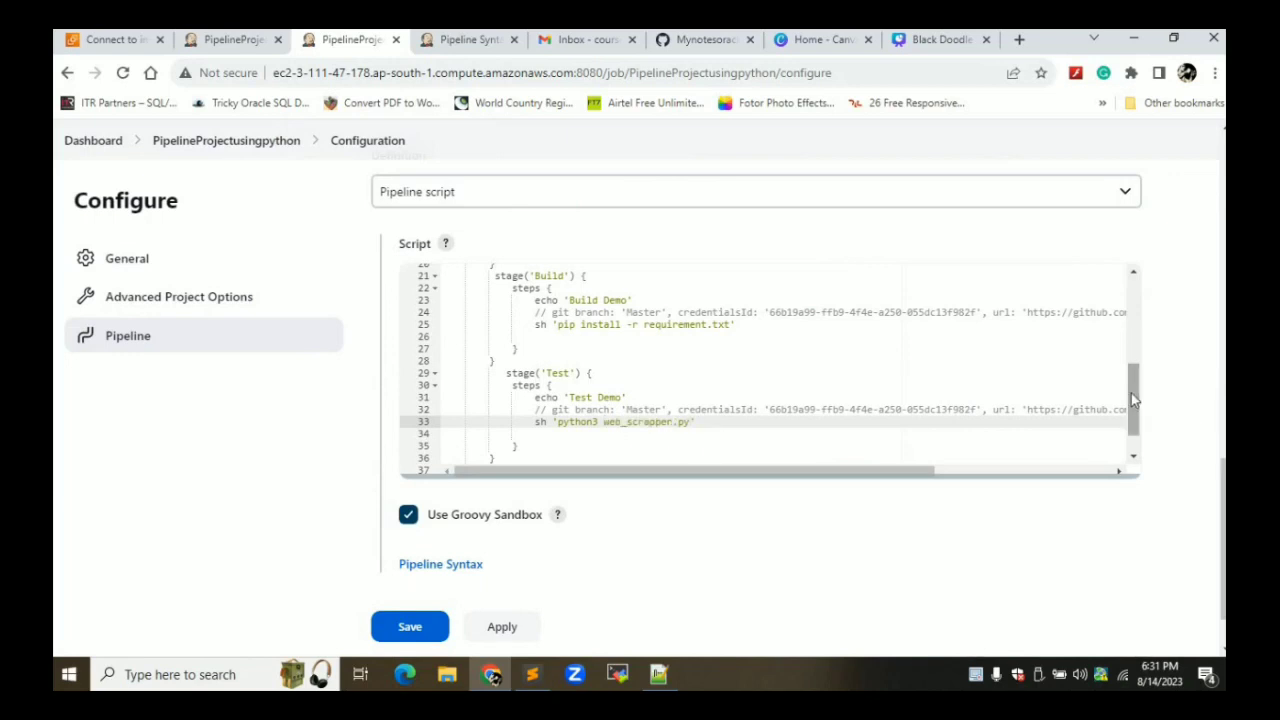
{"action": "left_click_drag", "start_coordinate": [1133, 400], "coordinate": [1111, 325]}
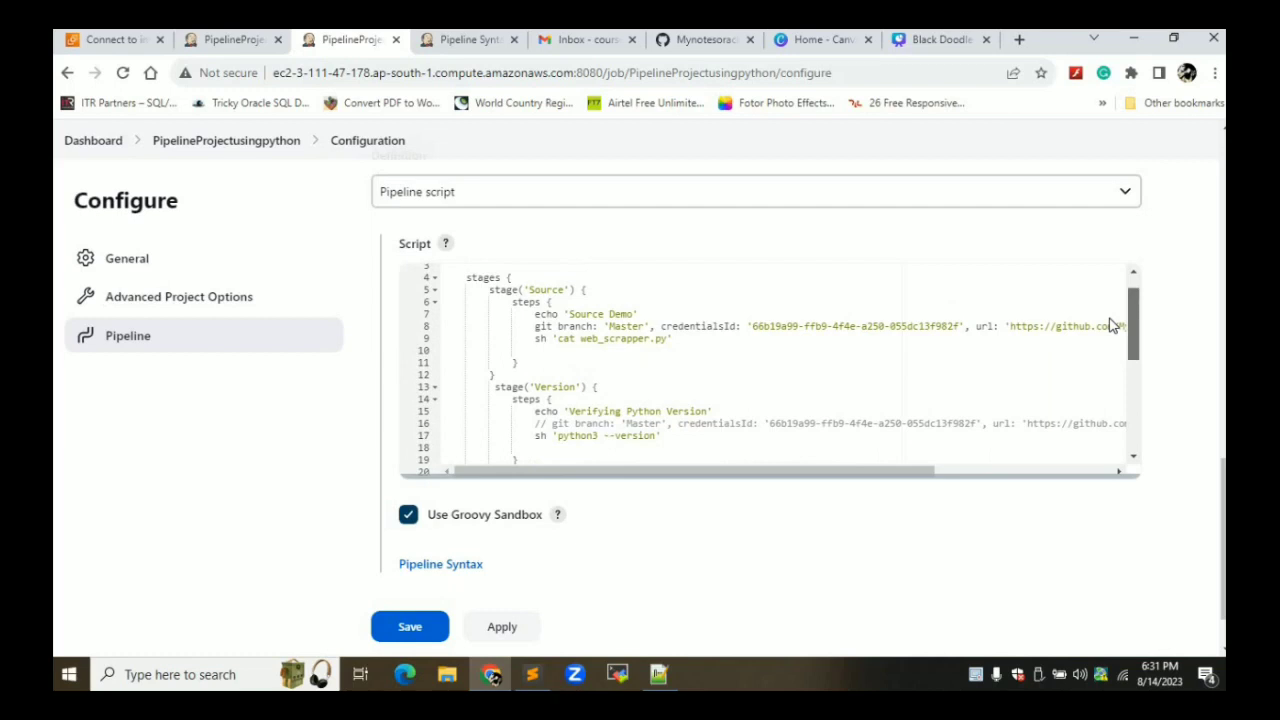
{"action": "left_click_drag", "start_coordinate": [1111, 325], "coordinate": [1114, 394]}
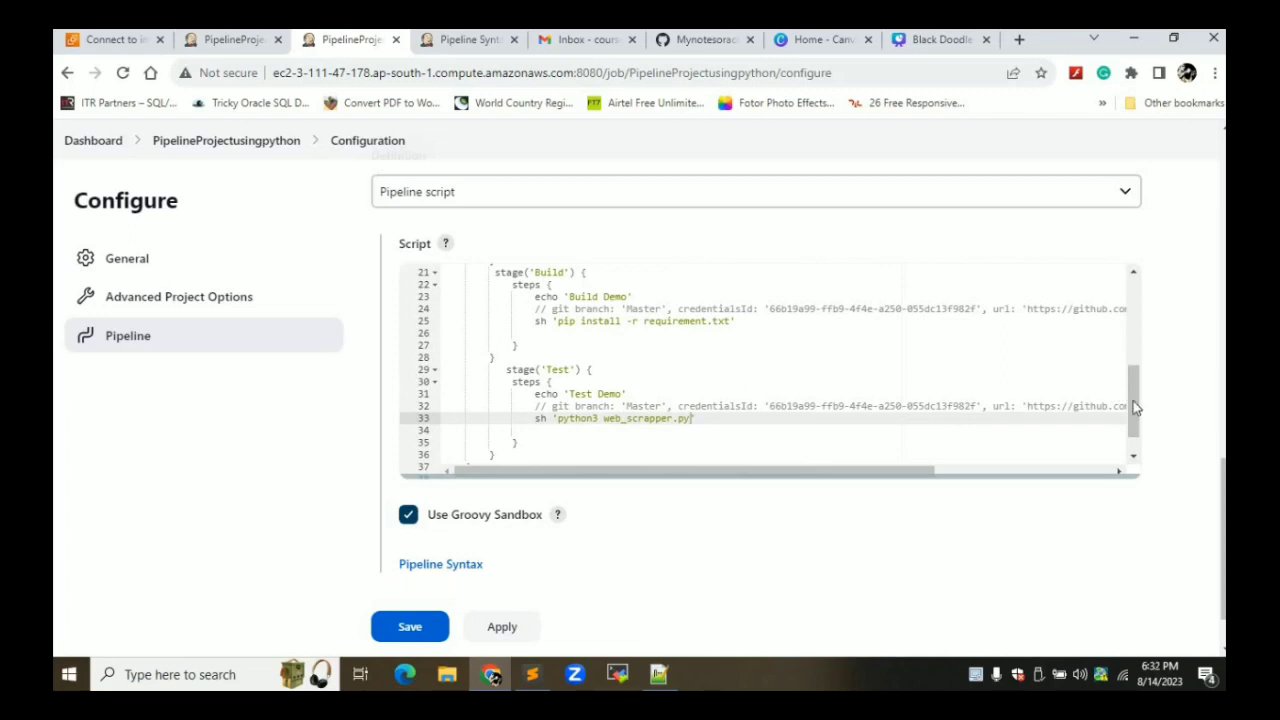
{"action": "left_click_drag", "start_coordinate": [1132, 406], "coordinate": [1135, 438]}
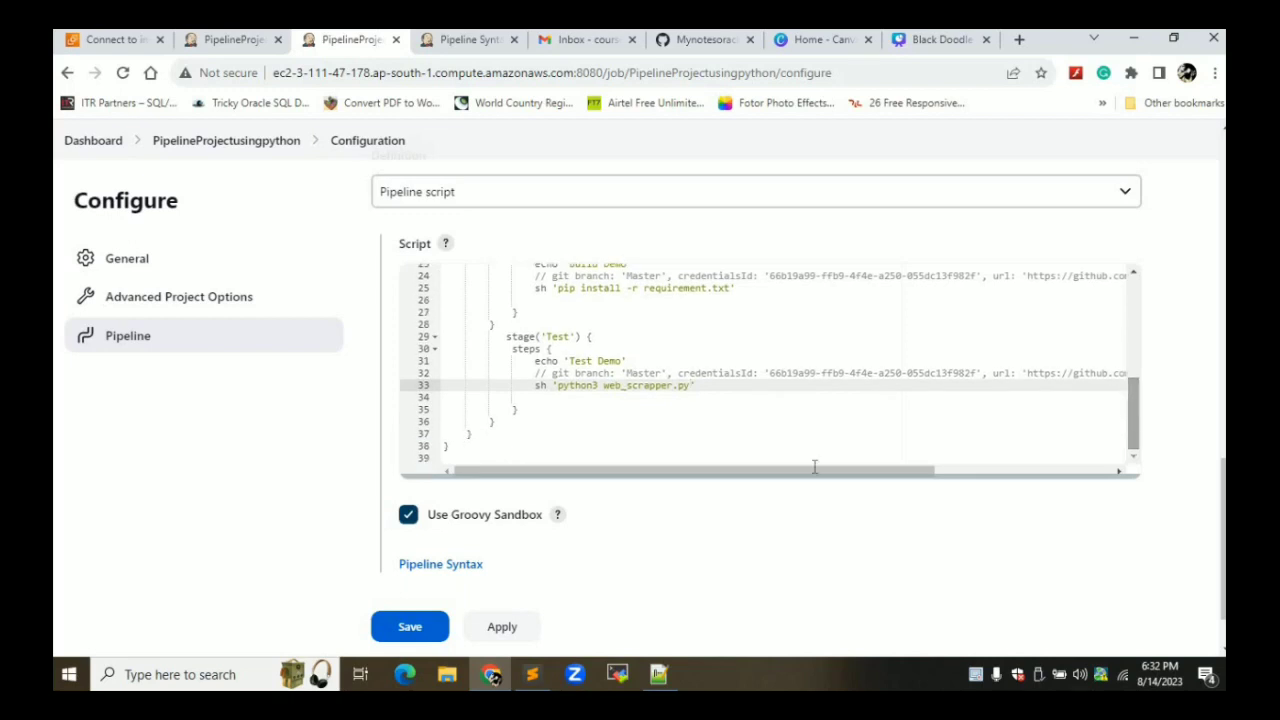
{"action": "left_click", "coordinate": [502, 627]}
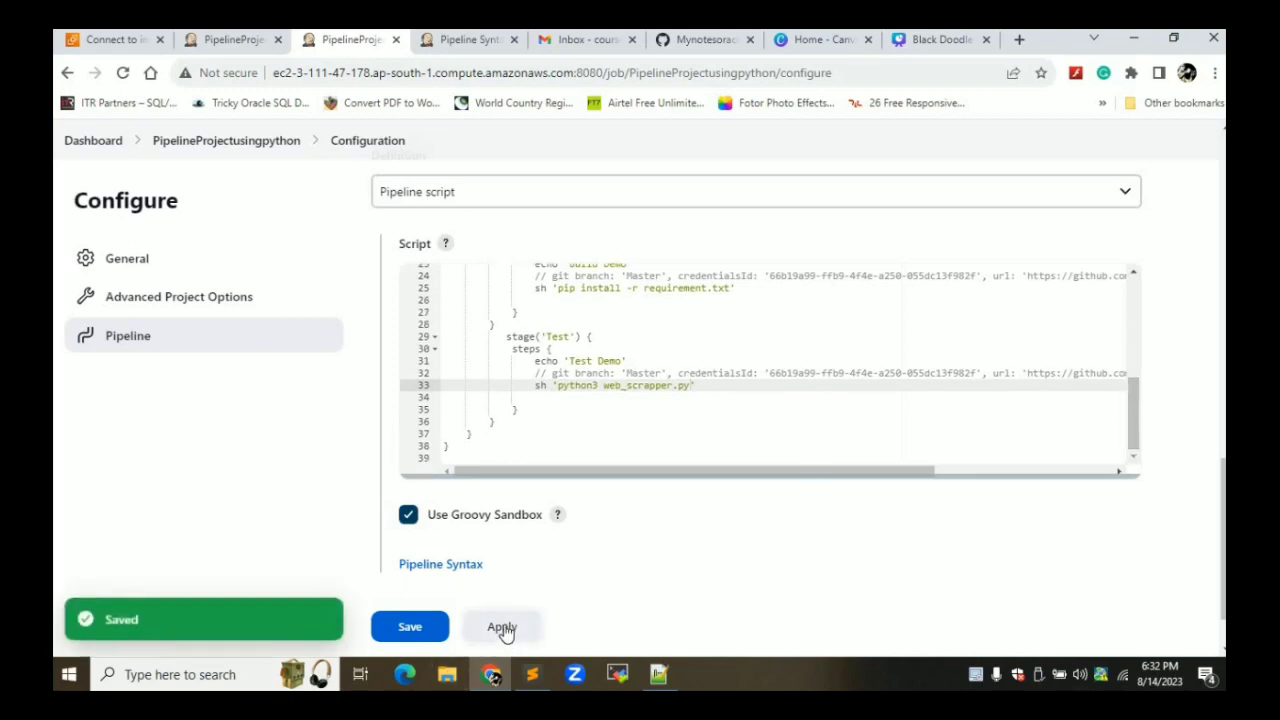
Go to the PipelineProjectusingpython project page and look over its build history
{"action": "left_click", "coordinate": [226, 45]}
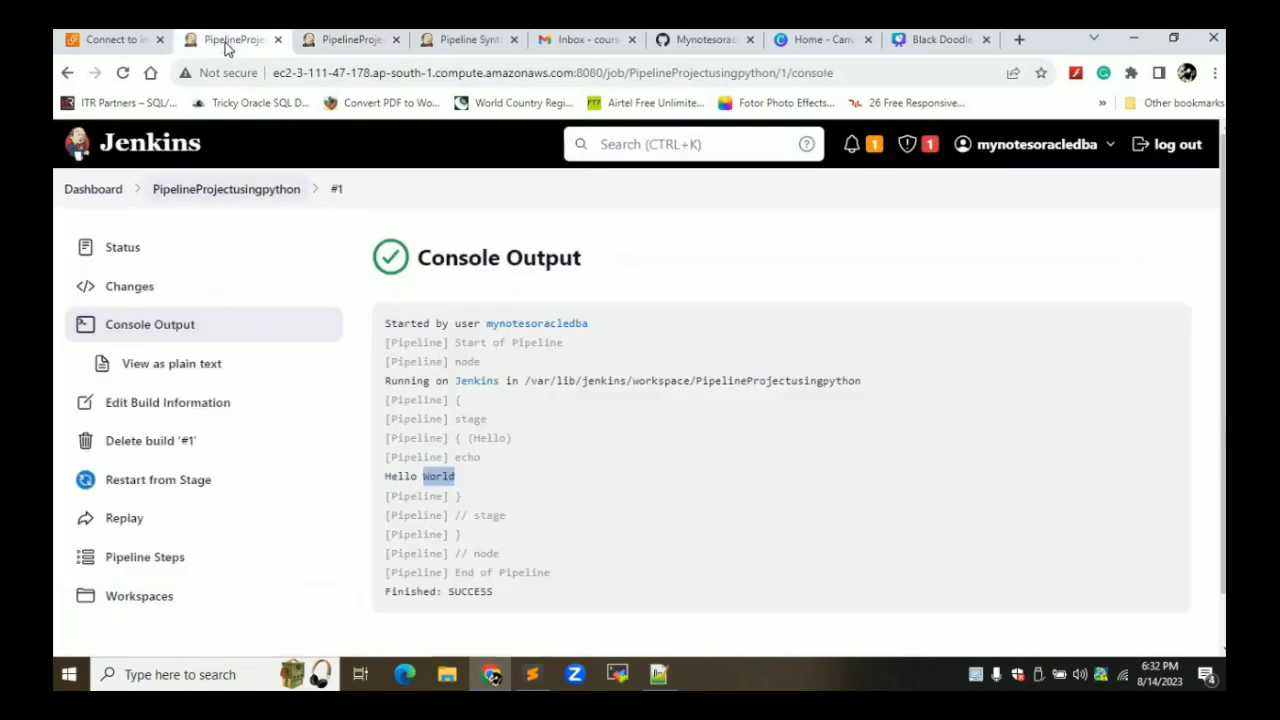
{"action": "left_click", "coordinate": [226, 205]}
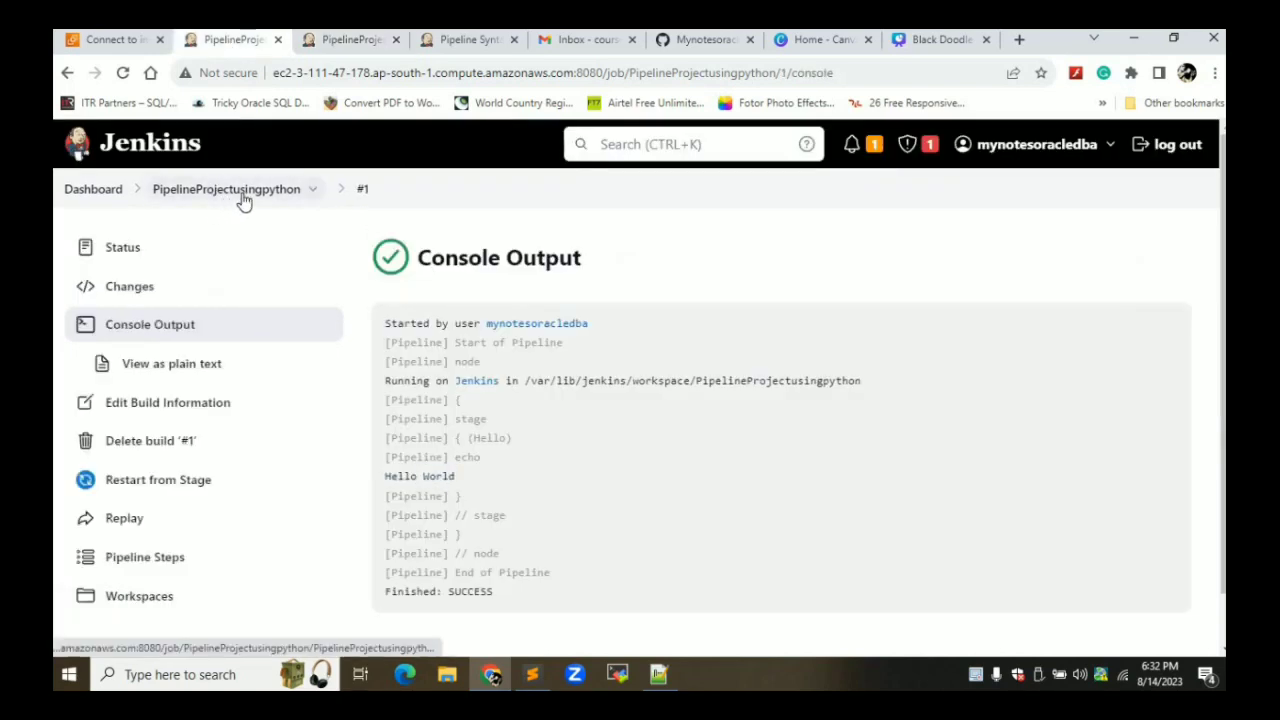
{"action": "left_click", "coordinate": [243, 200]}
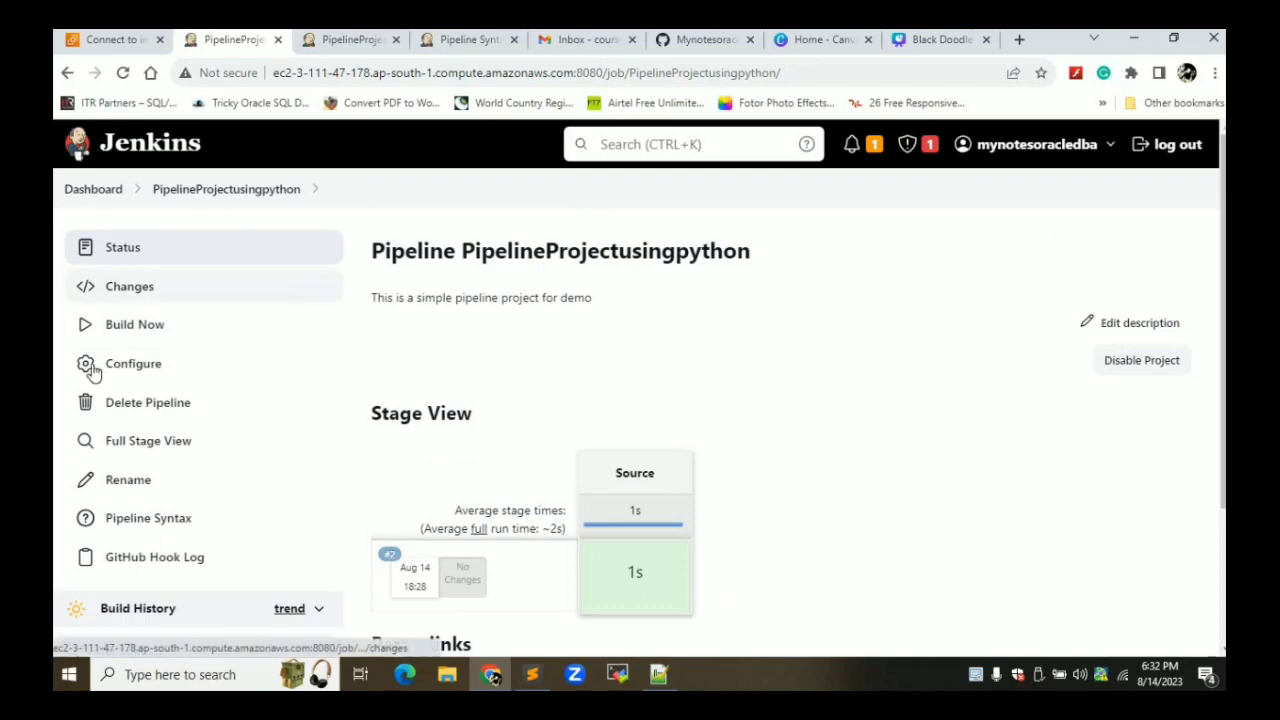
{"action": "scroll", "coordinate": [90, 370], "scroll_direction": "down", "scroll_amount": 2}
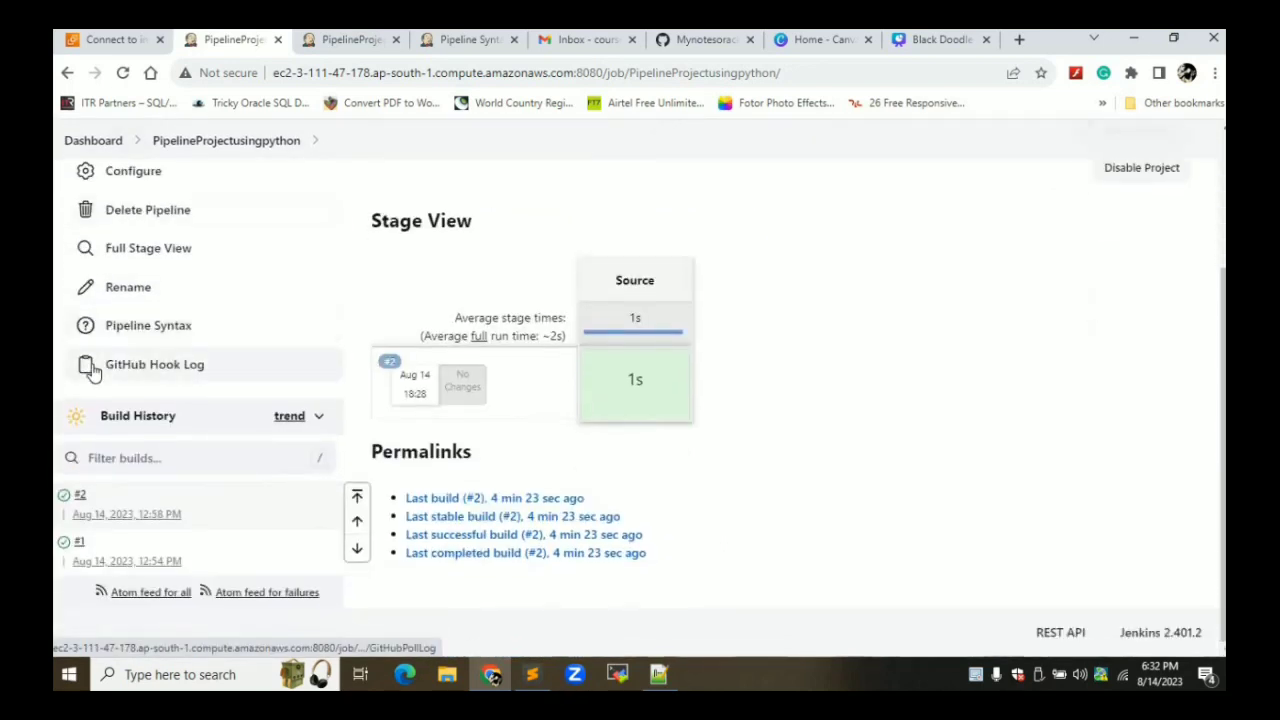
{"action": "scroll", "coordinate": [90, 370], "scroll_direction": "up", "scroll_amount": 1}
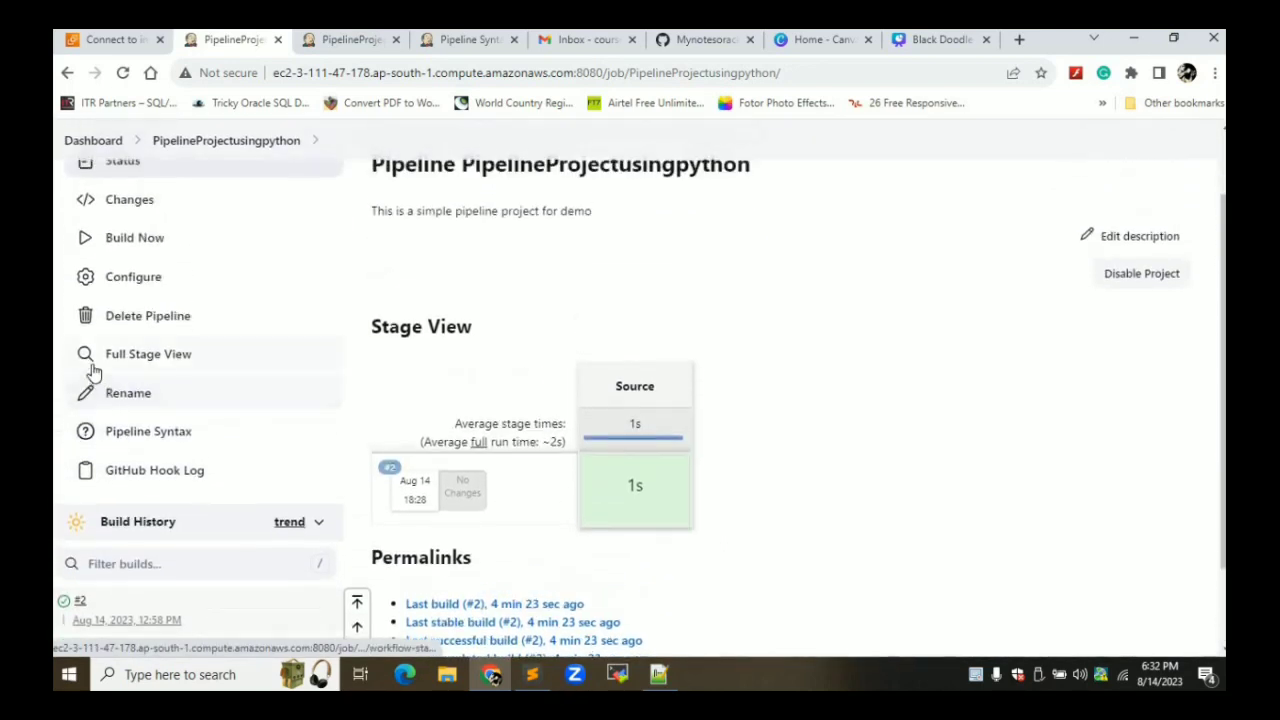
{"action": "scroll", "coordinate": [92, 371], "scroll_direction": "up", "scroll_amount": 1}
{"action": "scroll", "coordinate": [92, 371], "scroll_direction": "down", "scroll_amount": 2}
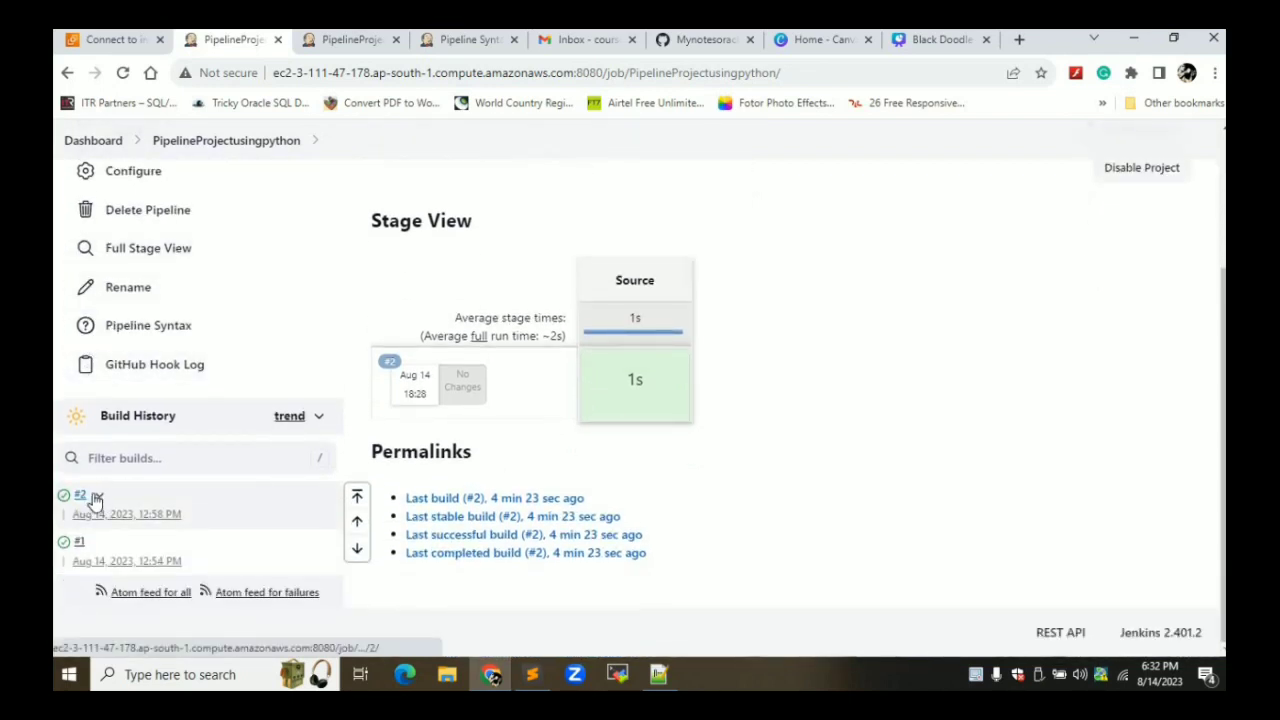
Read through build #2's console output, then go back to the project page
{"action": "left_click", "coordinate": [96, 498]}
{"action": "left_click", "coordinate": [150, 563]}
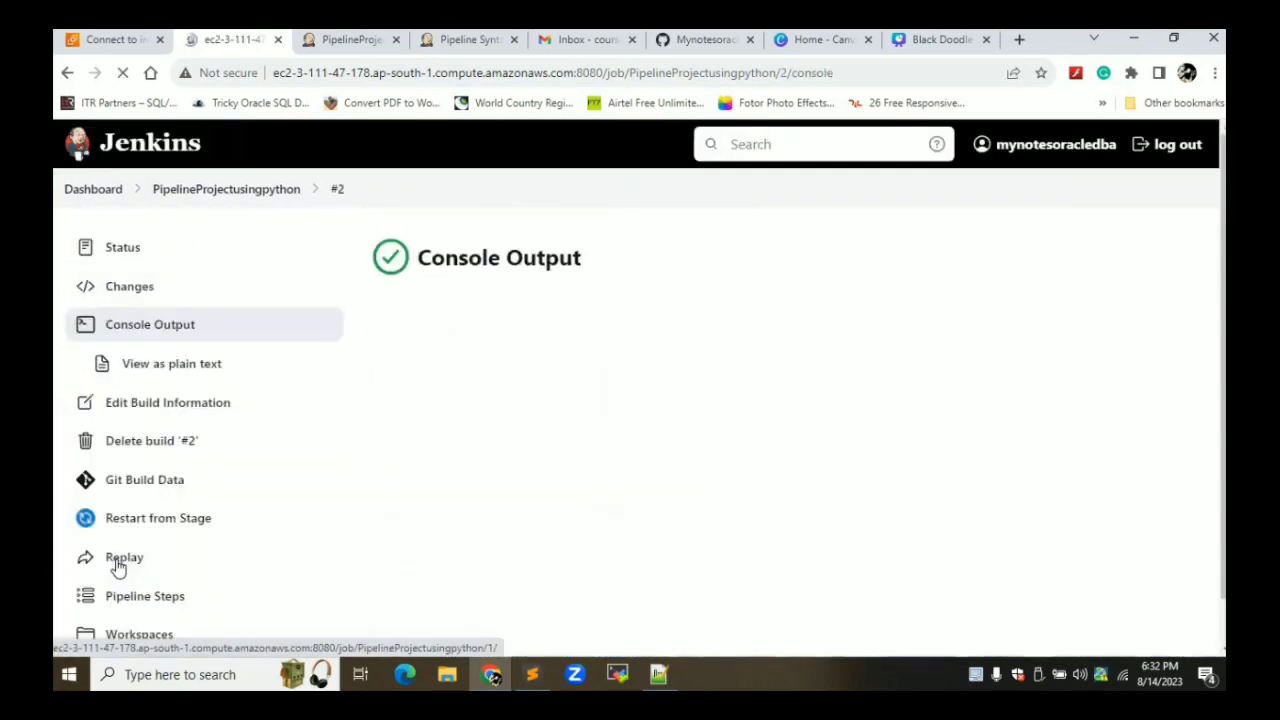
{"action": "scroll", "coordinate": [797, 416], "scroll_direction": "down", "scroll_amount": 1}
{"action": "scroll", "coordinate": [797, 416], "scroll_direction": "down", "scroll_amount": 15}
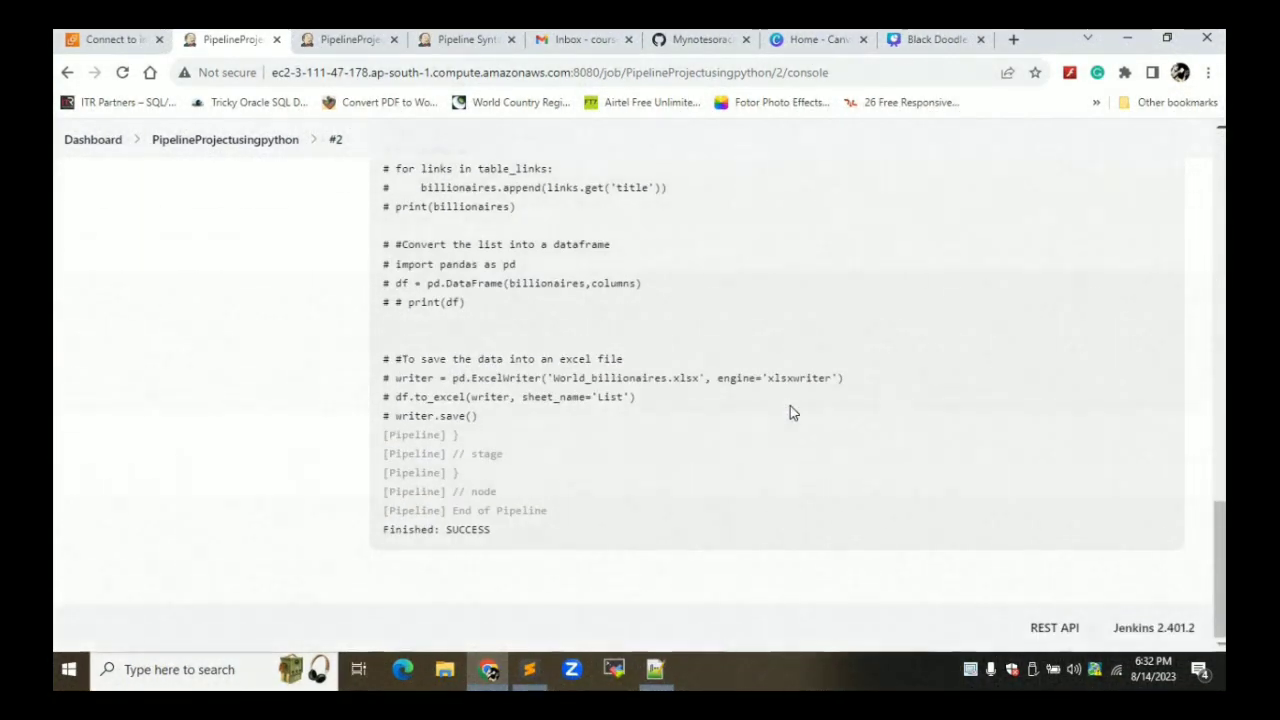
{"action": "scroll", "coordinate": [790, 410], "scroll_direction": "up", "scroll_amount": 10}
{"action": "scroll", "coordinate": [790, 410], "scroll_direction": "up", "scroll_amount": 6}
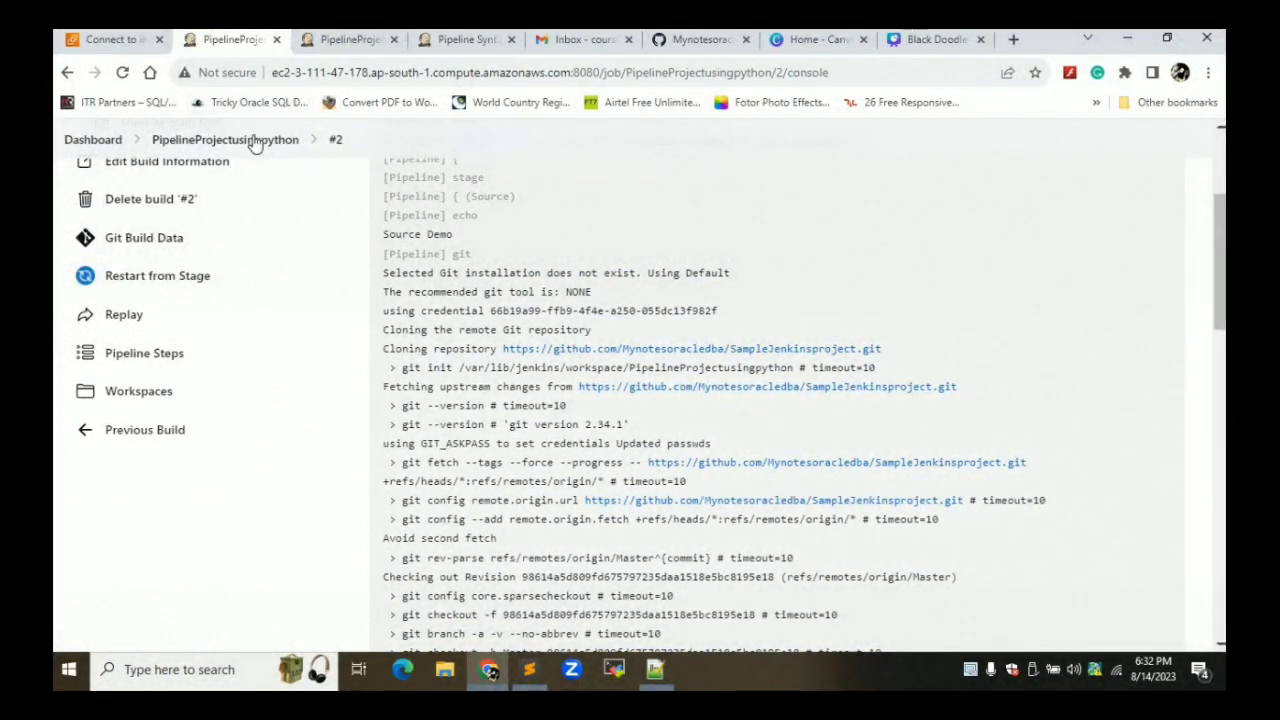
{"action": "left_click", "coordinate": [257, 141]}
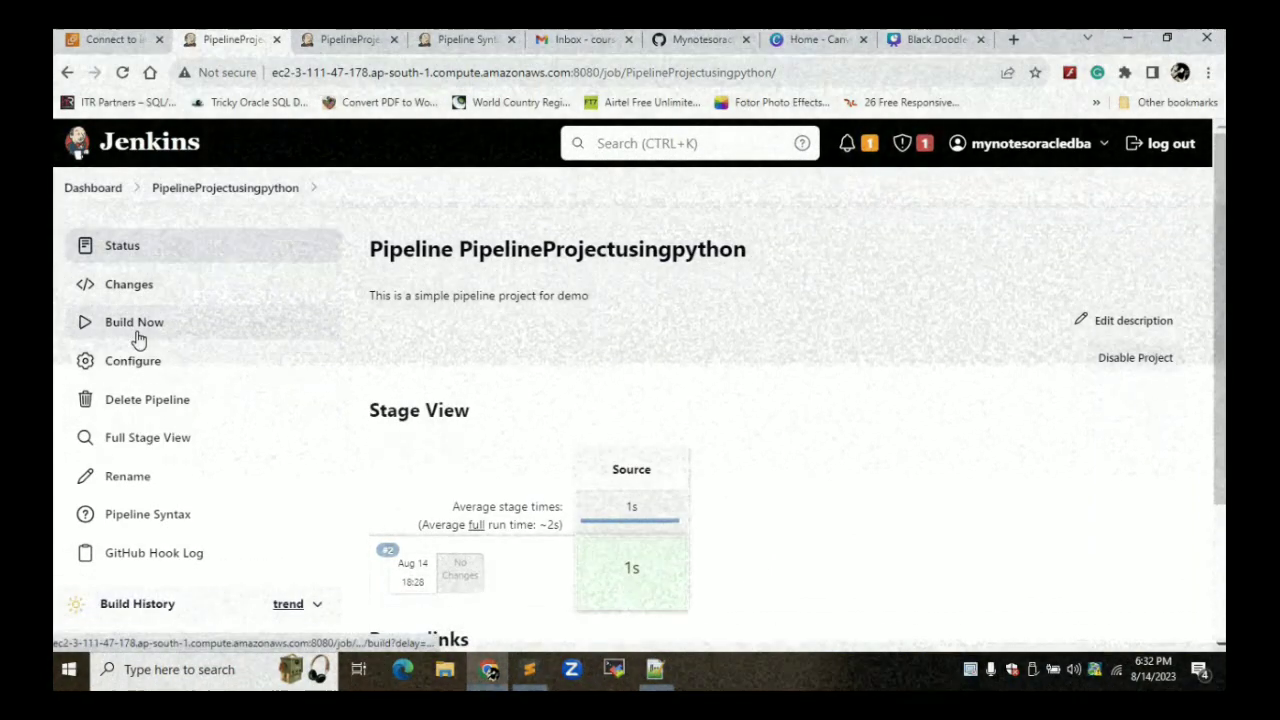
Trigger build #3 with Build Now and view its console output
{"action": "left_click", "coordinate": [138, 336]}
{"action": "scroll", "coordinate": [506, 343], "scroll_direction": "down", "scroll_amount": 3}
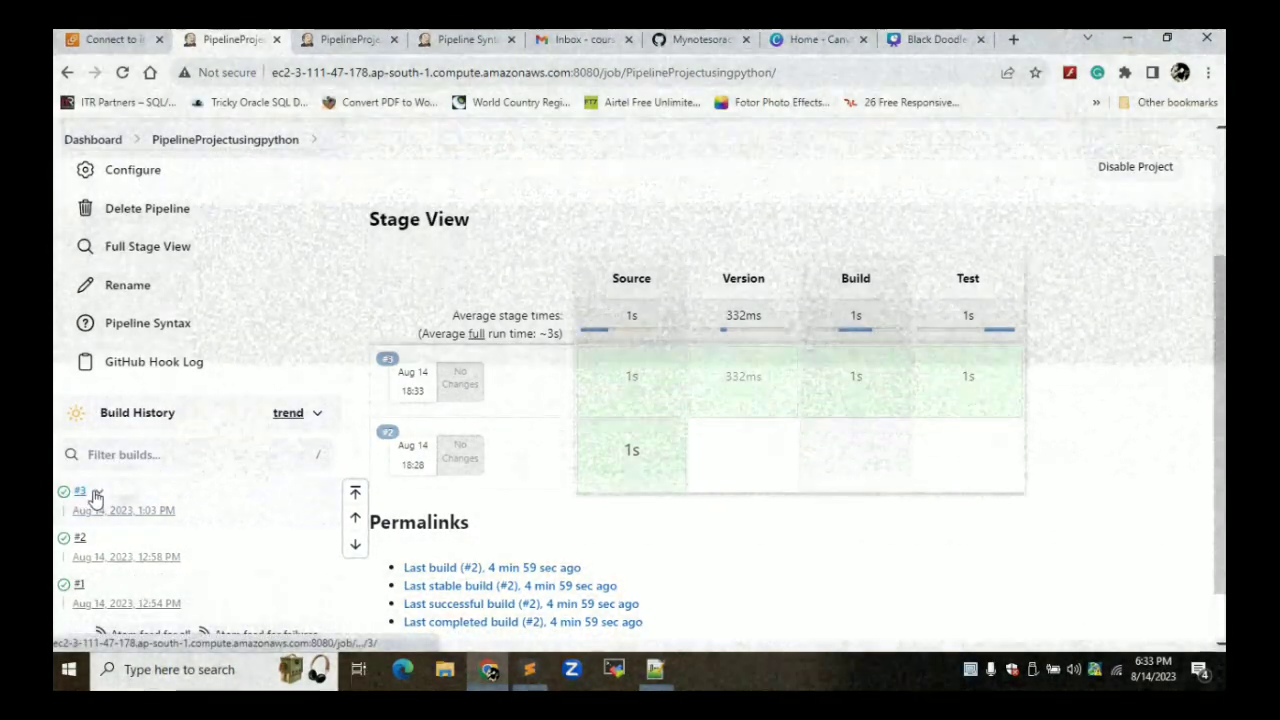
{"action": "left_click", "coordinate": [97, 492]}
{"action": "left_click", "coordinate": [115, 562]}
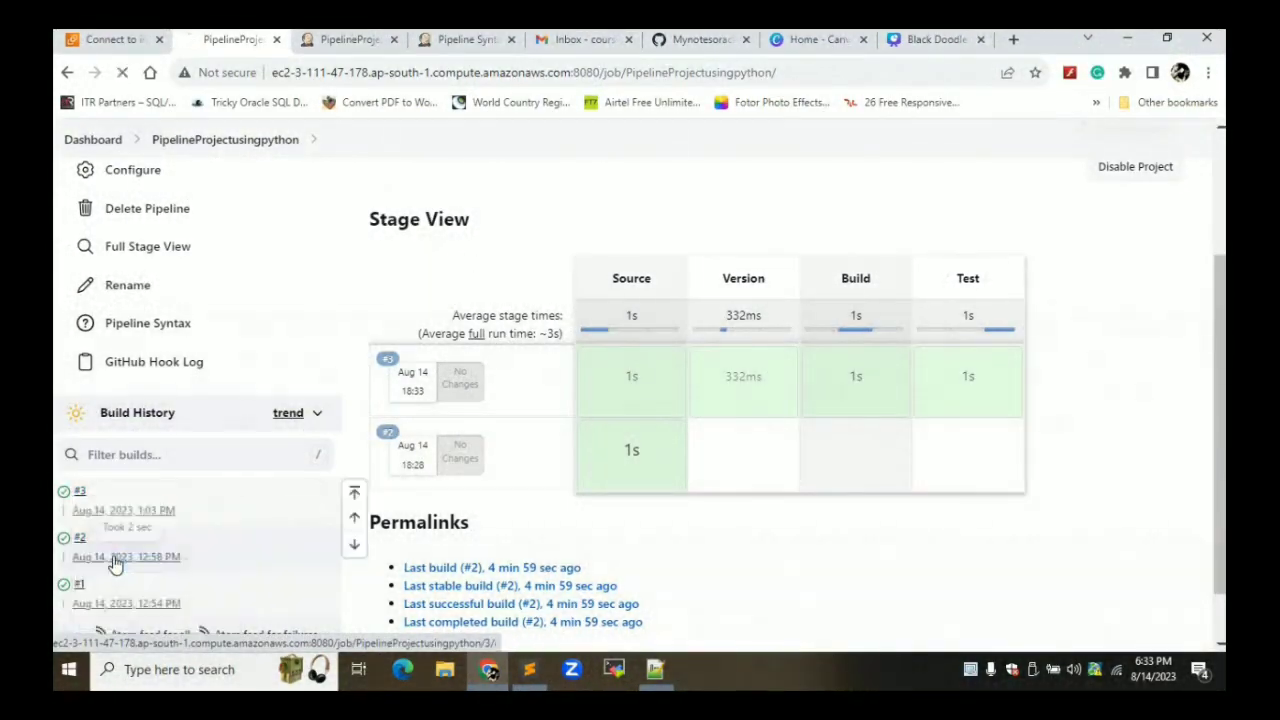
{"action": "scroll", "coordinate": [813, 390], "scroll_direction": "down", "scroll_amount": 1}
{"action": "scroll", "coordinate": [813, 390], "scroll_direction": "down", "scroll_amount": 3}
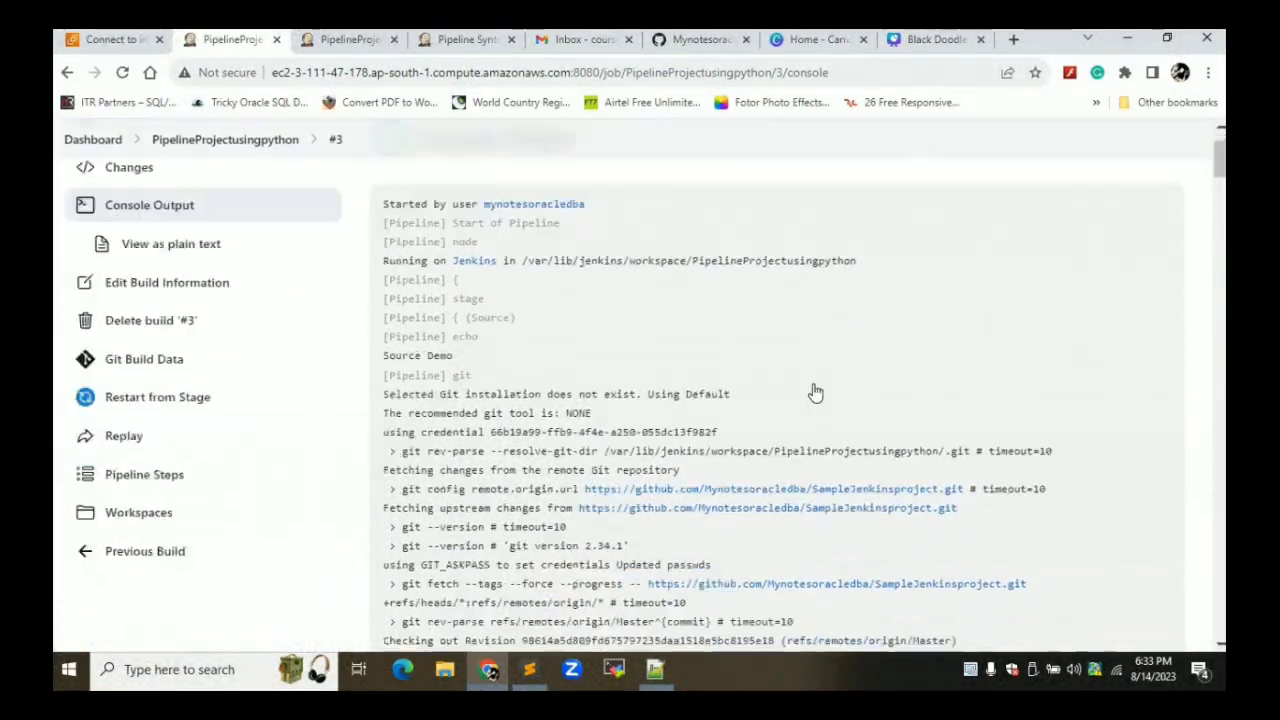
{"action": "double_click", "coordinate": [436, 231]}
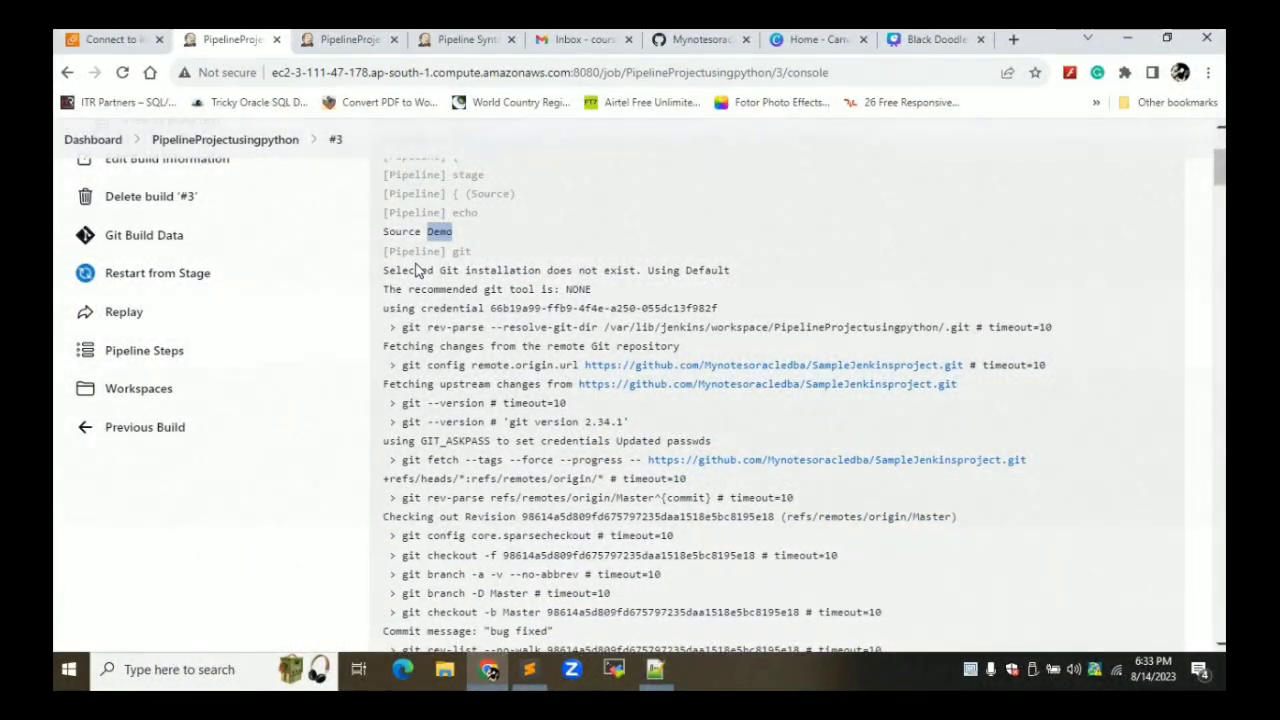
{"action": "scroll", "coordinate": [418, 272], "scroll_direction": "down", "scroll_amount": 3}
{"action": "scroll", "coordinate": [418, 272], "scroll_direction": "down", "scroll_amount": 4}
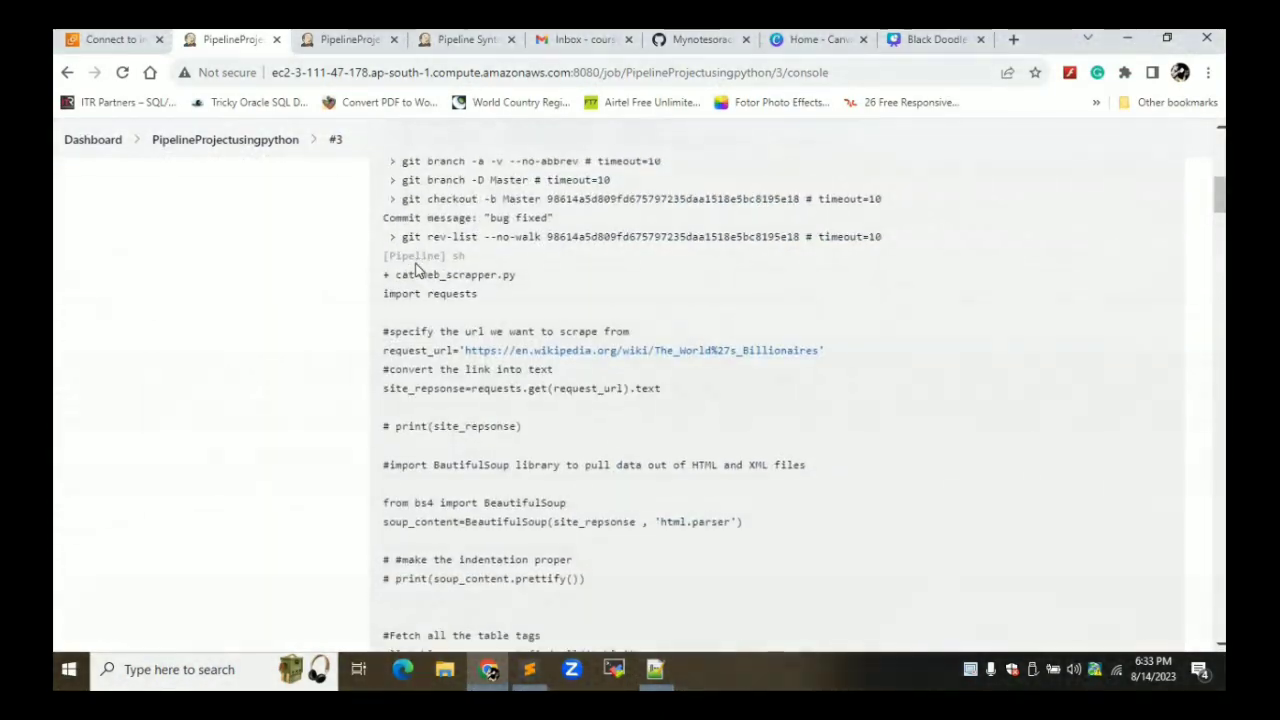
{"action": "scroll", "coordinate": [417, 263], "scroll_direction": "down", "scroll_amount": 2}
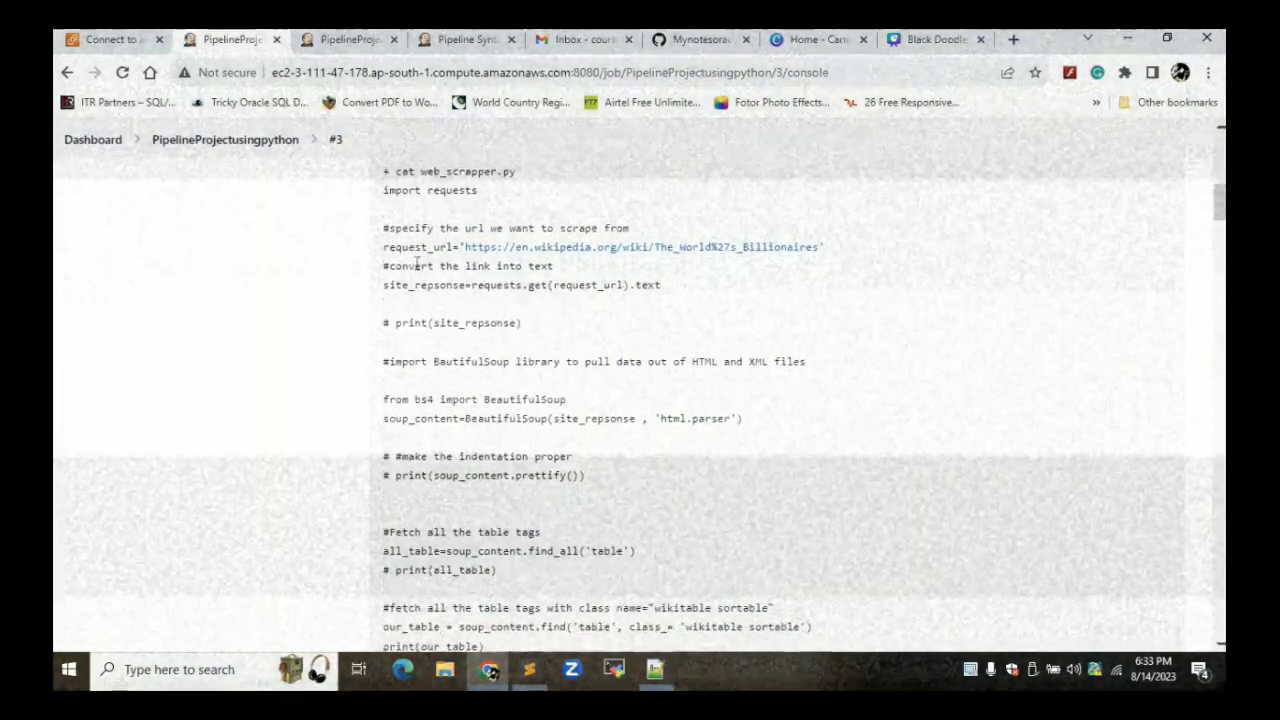
{"action": "scroll", "coordinate": [417, 268], "scroll_direction": "down", "scroll_amount": 10}
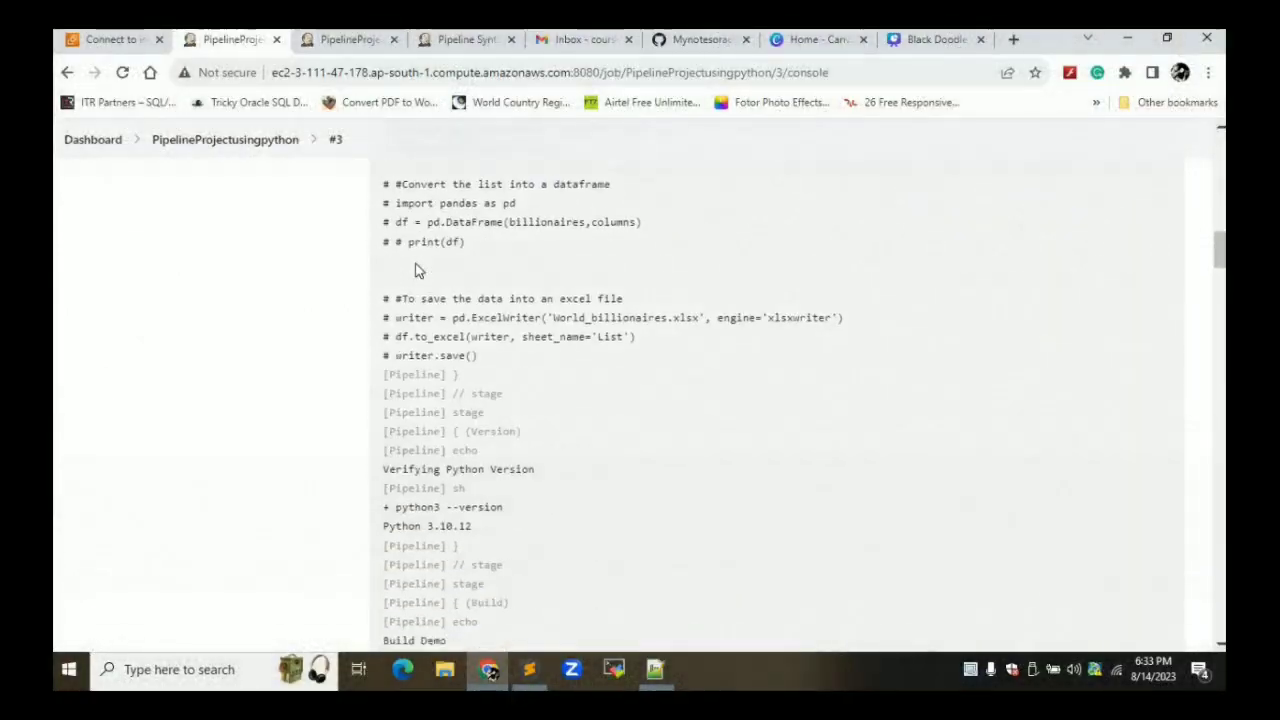
{"action": "scroll", "coordinate": [418, 265], "scroll_direction": "down", "scroll_amount": 2}
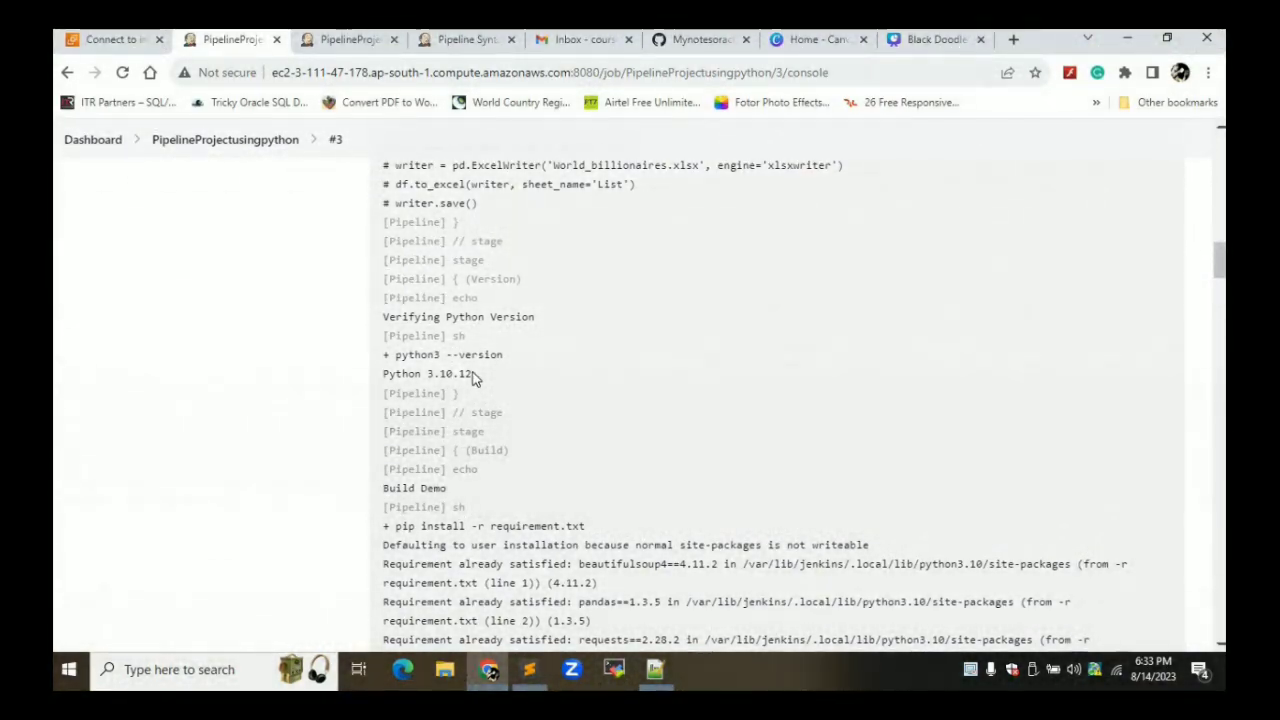
{"action": "scroll", "coordinate": [474, 377], "scroll_direction": "down", "scroll_amount": 2}
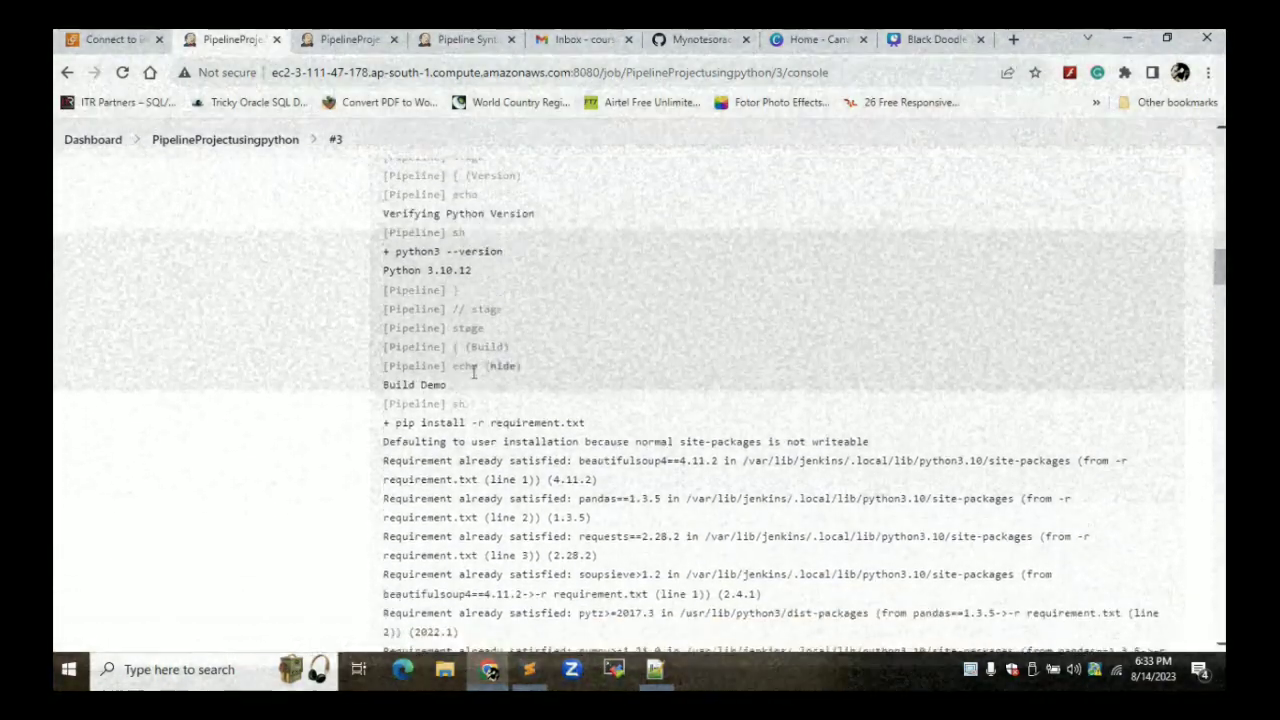
{"action": "scroll", "coordinate": [474, 372], "scroll_direction": "down", "scroll_amount": 1}
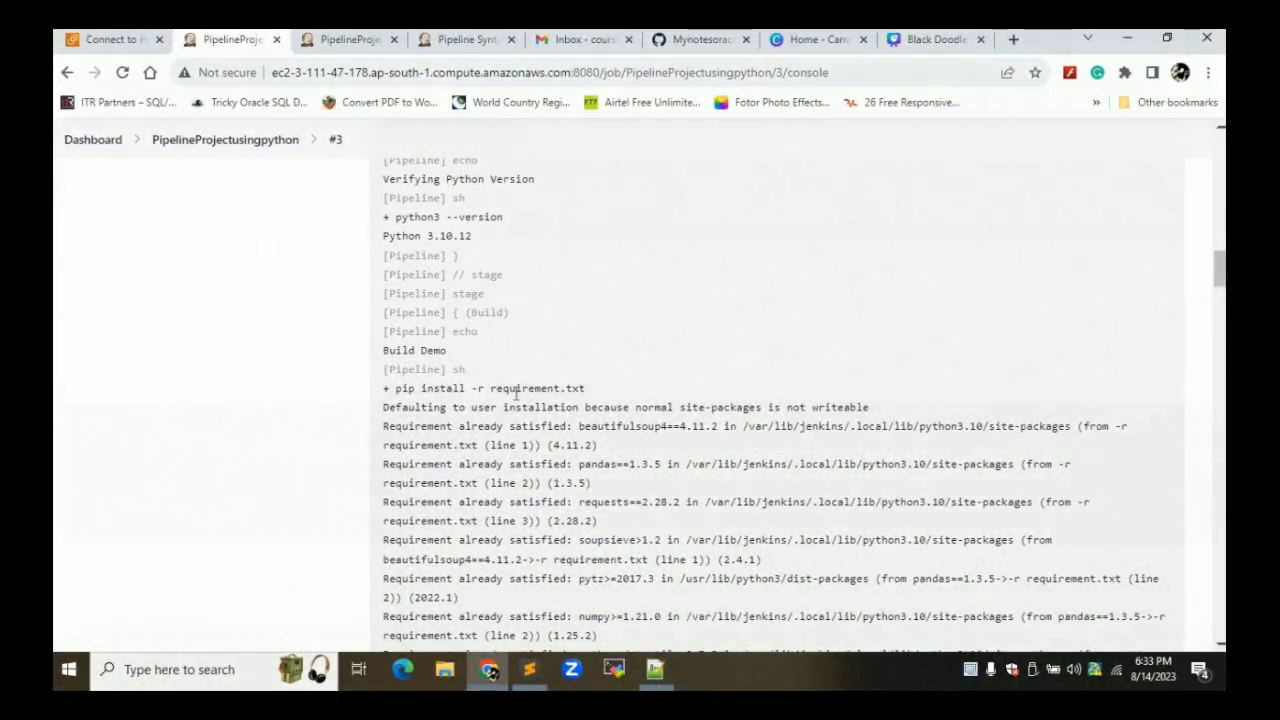
{"action": "double_click", "coordinate": [516, 390]}
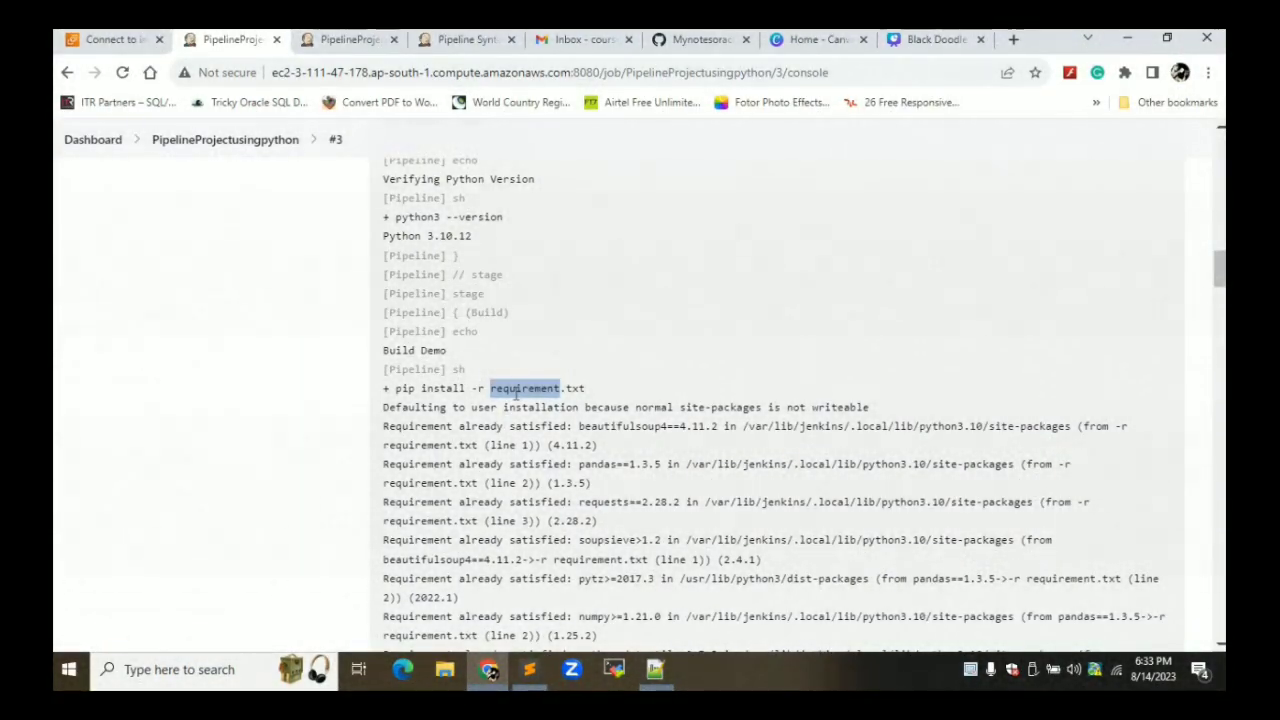
{"action": "scroll", "coordinate": [516, 393], "scroll_direction": "down", "scroll_amount": 2}
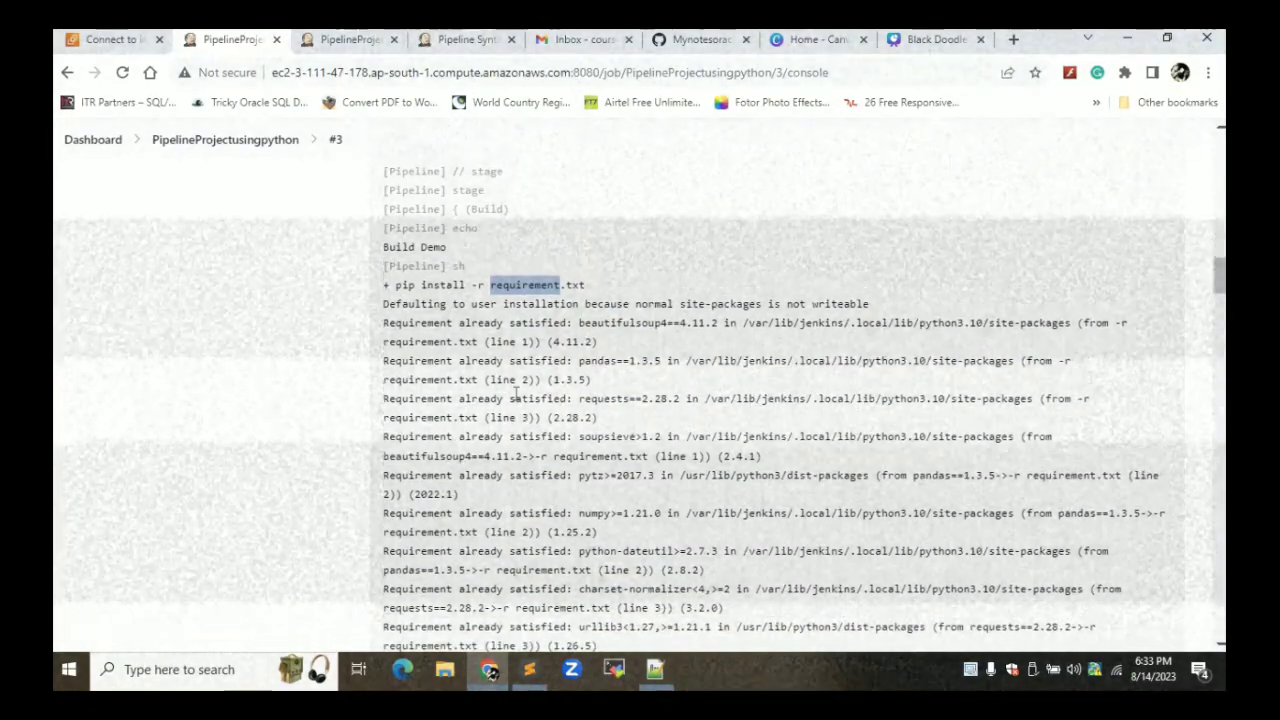
{"action": "scroll", "coordinate": [516, 397], "scroll_direction": "down", "scroll_amount": 8}
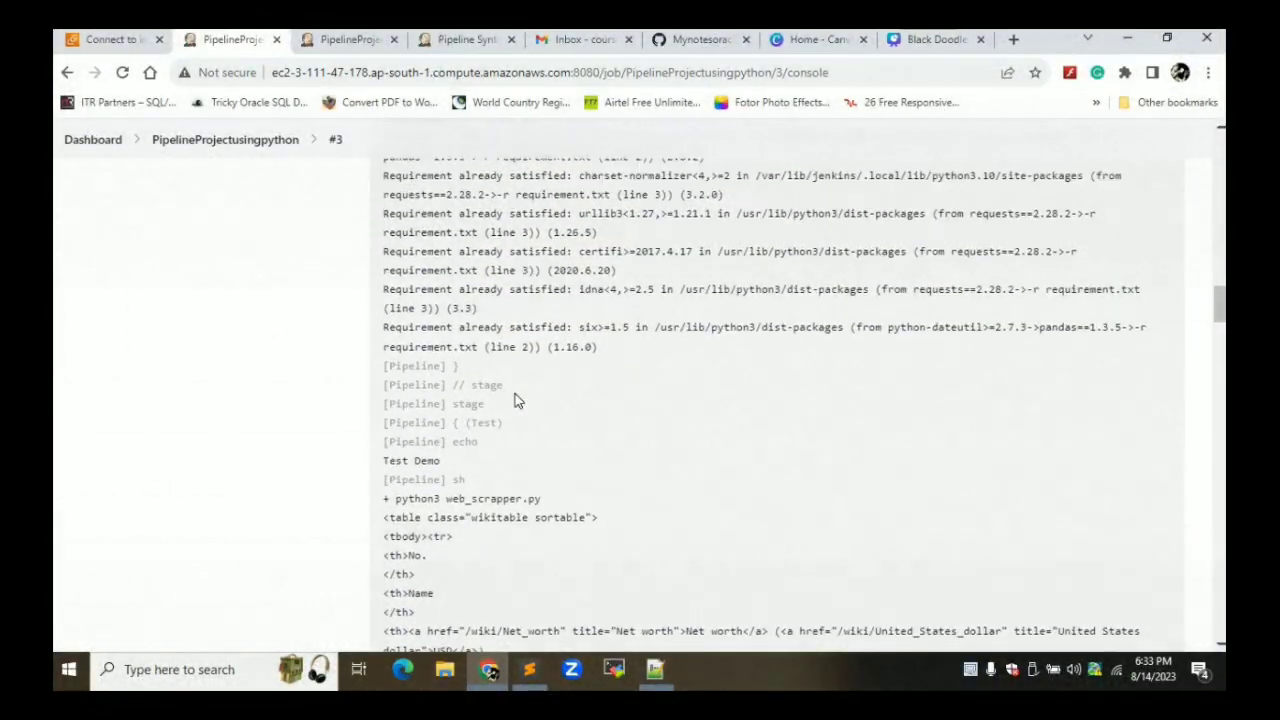
{"action": "scroll", "coordinate": [516, 399], "scroll_direction": "down", "scroll_amount": 1}
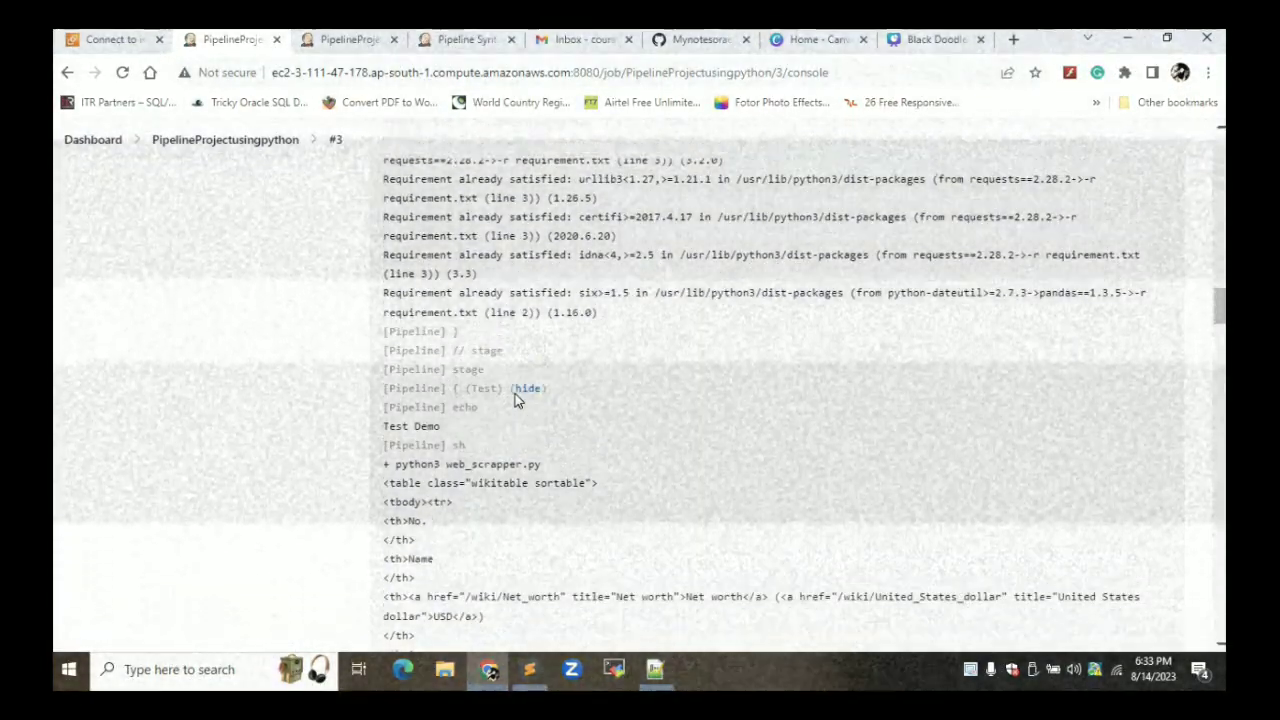
{"action": "scroll", "coordinate": [516, 399], "scroll_direction": "down", "scroll_amount": 1}
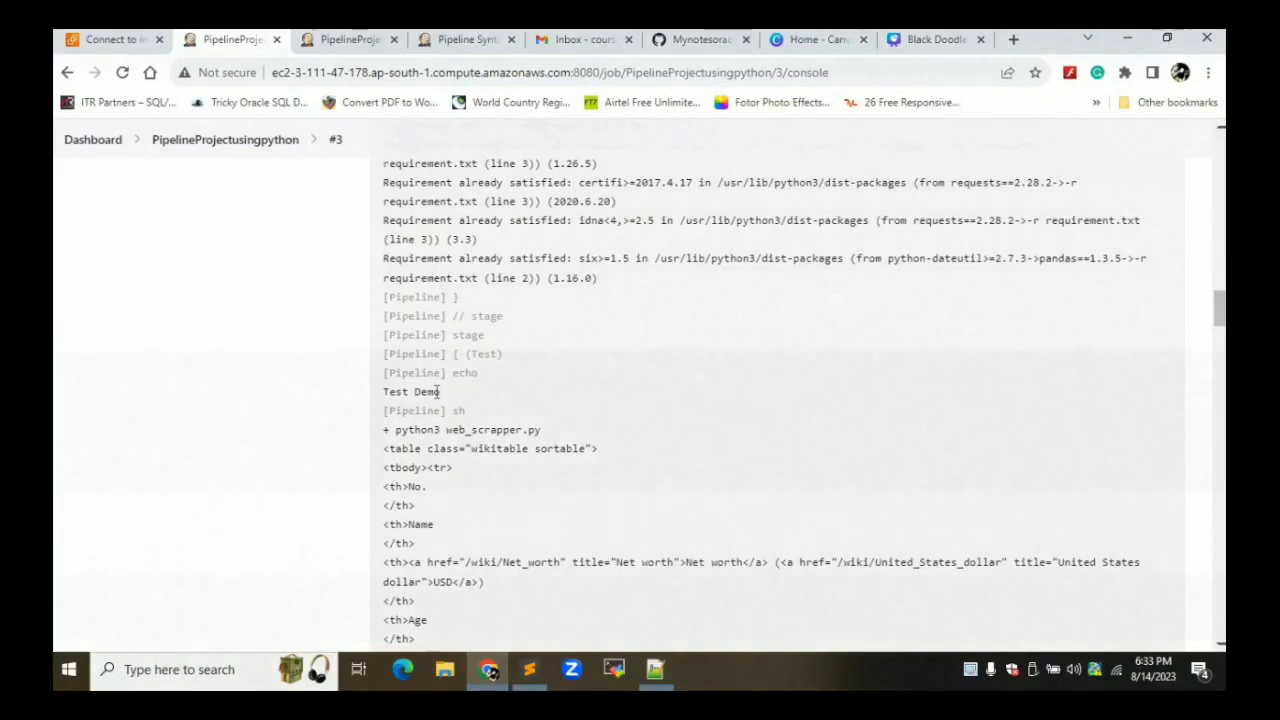
{"action": "double_click", "coordinate": [437, 391]}
{"action": "scroll", "coordinate": [447, 430], "scroll_direction": "down", "scroll_amount": 3}
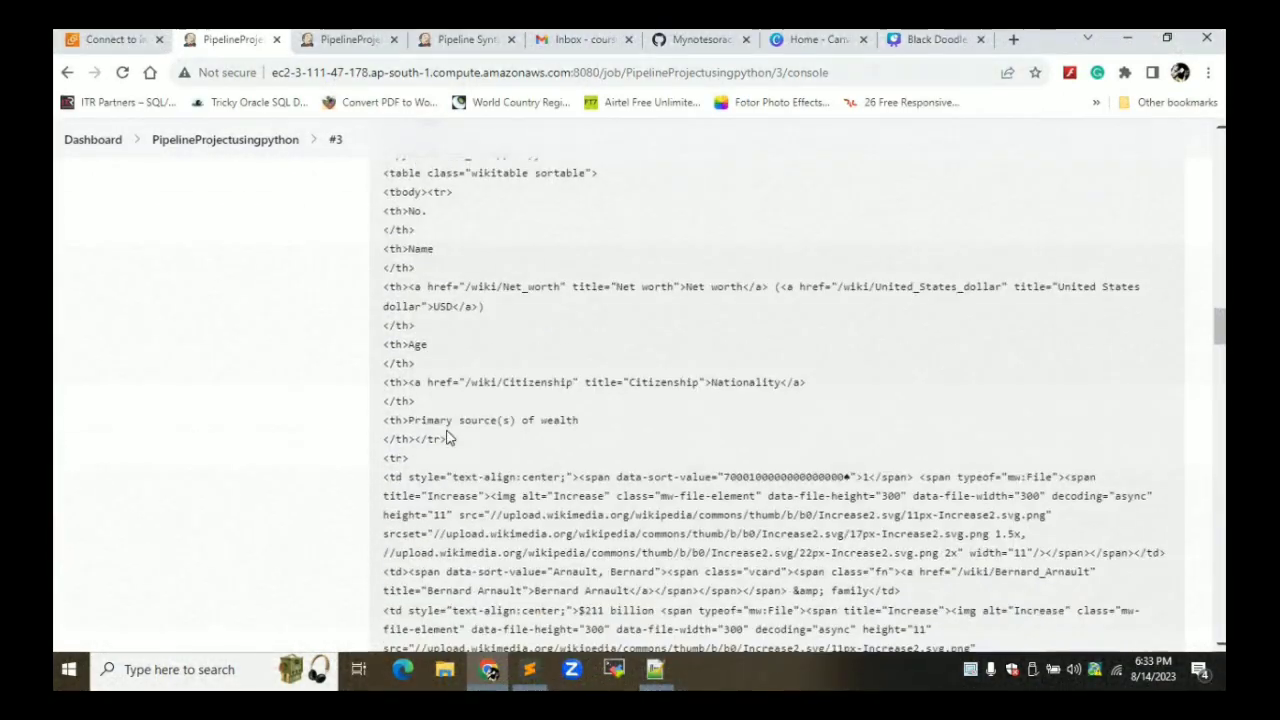
{"action": "scroll", "coordinate": [447, 430], "scroll_direction": "down", "scroll_amount": 5}
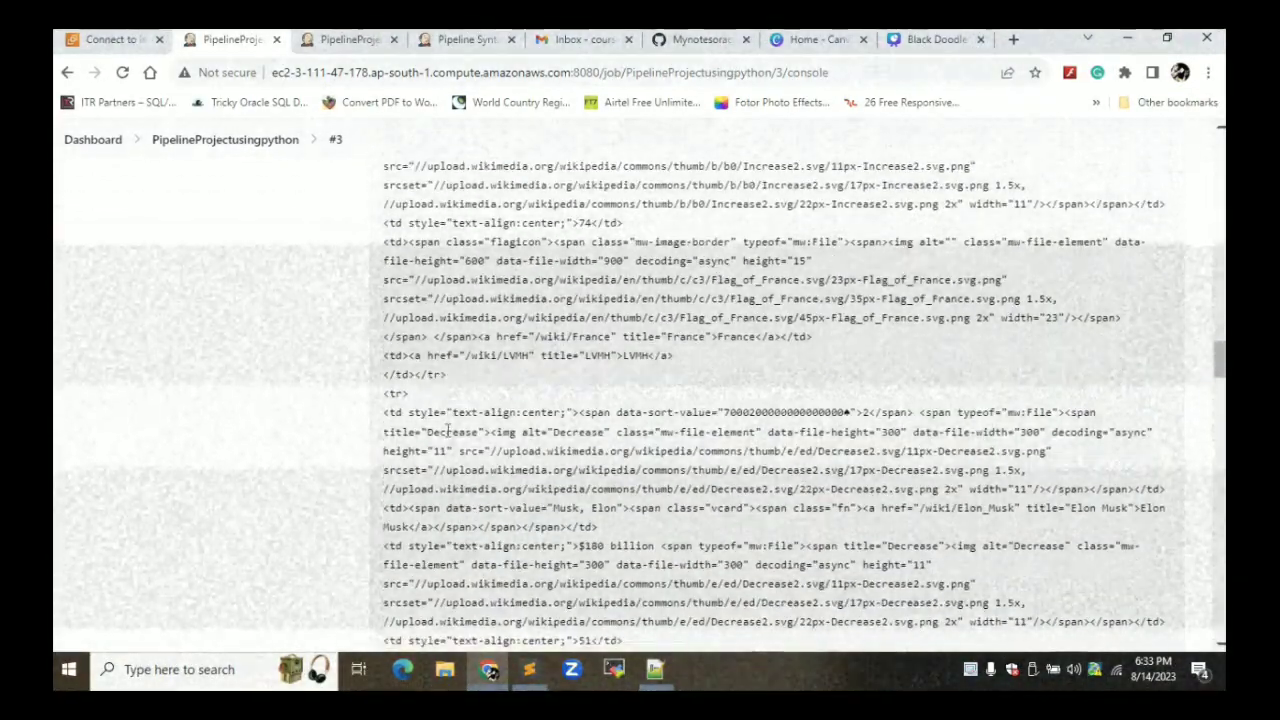
{"action": "scroll", "coordinate": [447, 430], "scroll_direction": "down", "scroll_amount": 5}
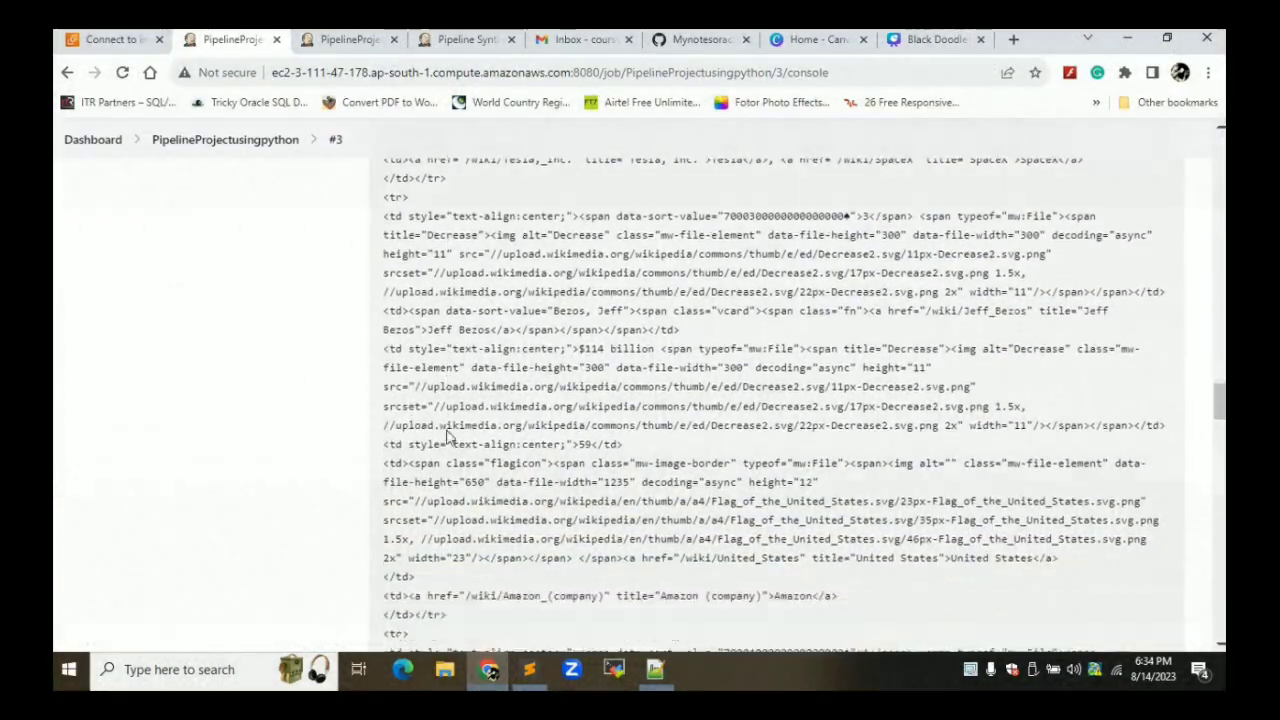
{"action": "scroll", "coordinate": [447, 432], "scroll_direction": "down", "scroll_amount": 3}
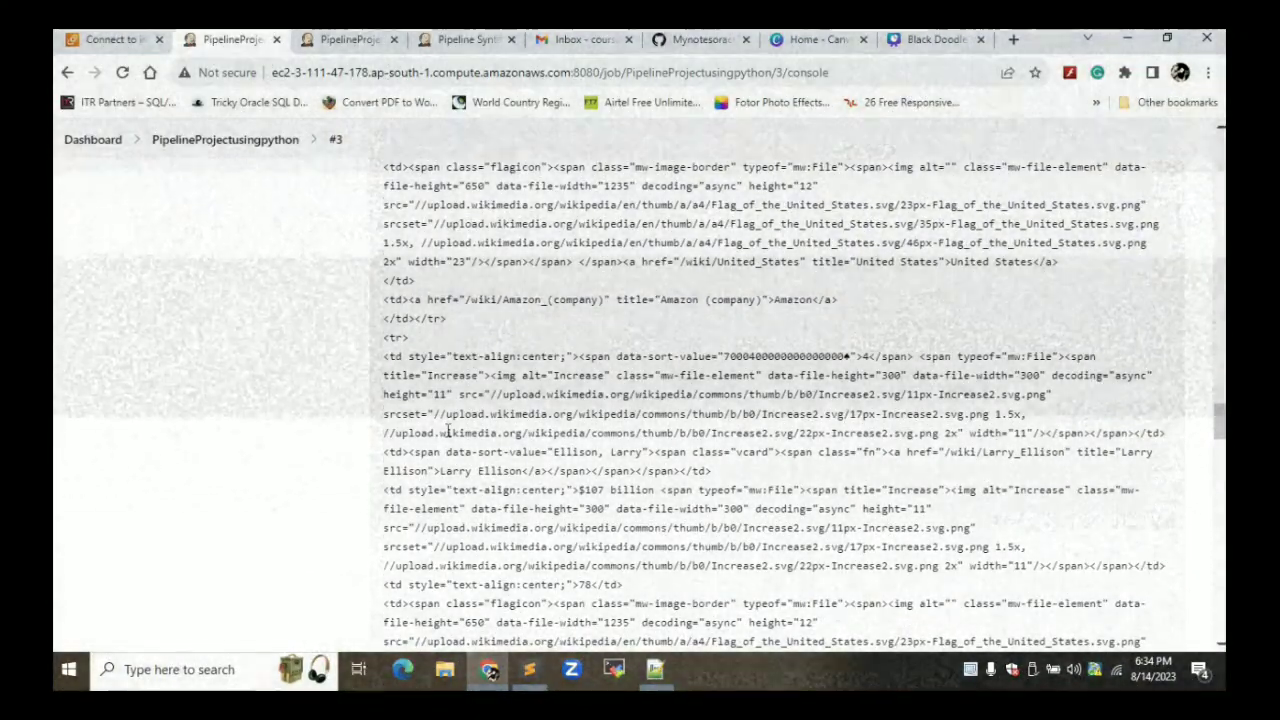
{"action": "scroll", "coordinate": [447, 431], "scroll_direction": "down", "scroll_amount": 7}
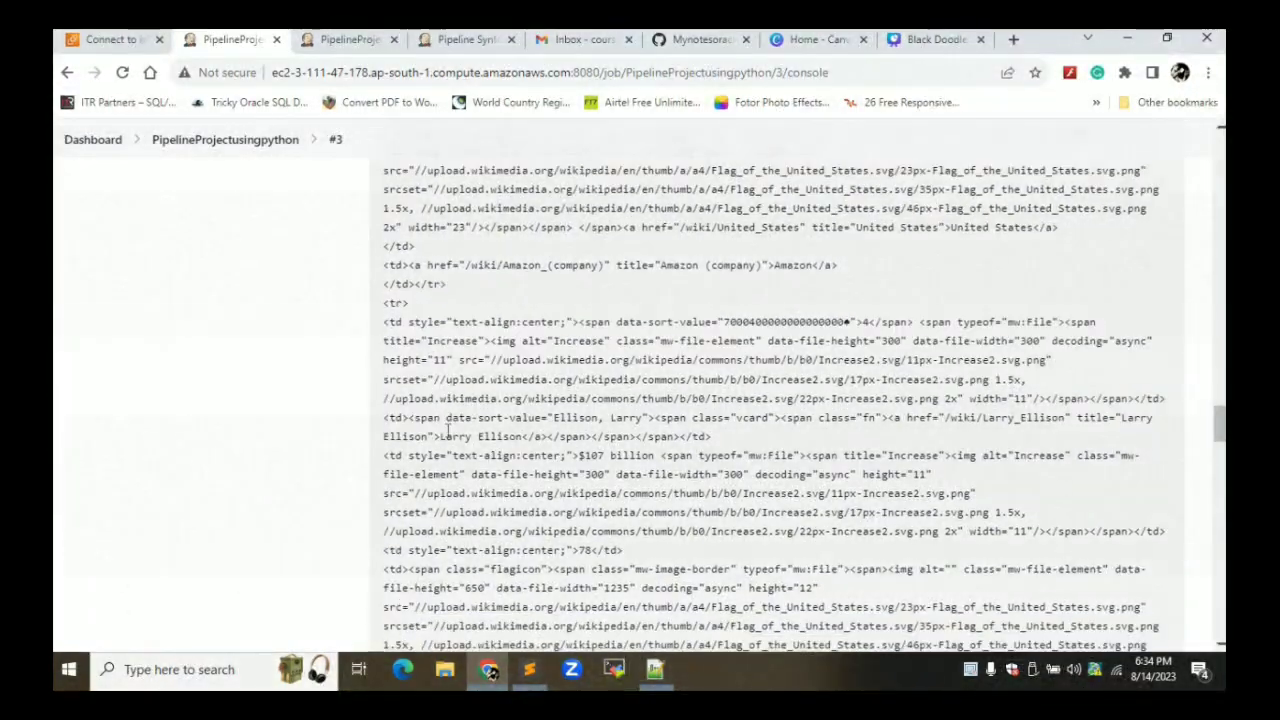
{"action": "scroll", "coordinate": [447, 431], "scroll_direction": "down", "scroll_amount": 10}
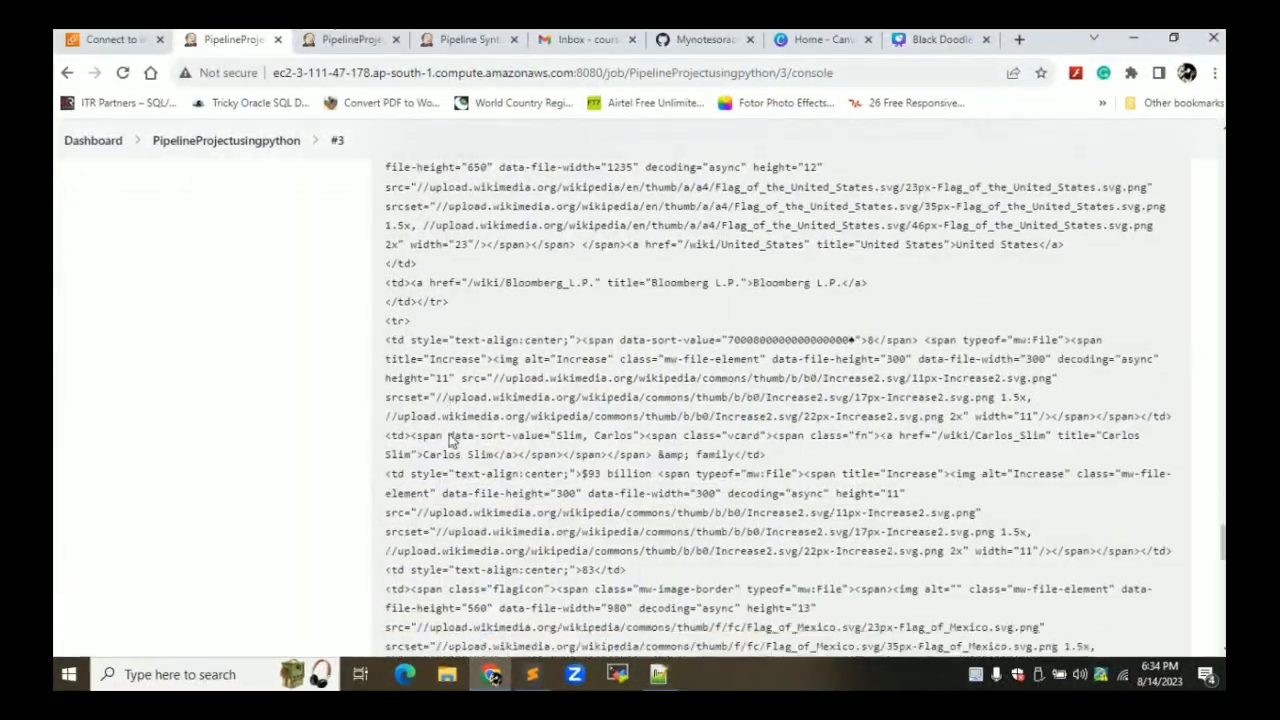
{"action": "scroll", "coordinate": [447, 441], "scroll_direction": "down", "scroll_amount": 5}
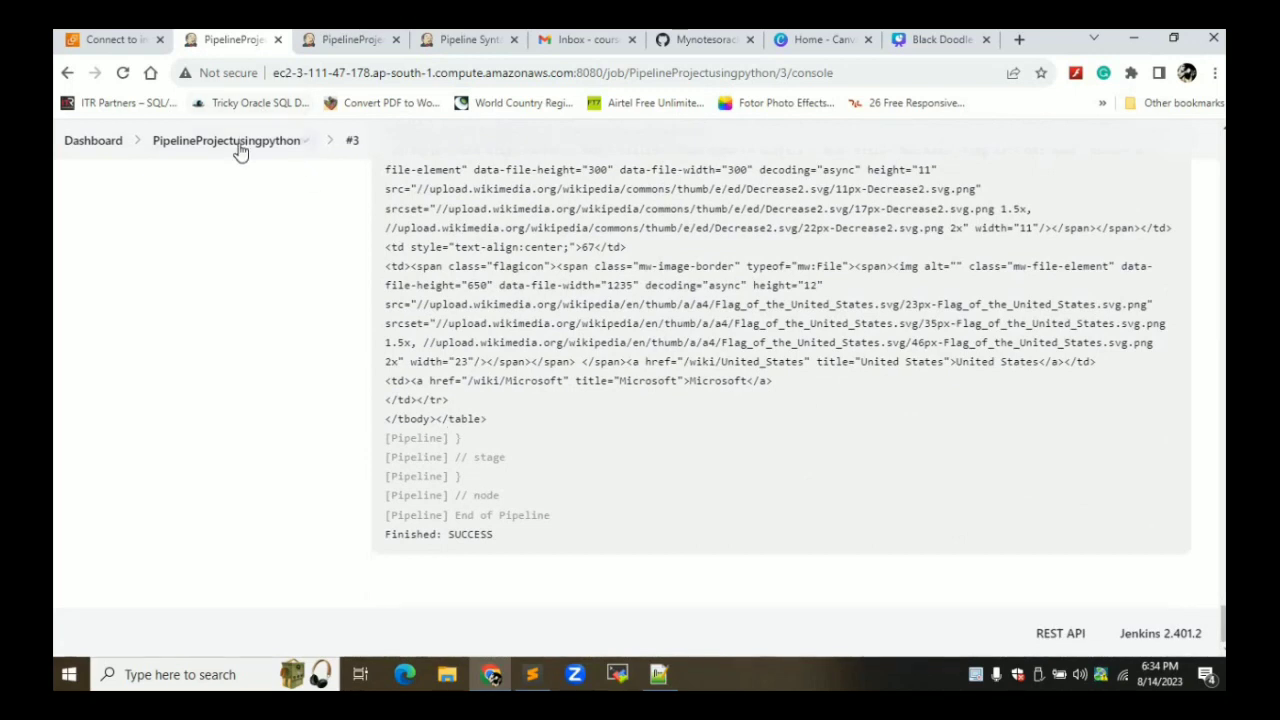
Switch to the tab showing the PipelineProjectusingpython configuration page
{"action": "left_click", "coordinate": [345, 40]}
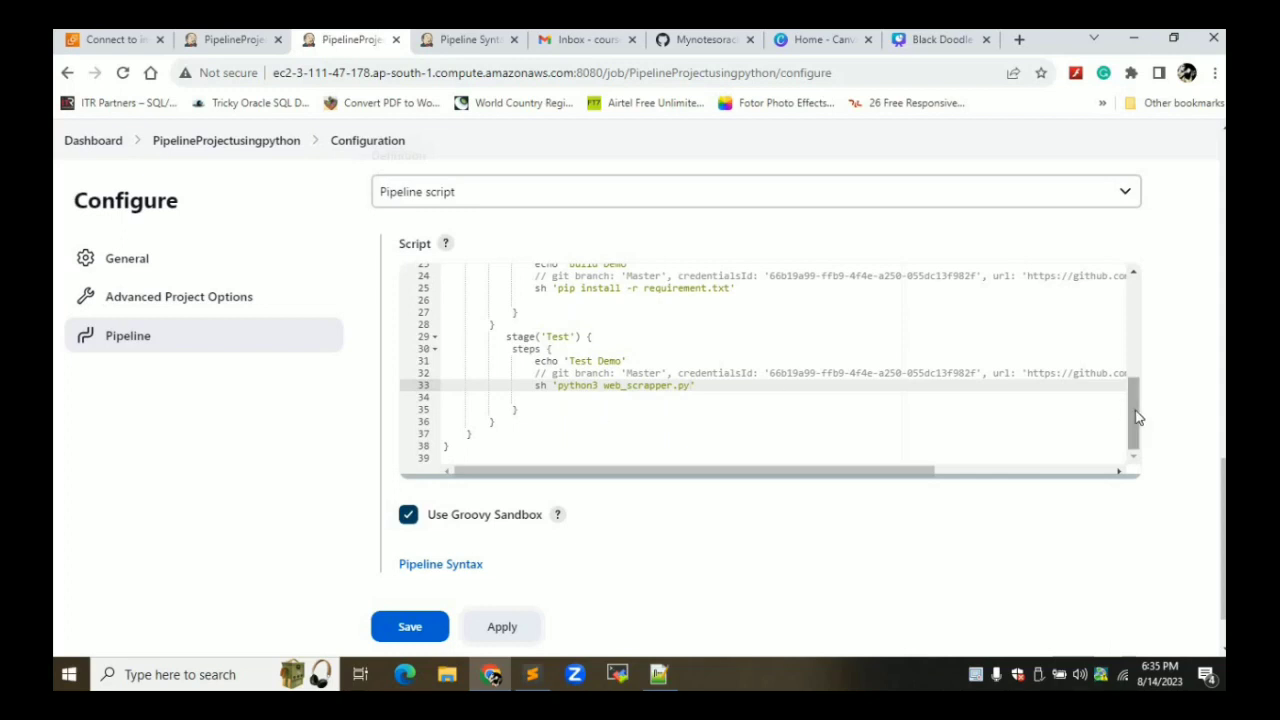
In Notepad++'s new 10 tab, select the post block on lines 35–48, including the failure mail step
{"action": "left_click", "coordinate": [658, 674]}
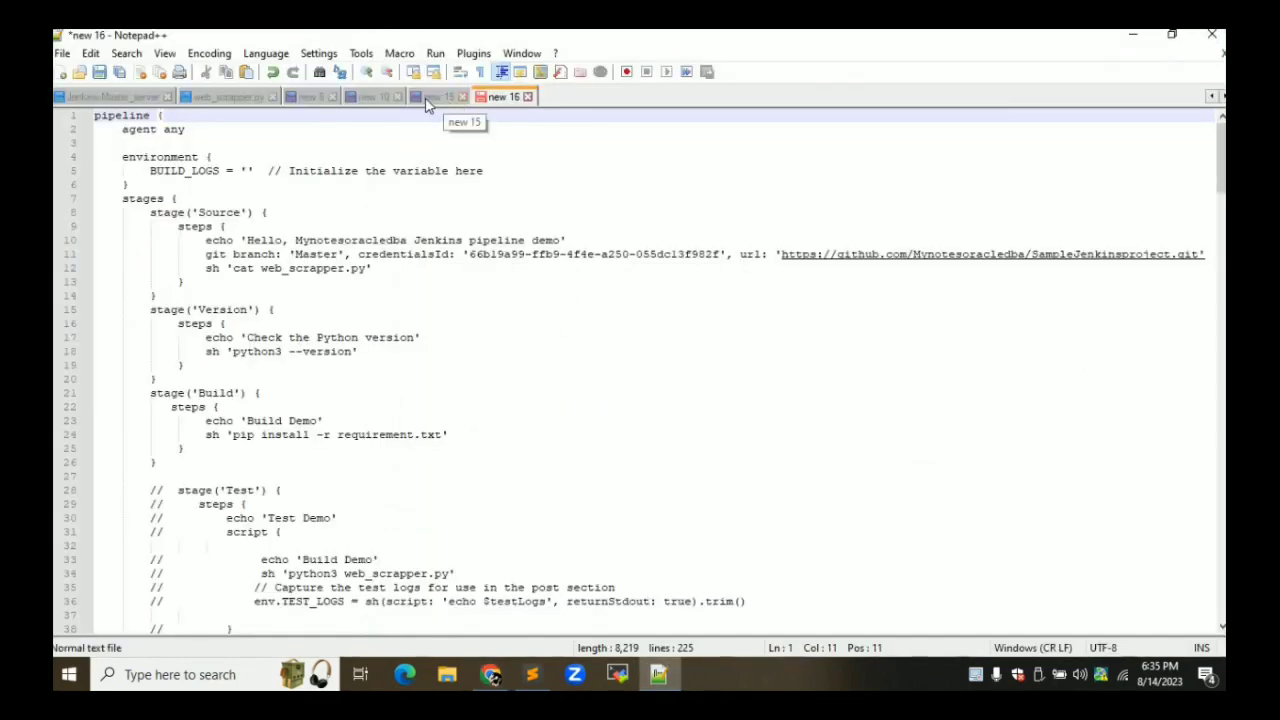
{"action": "left_click", "coordinate": [378, 100]}
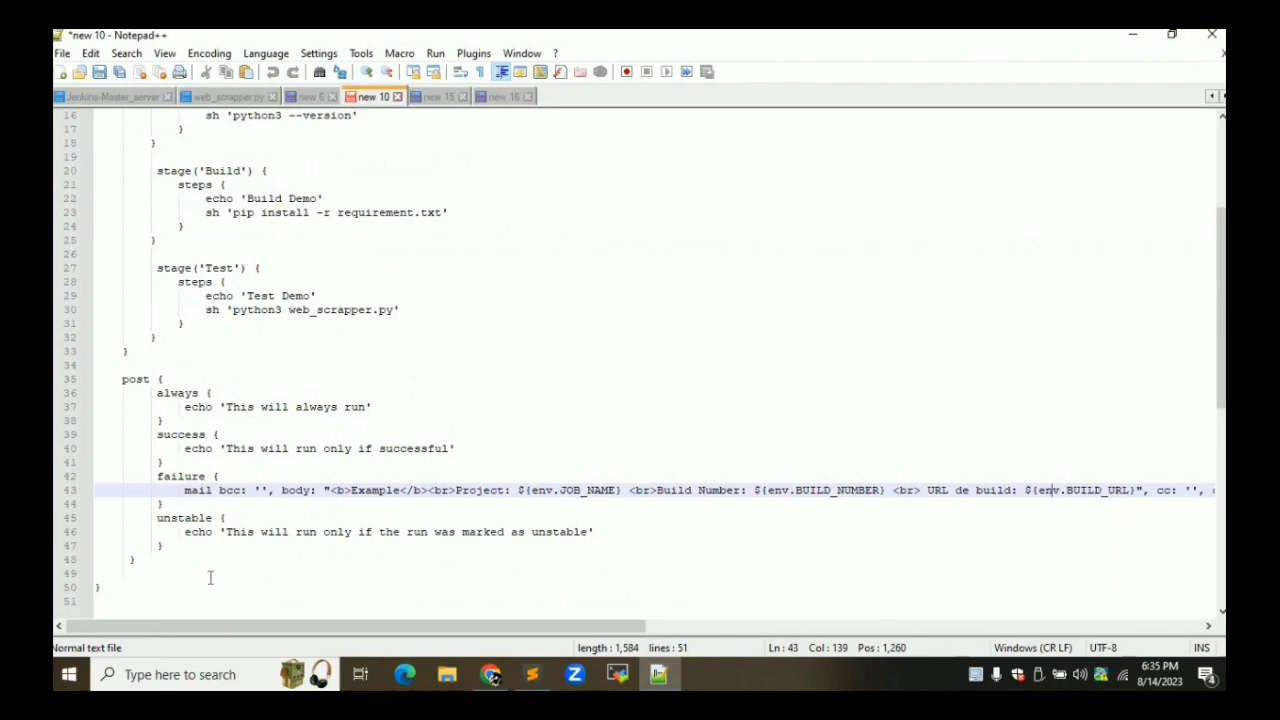
{"action": "left_click_drag", "start_coordinate": [134, 559], "coordinate": [98, 380]}
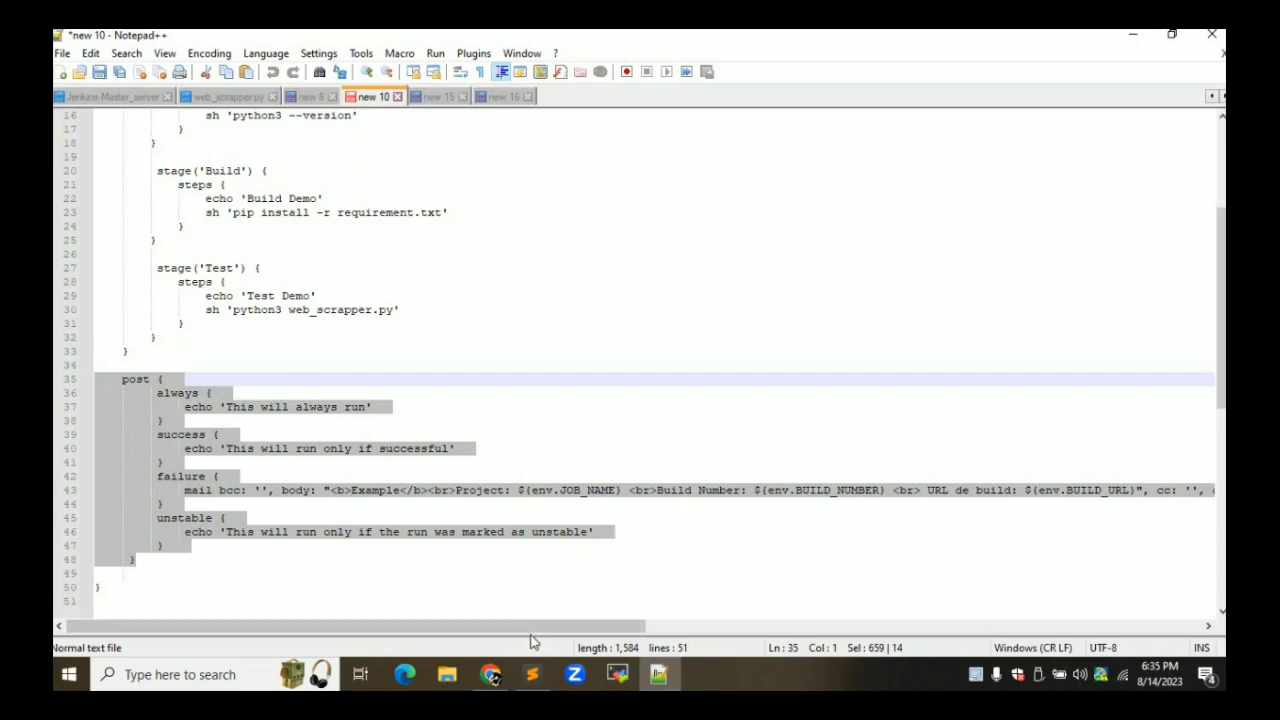
{"action": "left_click_drag", "start_coordinate": [533, 632], "coordinate": [744, 643]}
{"action": "left_click_drag", "start_coordinate": [845, 628], "coordinate": [1158, 632]}
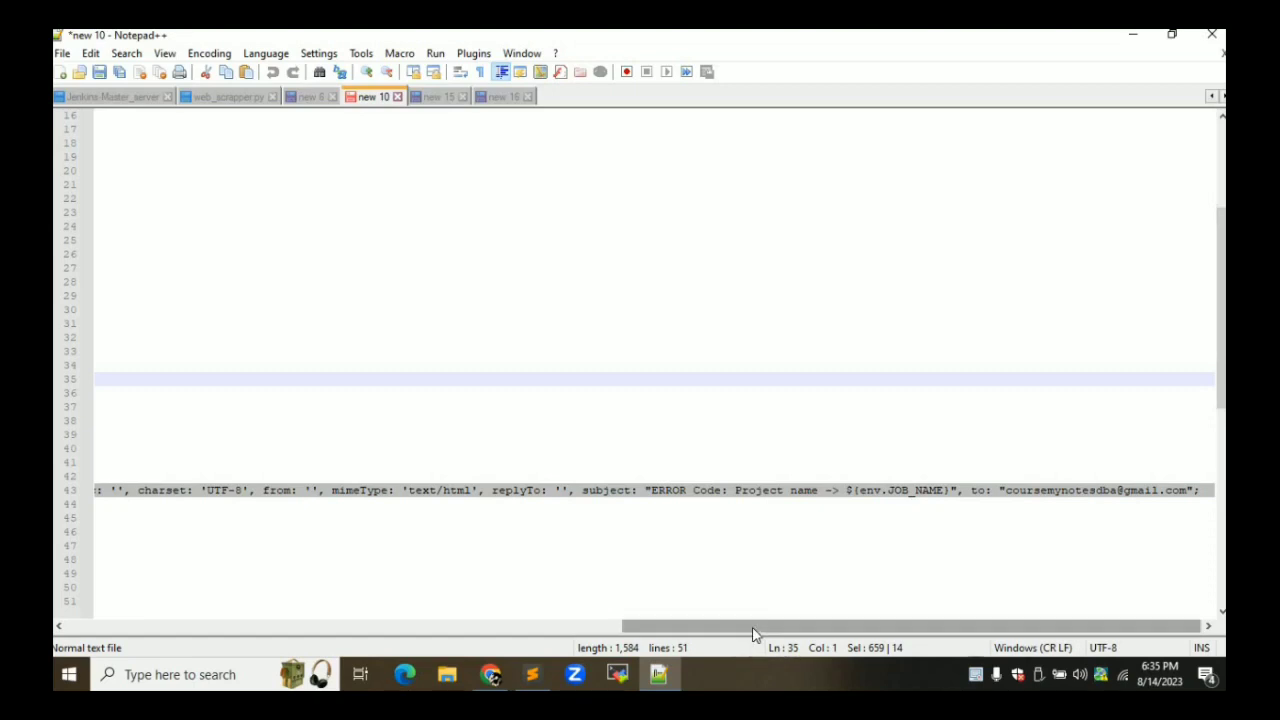
{"action": "scroll", "coordinate": [300, 590], "scroll_direction": "left", "scroll_amount": 10}
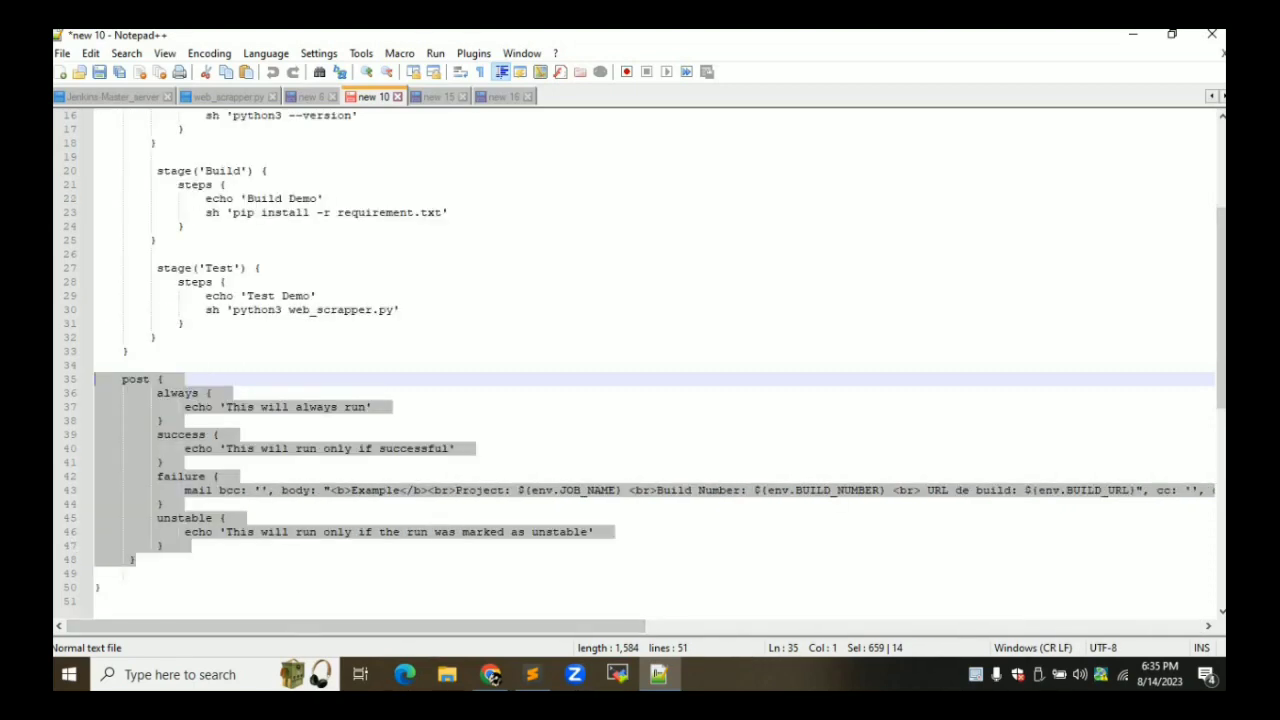
Paste the post block after the stages at line 38 and apply the configuration
{"action": "left_click", "coordinate": [491, 672]}
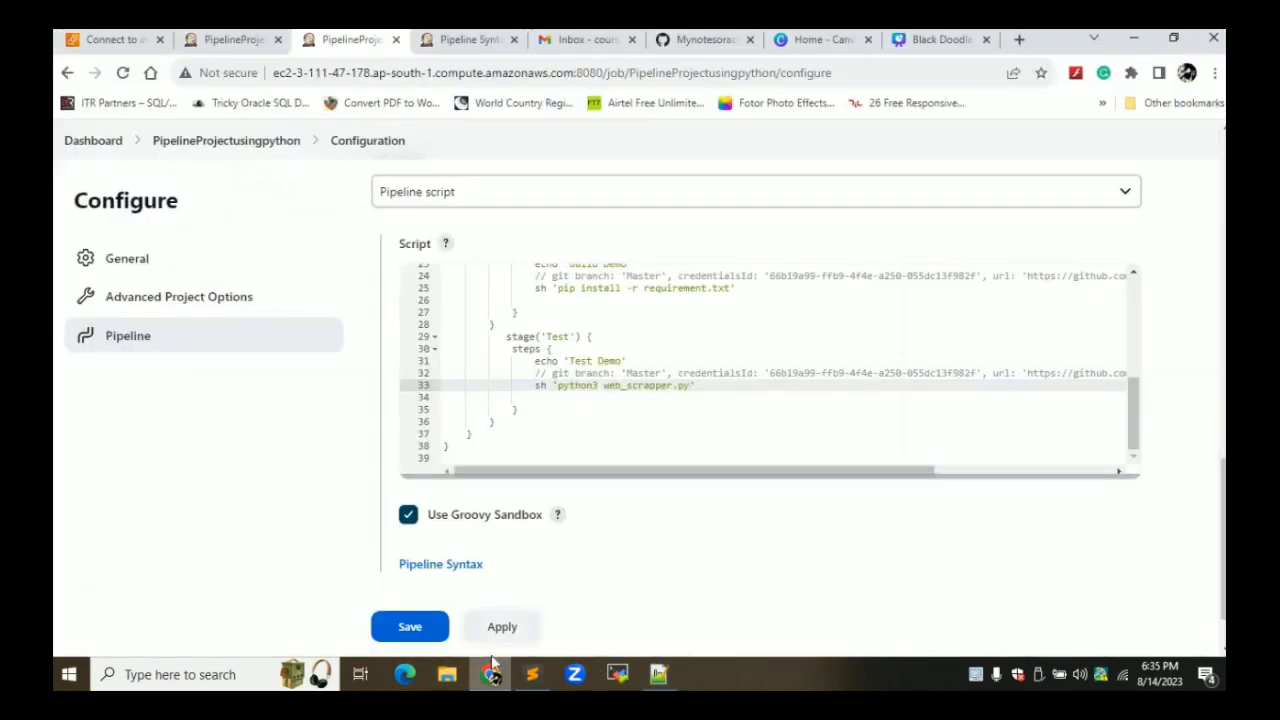
{"action": "left_click", "coordinate": [462, 447]}
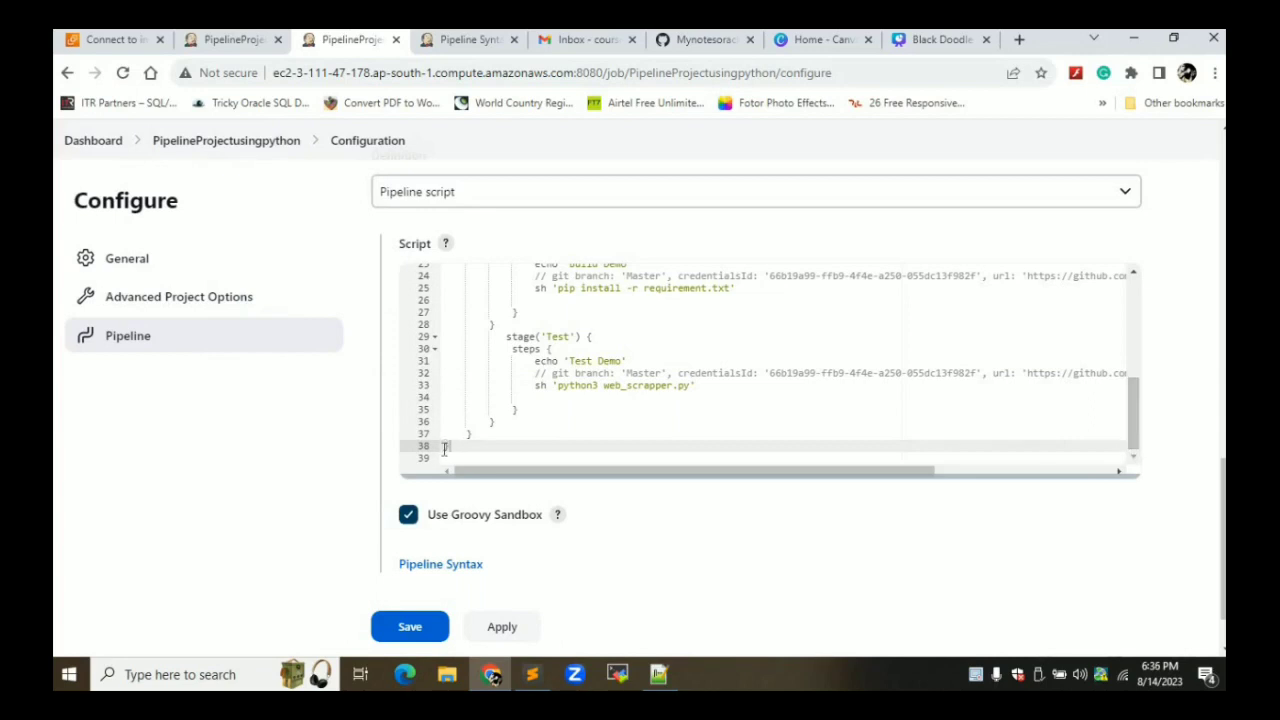
{"action": "key", "text": "Return"}
{"action": "key", "text": "Return"}
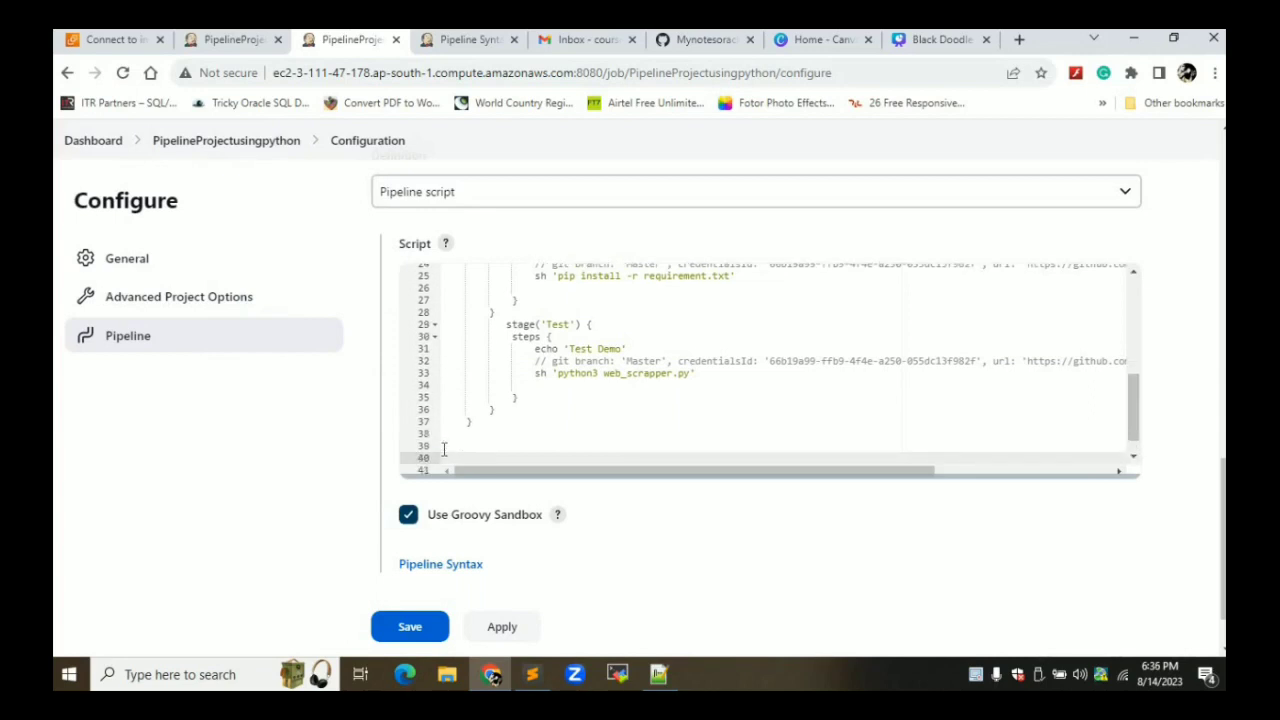
{"action": "key", "text": "Up"}
{"action": "key", "text": "Up"}
{"action": "key", "text": "ctrl+v"}
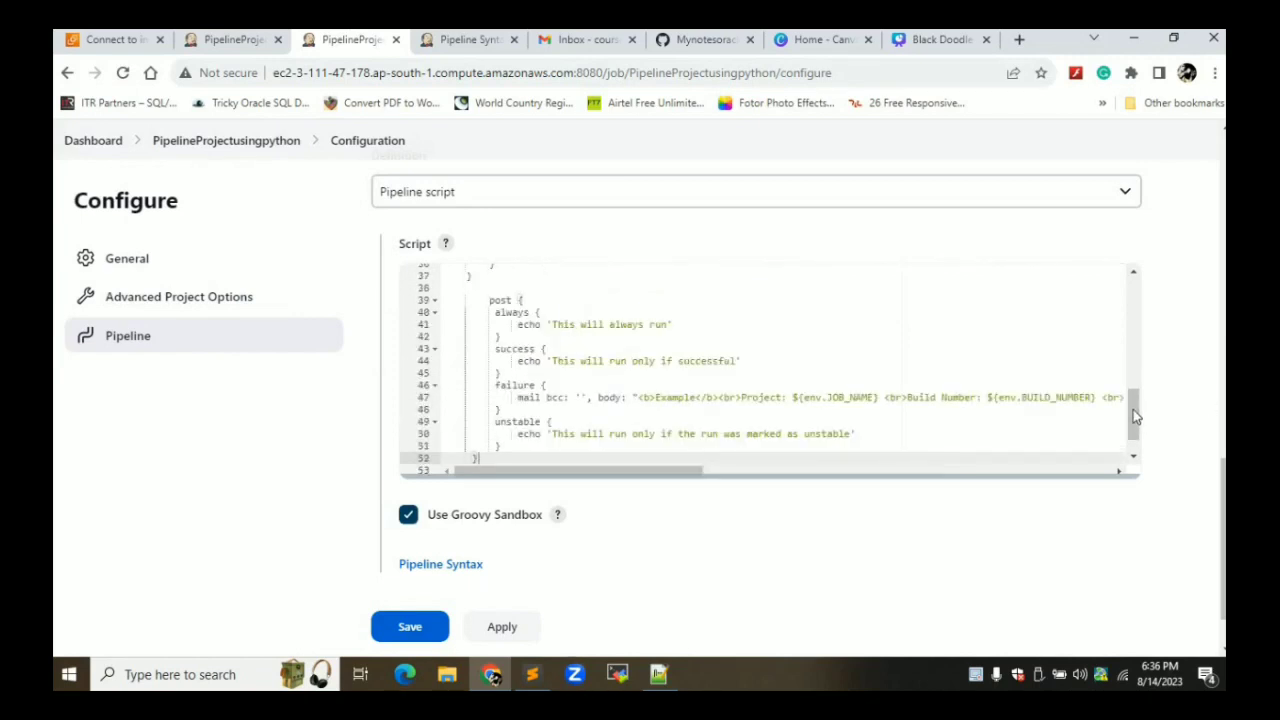
{"action": "left_click_drag", "start_coordinate": [1135, 416], "coordinate": [1133, 452]}
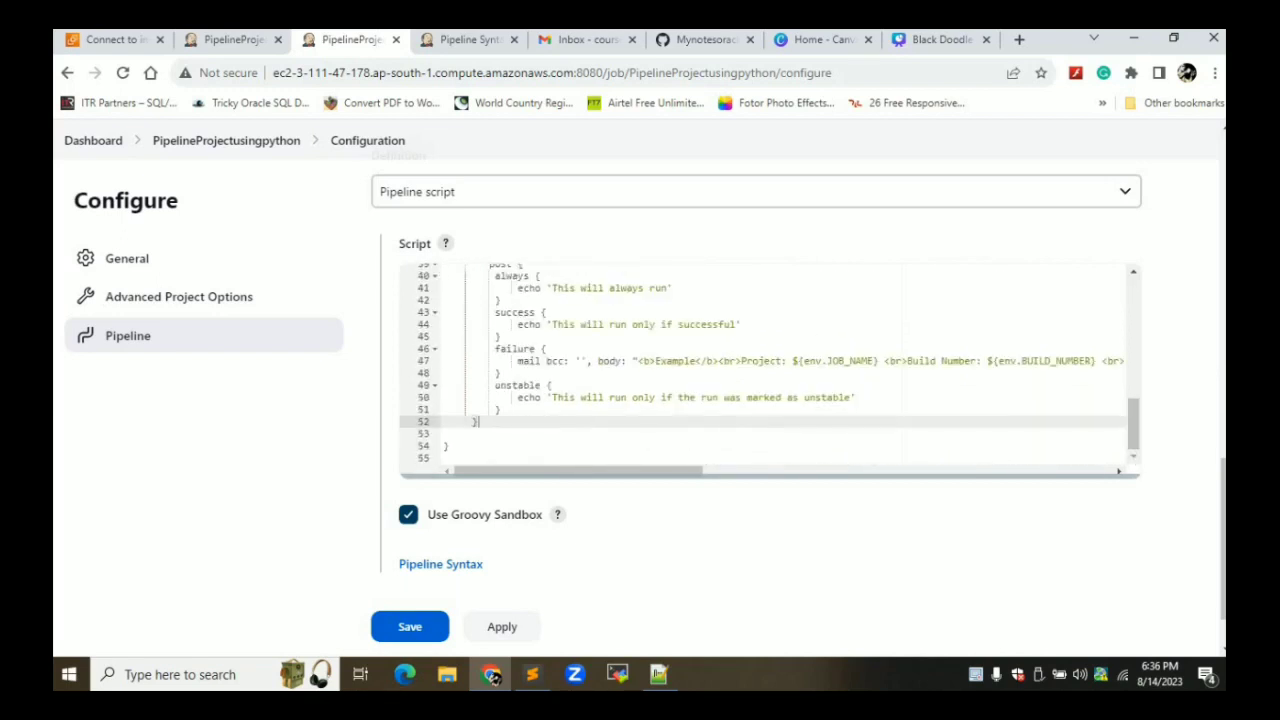
{"action": "left_click", "coordinate": [658, 674]}
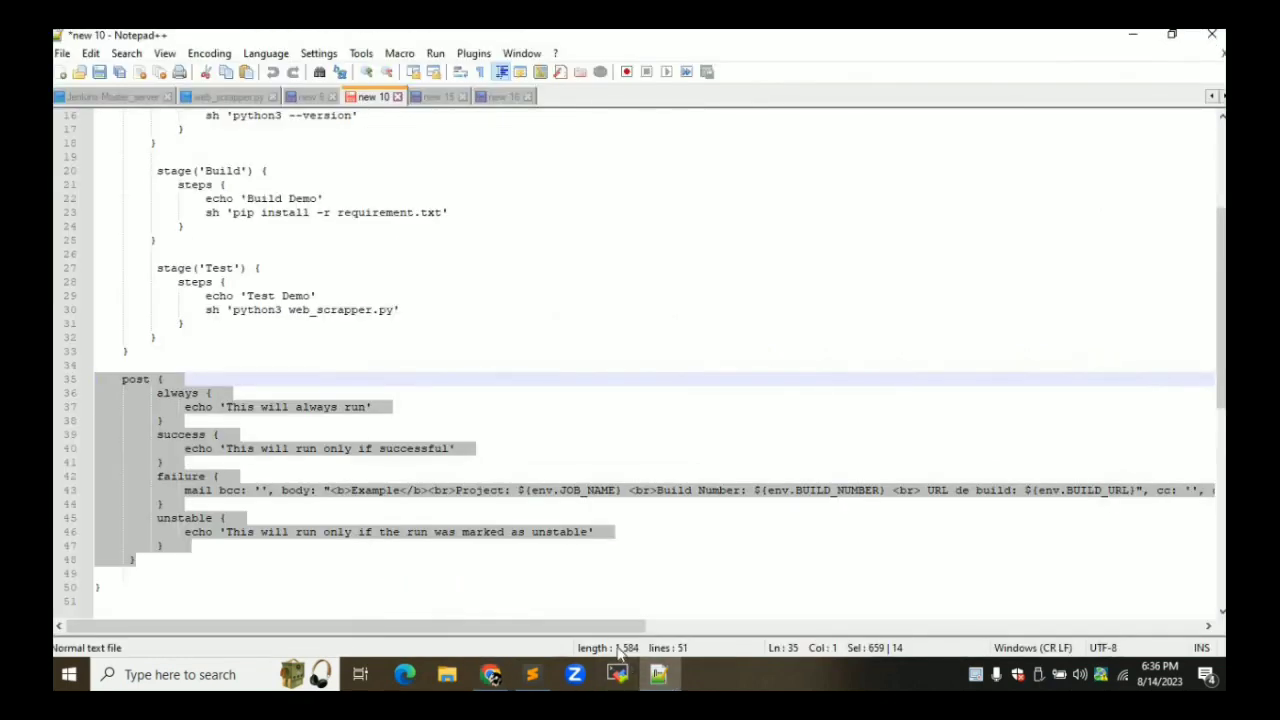
{"action": "left_click", "coordinate": [163, 380]}
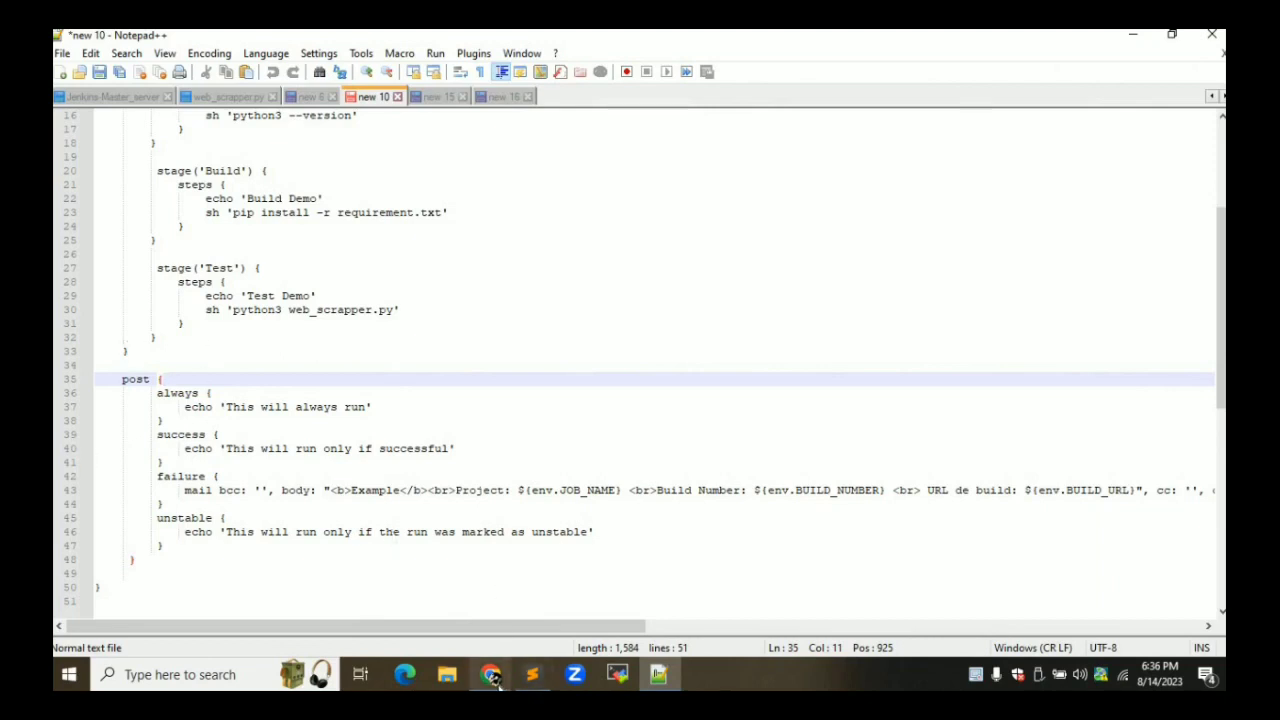
{"action": "left_click", "coordinate": [490, 674]}
{"action": "left_click", "coordinate": [500, 634]}
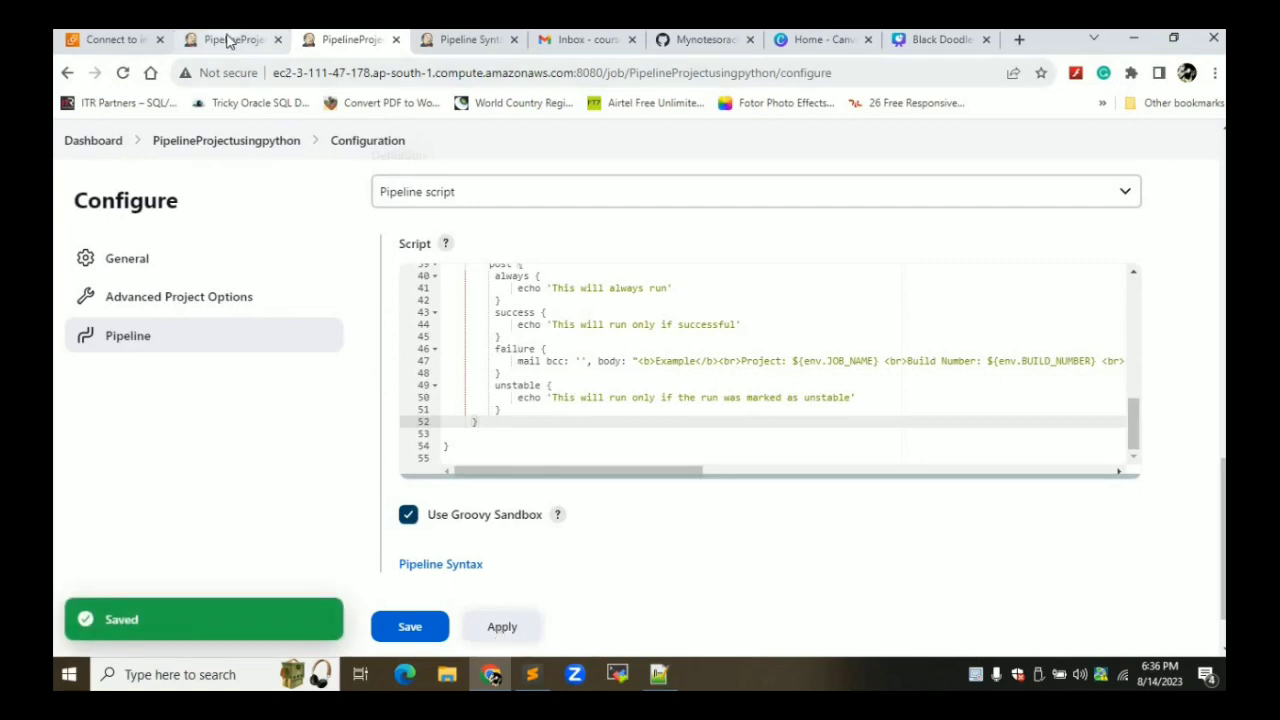
{"action": "left_click_drag", "start_coordinate": [1130, 427], "coordinate": [1124, 372]}
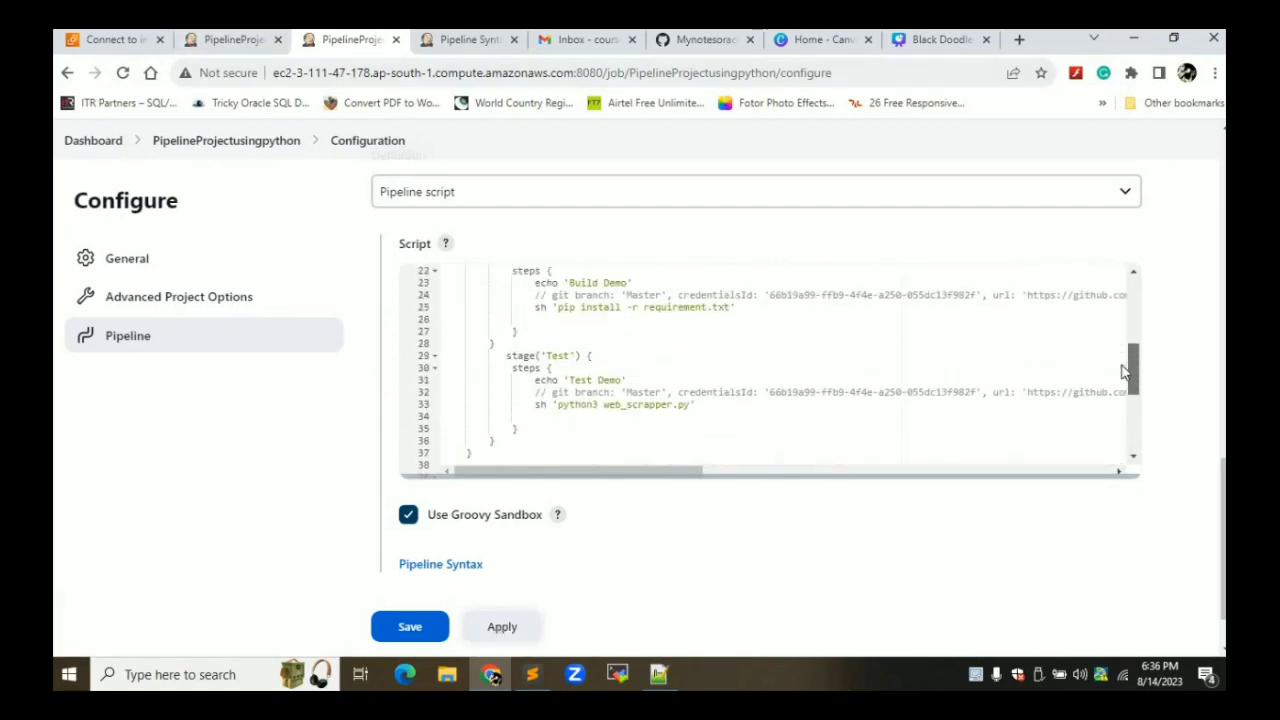
Change the Test stage's script to web_scrapperss.py on line 33 and apply
{"action": "left_click", "coordinate": [675, 418]}
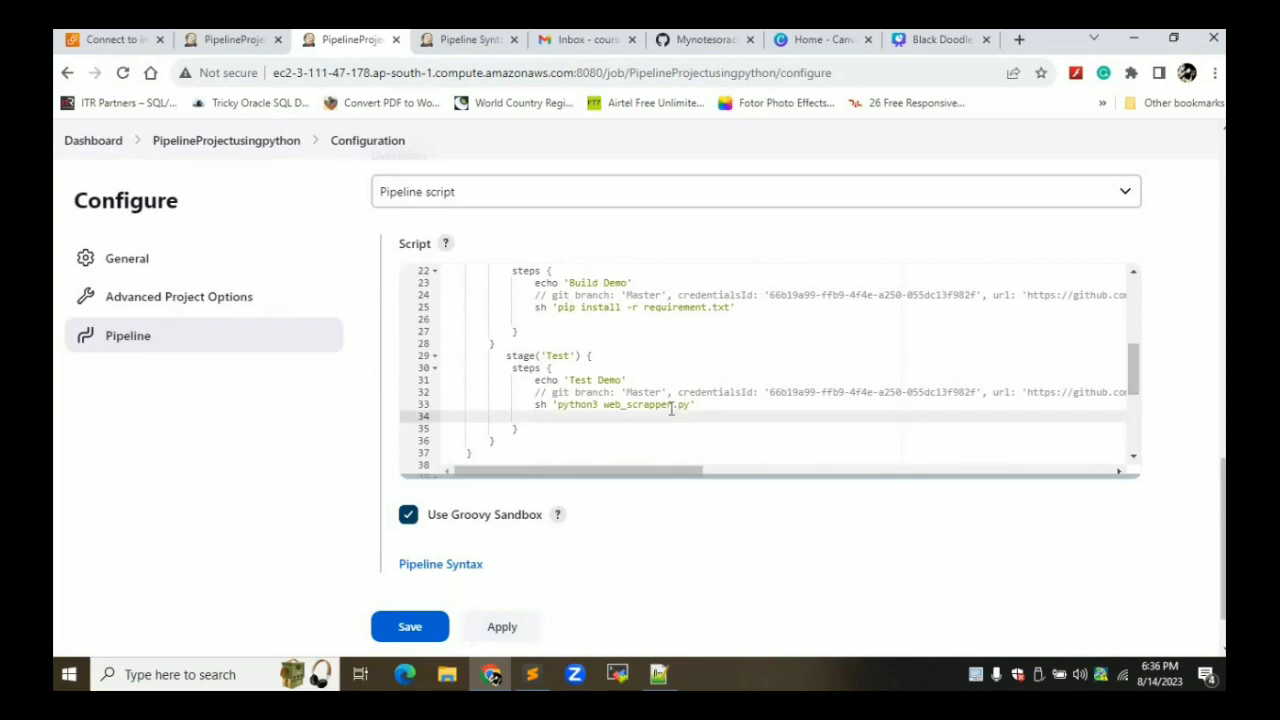
{"action": "left_click", "coordinate": [672, 405]}
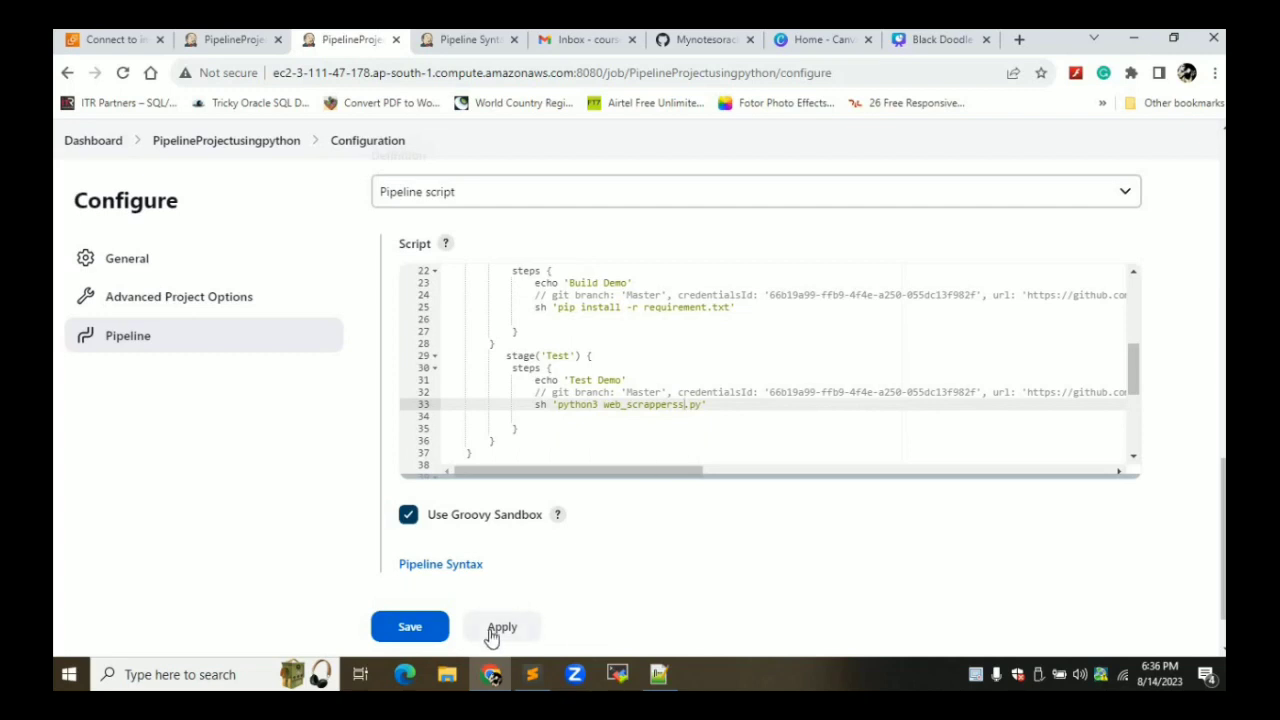
{"action": "left_click", "coordinate": [500, 627]}
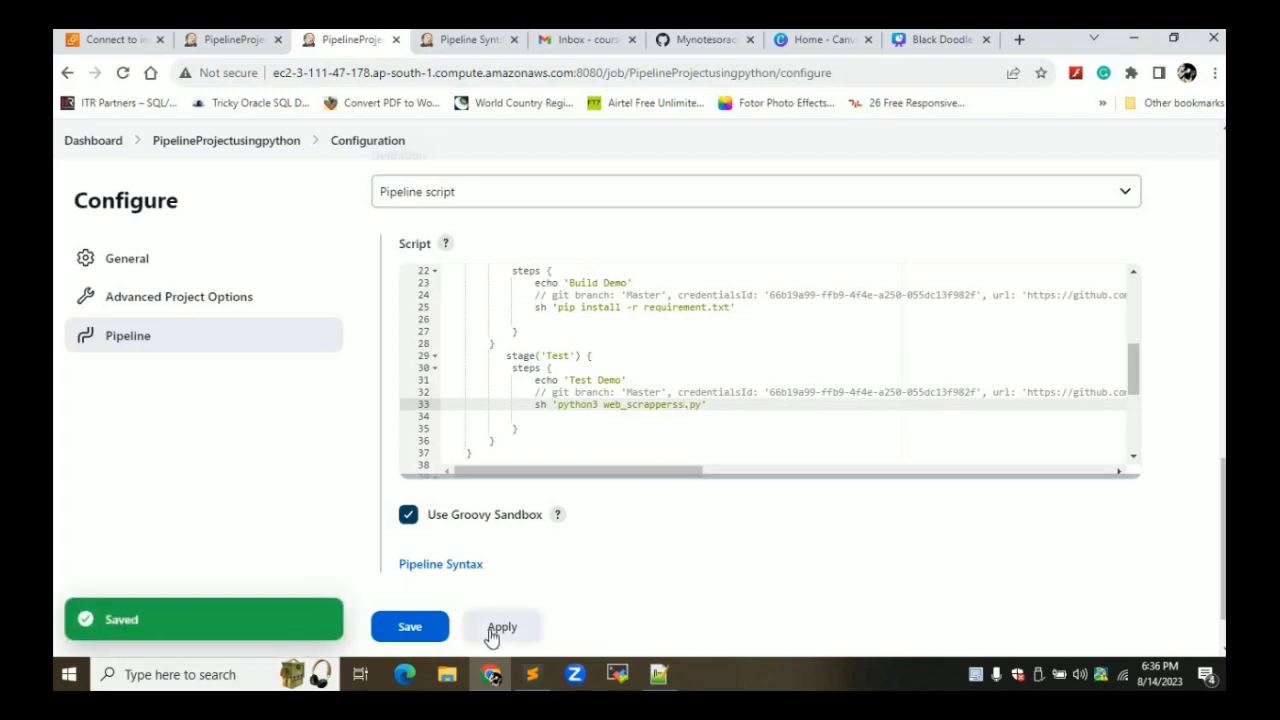
Return to the PipelineProjectusingpython project page and start a new build
{"action": "left_click", "coordinate": [236, 40]}
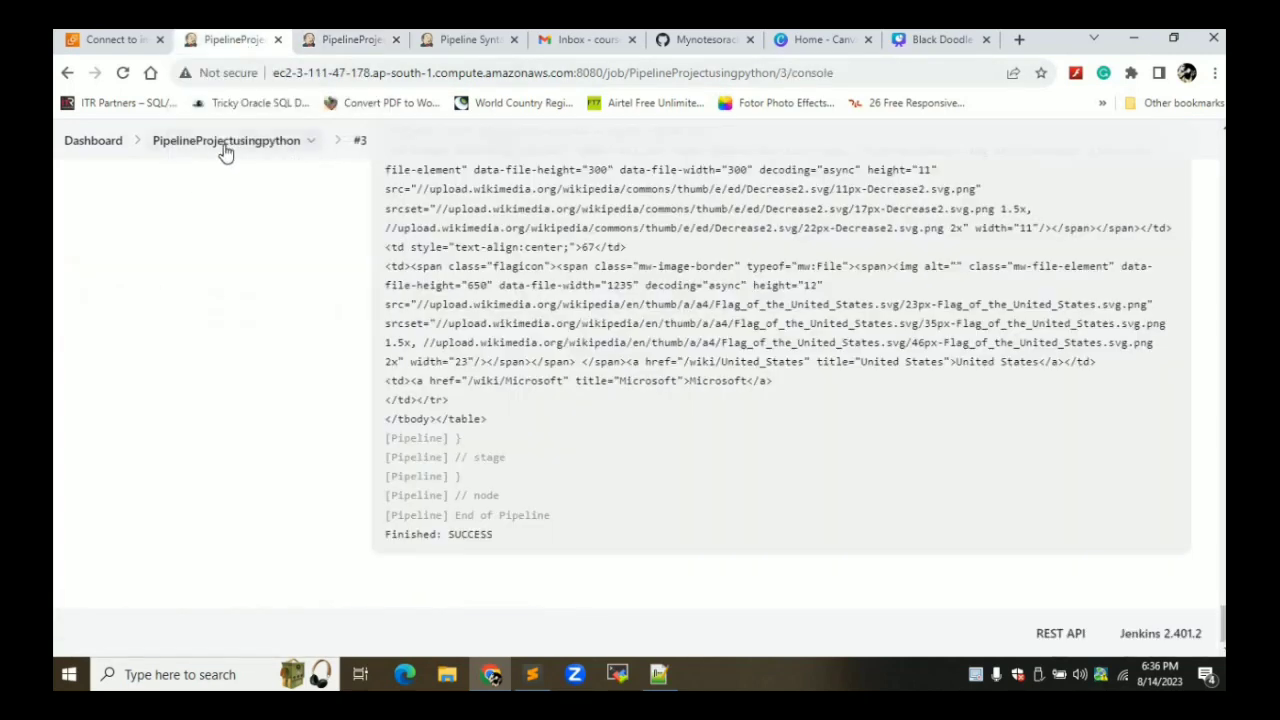
{"action": "left_click", "coordinate": [225, 146]}
{"action": "scroll", "coordinate": [829, 304], "scroll_direction": "down", "scroll_amount": 3}
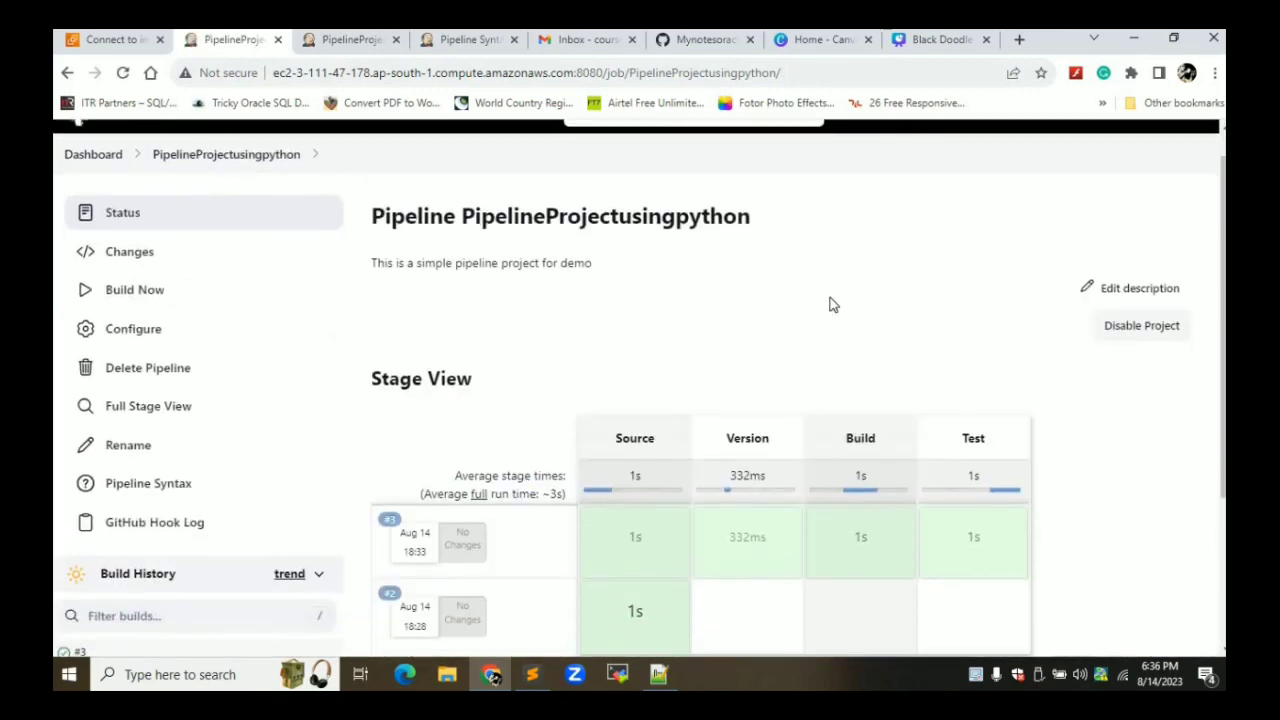
{"action": "scroll", "coordinate": [829, 304], "scroll_direction": "up", "scroll_amount": 3}
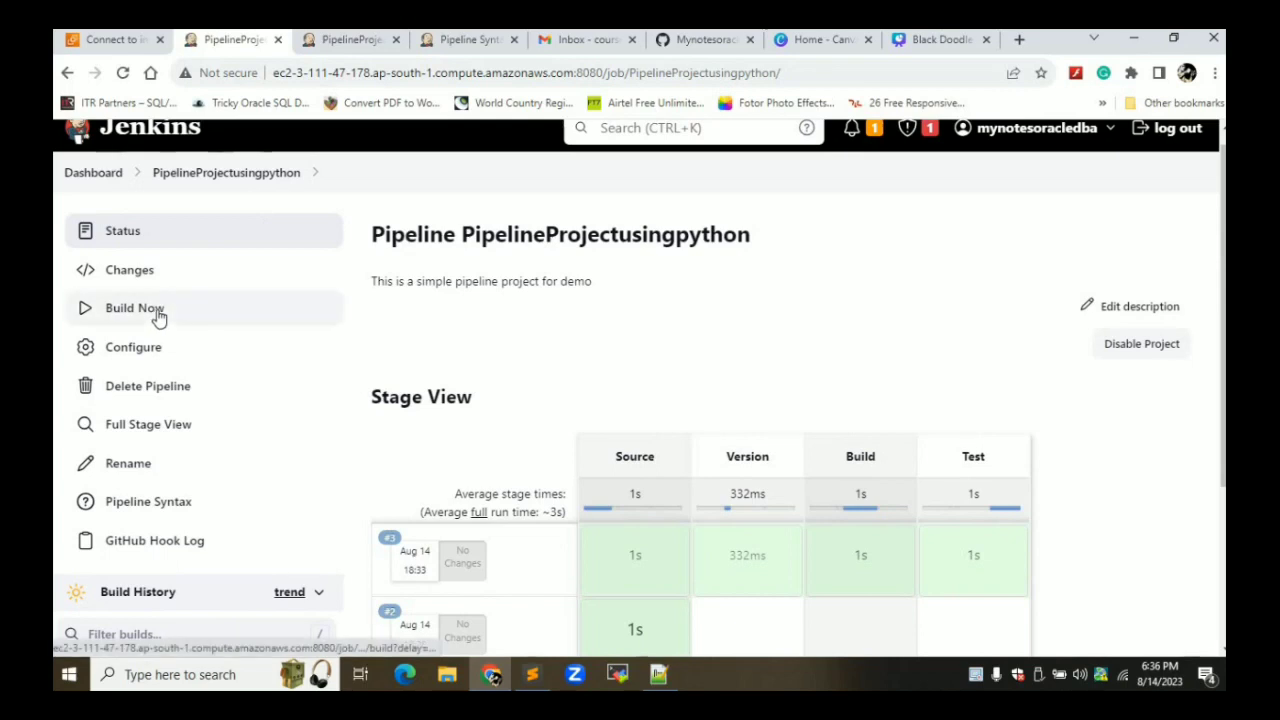
{"action": "left_click", "coordinate": [156, 317]}
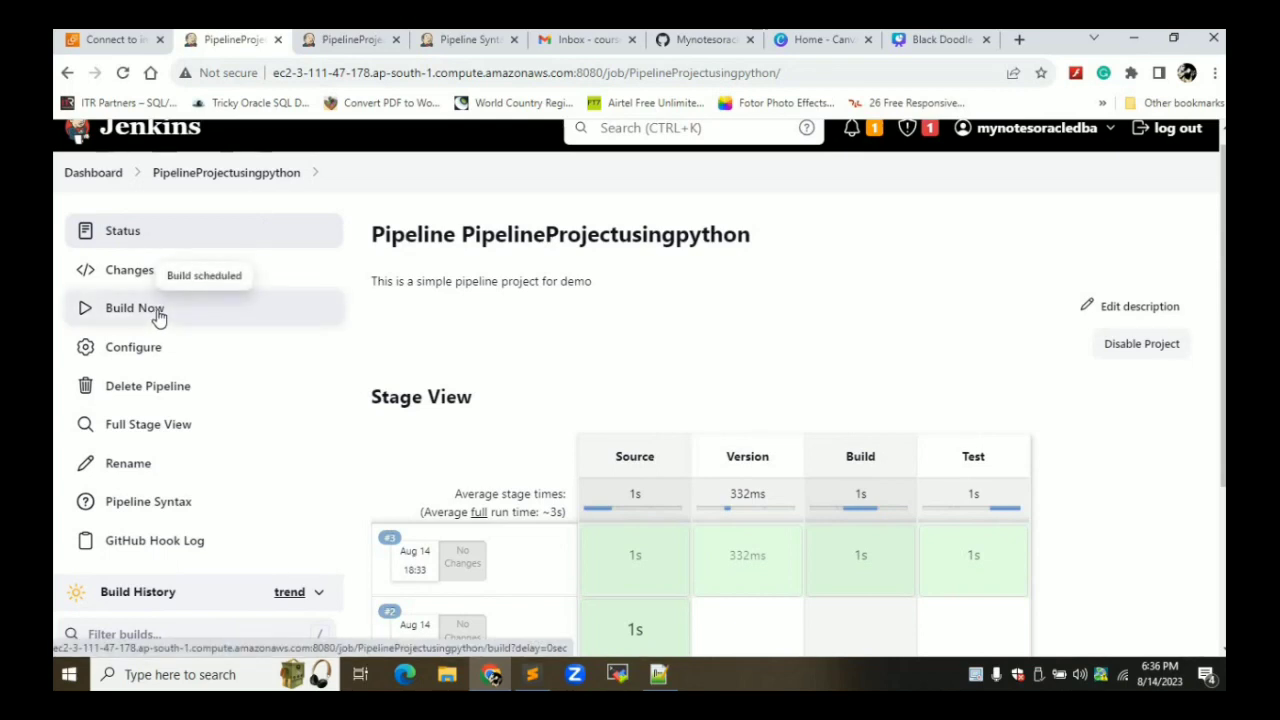
Glance at Gmail, then return to the Jenkins job and open build #4's Build History dropdown
{"action": "left_click", "coordinate": [594, 46]}
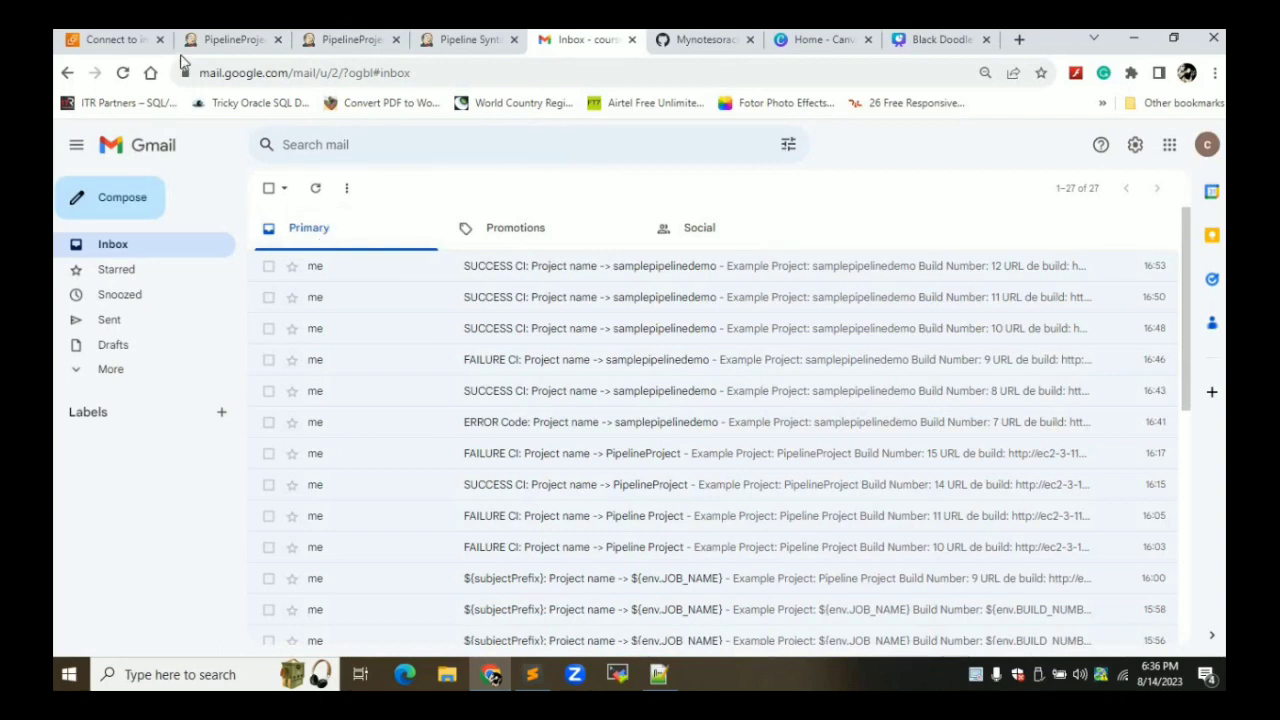
{"action": "left_click", "coordinate": [208, 40]}
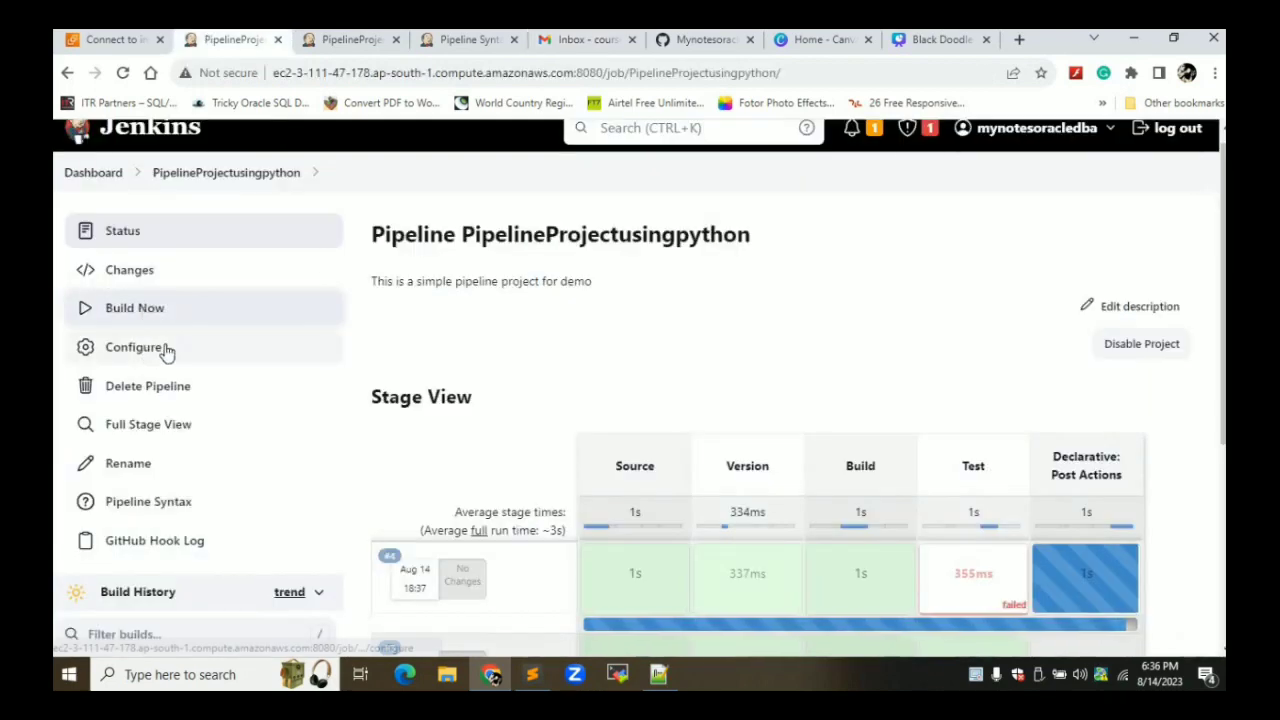
{"action": "scroll", "coordinate": [160, 348], "scroll_direction": "down", "scroll_amount": 1}
{"action": "scroll", "coordinate": [166, 351], "scroll_direction": "down", "scroll_amount": 2}
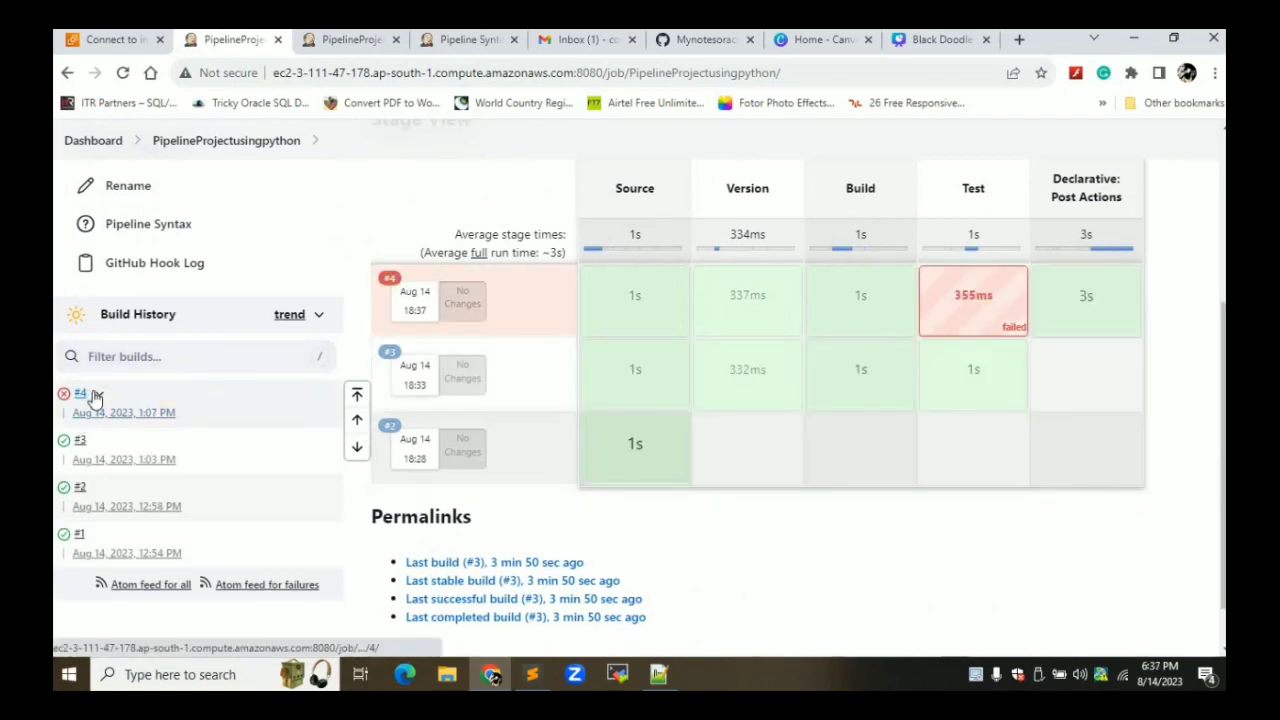
{"action": "left_click", "coordinate": [95, 397]}
Read build #4's console log down to Finished: FAILURE, highlight 'This will always run', then view Gmail
{"action": "left_click", "coordinate": [137, 468]}
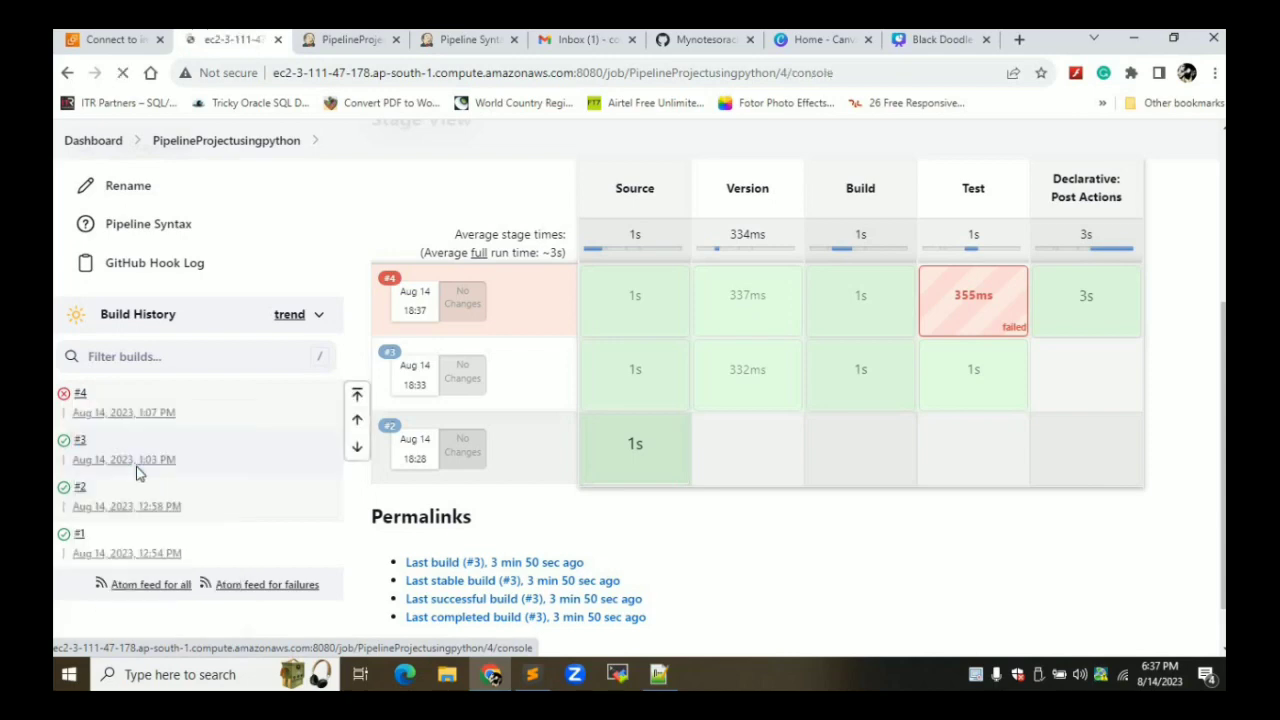
{"action": "scroll", "coordinate": [676, 338], "scroll_direction": "down", "scroll_amount": 5}
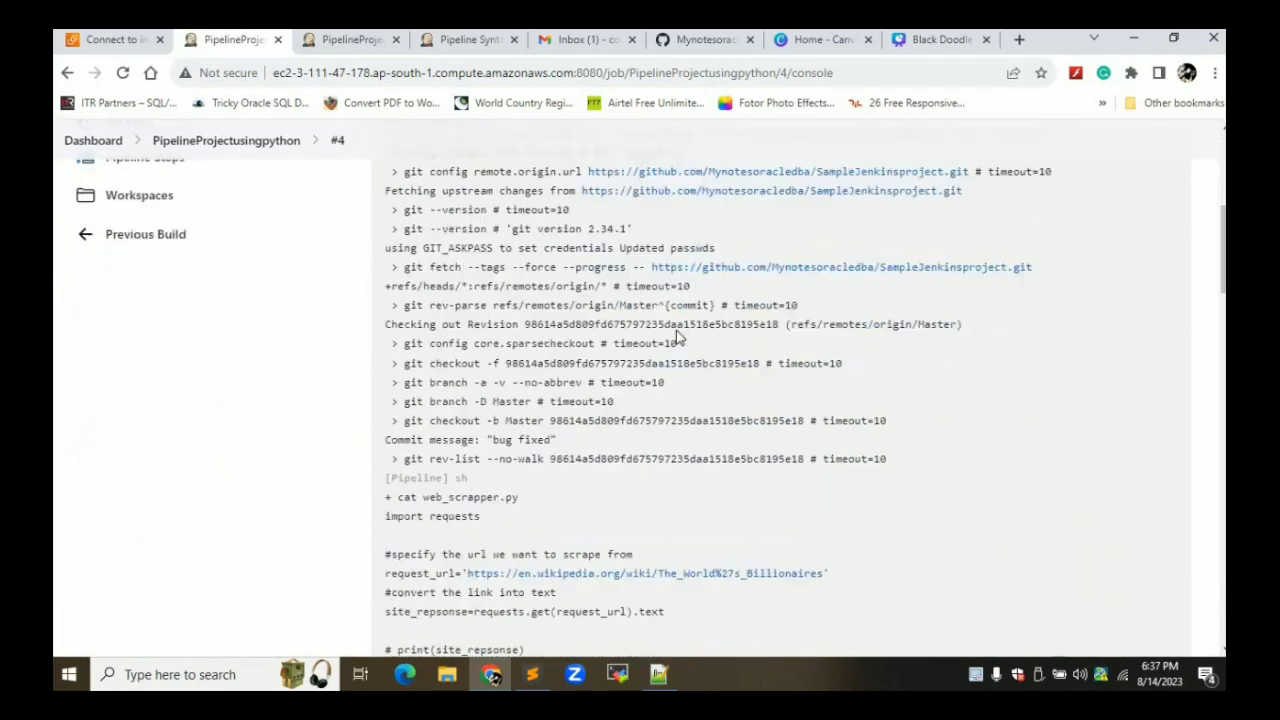
{"action": "scroll", "coordinate": [676, 338], "scroll_direction": "down", "scroll_amount": 10}
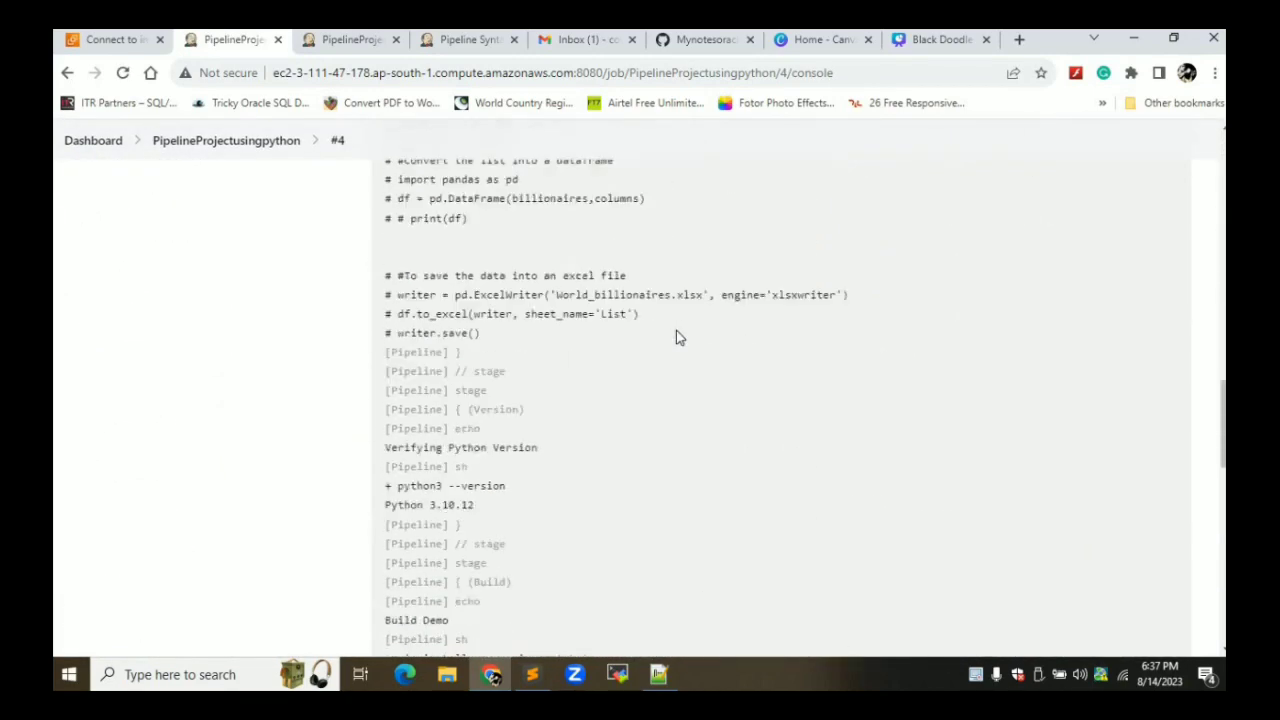
{"action": "scroll", "coordinate": [676, 338], "scroll_direction": "down", "scroll_amount": 2}
{"action": "scroll", "coordinate": [676, 338], "scroll_direction": "down", "scroll_amount": 10}
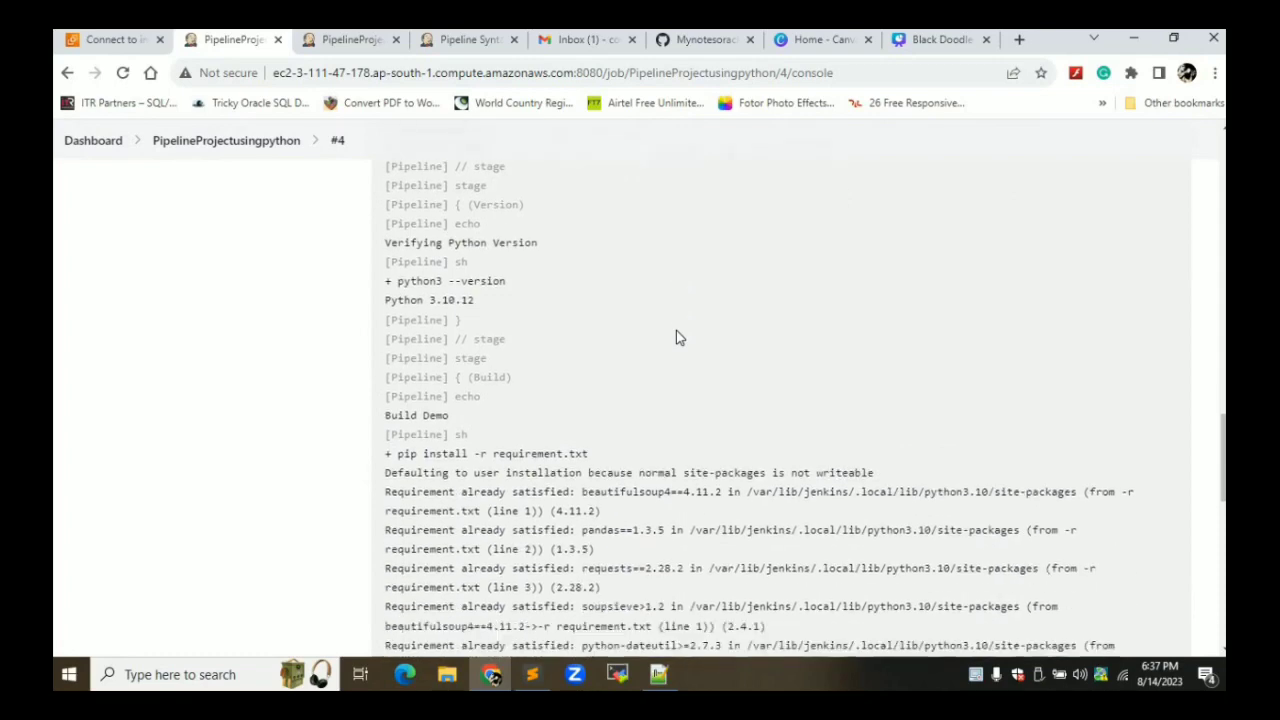
{"action": "scroll", "coordinate": [676, 338], "scroll_direction": "down", "scroll_amount": 5}
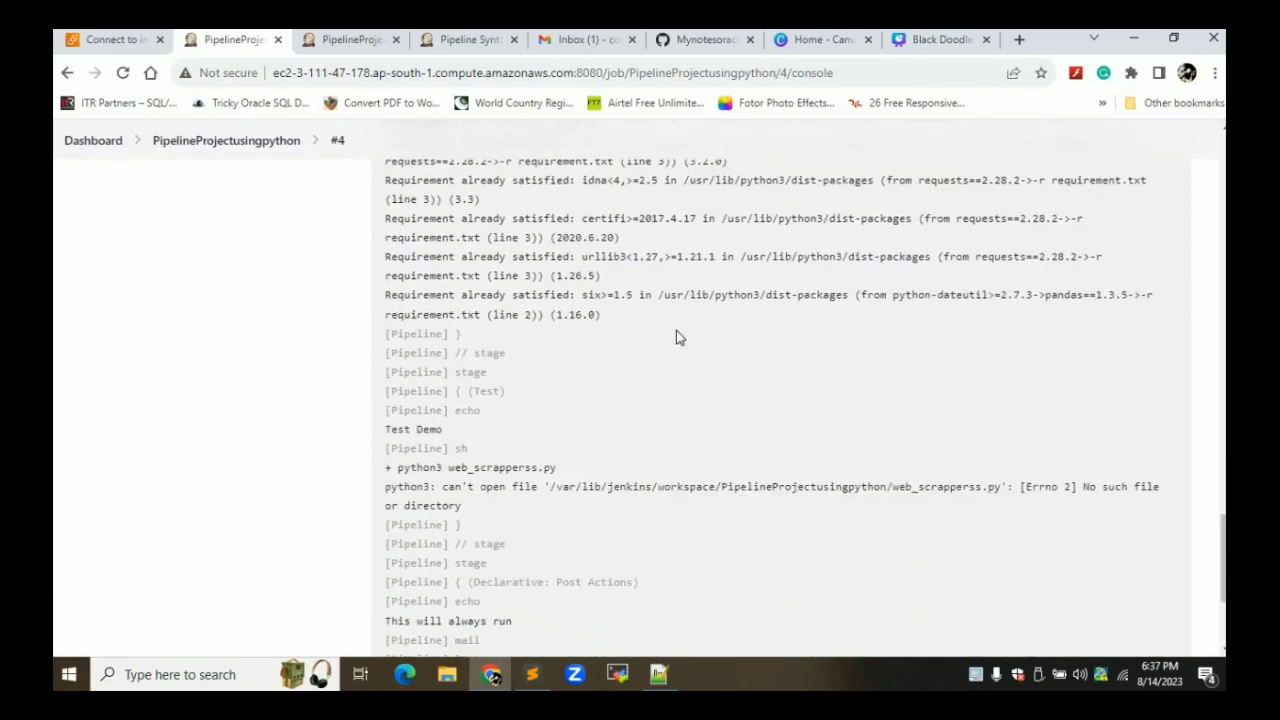
{"action": "scroll", "coordinate": [676, 338], "scroll_direction": "down", "scroll_amount": 1}
{"action": "scroll", "coordinate": [676, 338], "scroll_direction": "down", "scroll_amount": 1}
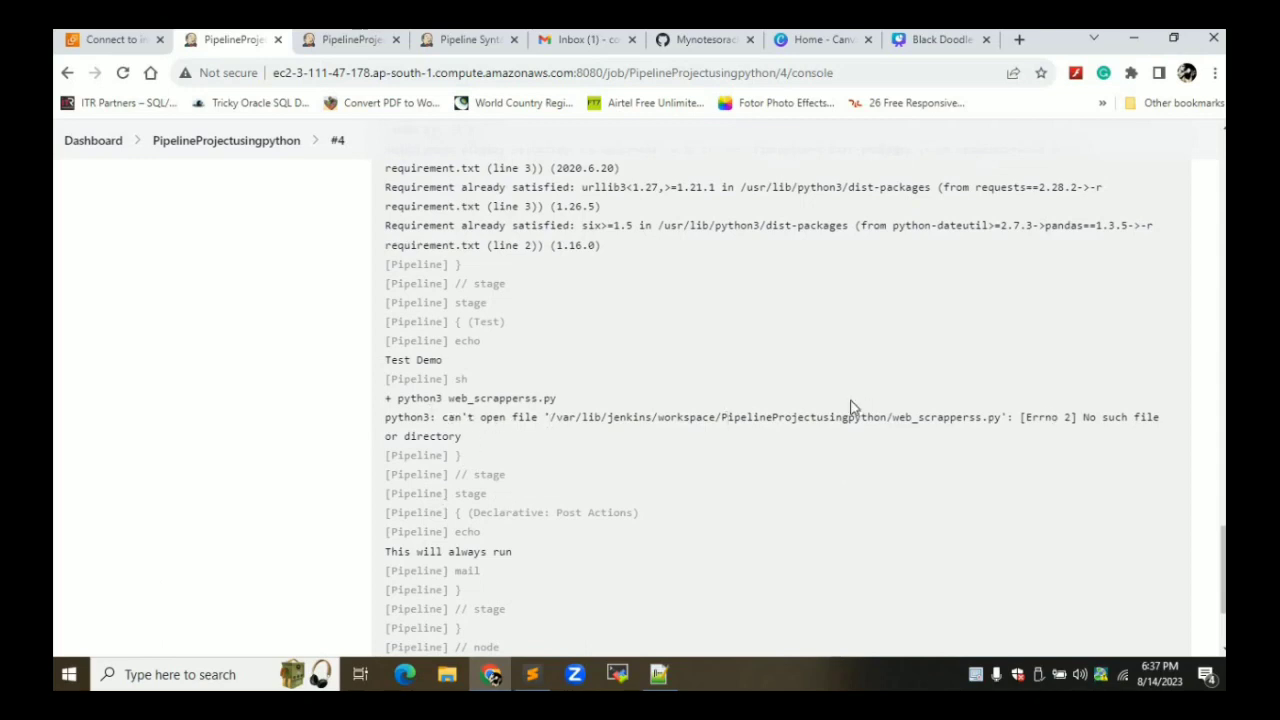
{"action": "scroll", "coordinate": [851, 407], "scroll_direction": "down", "scroll_amount": 1}
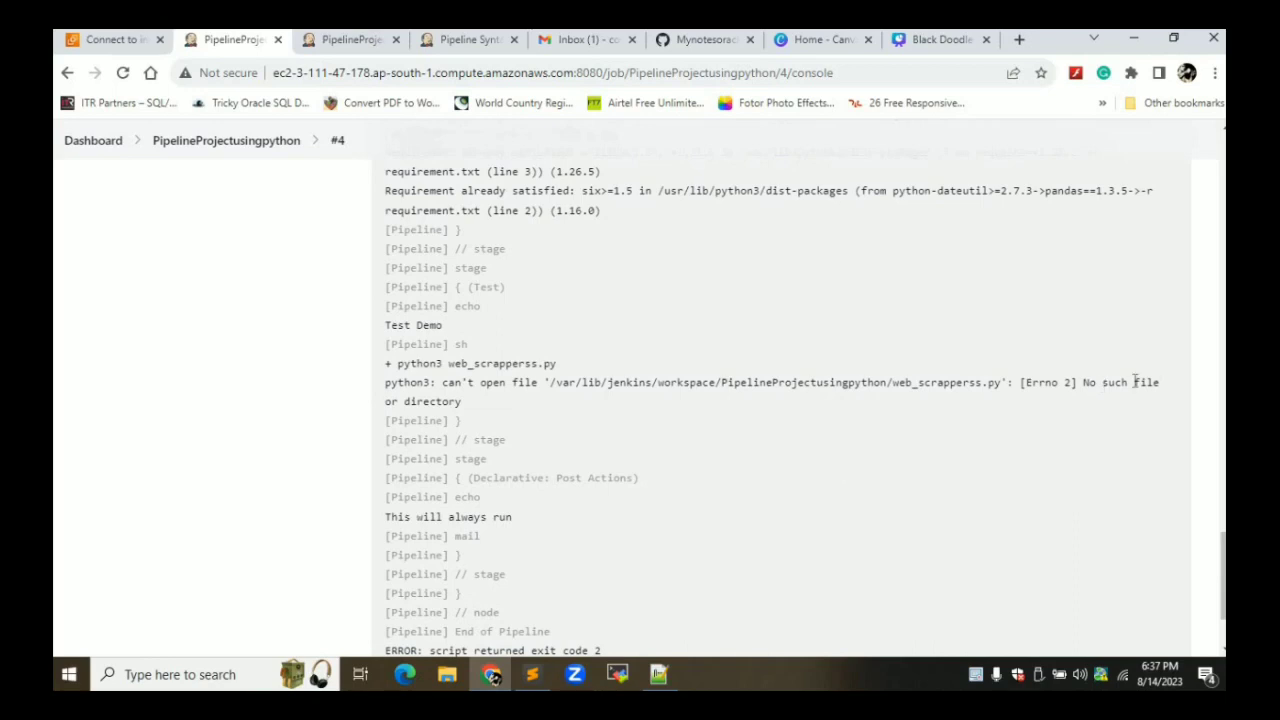
{"action": "scroll", "coordinate": [768, 466], "scroll_direction": "down", "scroll_amount": 4}
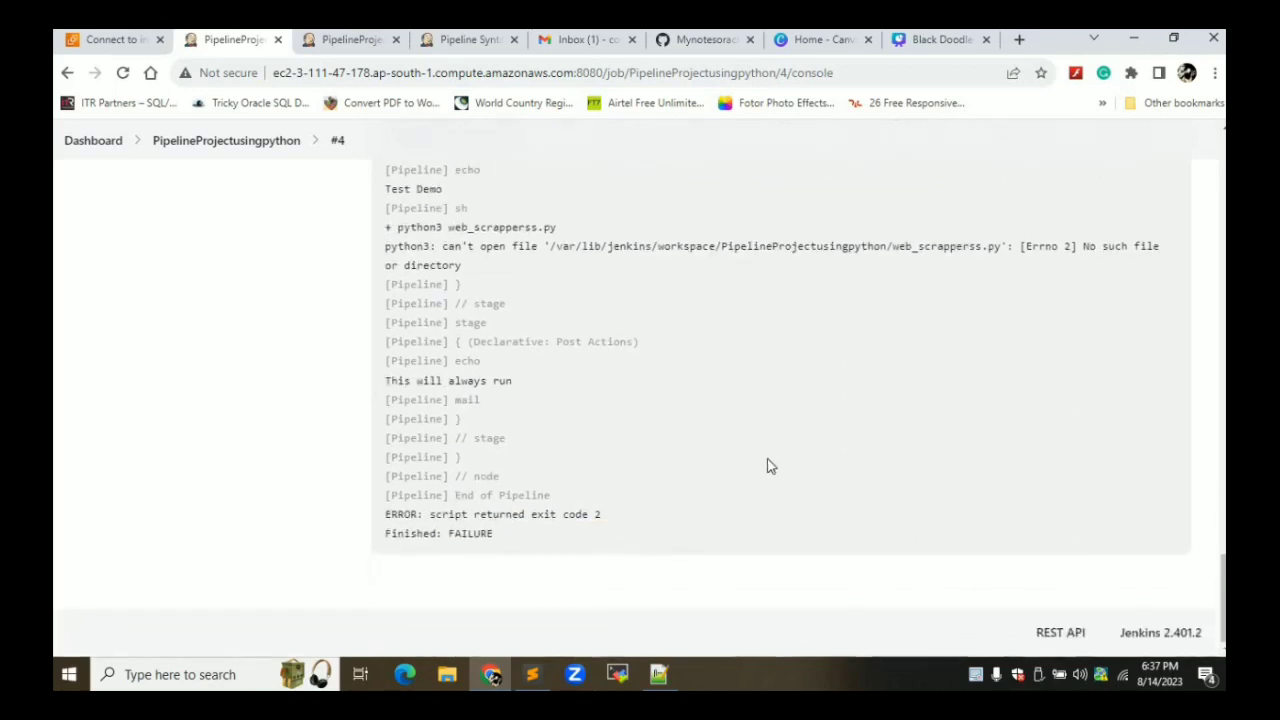
{"action": "triple_click", "coordinate": [446, 382]}
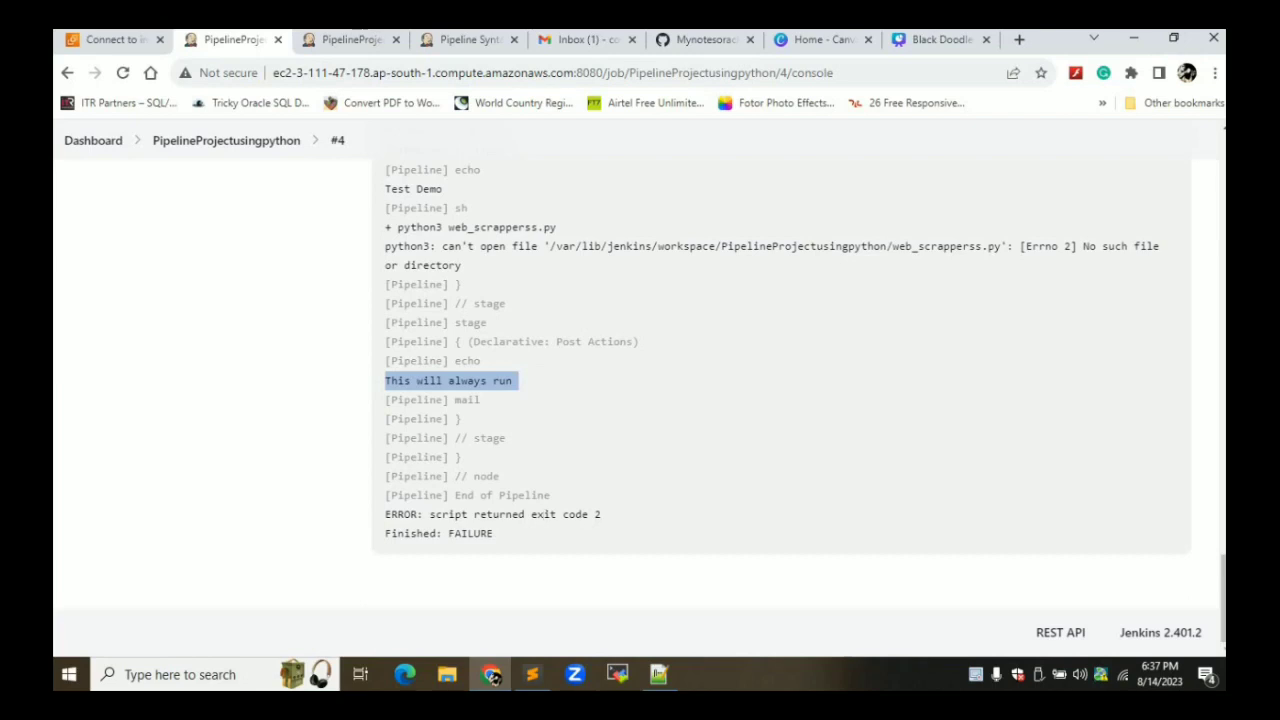
{"action": "left_click", "coordinate": [612, 44]}
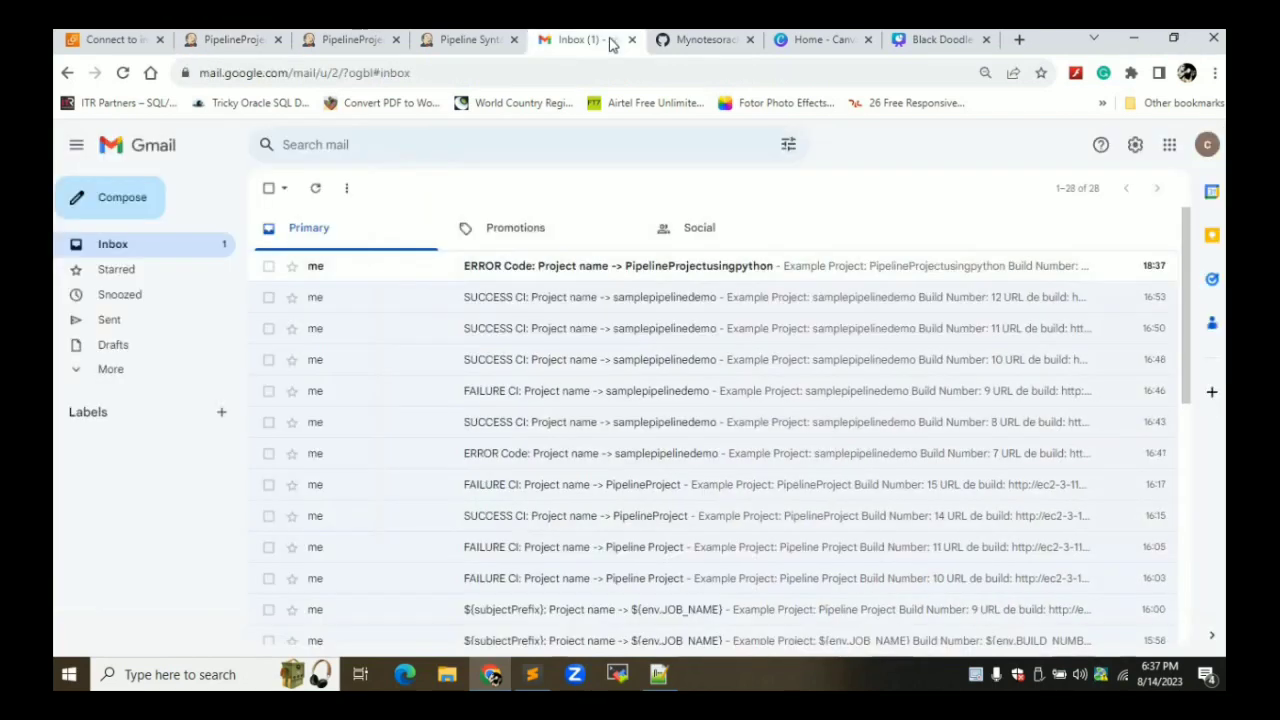
Open the top ERROR Code email and confirm it names PipelineProjectusingpython with Build Number 4
{"action": "left_click", "coordinate": [530, 270]}
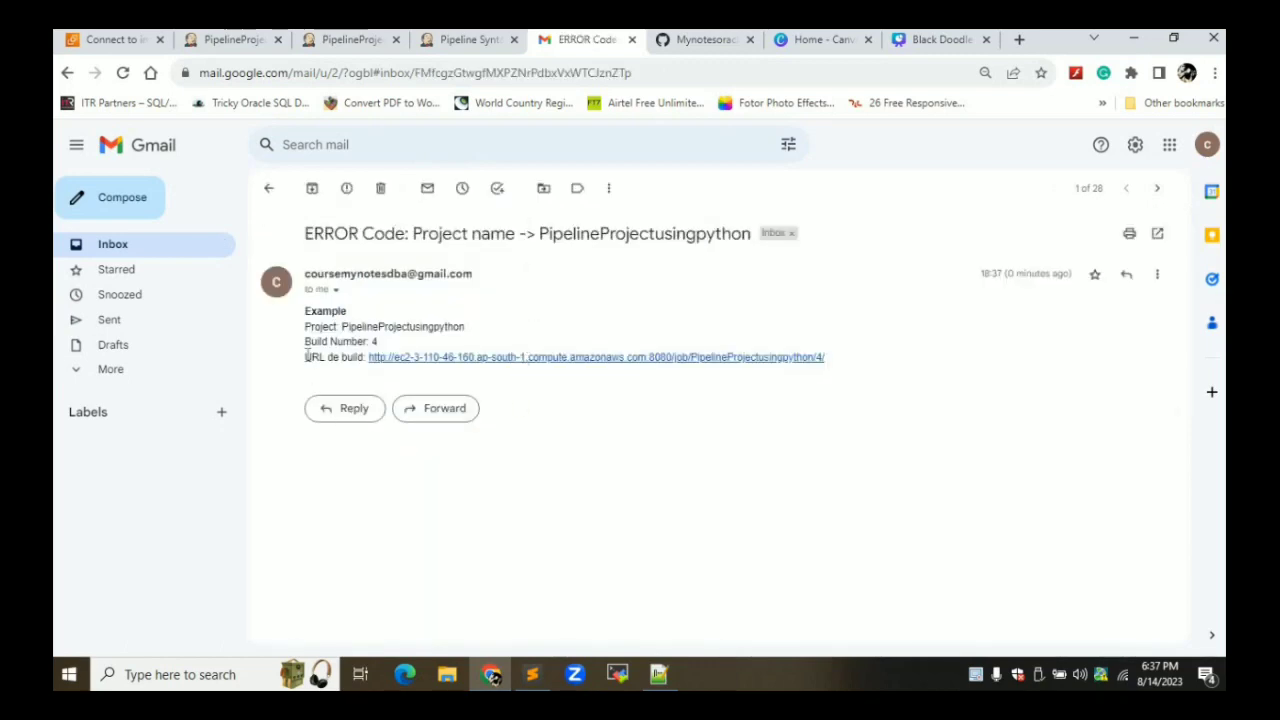
{"action": "double_click", "coordinate": [319, 328]}
{"action": "double_click", "coordinate": [362, 329]}
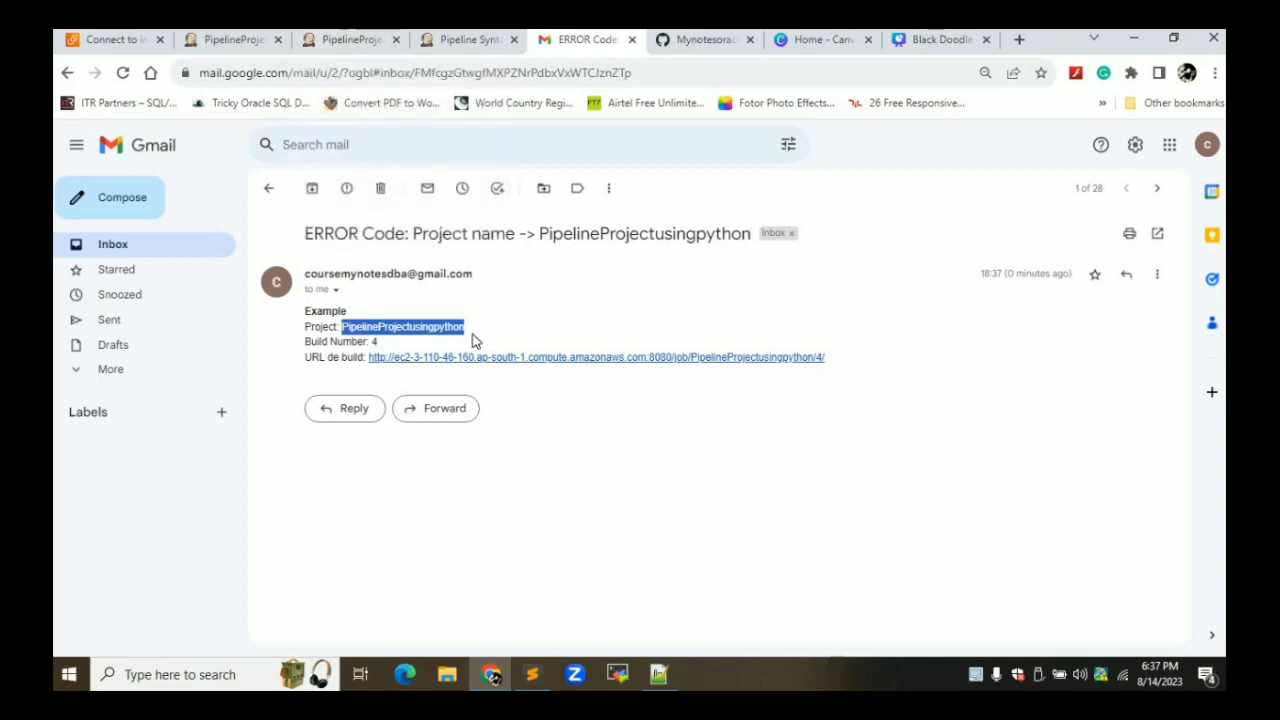
{"action": "left_click", "coordinate": [376, 344]}
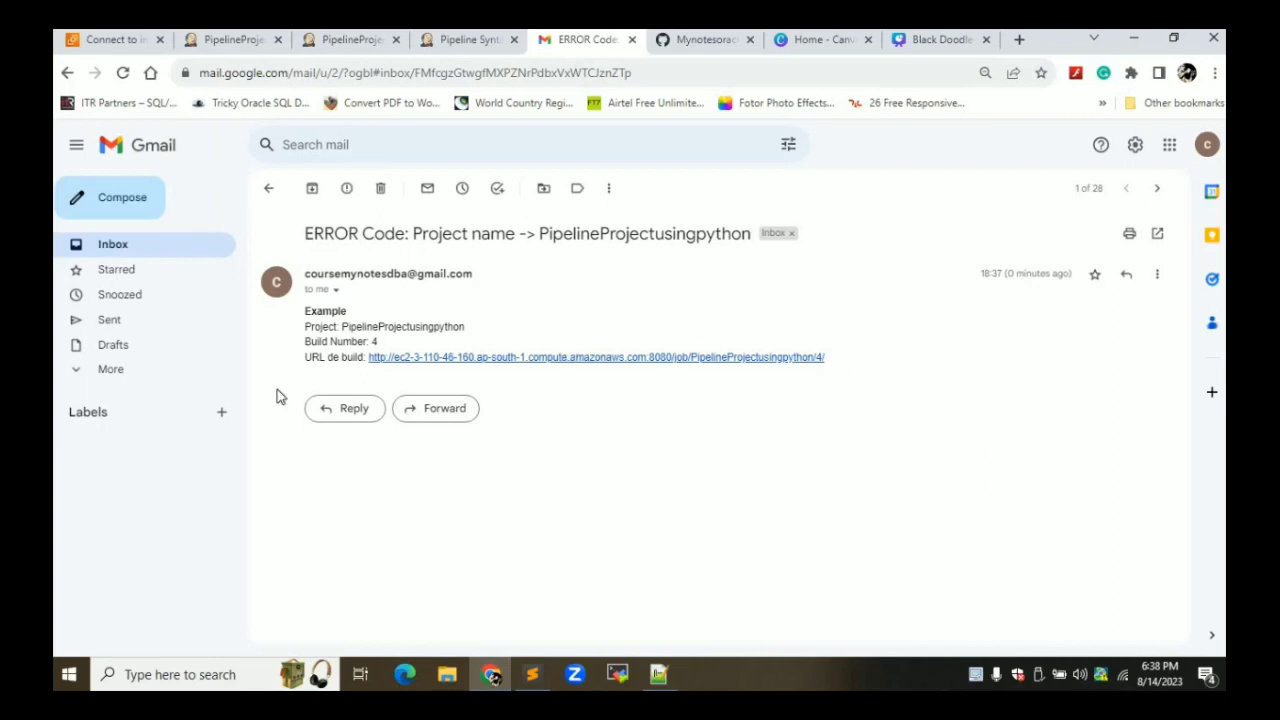
Leave the build #4 ERROR email for the Gmail inbox and bring Notepad++ forward
{"action": "left_click", "coordinate": [269, 190]}
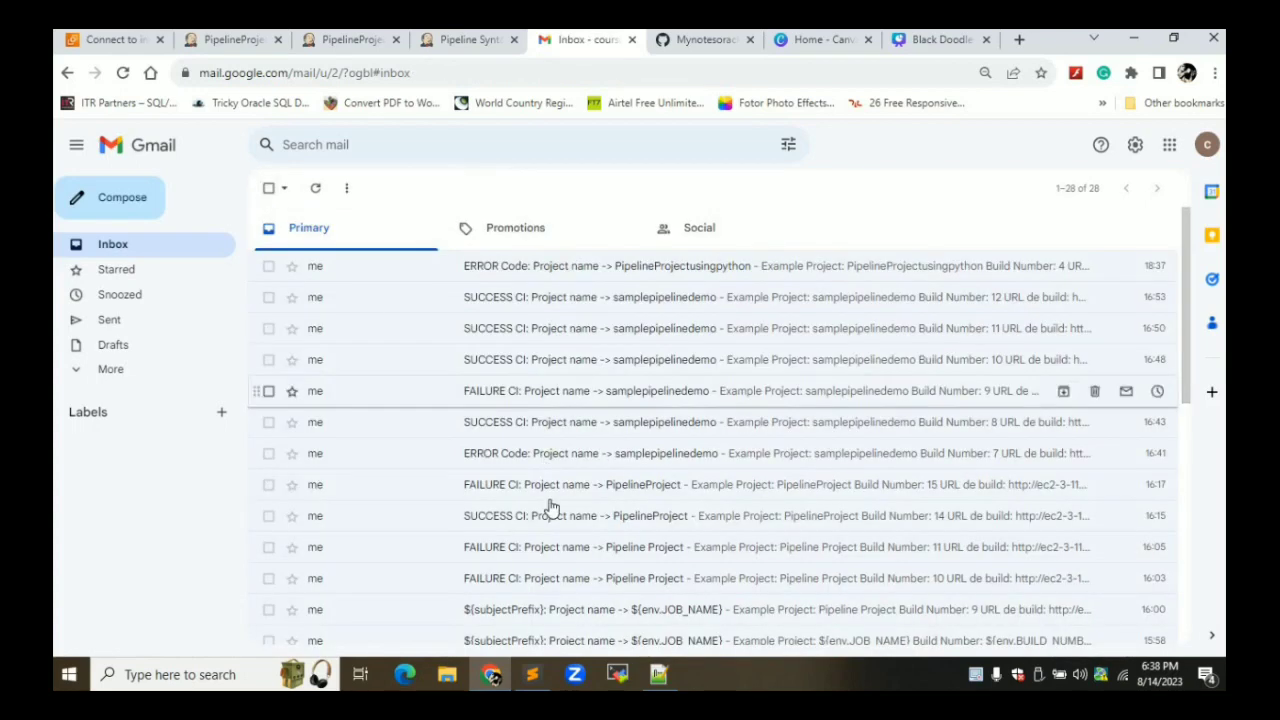
{"action": "left_click", "coordinate": [594, 584]}
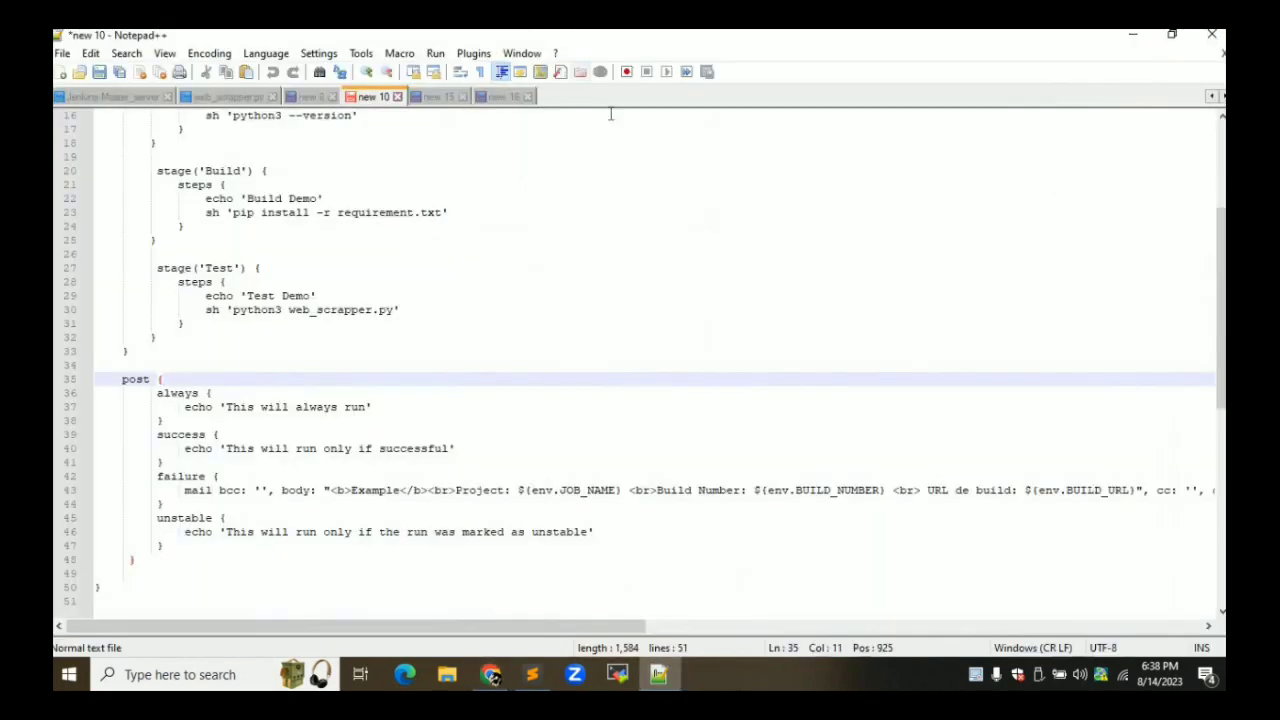
Copy the whole new 16 pipeline script with its BUILD_LOGS variable, then minimize Notepad++
{"action": "left_click", "coordinate": [503, 97]}
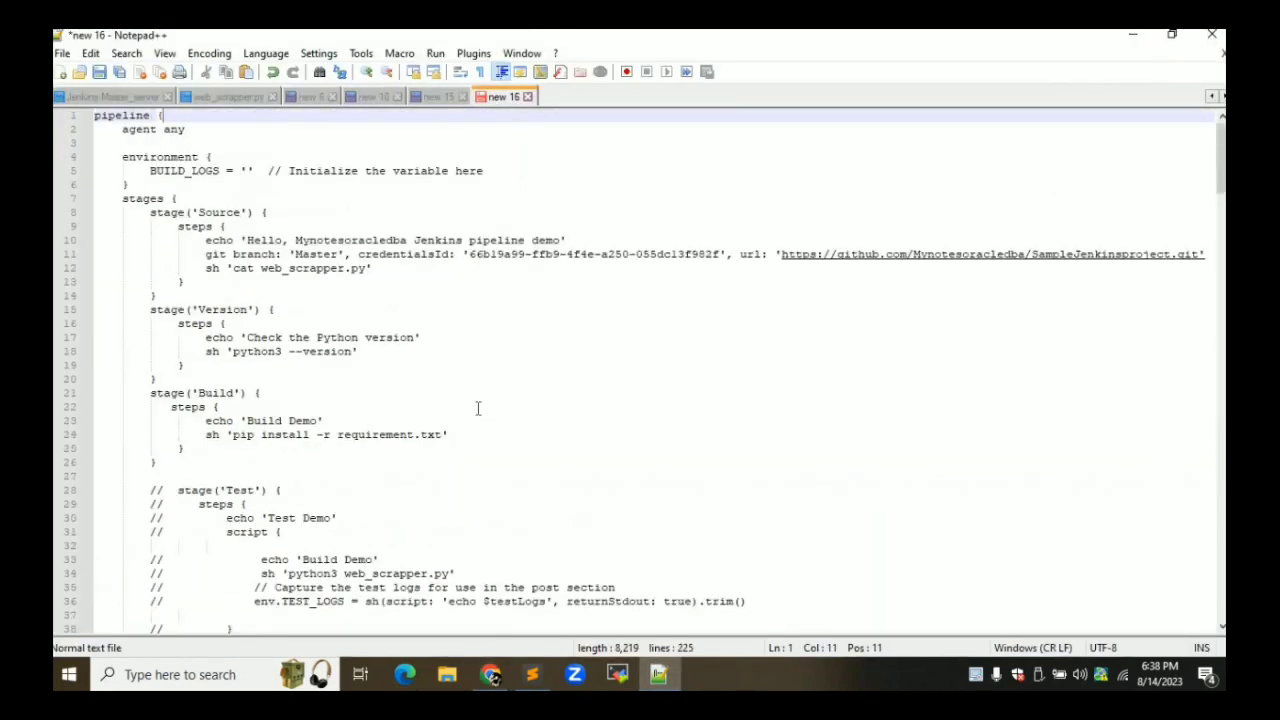
{"action": "key", "text": "Down"}
{"action": "key", "text": "Down"}
{"action": "key", "text": "Down"}
{"action": "key", "text": "Down"}
{"action": "key", "text": "Down"}
{"action": "key", "text": "Down"}
{"action": "key", "text": "Down"}
{"action": "key", "text": "Down"}
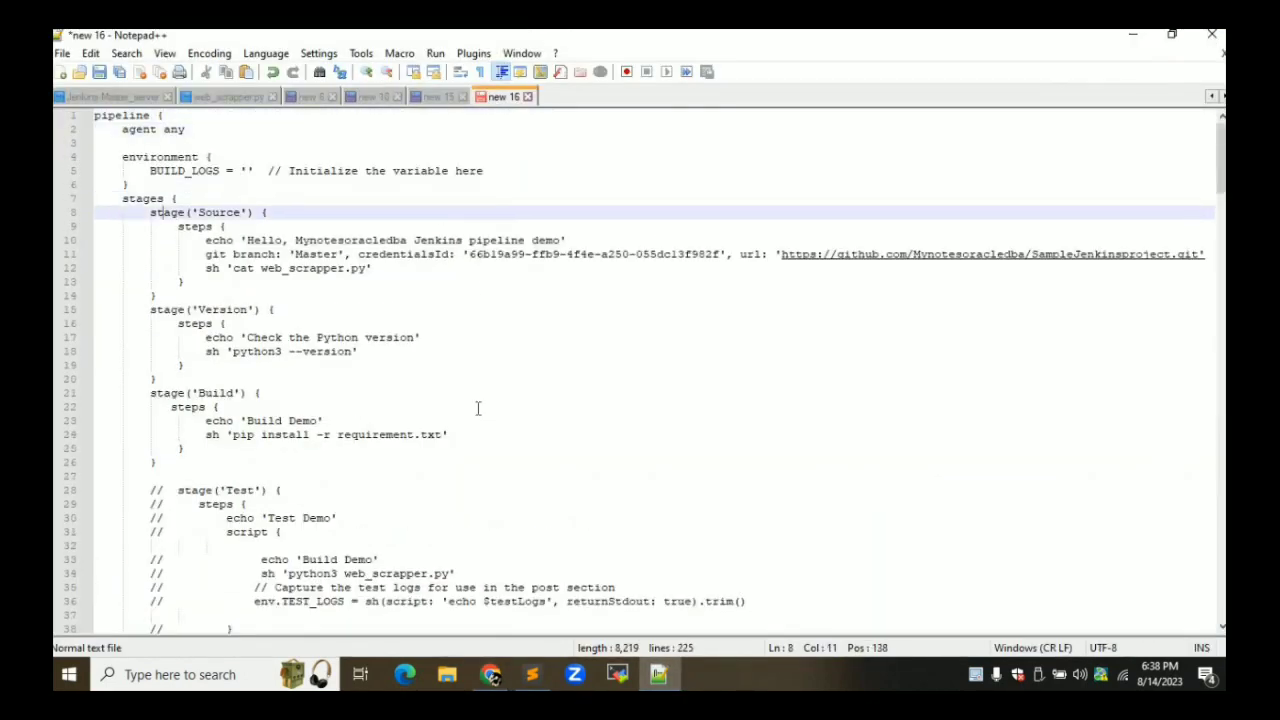
{"action": "key", "text": "Down"}
{"action": "key", "text": "Down"}
{"action": "key", "text": "Down"}
{"action": "key", "text": "Down"}
{"action": "key", "text": "Down"}
{"action": "key", "text": "Down"}
{"action": "key", "text": "Down"}
{"action": "key", "text": "Down"}
{"action": "key", "text": "Down"}
{"action": "key", "text": "Down"}
{"action": "key", "text": "Down"}
{"action": "key", "text": "Down"}
{"action": "key", "text": "Down"}
{"action": "key", "text": "Down"}
{"action": "key", "text": "Down"}
{"action": "key", "text": "Down"}
{"action": "key", "text": "ctrl+a"}
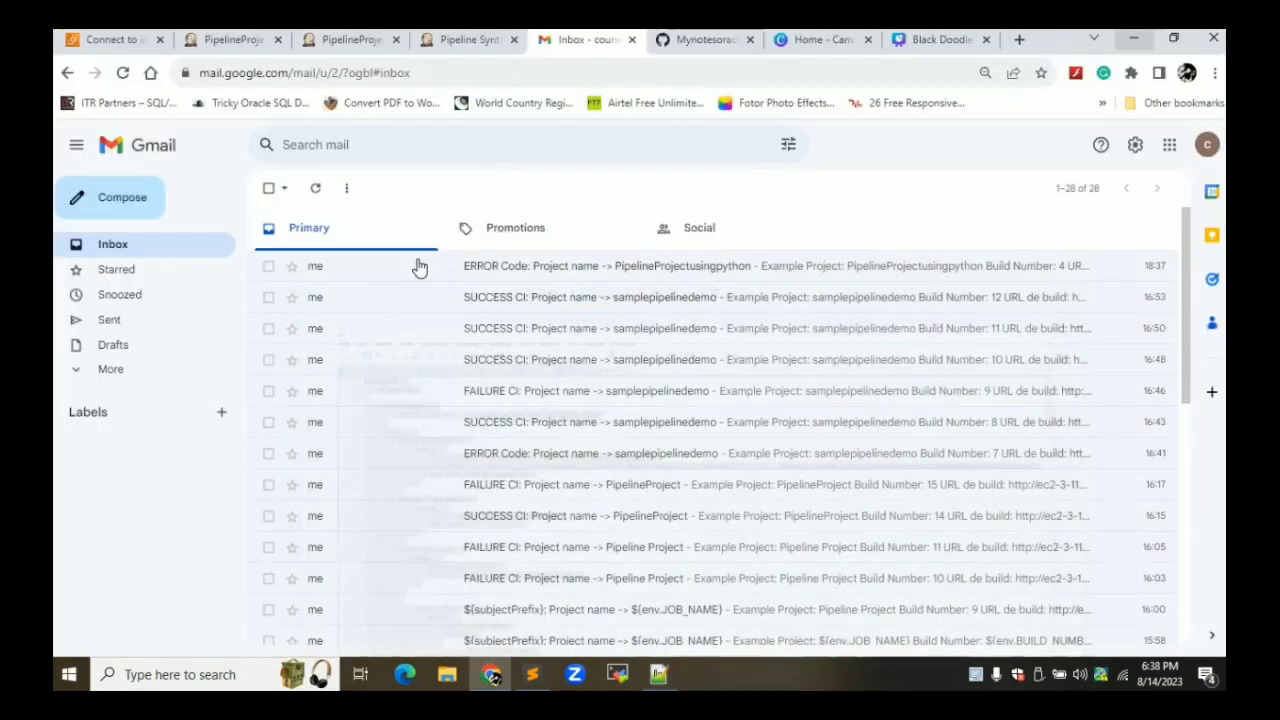
{"action": "left_click", "coordinate": [1133, 34]}
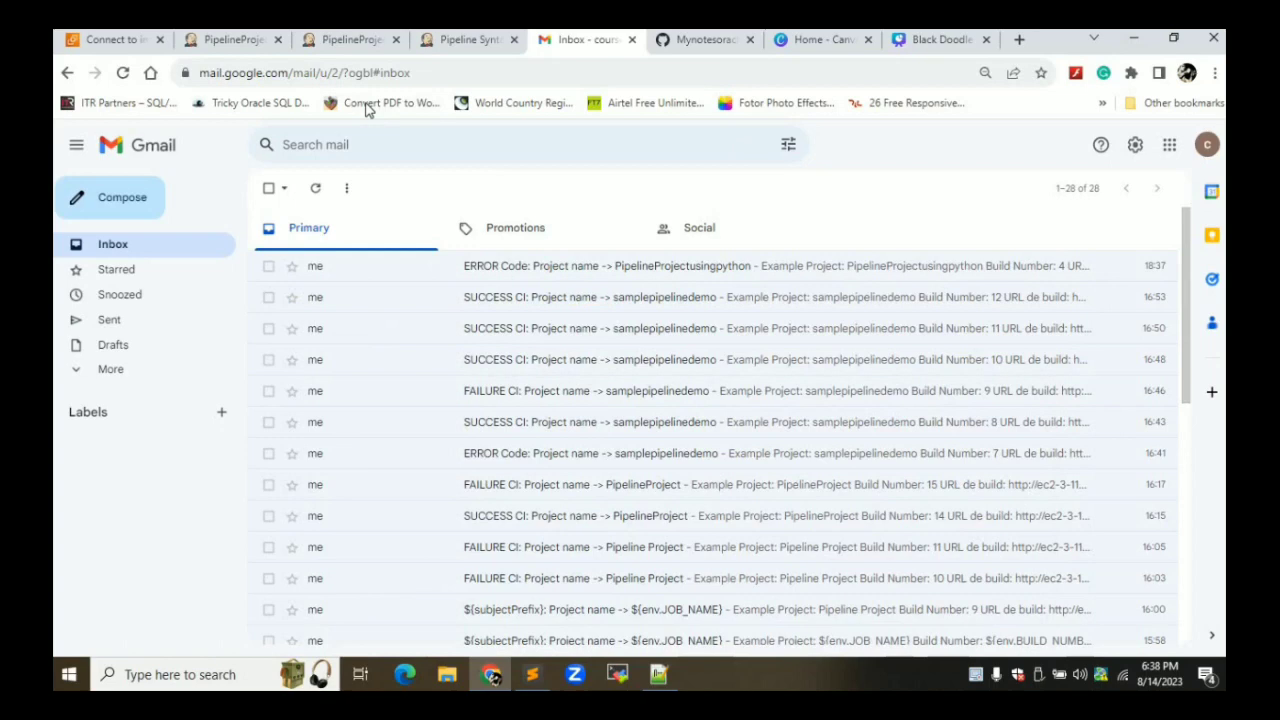
Replace the PipelineProjectusingpython job's pipeline script with the copied script
{"action": "left_click", "coordinate": [356, 43]}
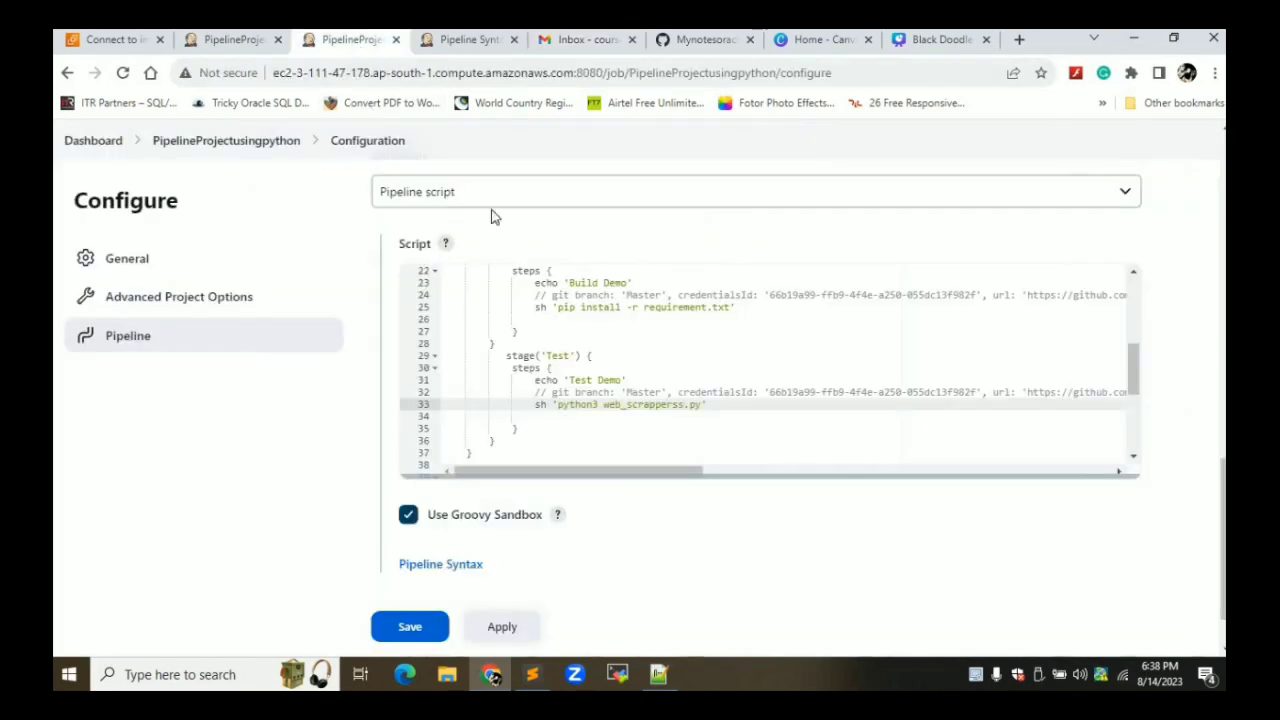
{"action": "left_click", "coordinate": [604, 443]}
{"action": "key", "text": "ctrl+a"}
{"action": "key", "text": "Delete"}
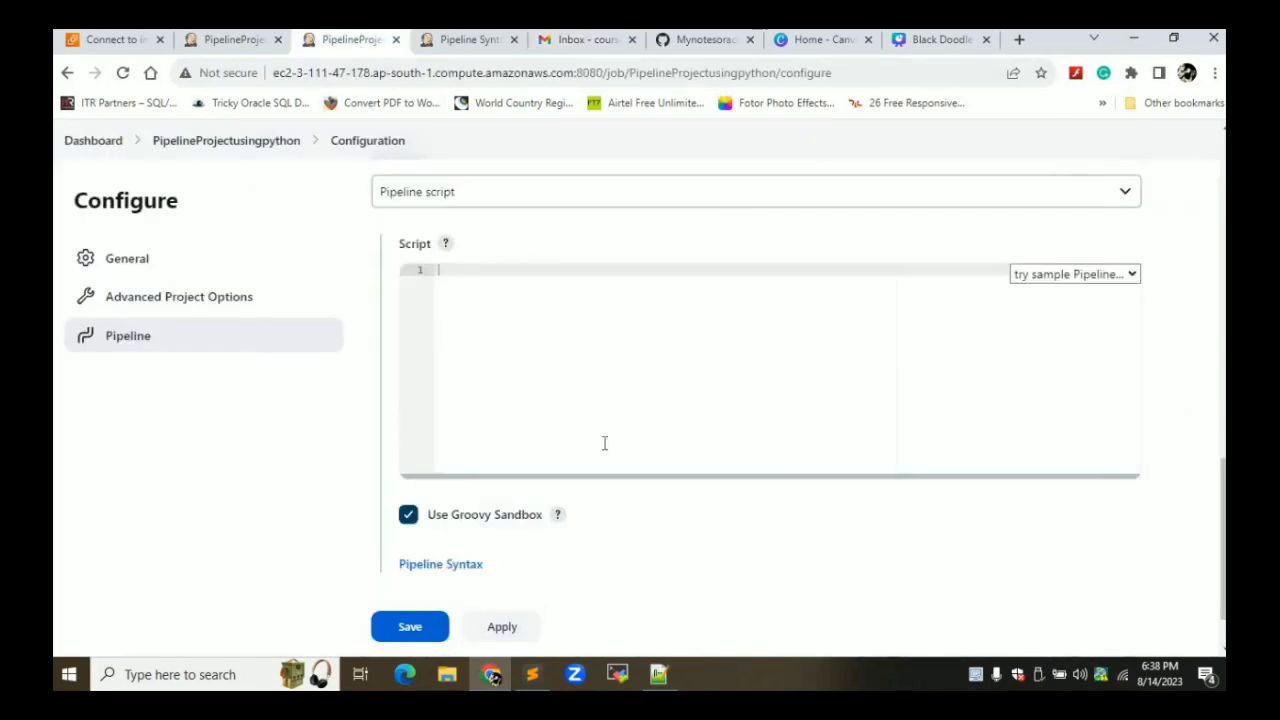
{"action": "key", "text": "ctrl+v"}
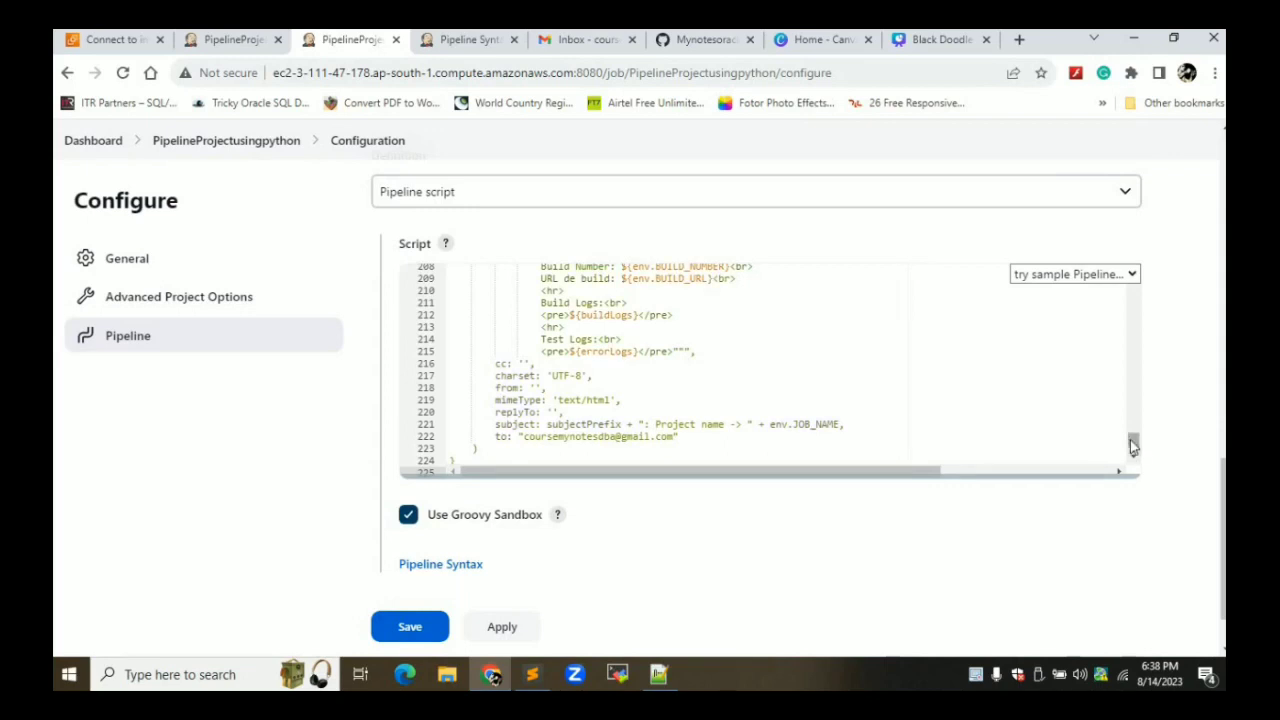
Review the pasted script through the Source, Build and Test stages to Capture Build Logs
{"action": "left_click_drag", "start_coordinate": [1133, 442], "coordinate": [1120, 226]}
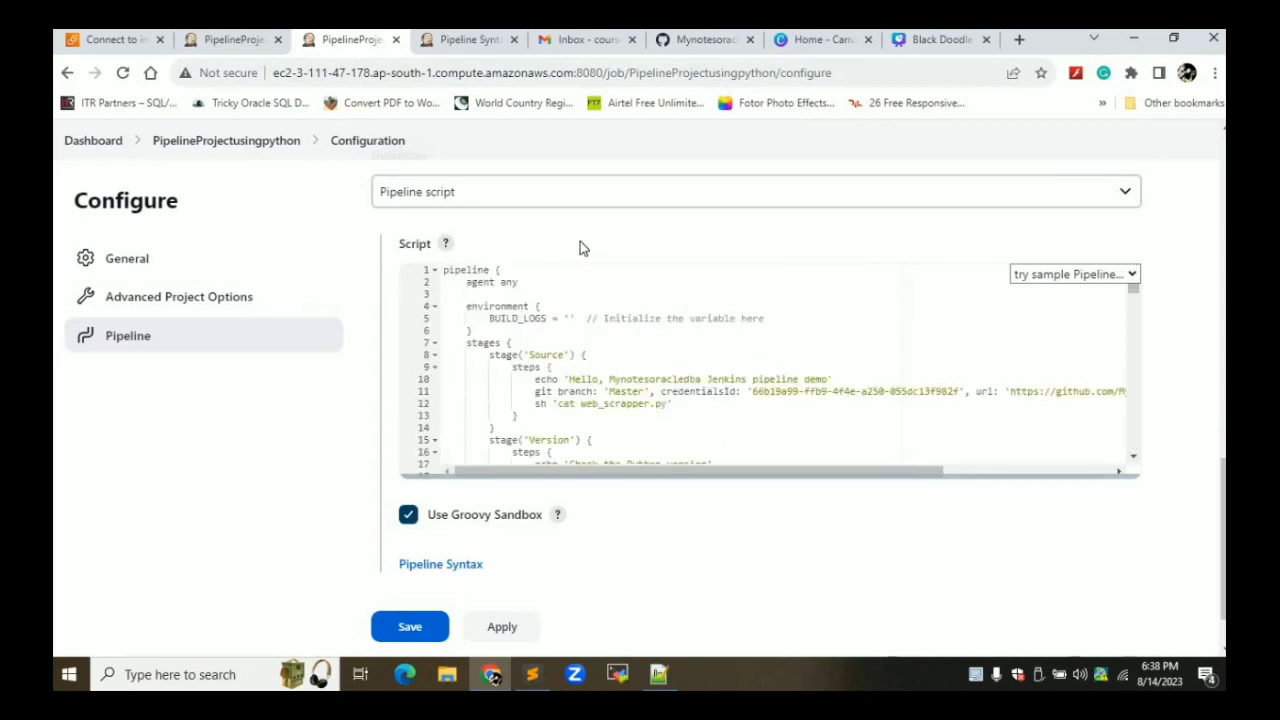
{"action": "double_click", "coordinate": [505, 322]}
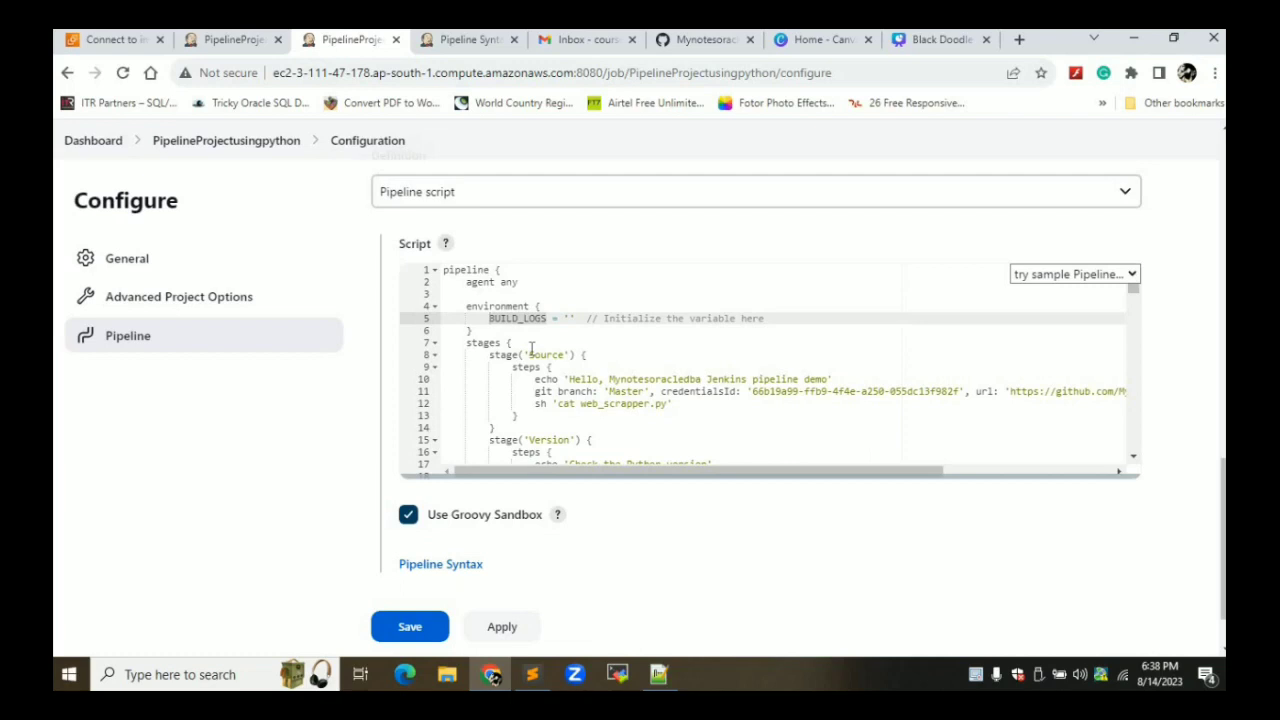
{"action": "key", "text": "Down"}
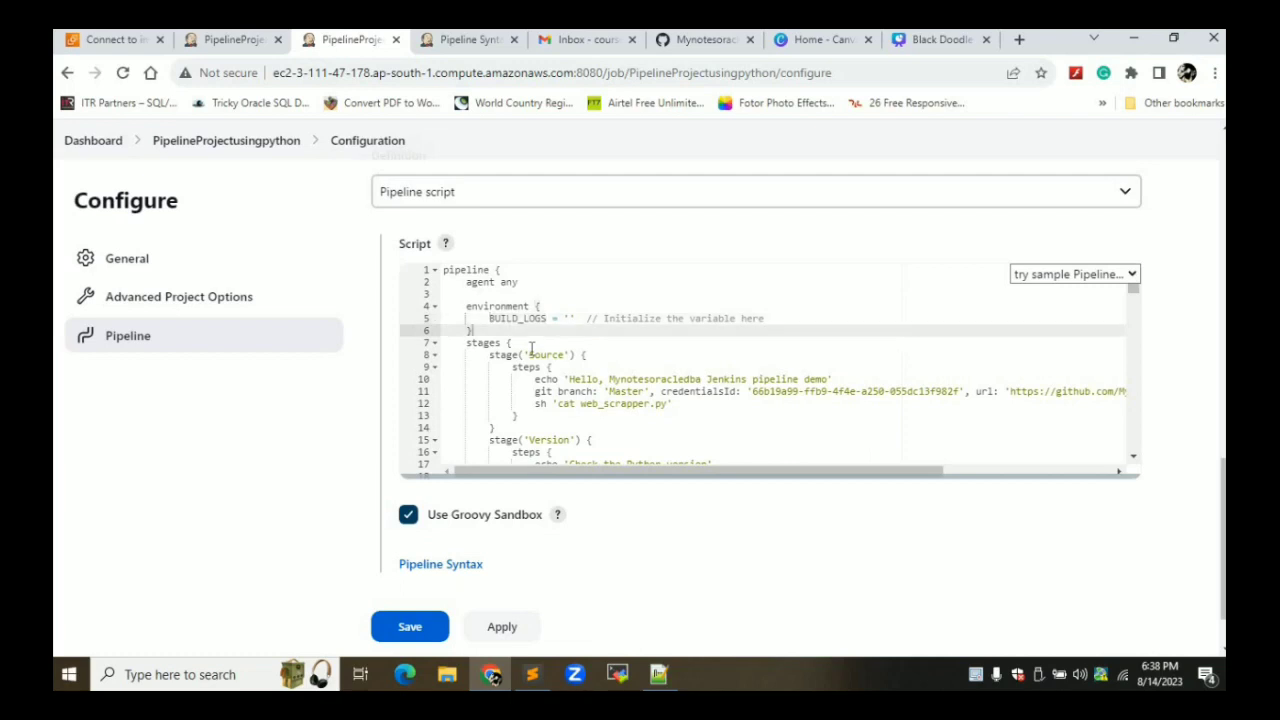
{"action": "key", "text": "Down"}
{"action": "key", "text": "Down"}
{"action": "key", "text": "Down"}
{"action": "key", "text": "Down"}
{"action": "key", "text": "Down"}
{"action": "key", "text": "Down"}
{"action": "key", "text": "Down"}
{"action": "key", "text": "Down"}
{"action": "key", "text": "Down"}
{"action": "key", "text": "Down"}
{"action": "key", "text": "Down"}
{"action": "key", "text": "Down"}
{"action": "key", "text": "Down"}
{"action": "key", "text": "Down"}
{"action": "key", "text": "Down"}
{"action": "key", "text": "Down"}
{"action": "key", "text": "Down"}
{"action": "key", "text": "Down"}
{"action": "key", "text": "Down"}
{"action": "key", "text": "Down"}
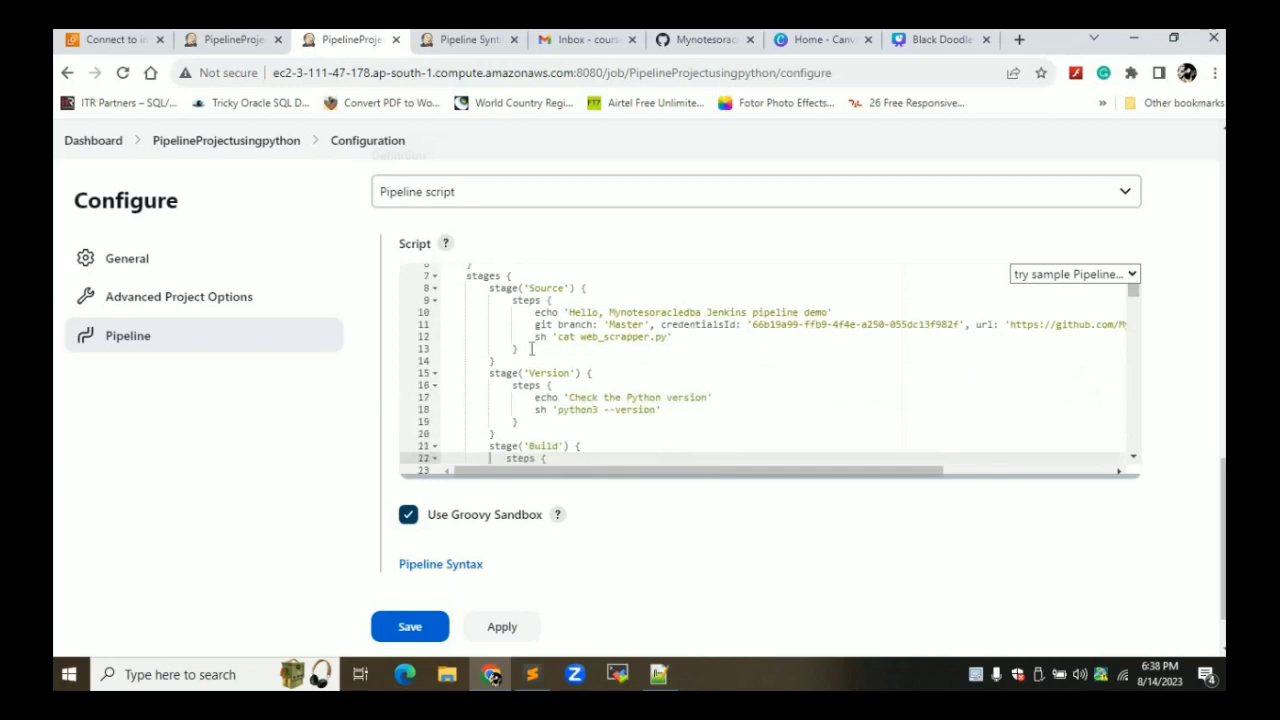
{"action": "key", "text": "Down"}
{"action": "key", "text": "Down"}
{"action": "key", "text": "Down"}
{"action": "key", "text": "Down"}
{"action": "key", "text": "Down"}
{"action": "key", "text": "Down"}
{"action": "key", "text": "Down"}
{"action": "key", "text": "Down"}
{"action": "key", "text": "Down"}
{"action": "key", "text": "Down"}
{"action": "key", "text": "Down"}
{"action": "key", "text": "Down"}
{"action": "key", "text": "Down"}
{"action": "key", "text": "Down"}
{"action": "key", "text": "Down"}
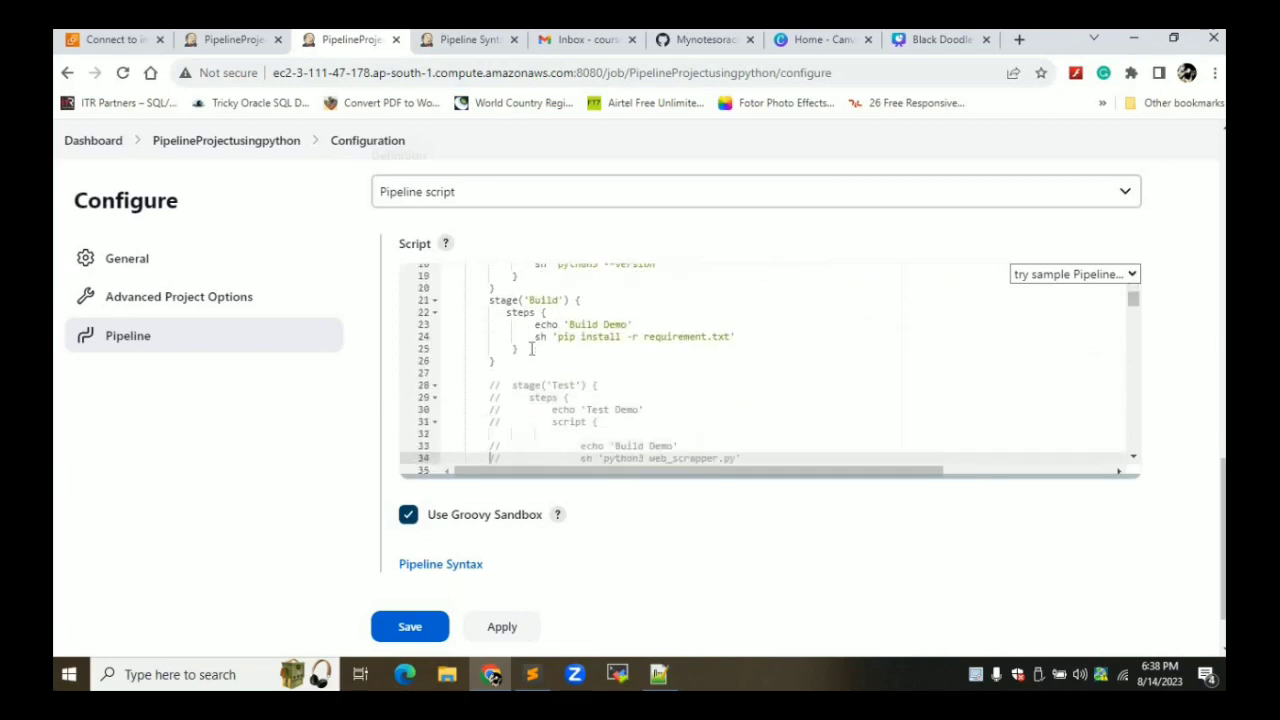
{"action": "key", "text": "Down"}
{"action": "key", "text": "Down"}
{"action": "key", "text": "Down"}
{"action": "key", "text": "Down"}
{"action": "key", "text": "Down"}
{"action": "key", "text": "Down"}
{"action": "key", "text": "Down"}
{"action": "key", "text": "Down"}
{"action": "key", "text": "Down"}
{"action": "key", "text": "Down"}
{"action": "key", "text": "Down"}
{"action": "key", "text": "Down"}
{"action": "key", "text": "Down"}
{"action": "key", "text": "Down"}
{"action": "key", "text": "Down"}
{"action": "key", "text": "Down"}
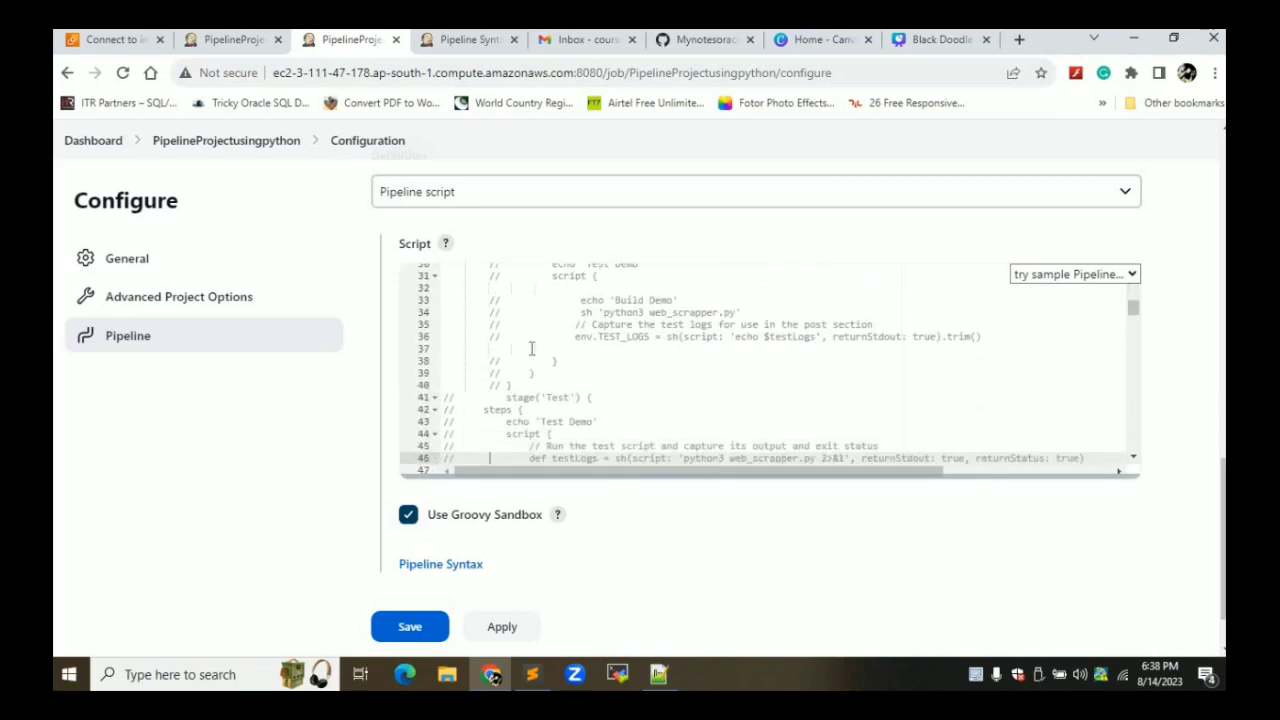
{"action": "key", "text": "Down"}
{"action": "key", "text": "Down"}
{"action": "key", "text": "Down"}
{"action": "key", "text": "Down"}
{"action": "key", "text": "Down"}
{"action": "key", "text": "Down"}
{"action": "key", "text": "Down"}
{"action": "key", "text": "Down"}
{"action": "key", "text": "Down"}
{"action": "key", "text": "Down"}
{"action": "key", "text": "Down"}
{"action": "key", "text": "Down"}
{"action": "key", "text": "Down"}
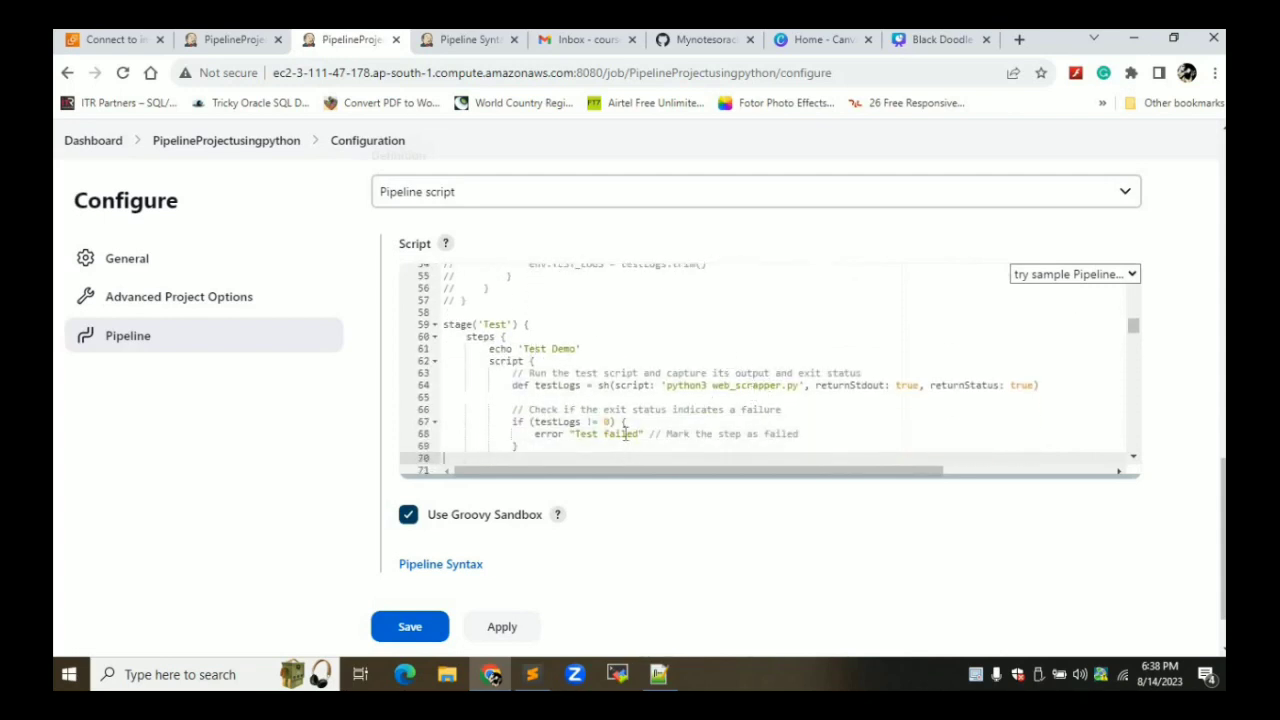
{"action": "key", "text": "Down"}
{"action": "key", "text": "Down"}
{"action": "key", "text": "Down"}
{"action": "key", "text": "Down"}
{"action": "key", "text": "Down"}
{"action": "key", "text": "Down"}
{"action": "key", "text": "Down"}
{"action": "key", "text": "Down"}
{"action": "key", "text": "Down"}
{"action": "key", "text": "Down"}
{"action": "key", "text": "Down"}
{"action": "key", "text": "Down"}
{"action": "key", "text": "Down"}
{"action": "key", "text": "Down"}
{"action": "key", "text": "Down"}
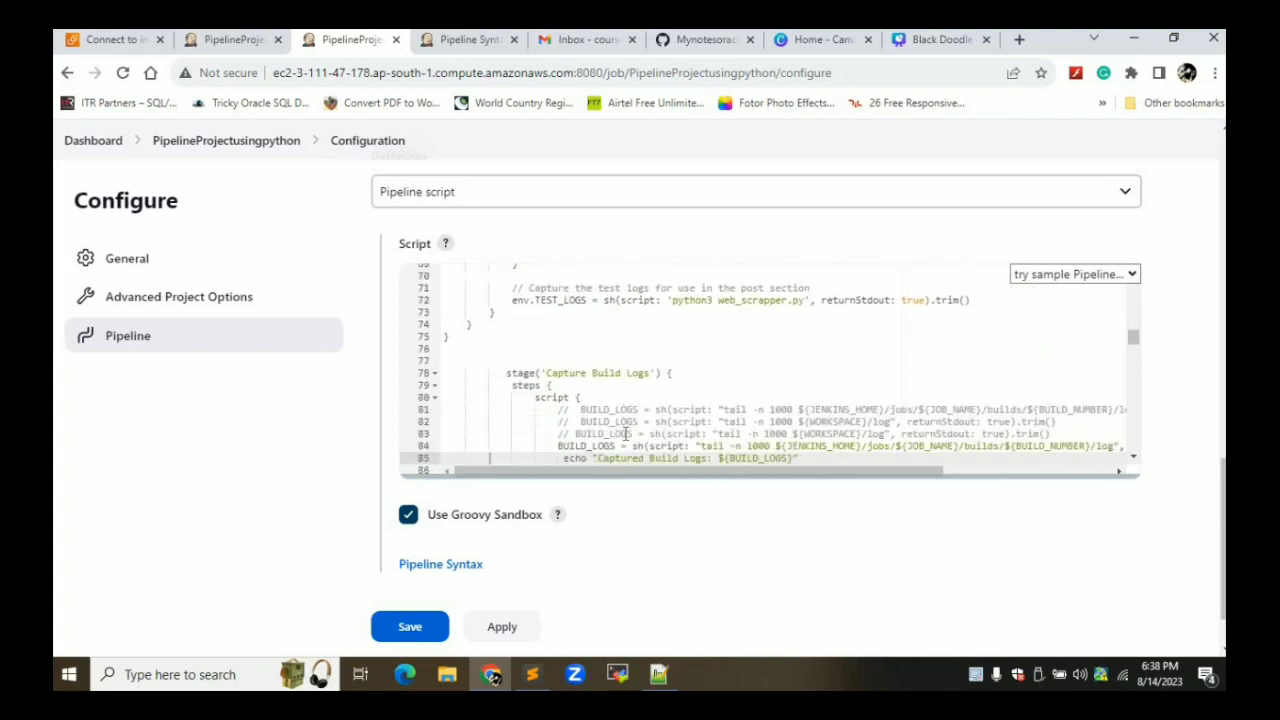
{"action": "key", "text": "Down"}
{"action": "key", "text": "Down"}
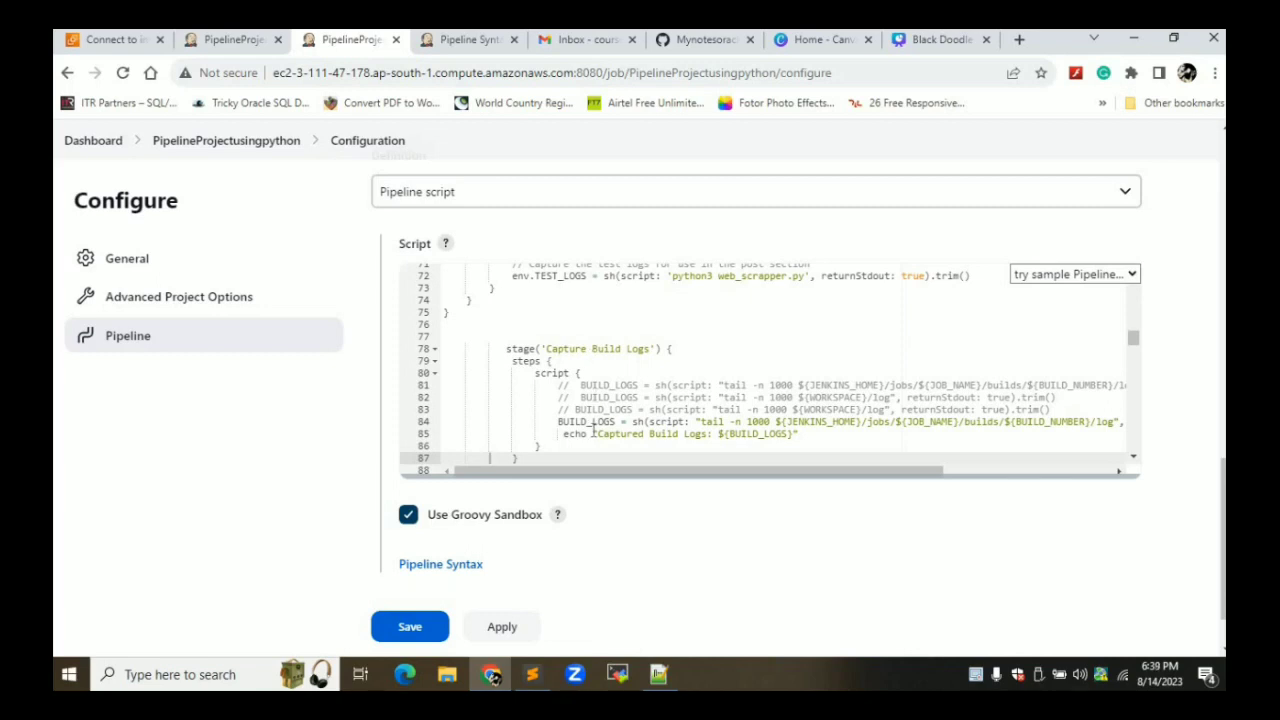
{"action": "key", "text": "Down"}
{"action": "key", "text": "Down"}
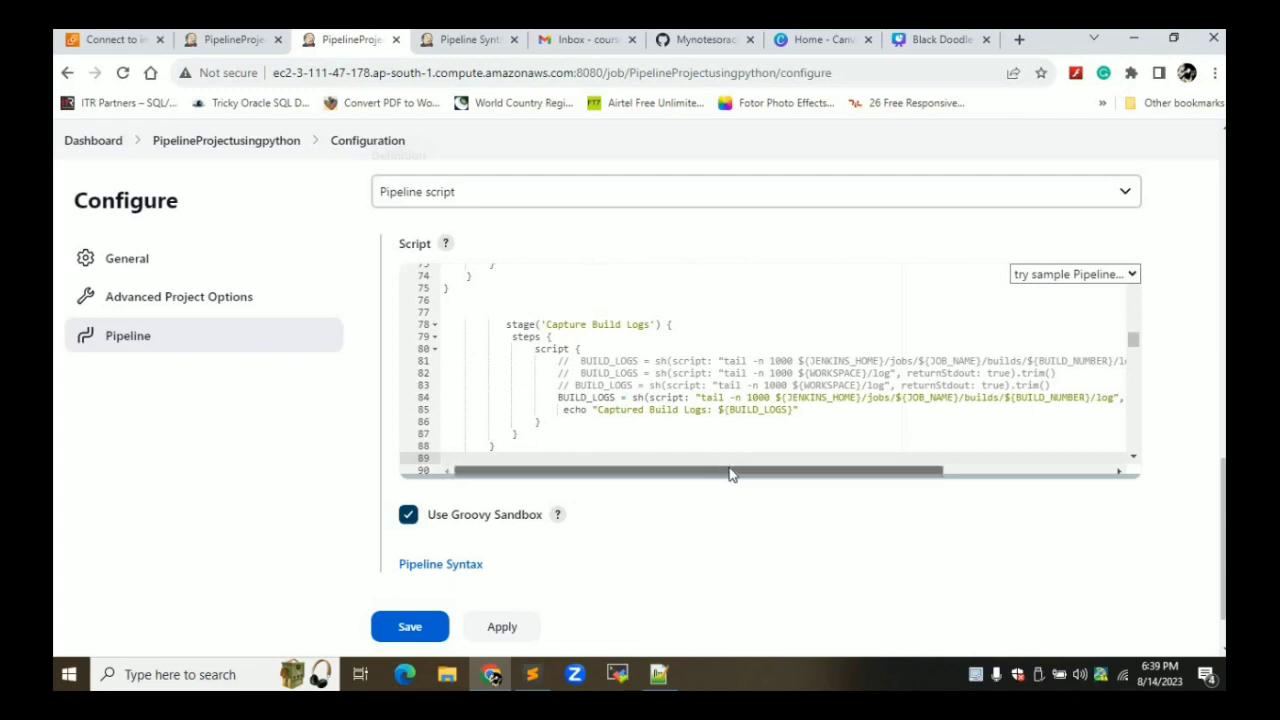
{"action": "left_click_drag", "start_coordinate": [730, 475], "coordinate": [766, 474]}
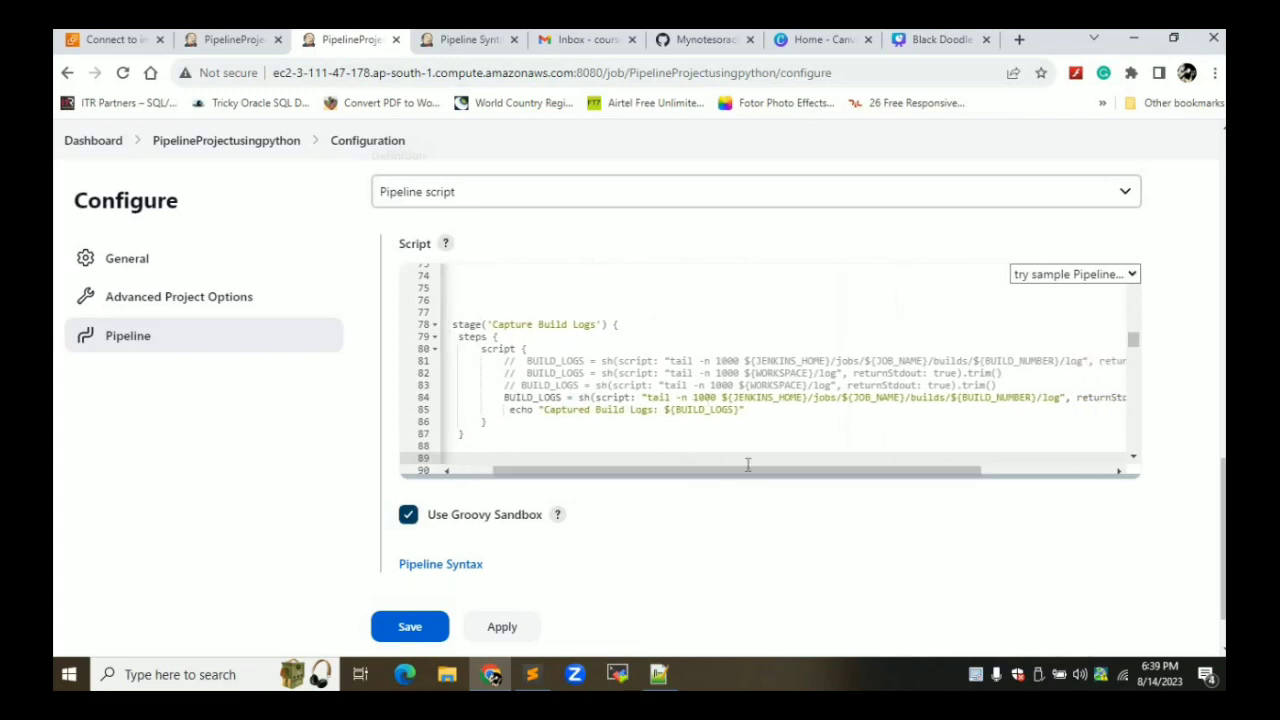
{"action": "left_click", "coordinate": [740, 460]}
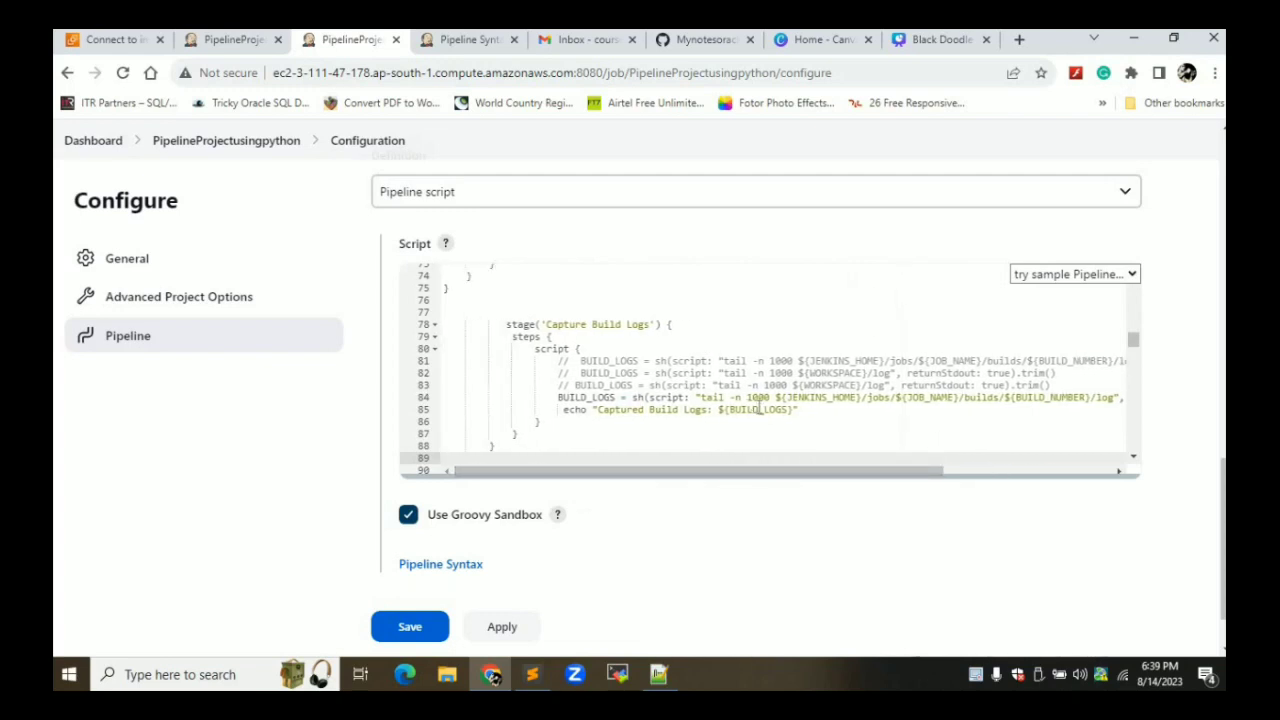
Review the post success/failure/unstable blocks and the sendEmail function's mail body to its end
{"action": "key", "text": "Down"}
{"action": "key", "text": "Down"}
{"action": "key", "text": "Down"}
{"action": "key", "text": "Down"}
{"action": "key", "text": "Down"}
{"action": "key", "text": "Down"}
{"action": "key", "text": "Down"}
{"action": "key", "text": "Down"}
{"action": "key", "text": "Down"}
{"action": "key", "text": "Down"}
{"action": "key", "text": "Down"}
{"action": "key", "text": "Down"}
{"action": "key", "text": "Down"}
{"action": "key", "text": "Down"}
{"action": "key", "text": "Down"}
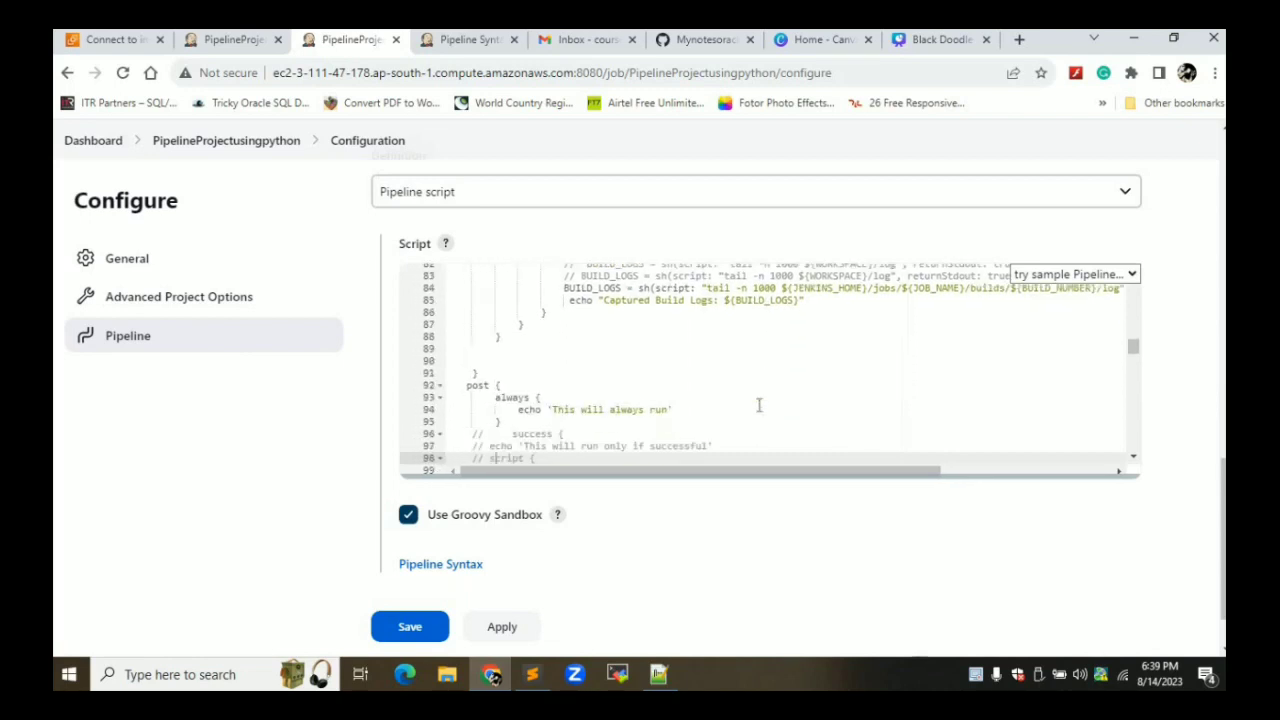
{"action": "key", "text": "Down"}
{"action": "key", "text": "Down"}
{"action": "key", "text": "Down"}
{"action": "key", "text": "Down"}
{"action": "key", "text": "Down"}
{"action": "key", "text": "Down"}
{"action": "key", "text": "Down"}
{"action": "key", "text": "Down"}
{"action": "key", "text": "Down"}
{"action": "key", "text": "Down"}
{"action": "key", "text": "Down"}
{"action": "key", "text": "Down"}
{"action": "key", "text": "Down"}
{"action": "key", "text": "Down"}
{"action": "key", "text": "Down"}
{"action": "key", "text": "Down"}
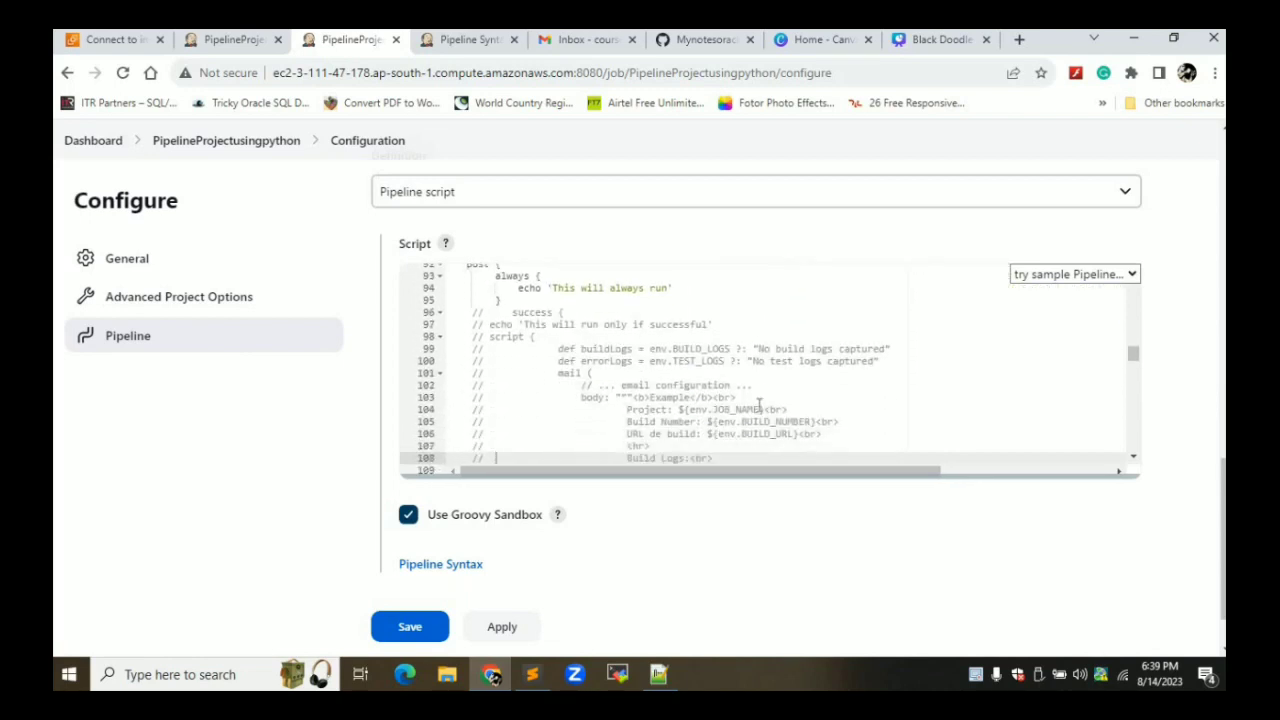
{"action": "key", "text": "Down"}
{"action": "key", "text": "Down"}
{"action": "key", "text": "Down"}
{"action": "key", "text": "Down"}
{"action": "key", "text": "Down"}
{"action": "key", "text": "Down"}
{"action": "key", "text": "Down"}
{"action": "key", "text": "Down"}
{"action": "key", "text": "Down"}
{"action": "key", "text": "Down"}
{"action": "key", "text": "Down"}
{"action": "key", "text": "Down"}
{"action": "key", "text": "Down"}
{"action": "key", "text": "Down"}
{"action": "key", "text": "Down"}
{"action": "key", "text": "Down"}
{"action": "key", "text": "Down"}
{"action": "key", "text": "Down"}
{"action": "key", "text": "Down"}
{"action": "key", "text": "Down"}
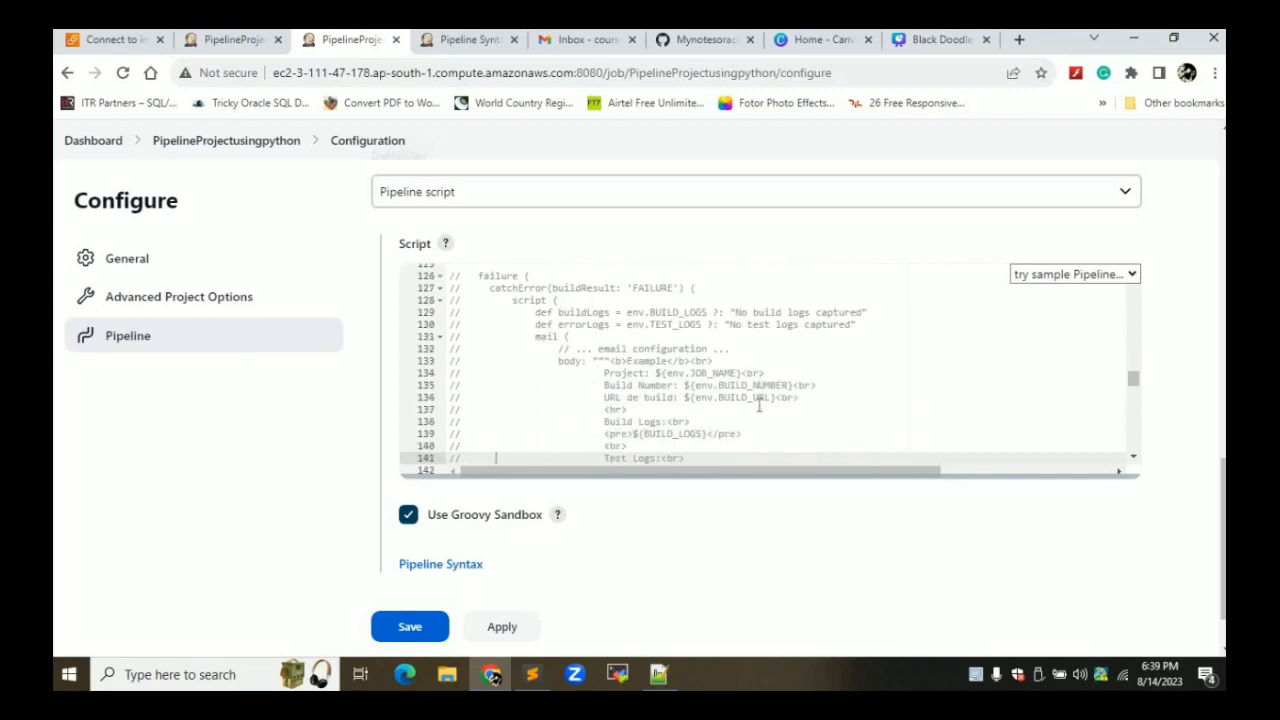
{"action": "key", "text": "Down"}
{"action": "key", "text": "Down"}
{"action": "key", "text": "Down"}
{"action": "key", "text": "Down"}
{"action": "key", "text": "Down"}
{"action": "key", "text": "Down"}
{"action": "key", "text": "Down"}
{"action": "key", "text": "Down"}
{"action": "key", "text": "Down"}
{"action": "key", "text": "Down"}
{"action": "key", "text": "Down"}
{"action": "key", "text": "Down"}
{"action": "key", "text": "Down"}
{"action": "key", "text": "Down"}
{"action": "key", "text": "Down"}
{"action": "key", "text": "Down"}
{"action": "key", "text": "Down"}
{"action": "key", "text": "Down"}
{"action": "key", "text": "Down"}
{"action": "key", "text": "Down"}
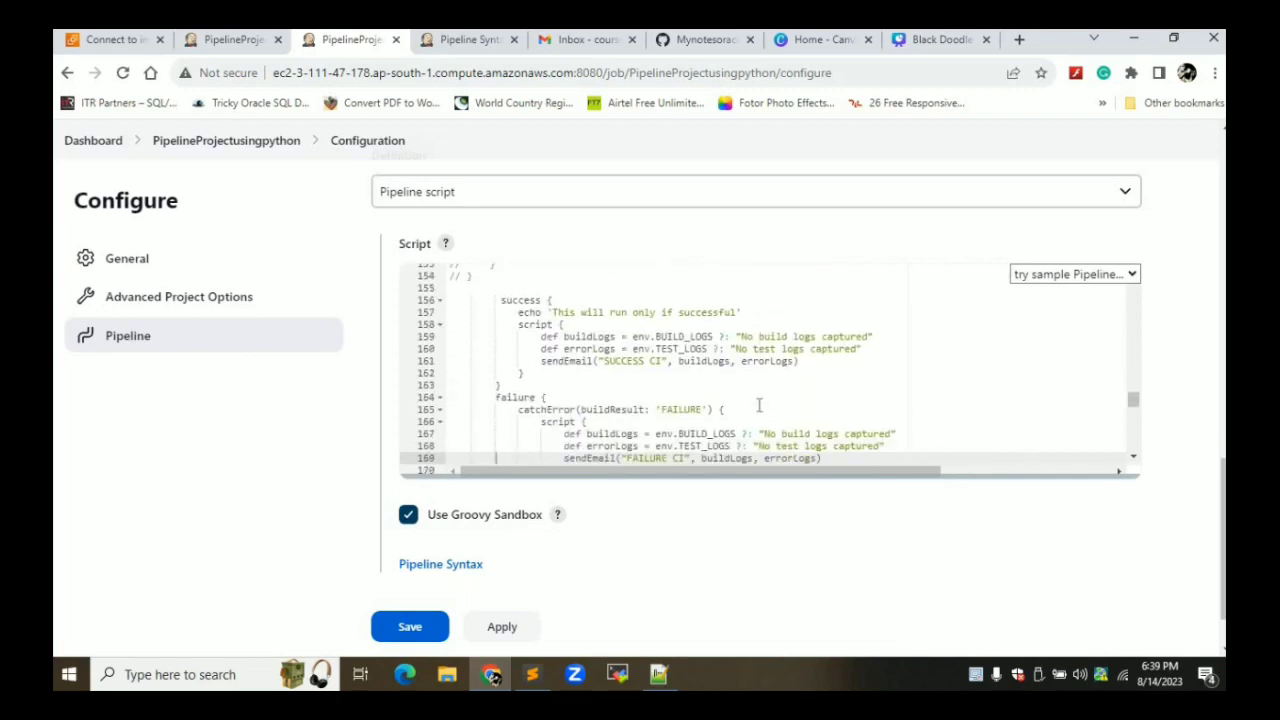
{"action": "key", "text": "Up"}
{"action": "key", "text": "Up"}
{"action": "key", "text": "Up"}
{"action": "key", "text": "Up"}
{"action": "key", "text": "Up"}
{"action": "key", "text": "Up"}
{"action": "key", "text": "Up"}
{"action": "key", "text": "Up"}
{"action": "key", "text": "Up"}
{"action": "key", "text": "Up"}
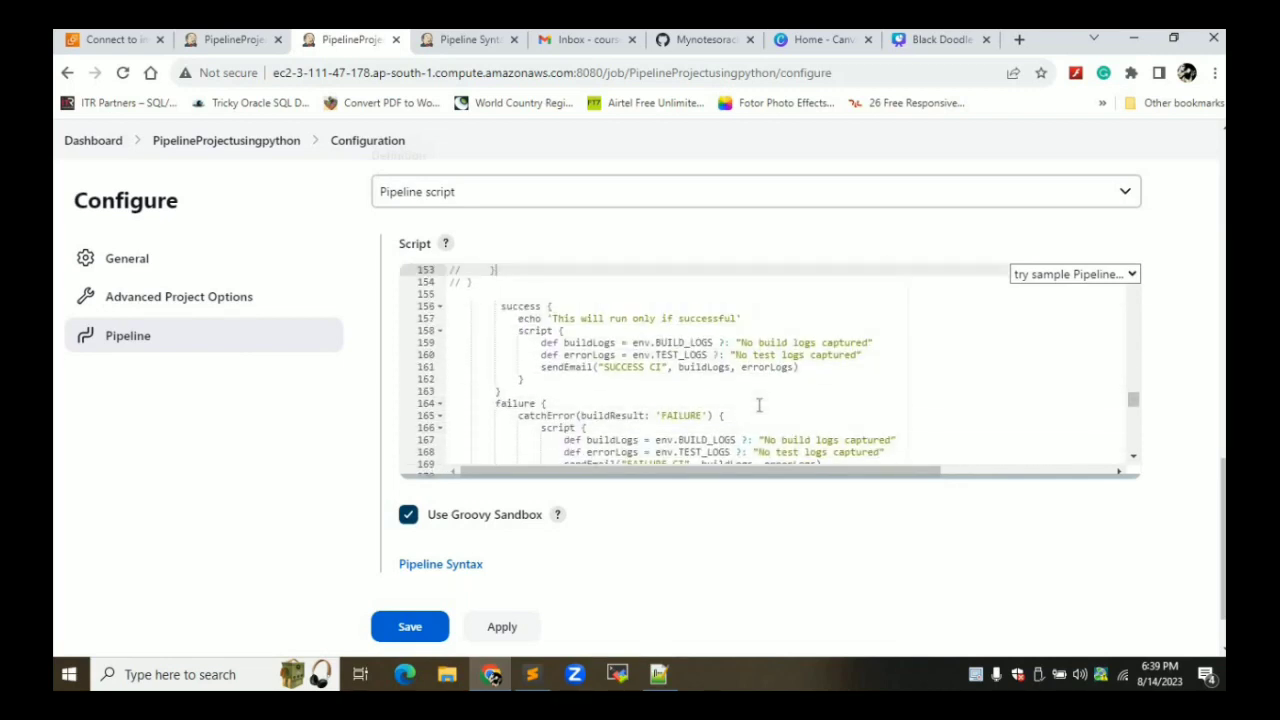
{"action": "key", "text": "Down"}
{"action": "key", "text": "Down"}
{"action": "key", "text": "Down"}
{"action": "key", "text": "Down"}
{"action": "key", "text": "Down"}
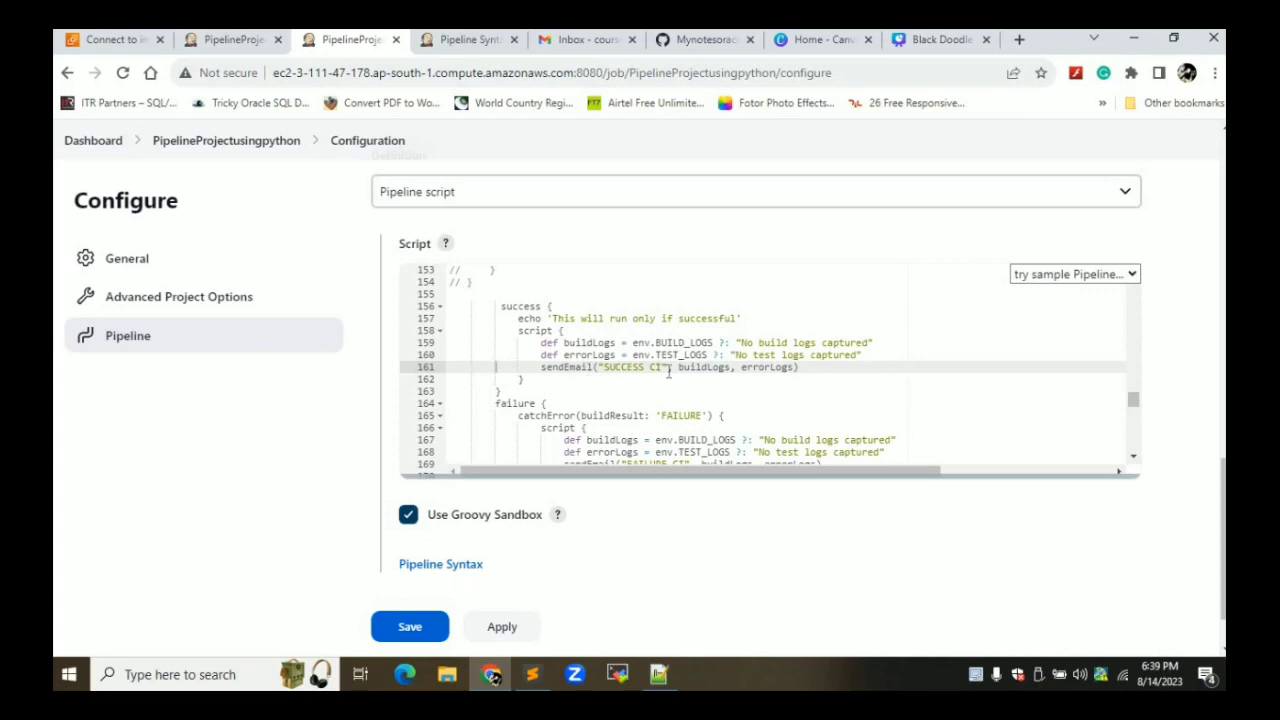
{"action": "key", "text": "Down"}
{"action": "key", "text": "Down"}
{"action": "key", "text": "Down"}
{"action": "key", "text": "Down"}
{"action": "key", "text": "Down"}
{"action": "key", "text": "Down"}
{"action": "key", "text": "Down"}
{"action": "key", "text": "Down"}
{"action": "key", "text": "Down"}
{"action": "key", "text": "Down"}
{"action": "key", "text": "Down"}
{"action": "key", "text": "Down"}
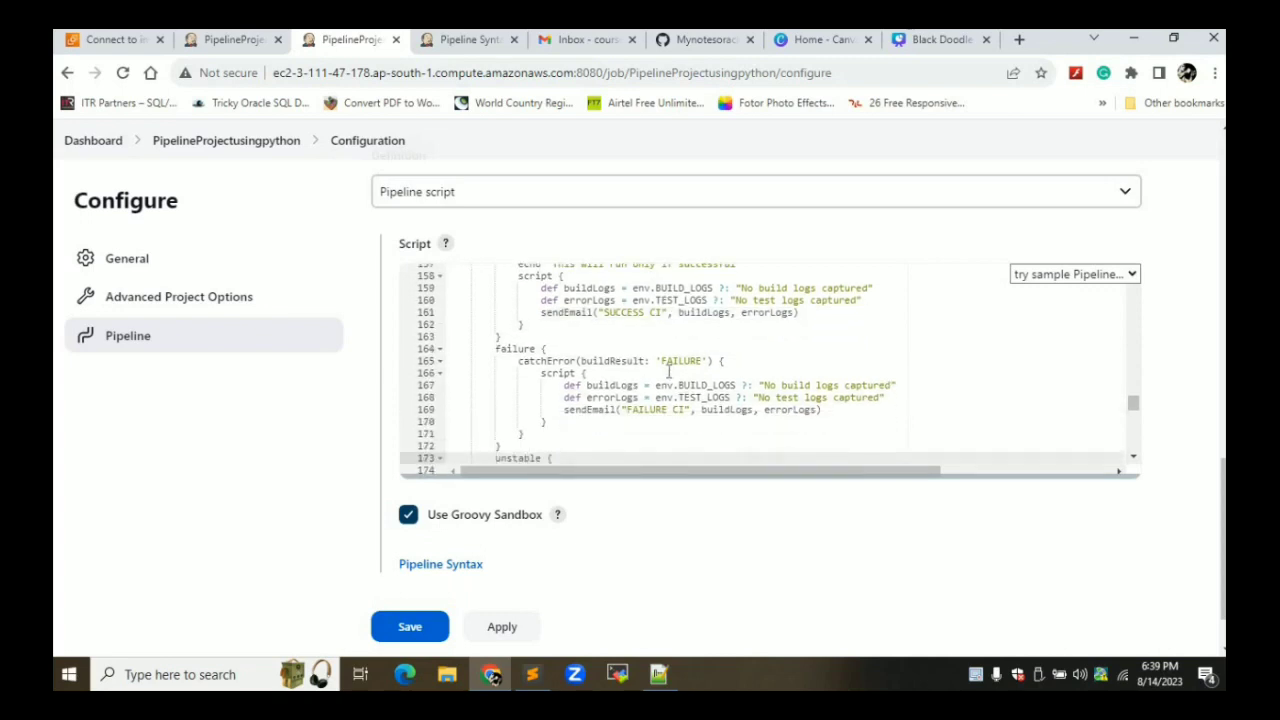
{"action": "key", "text": "Down"}
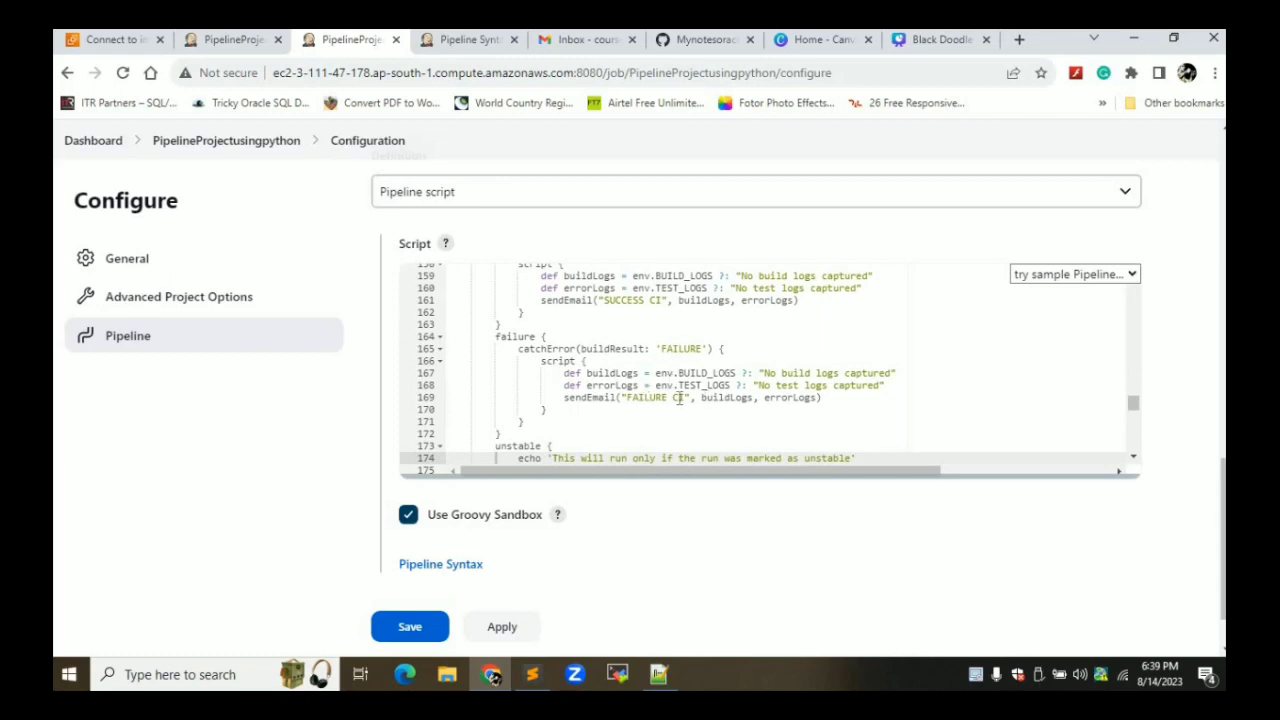
{"action": "key", "text": "Down"}
{"action": "key", "text": "Down"}
{"action": "key", "text": "Down"}
{"action": "key", "text": "Down"}
{"action": "key", "text": "Down"}
{"action": "key", "text": "Down"}
{"action": "key", "text": "Down"}
{"action": "key", "text": "Down"}
{"action": "key", "text": "Down"}
{"action": "key", "text": "Down"}
{"action": "key", "text": "Down"}
{"action": "key", "text": "Down"}
{"action": "key", "text": "Down"}
{"action": "key", "text": "Down"}
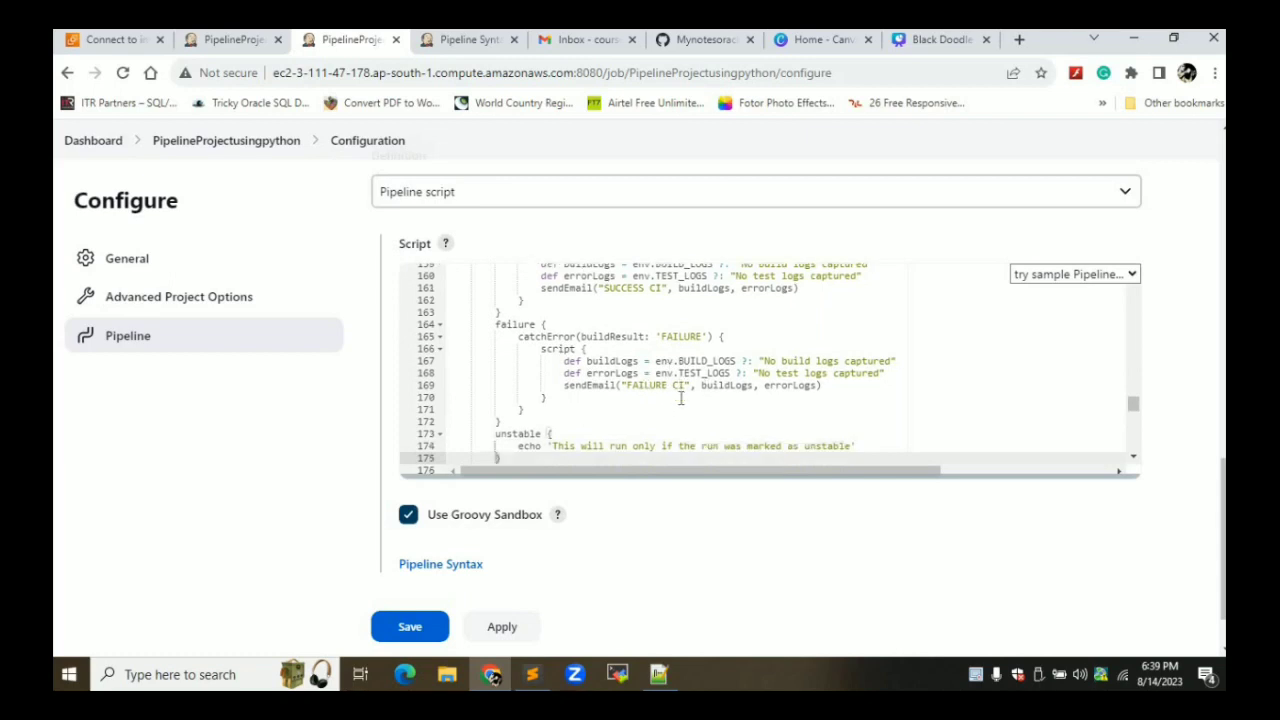
{"action": "key", "text": "Down"}
{"action": "key", "text": "Down"}
{"action": "key", "text": "Down"}
{"action": "key", "text": "Down"}
{"action": "key", "text": "Down"}
{"action": "key", "text": "Down"}
{"action": "key", "text": "Down"}
{"action": "key", "text": "Down"}
{"action": "key", "text": "Down"}
{"action": "key", "text": "Down"}
{"action": "key", "text": "Down"}
{"action": "key", "text": "Down"}
{"action": "key", "text": "Down"}
{"action": "key", "text": "Down"}
{"action": "key", "text": "Down"}
{"action": "key", "text": "Down"}
{"action": "key", "text": "Down"}
{"action": "key", "text": "Down"}
{"action": "key", "text": "Down"}
{"action": "key", "text": "Down"}
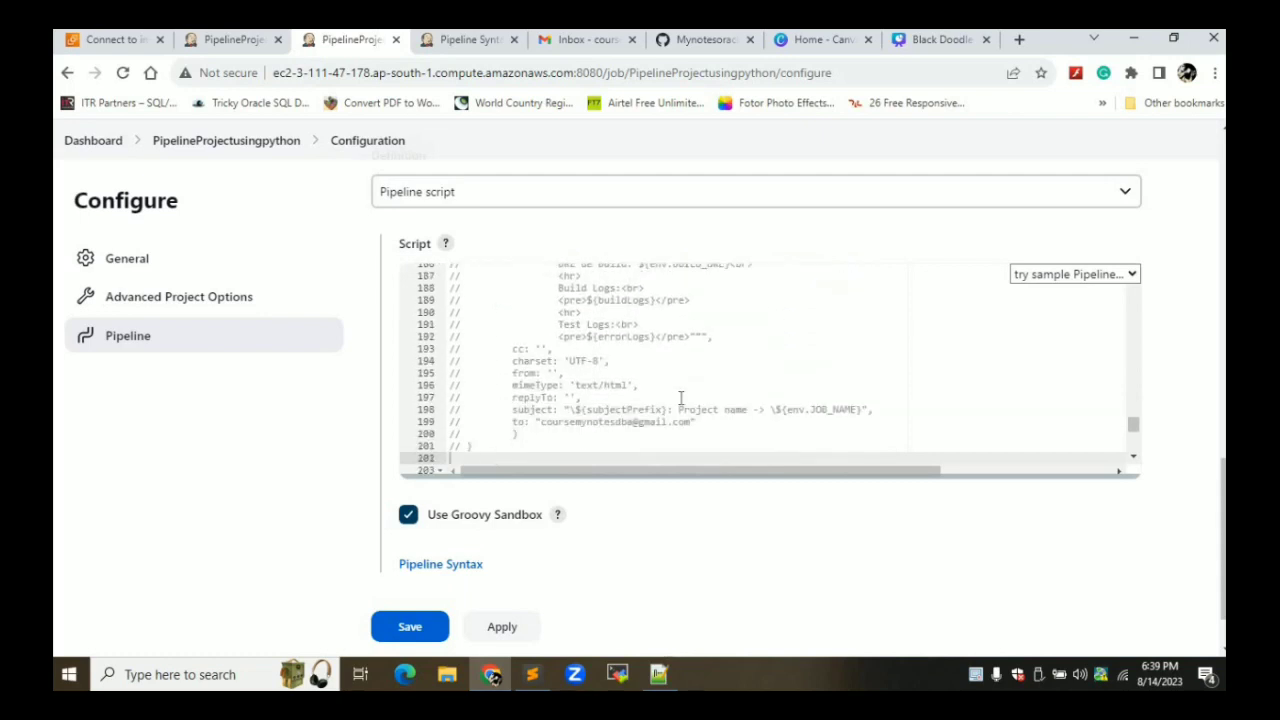
{"action": "key", "text": "Down"}
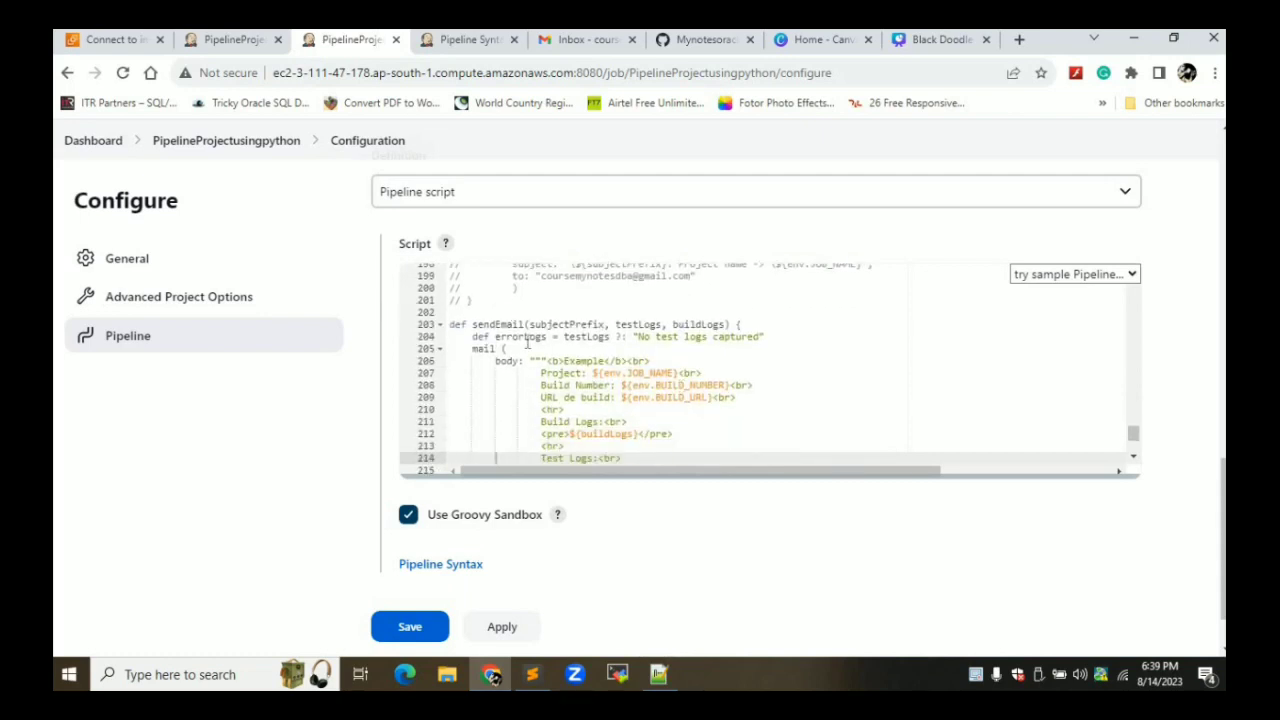
{"action": "key", "text": "Down"}
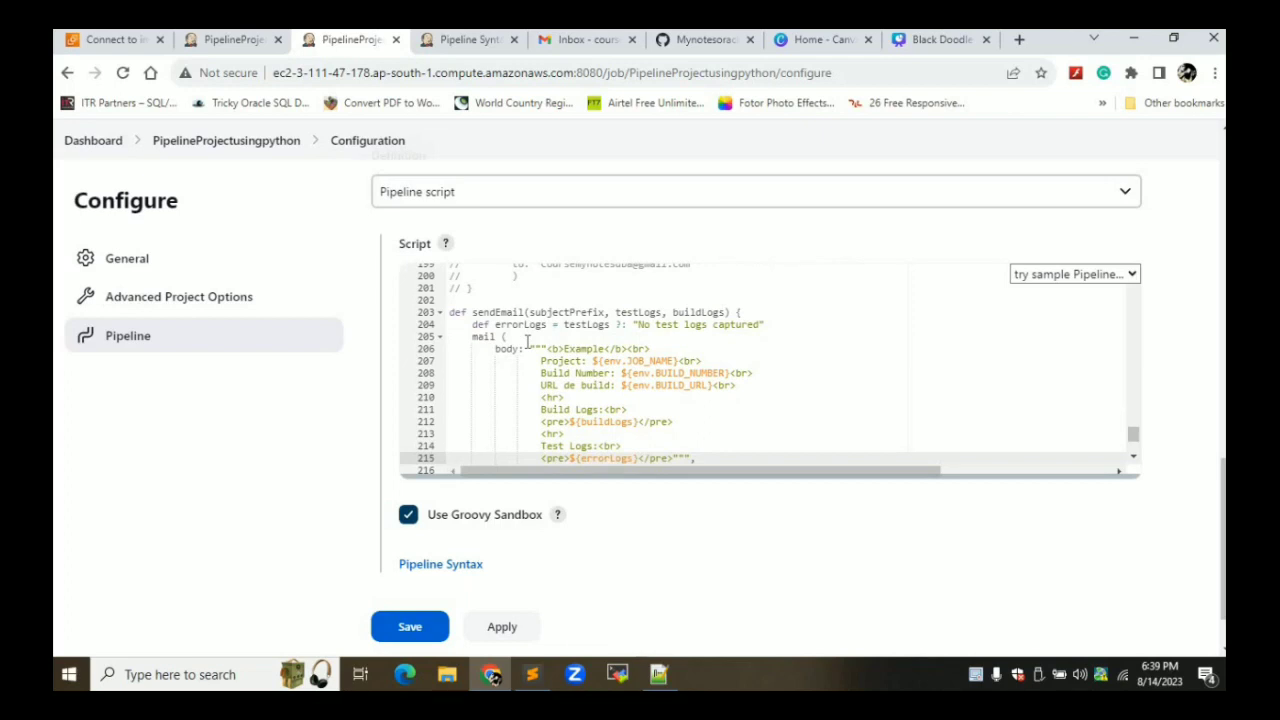
{"action": "key", "text": "Down"}
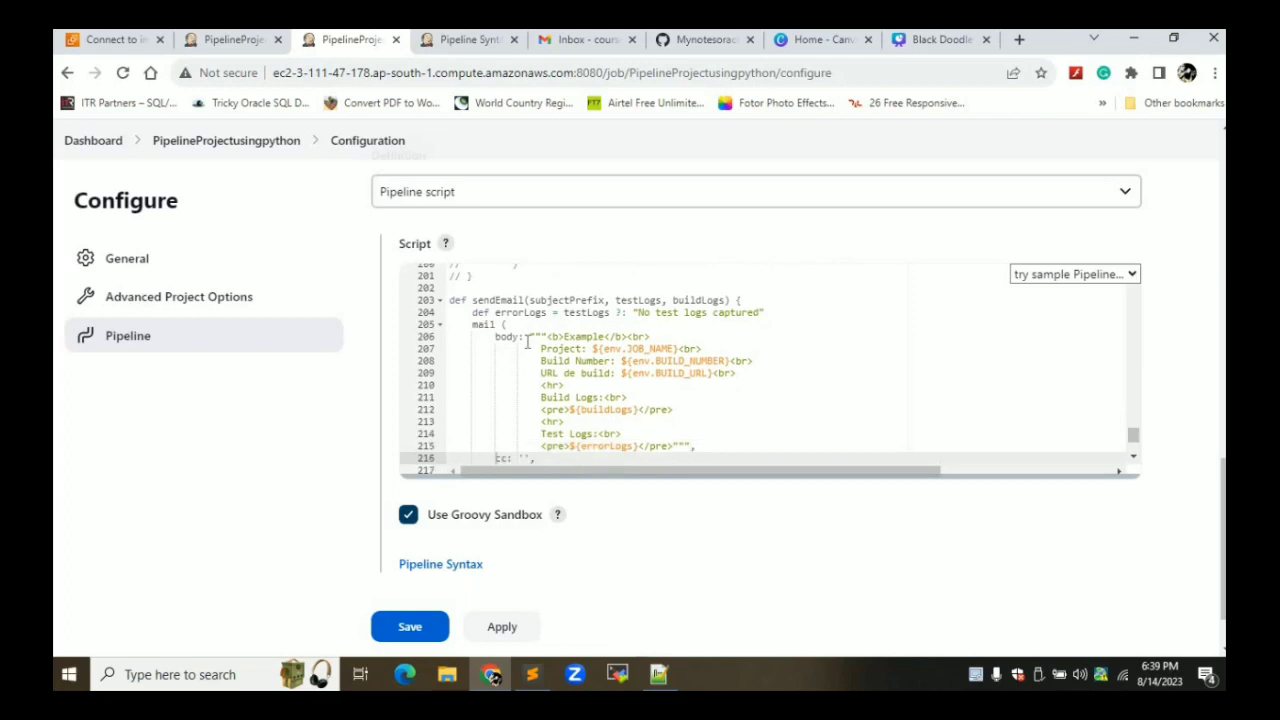
{"action": "key", "text": "Down"}
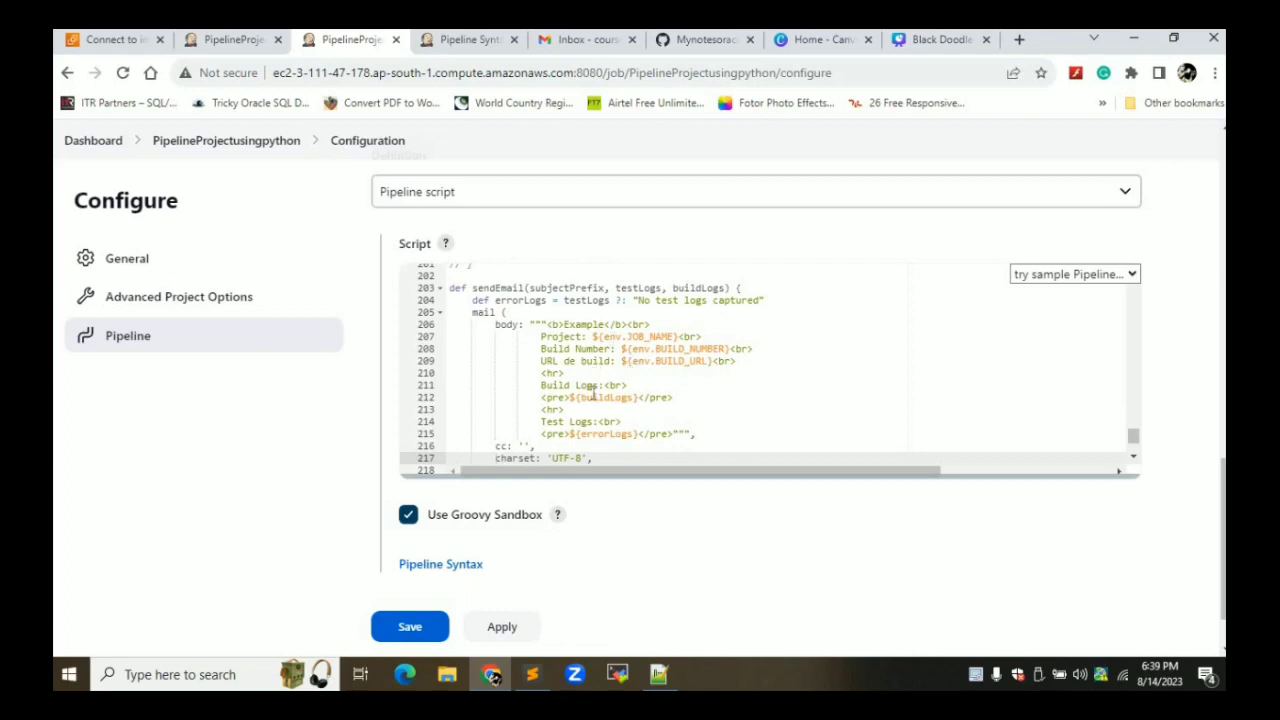
{"action": "key", "text": "Down"}
{"action": "key", "text": "Down"}
{"action": "key", "text": "Down"}
{"action": "key", "text": "Down"}
{"action": "key", "text": "Down"}
{"action": "key", "text": "Down"}
{"action": "key", "text": "Down"}
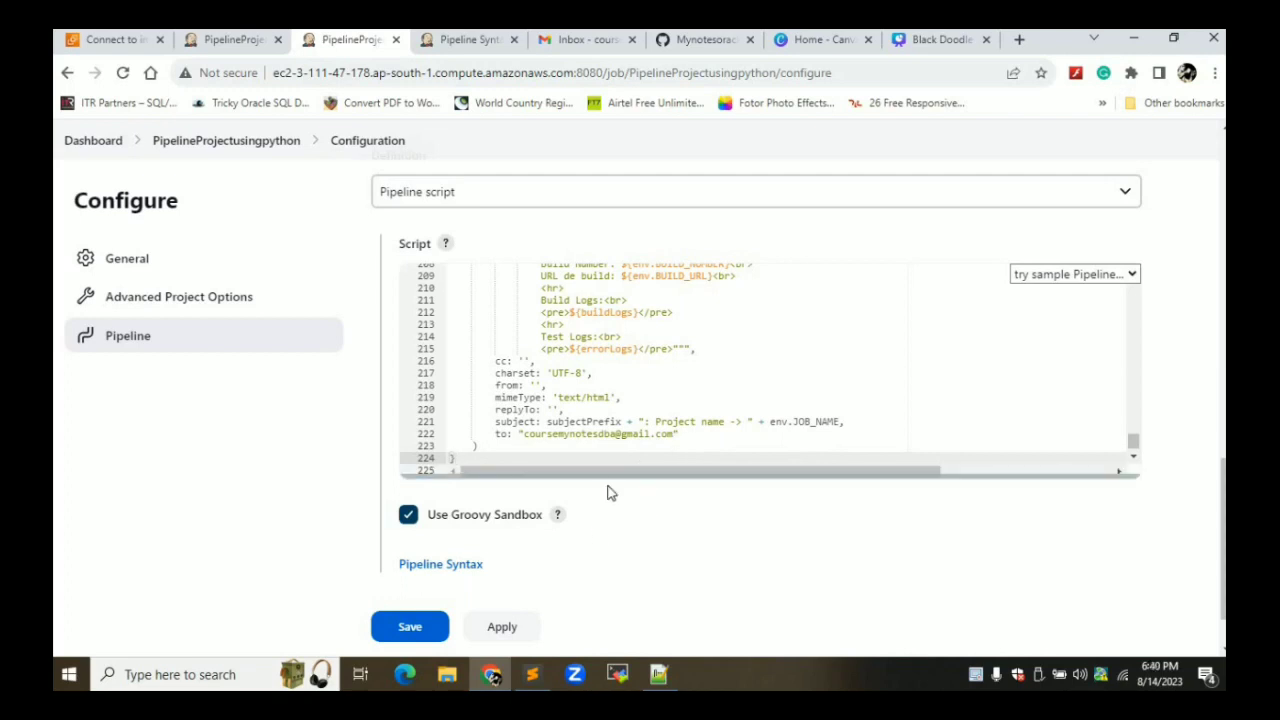
Apply the pipeline changes and trigger build #5 of PipelineProjectusingpython
{"action": "left_click", "coordinate": [501, 627]}
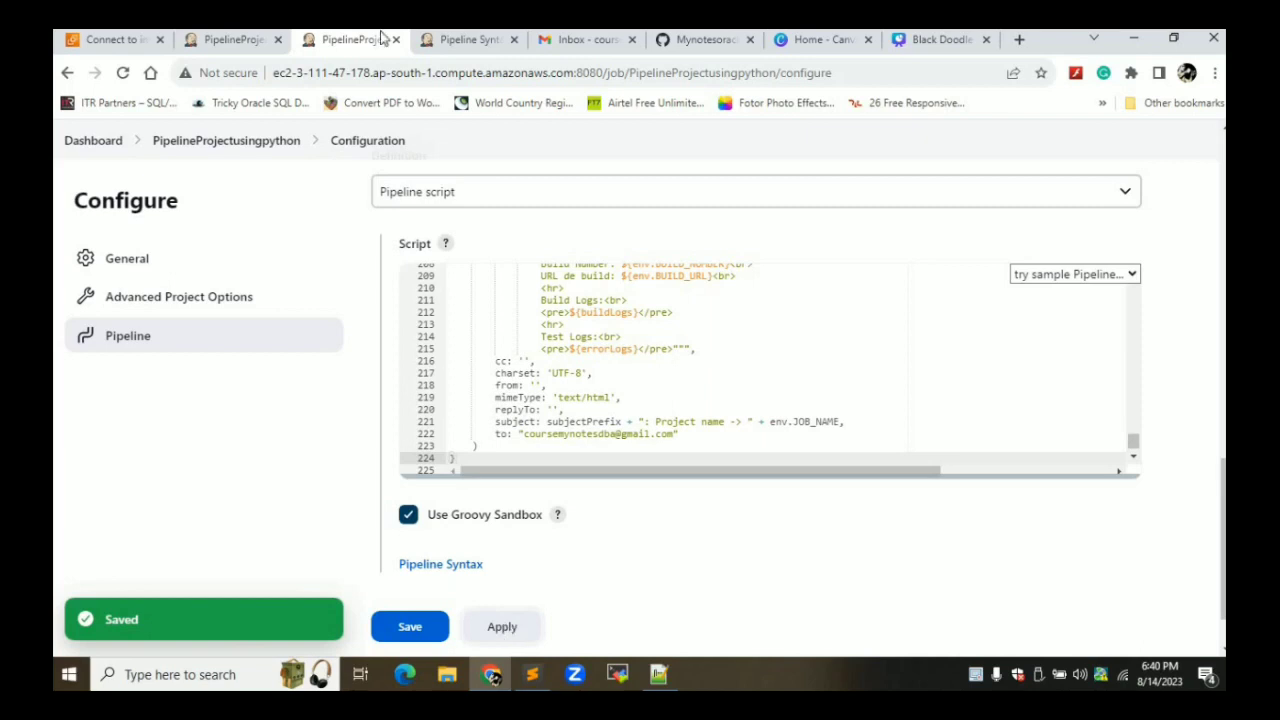
{"action": "left_click", "coordinate": [198, 42]}
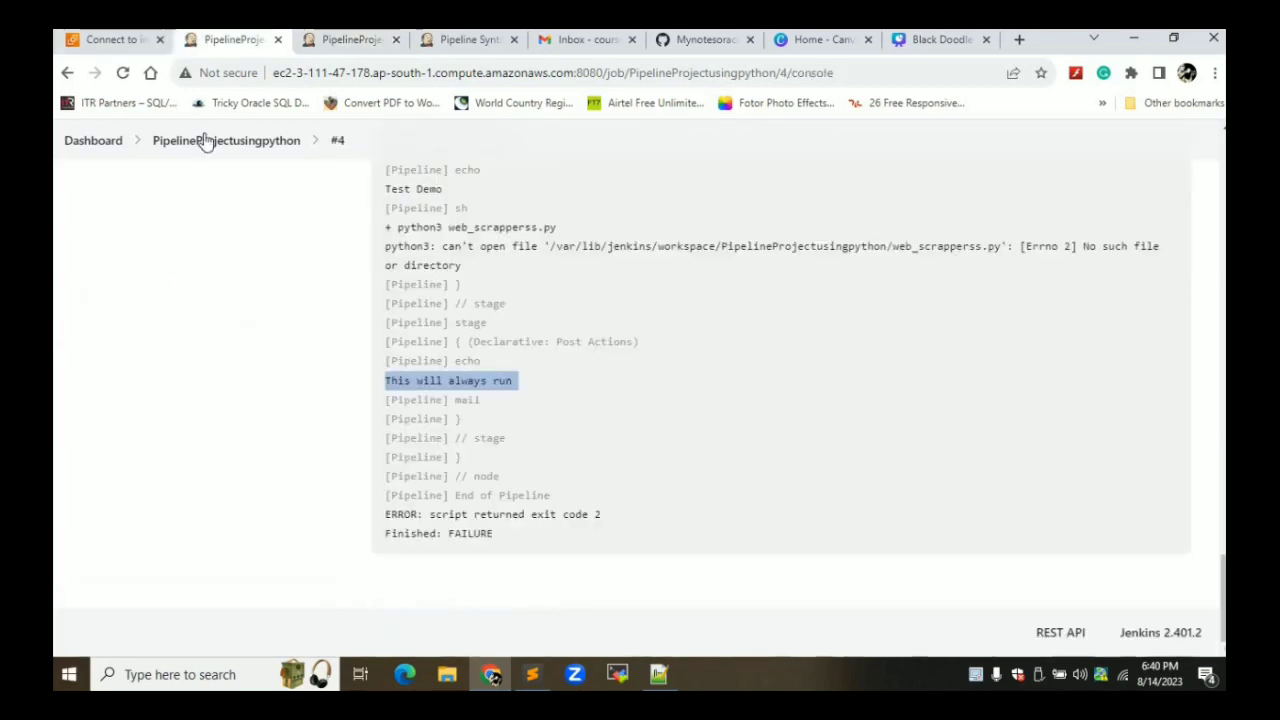
{"action": "left_click", "coordinate": [221, 150]}
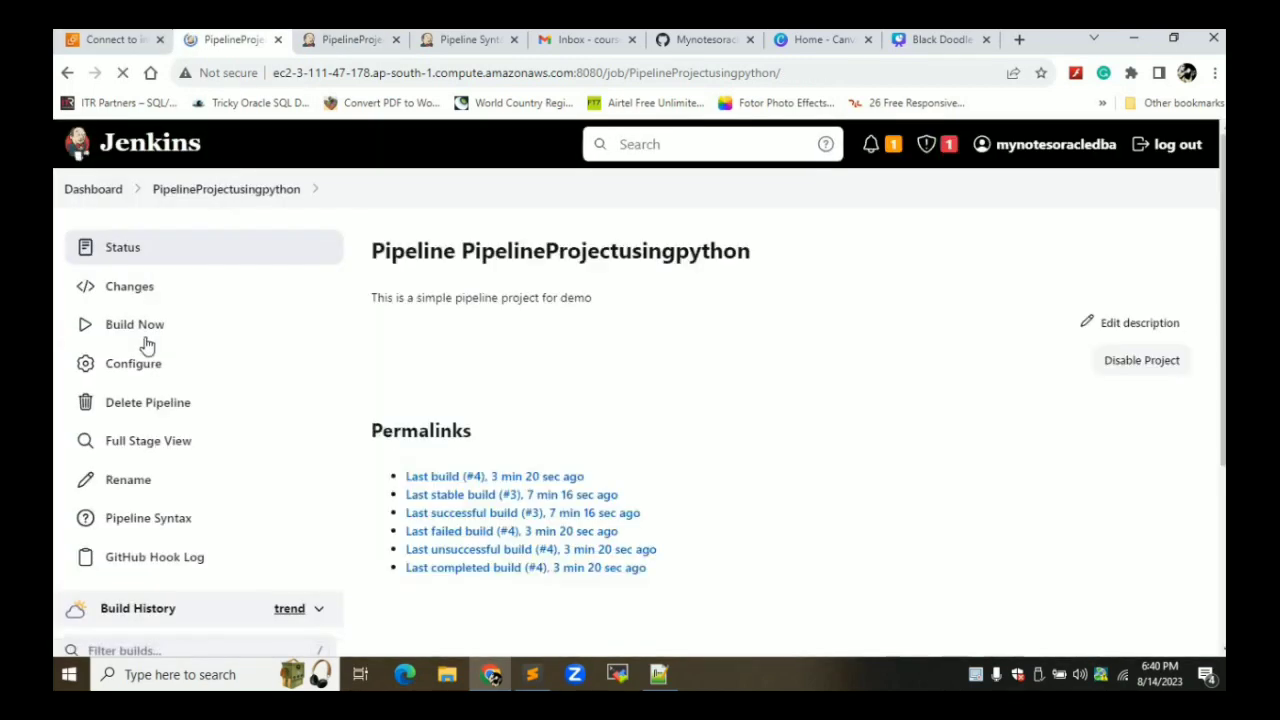
{"action": "left_click", "coordinate": [140, 326]}
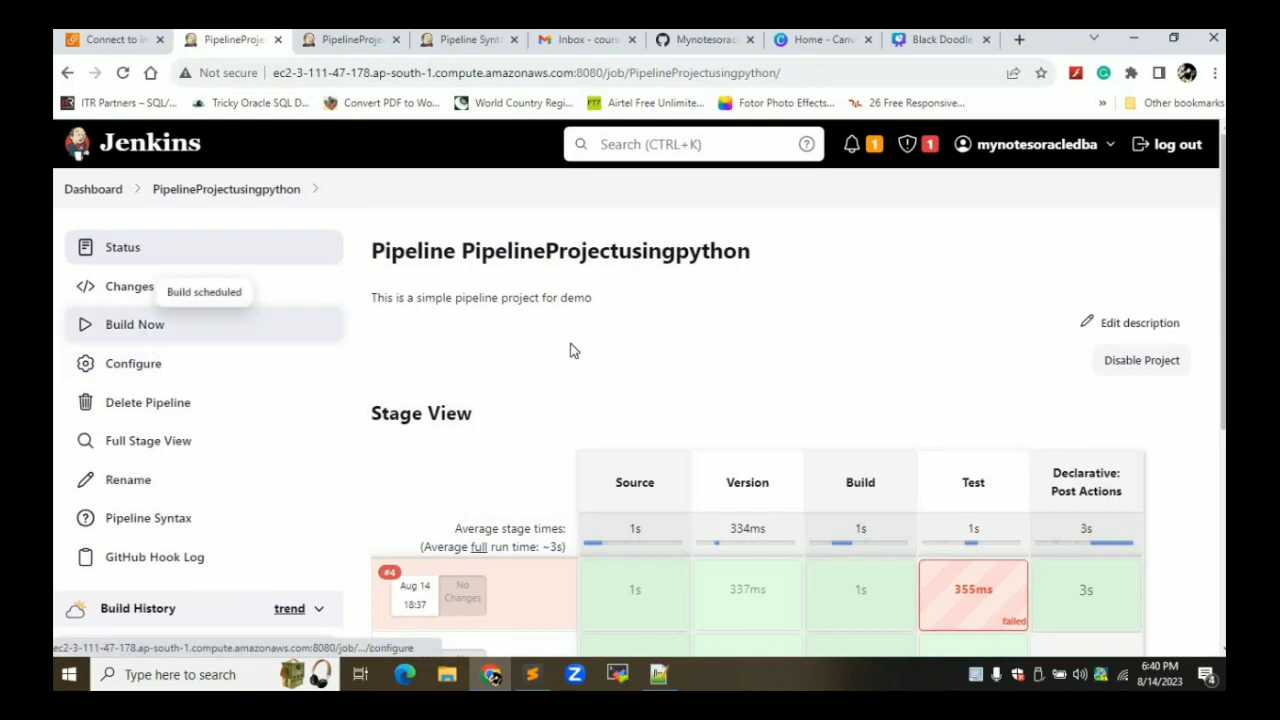
{"action": "scroll", "coordinate": [573, 350], "scroll_direction": "down", "scroll_amount": 3}
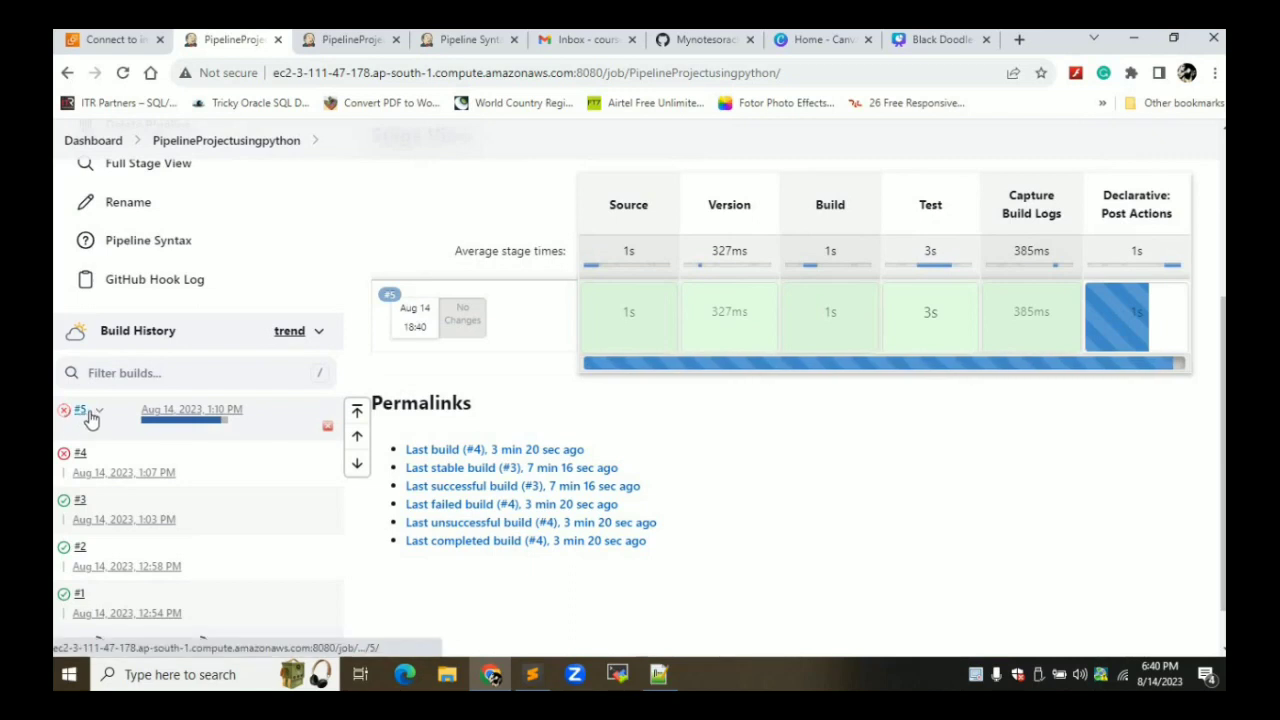
Open build #5's Console Output and confirm it ends with Finished: SUCCESS
{"action": "left_click", "coordinate": [98, 413]}
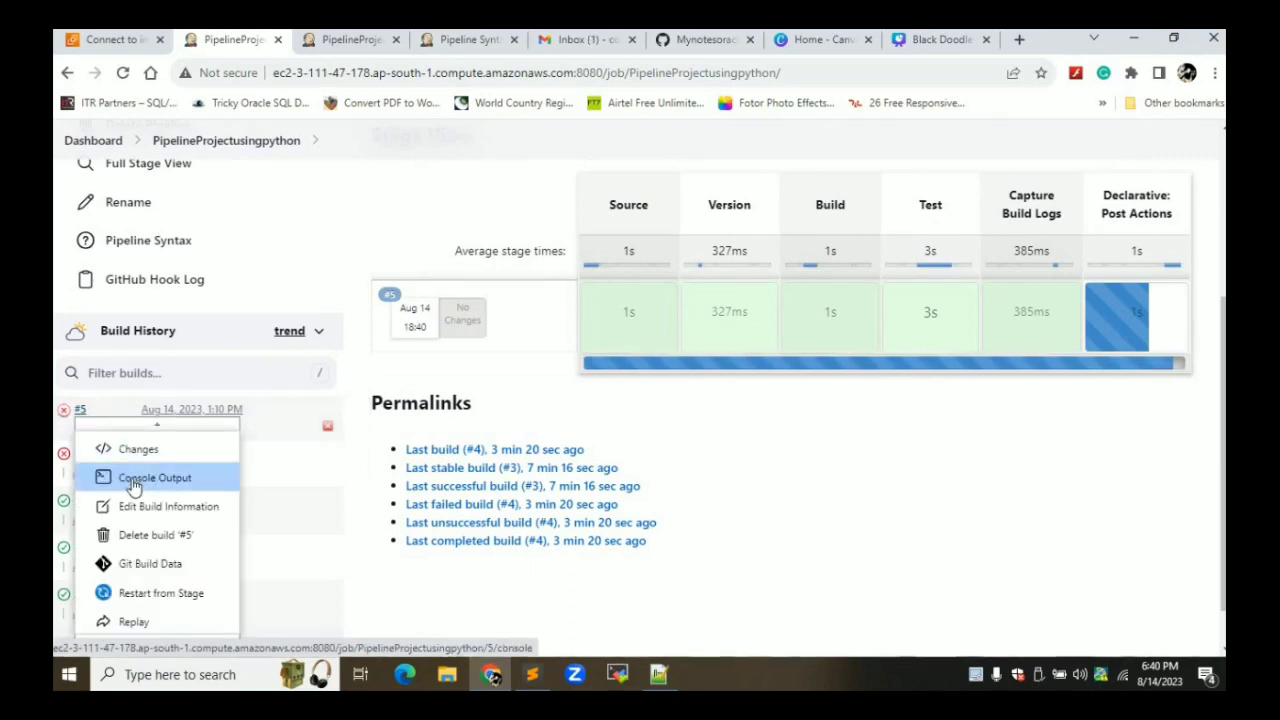
{"action": "left_click", "coordinate": [133, 482]}
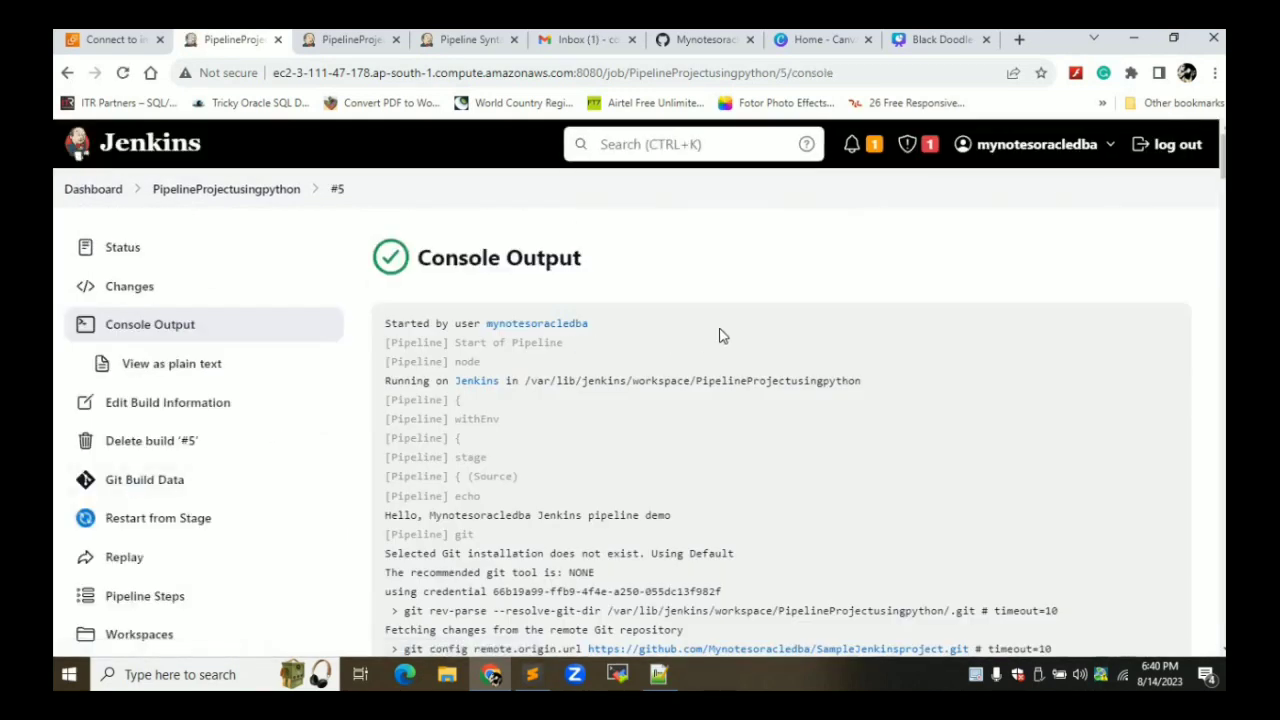
{"action": "scroll", "coordinate": [723, 335], "scroll_direction": "down", "scroll_amount": 12}
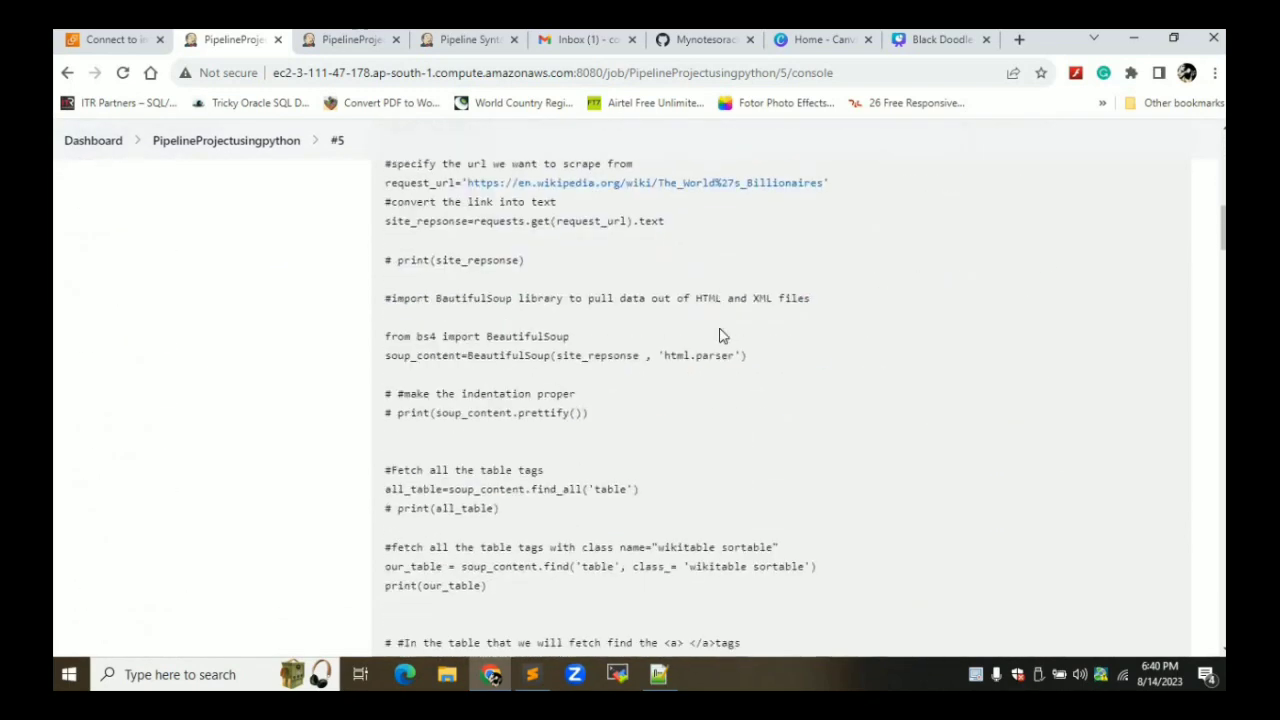
{"action": "scroll", "coordinate": [723, 335], "scroll_direction": "down", "scroll_amount": 7}
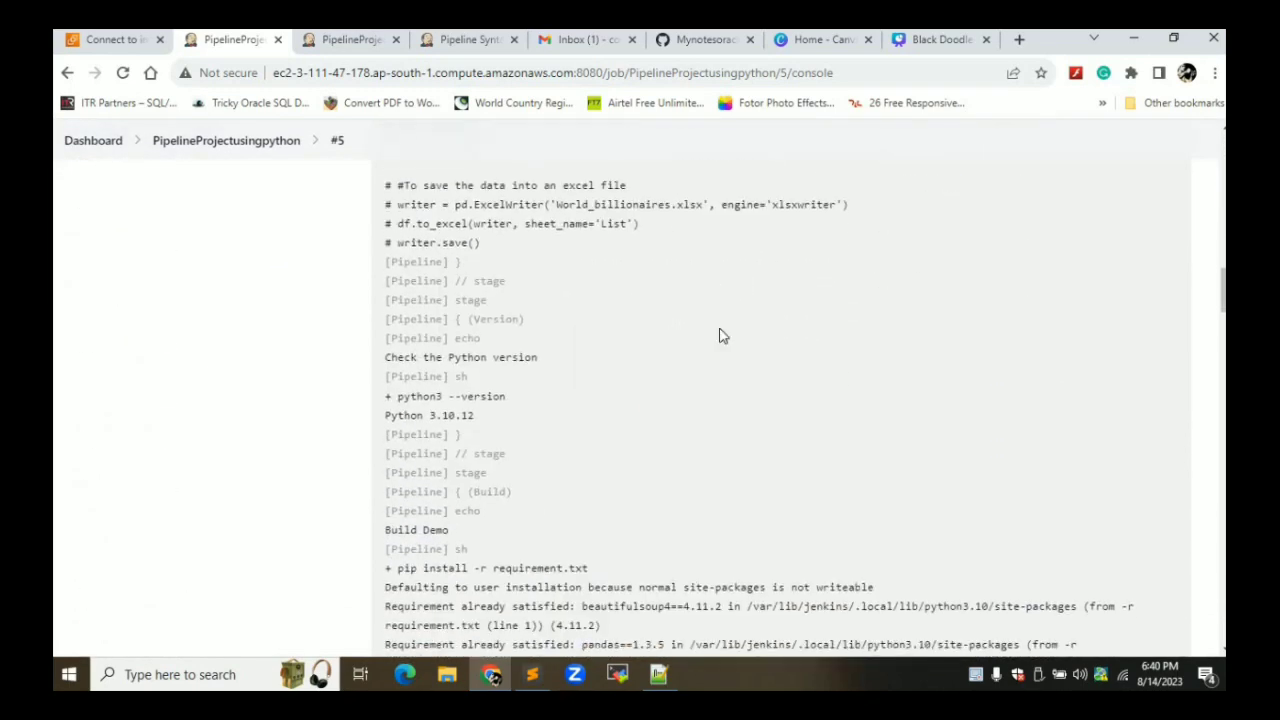
{"action": "scroll", "coordinate": [723, 335], "scroll_direction": "down", "scroll_amount": 5}
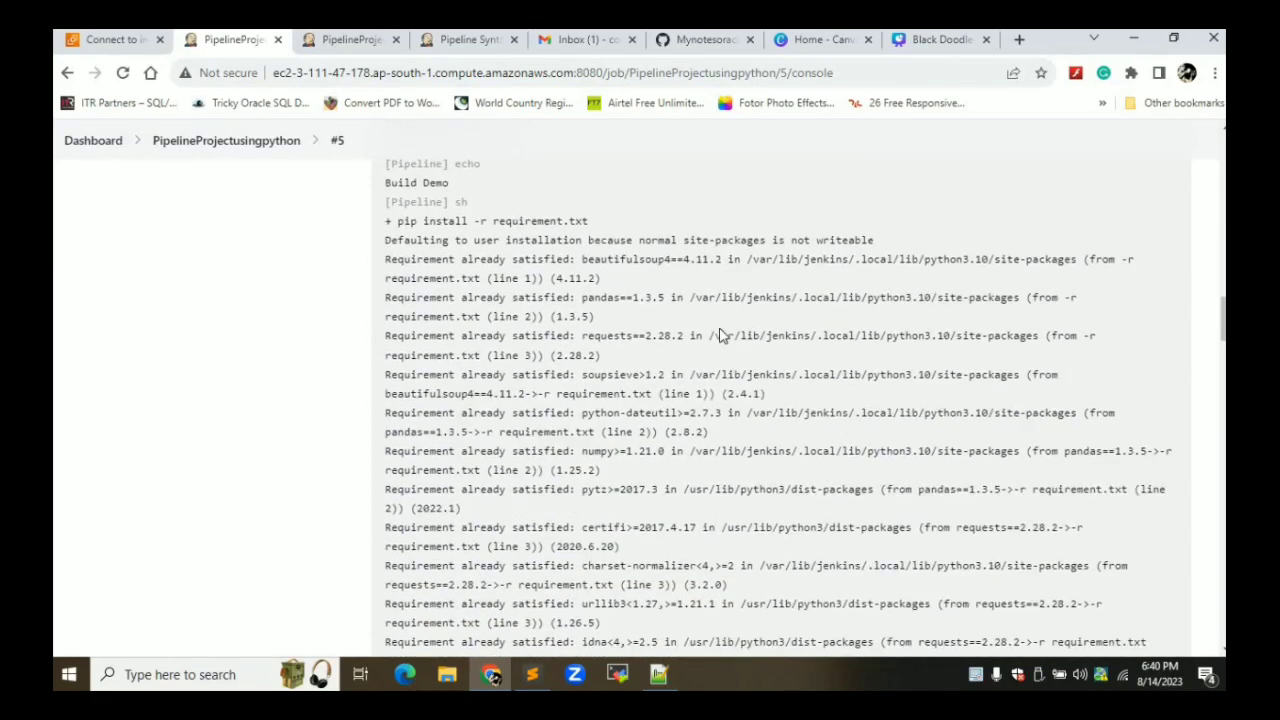
{"action": "scroll", "coordinate": [720, 330], "scroll_direction": "down", "scroll_amount": 6}
{"action": "scroll", "coordinate": [720, 335], "scroll_direction": "down", "scroll_amount": 4}
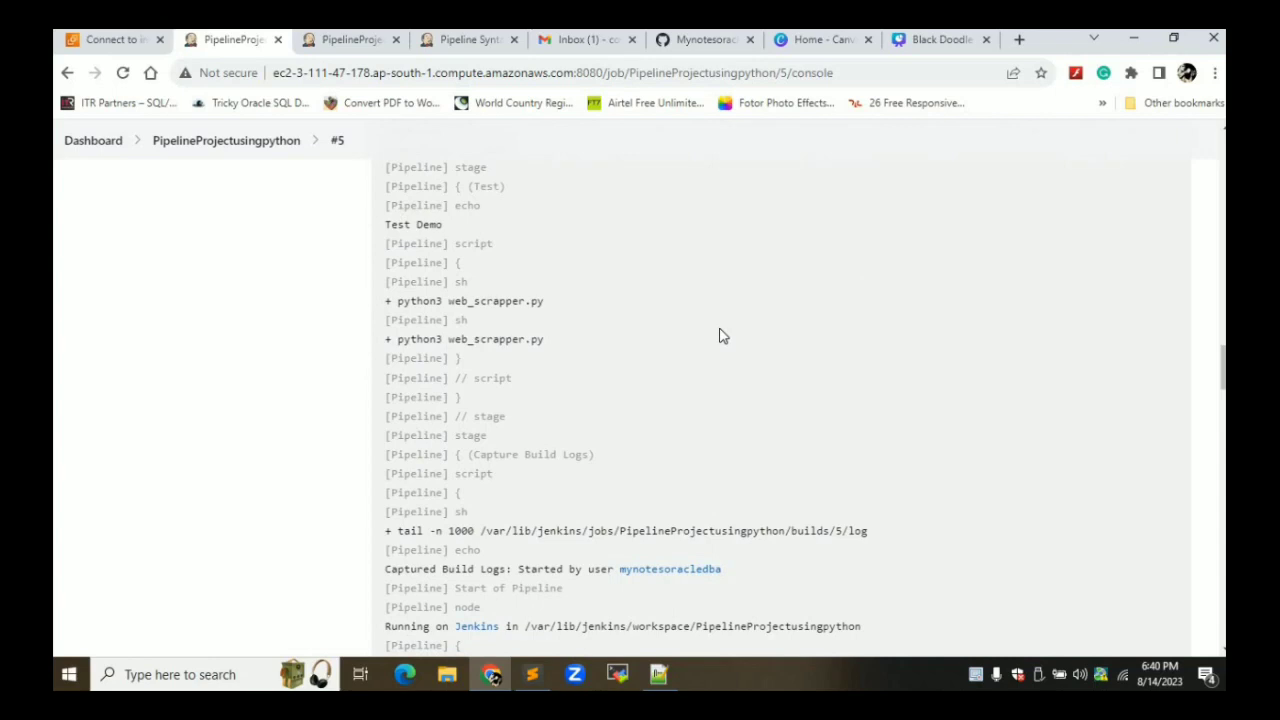
{"action": "scroll", "coordinate": [723, 336], "scroll_direction": "down", "scroll_amount": 1}
{"action": "scroll", "coordinate": [722, 336], "scroll_direction": "down", "scroll_amount": 1}
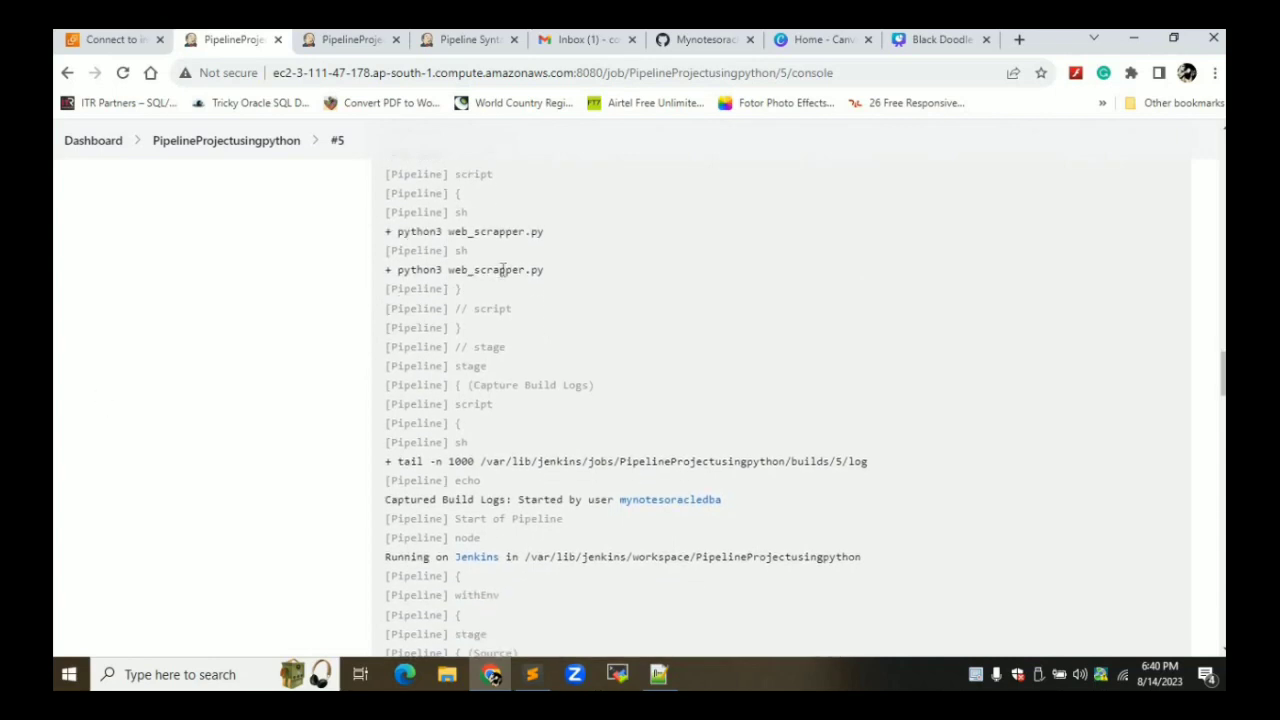
{"action": "scroll", "coordinate": [521, 273], "scroll_direction": "down", "scroll_amount": 8}
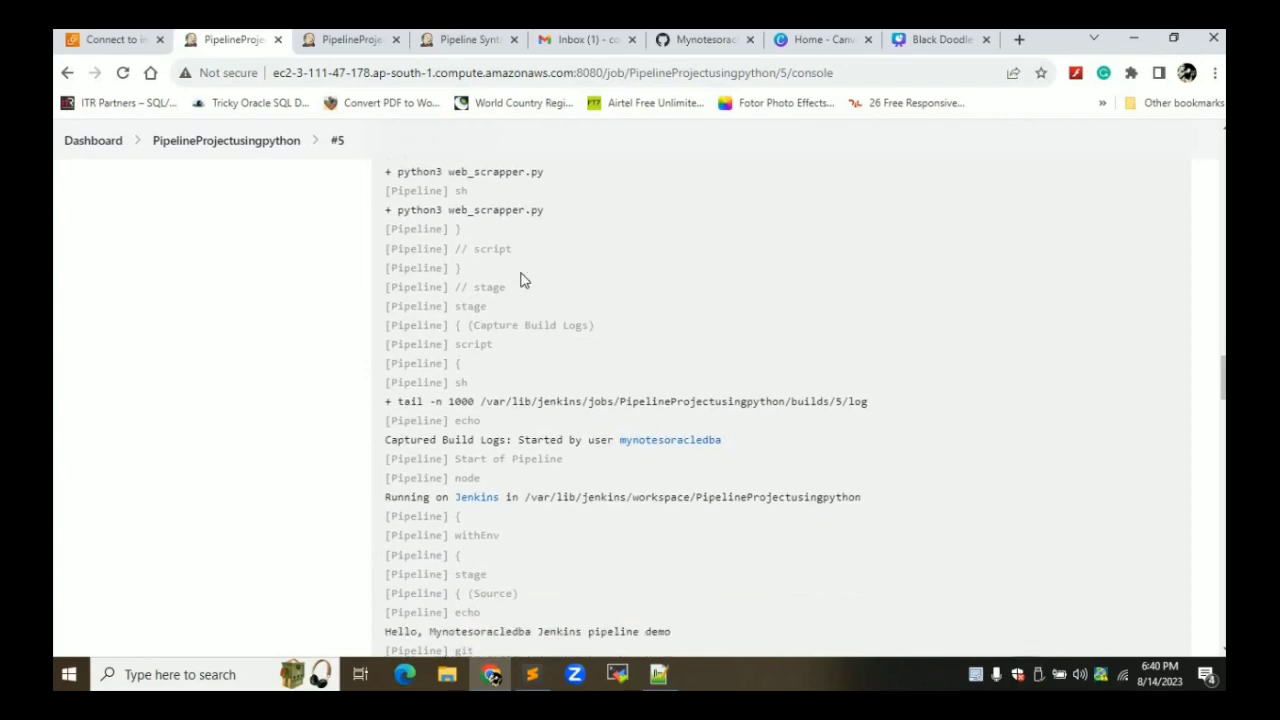
{"action": "scroll", "coordinate": [521, 273], "scroll_direction": "down", "scroll_amount": 10}
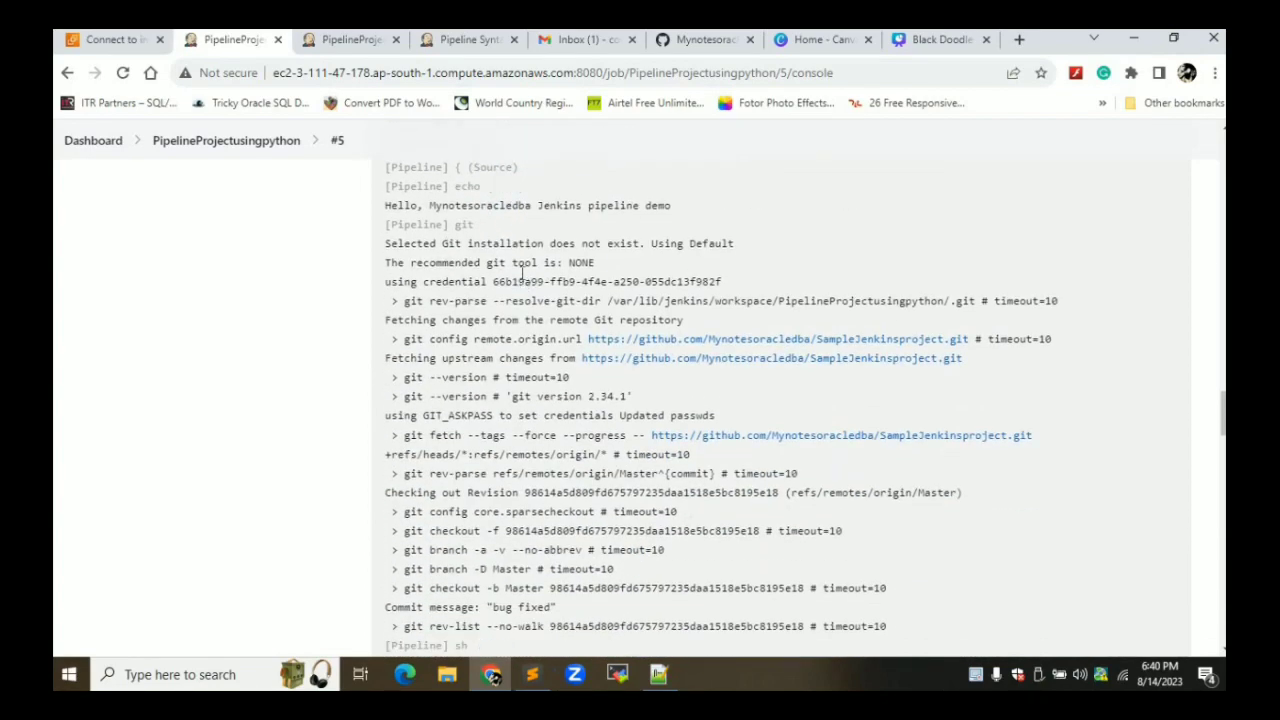
{"action": "scroll", "coordinate": [521, 280], "scroll_direction": "down", "scroll_amount": 12}
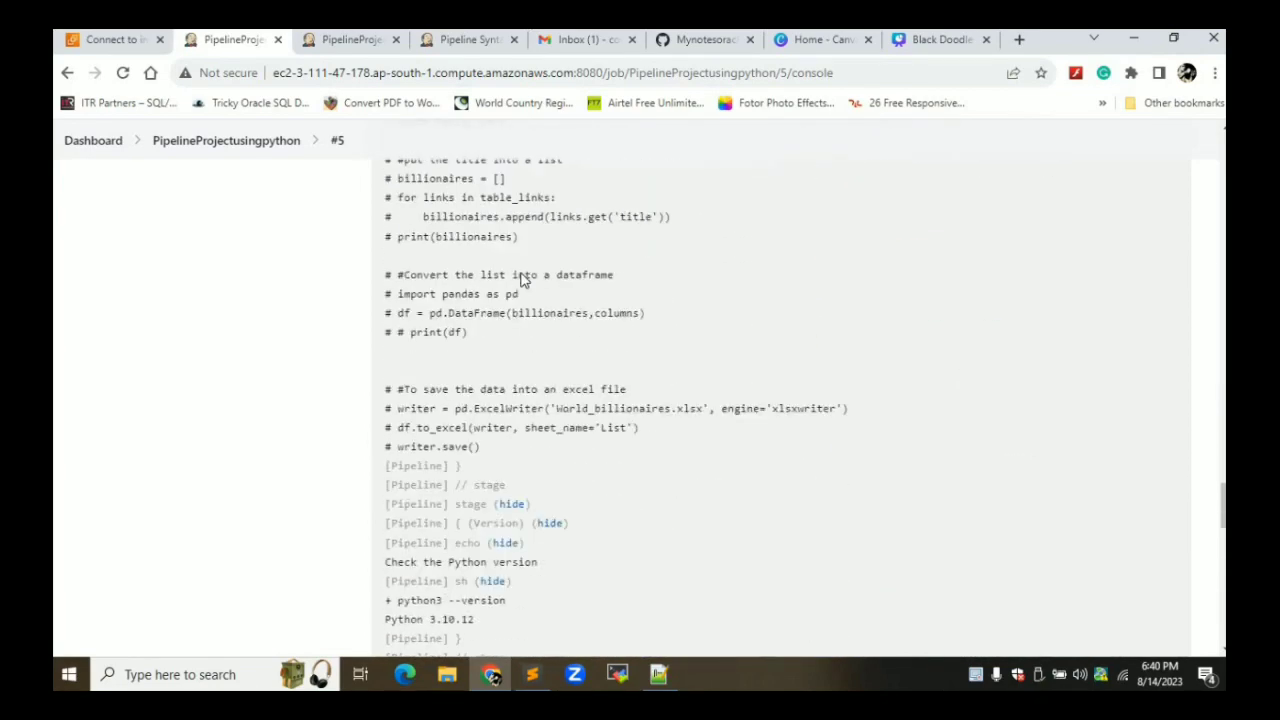
{"action": "scroll", "coordinate": [521, 273], "scroll_direction": "down", "scroll_amount": 10}
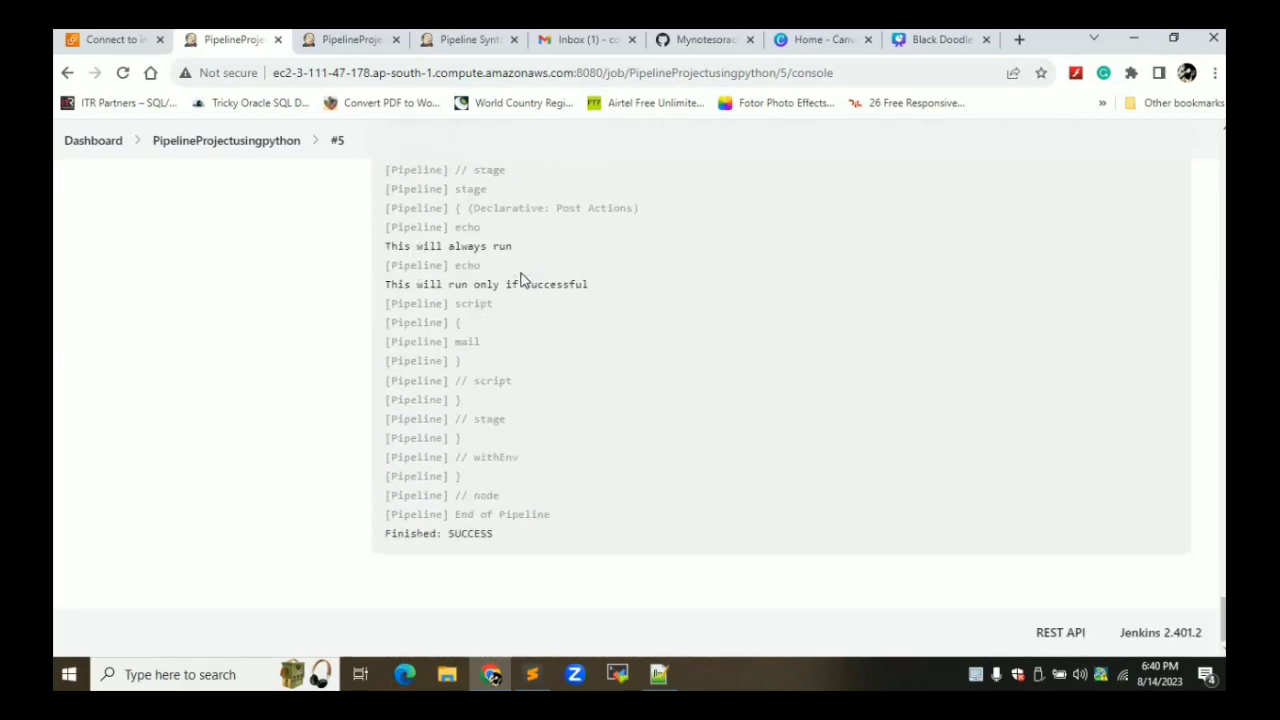
{"action": "double_click", "coordinate": [458, 536]}
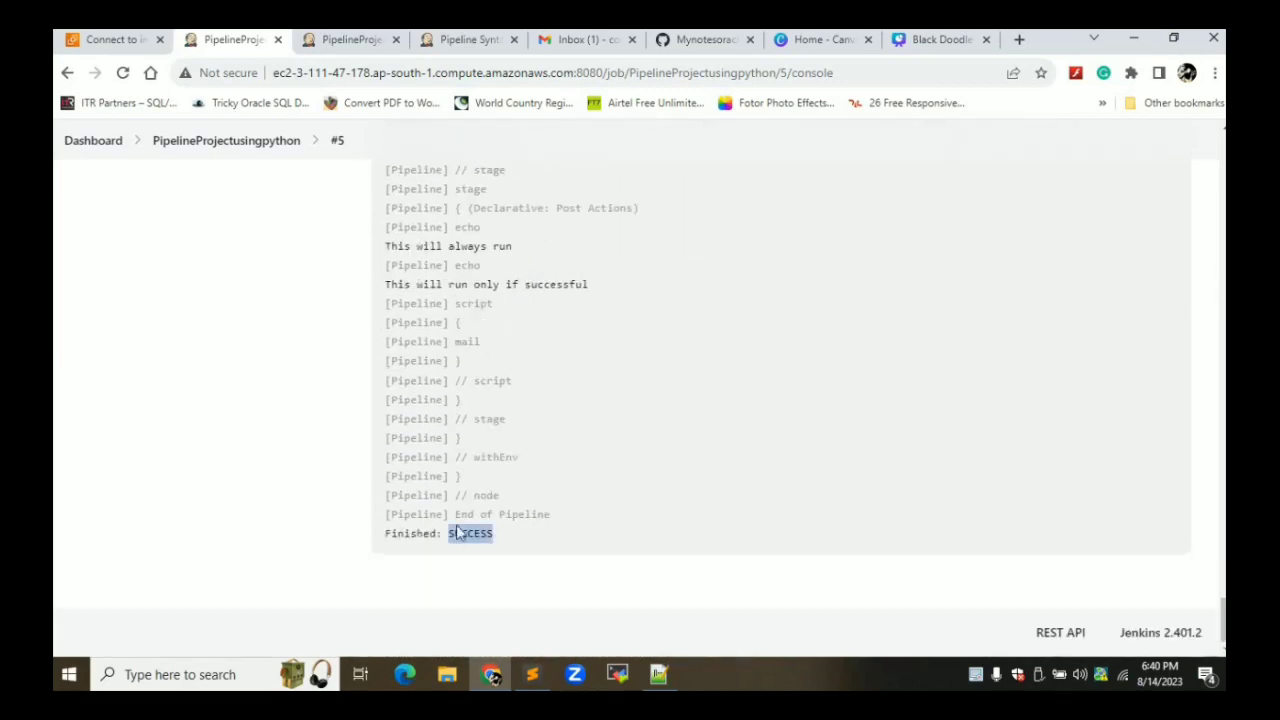
Read the build #5 SUCCESS CI email, including its build logs table and empty Test Logs
{"action": "left_click", "coordinate": [588, 48]}
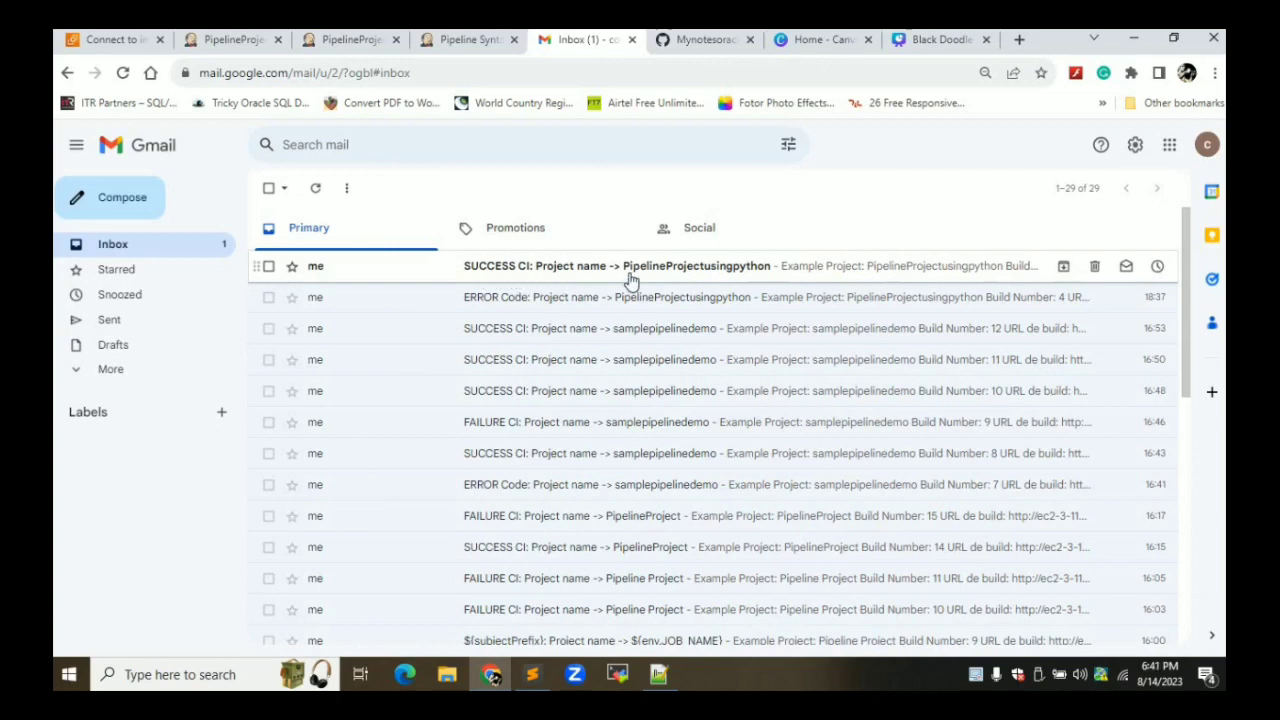
{"action": "left_click", "coordinate": [690, 278]}
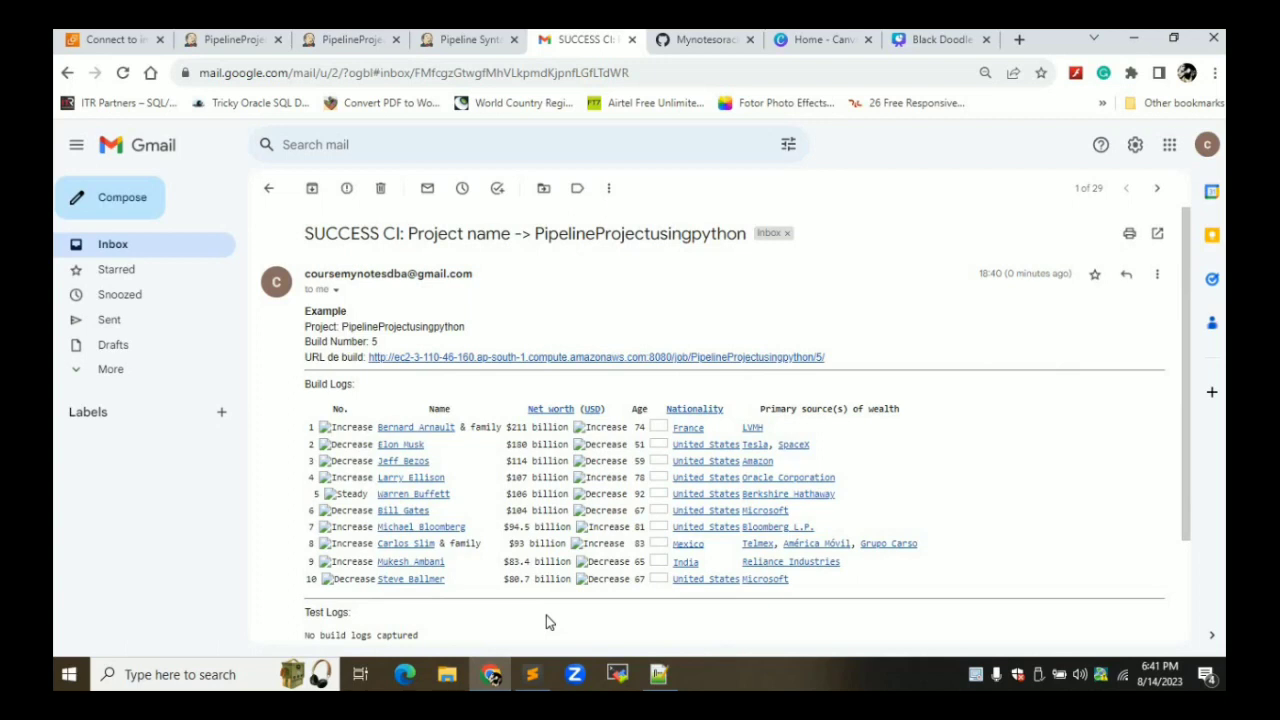
{"action": "scroll", "coordinate": [546, 622], "scroll_direction": "down", "scroll_amount": 1}
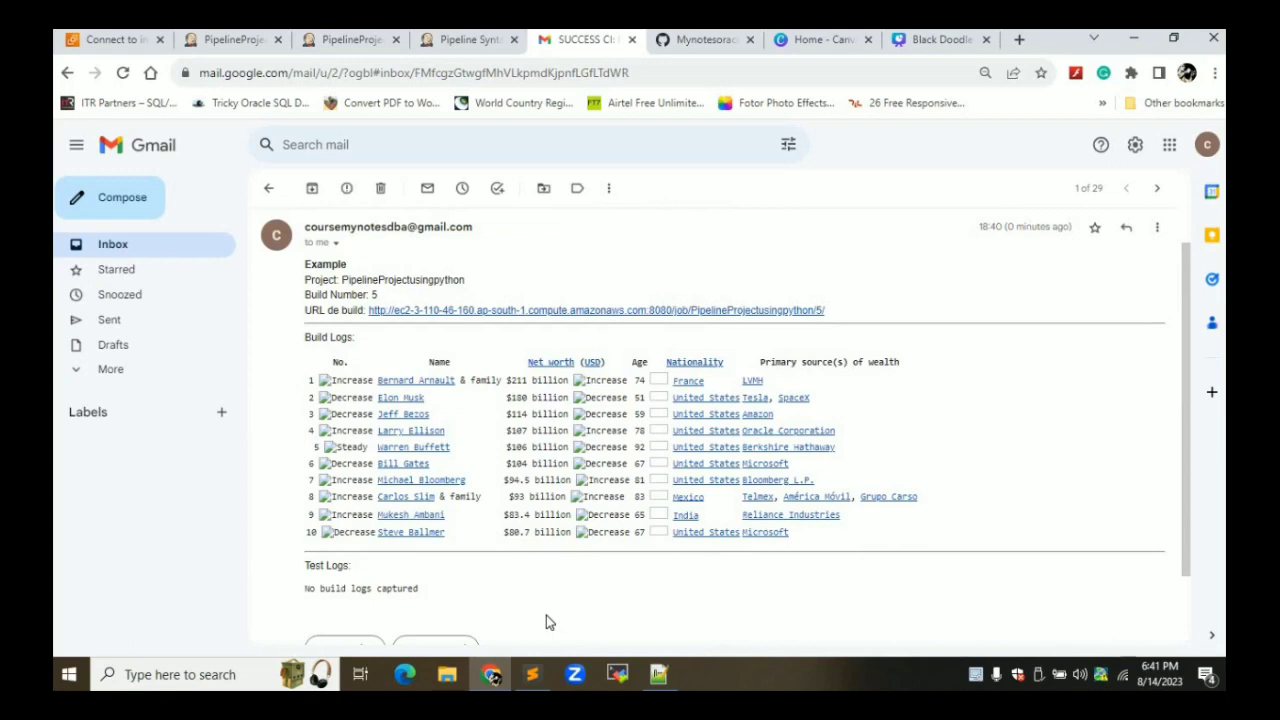
Set the pipeline definition to Pipeline script from SCM with Git as the SCM
{"action": "left_click", "coordinate": [452, 45]}
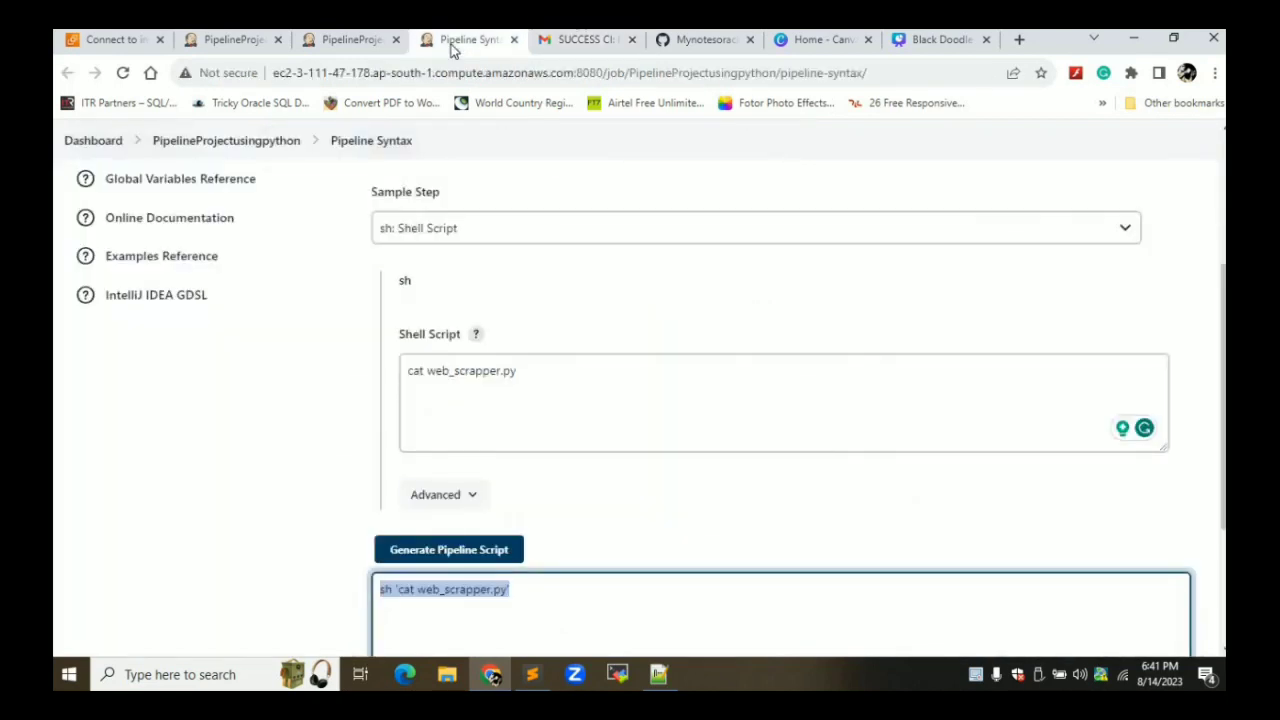
{"action": "left_click", "coordinate": [352, 40]}
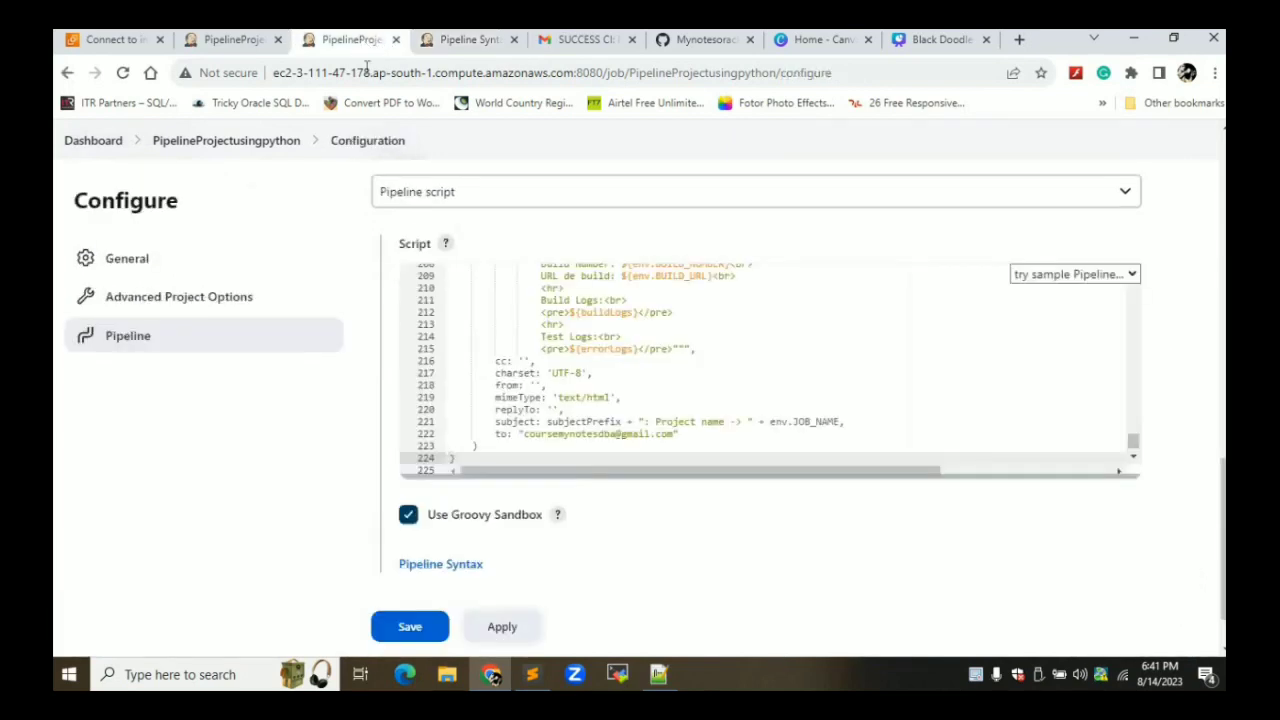
{"action": "left_click", "coordinate": [672, 204]}
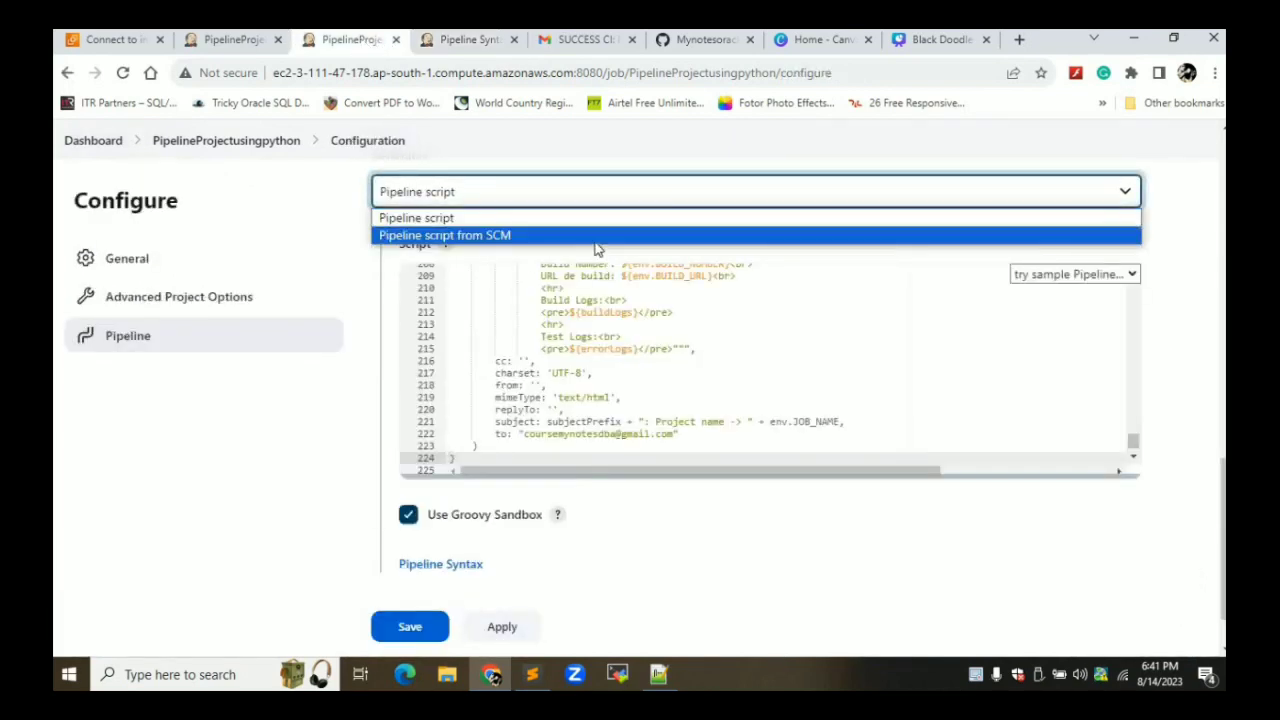
{"action": "left_click", "coordinate": [594, 238]}
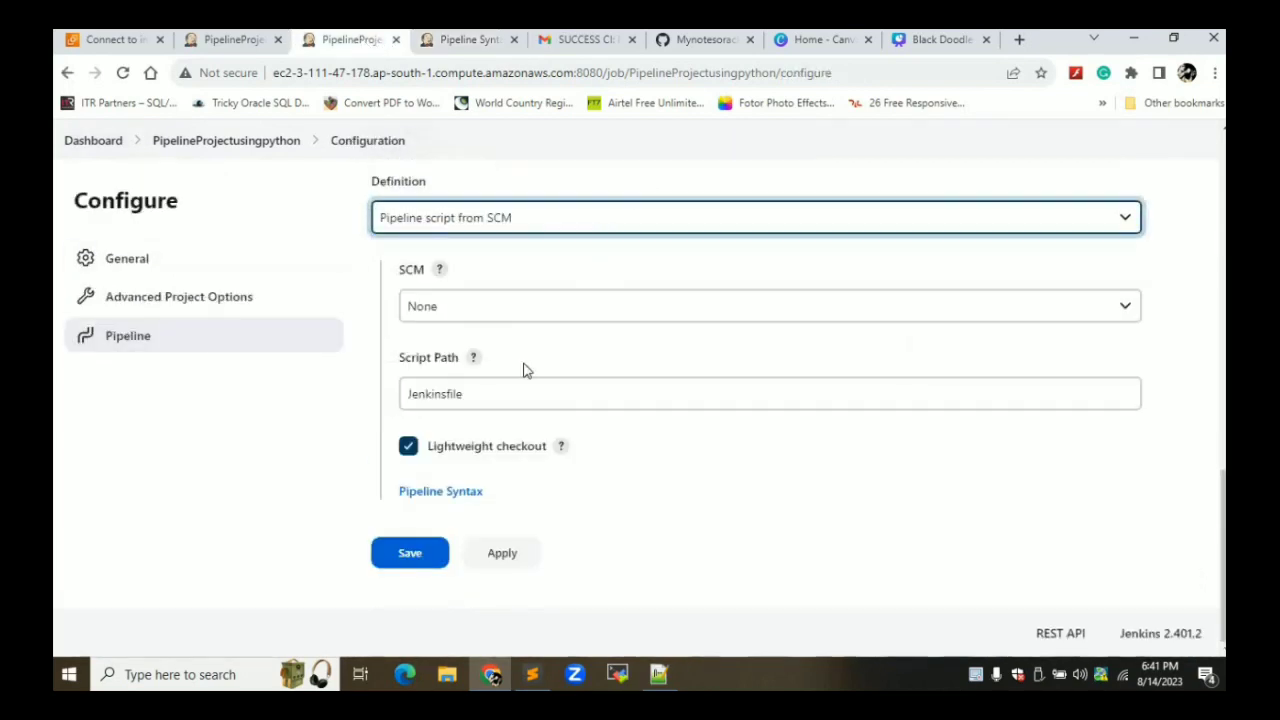
{"action": "left_click", "coordinate": [477, 310]}
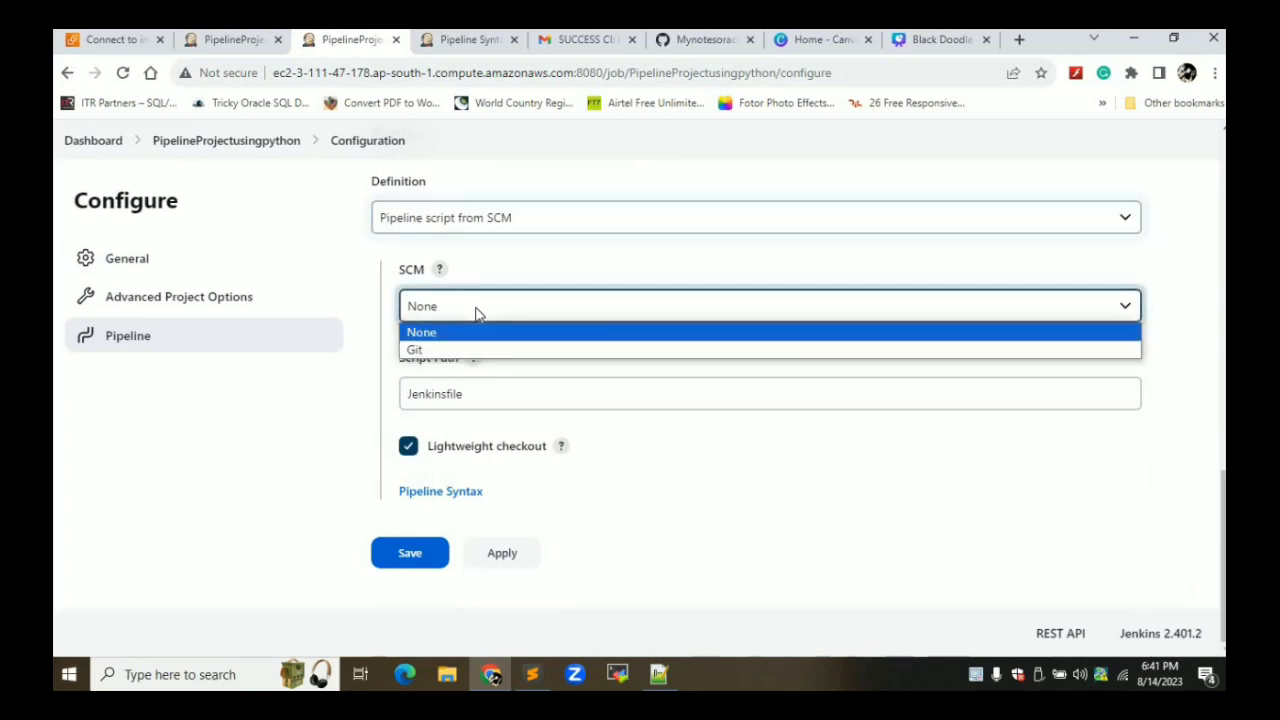
{"action": "left_click", "coordinate": [565, 222]}
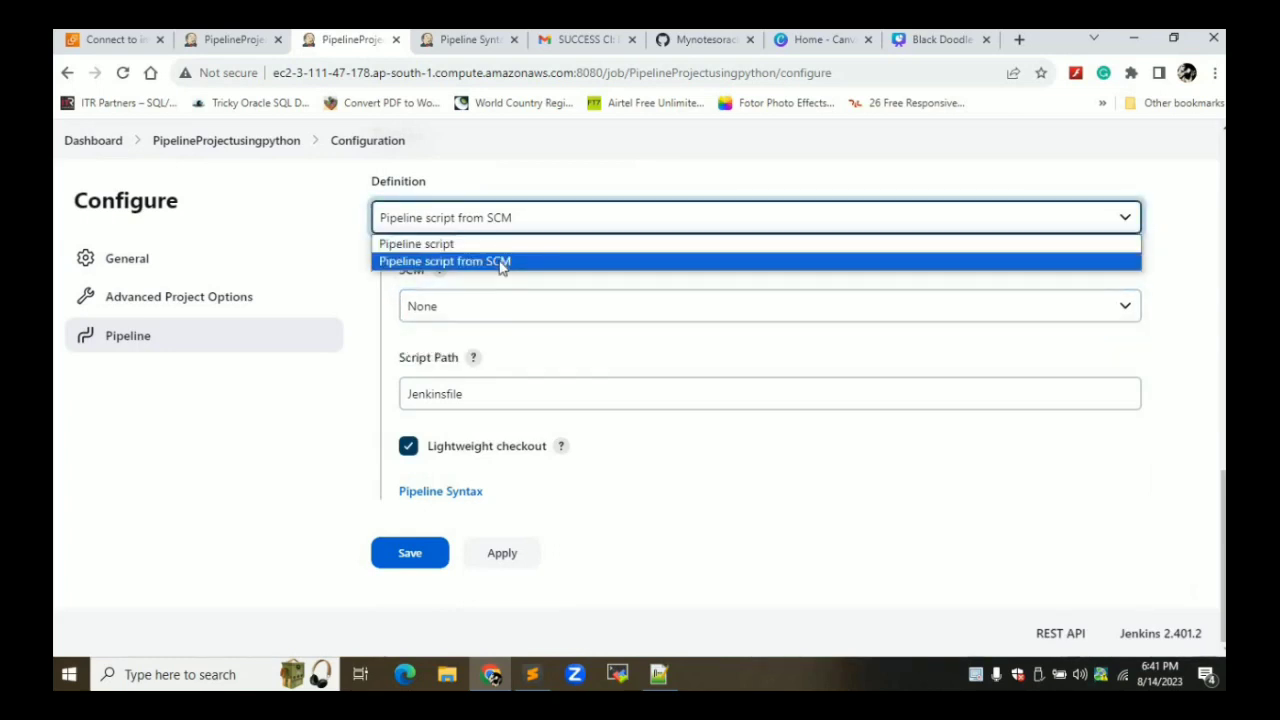
{"action": "left_click", "coordinate": [502, 262]}
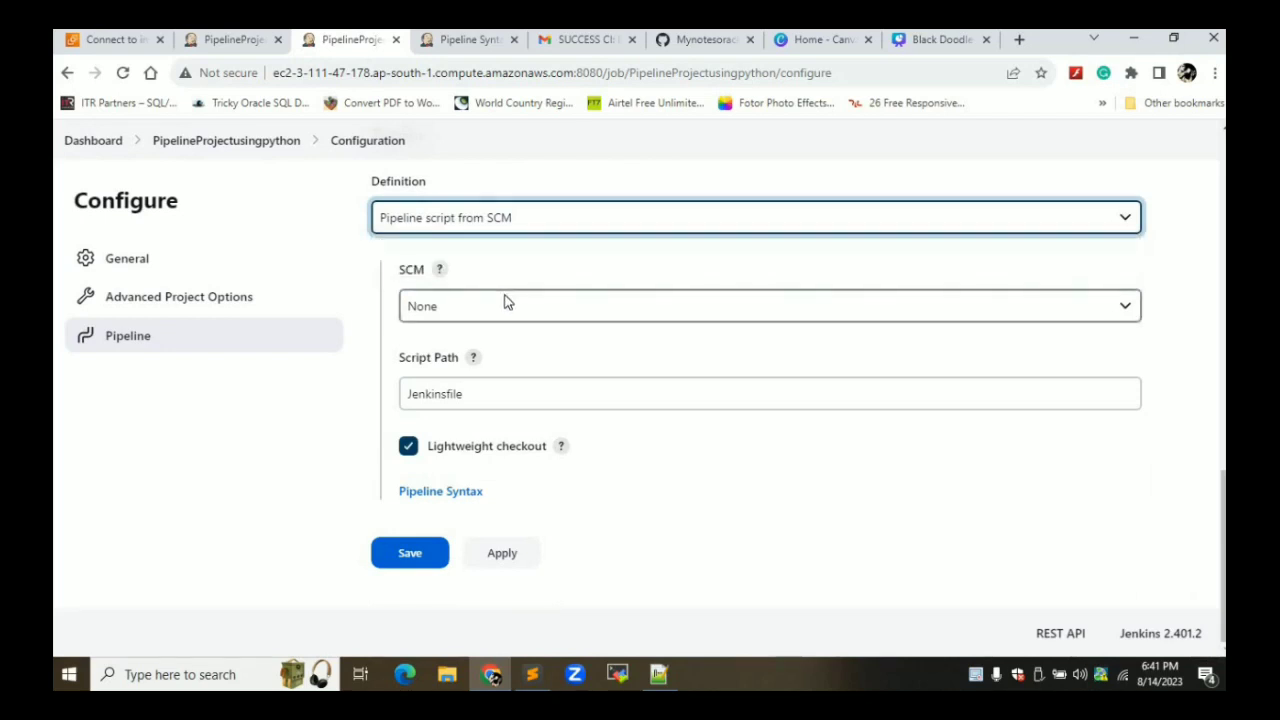
{"action": "left_click", "coordinate": [506, 300]}
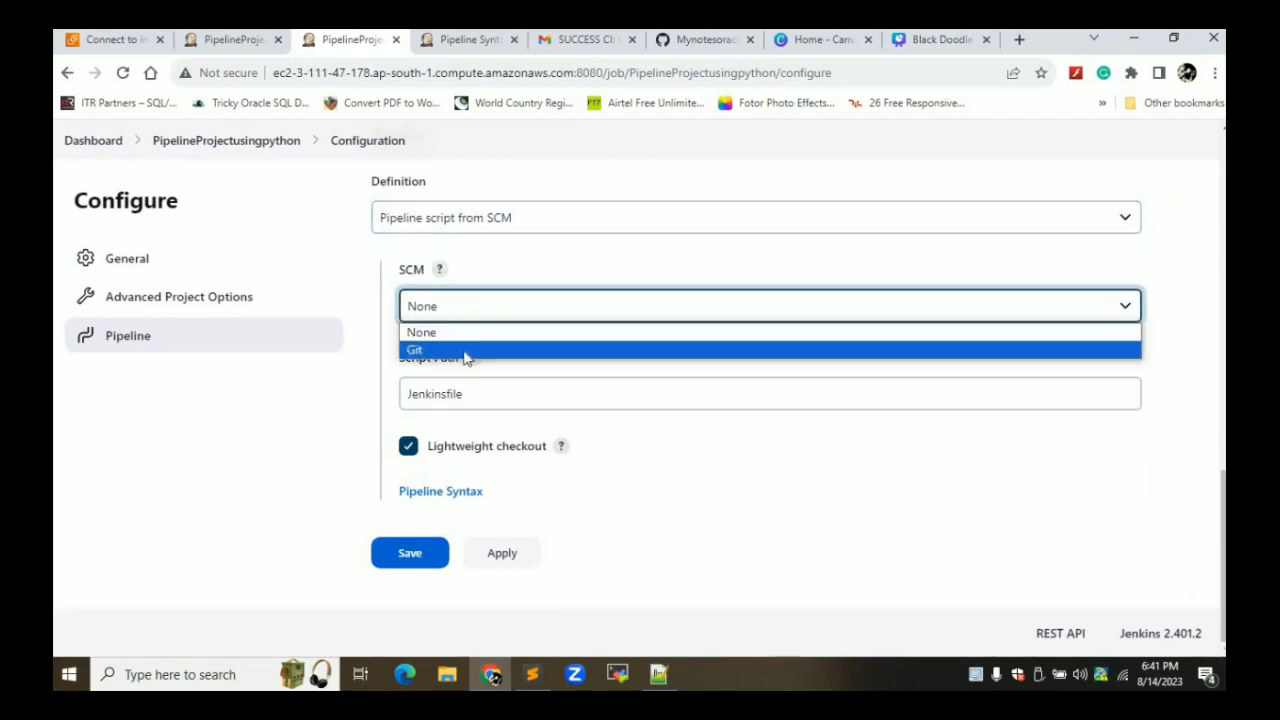
{"action": "left_click", "coordinate": [465, 350]}
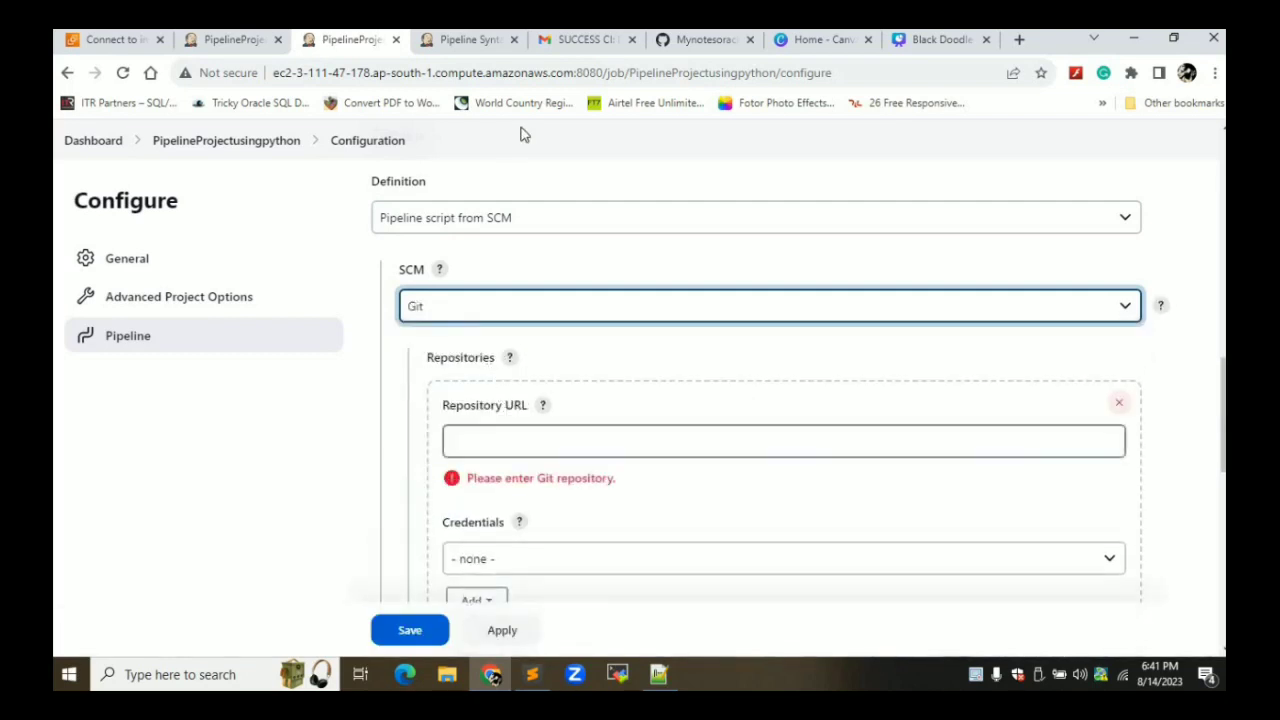
Copy the SampleJenkinsproject HTTPS clone URL from GitHub and return to Jenkins
{"action": "left_click", "coordinate": [708, 40]}
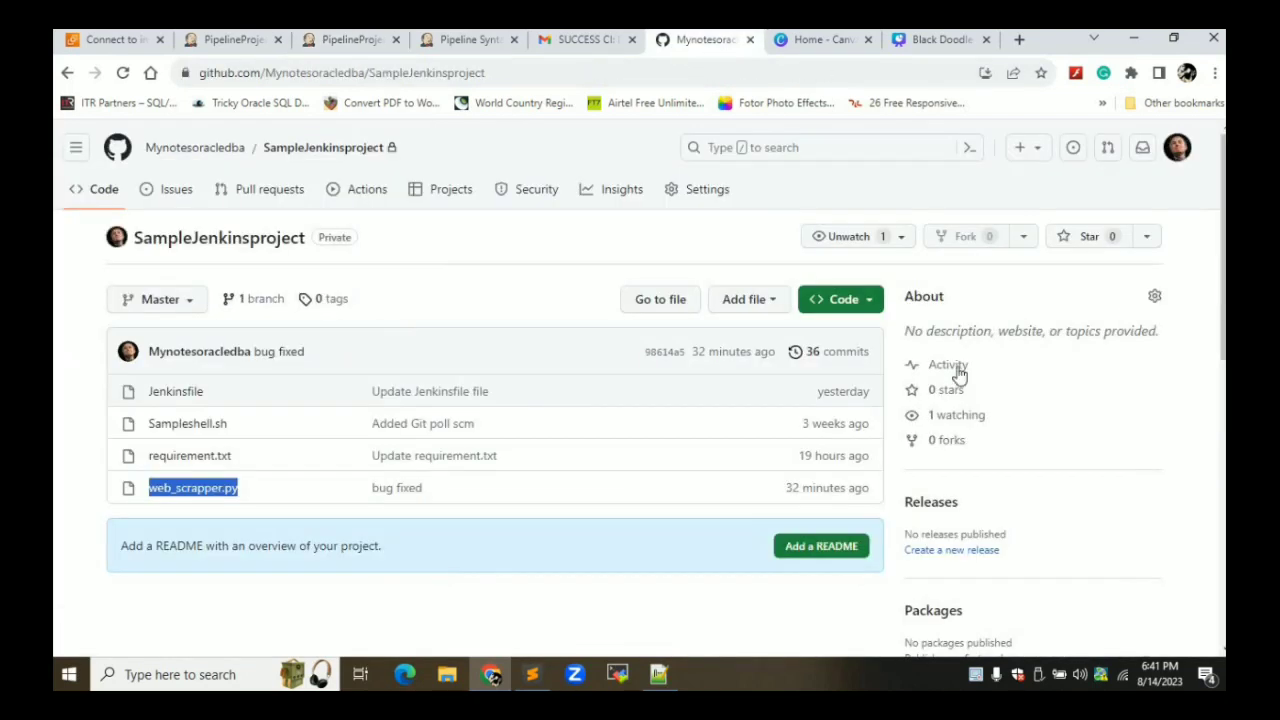
{"action": "left_click", "coordinate": [851, 316]}
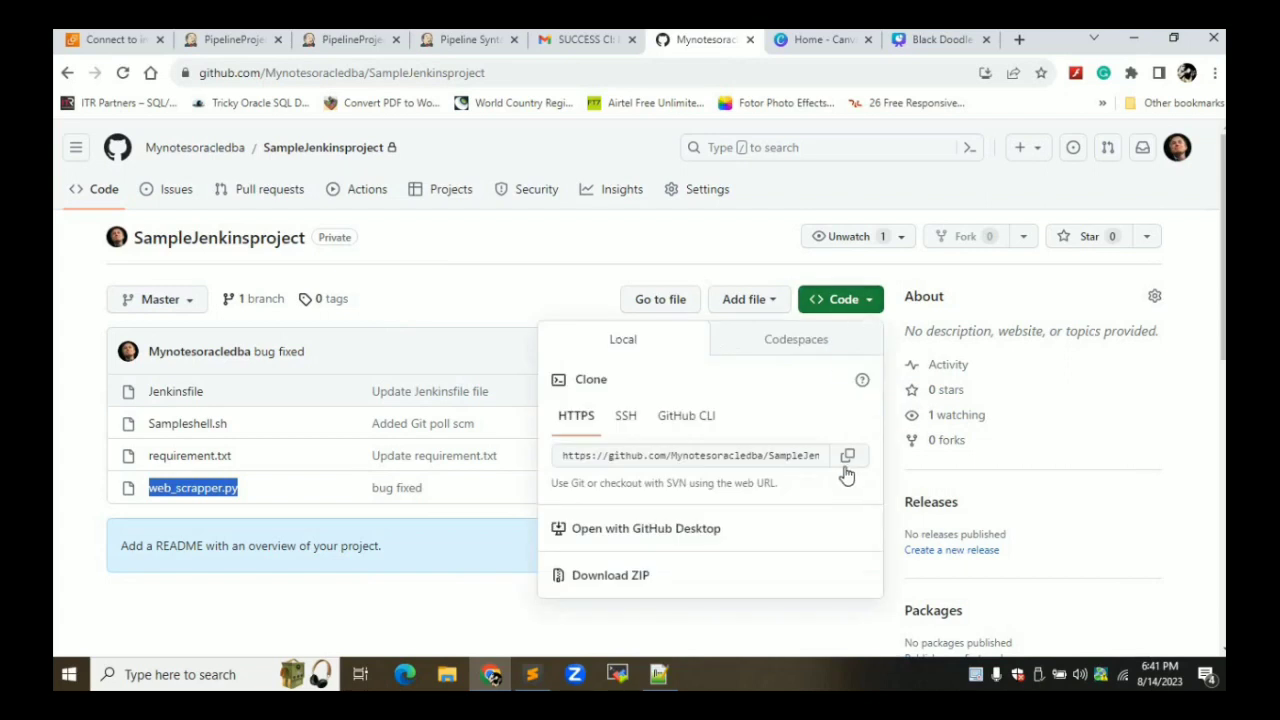
{"action": "left_click", "coordinate": [848, 462]}
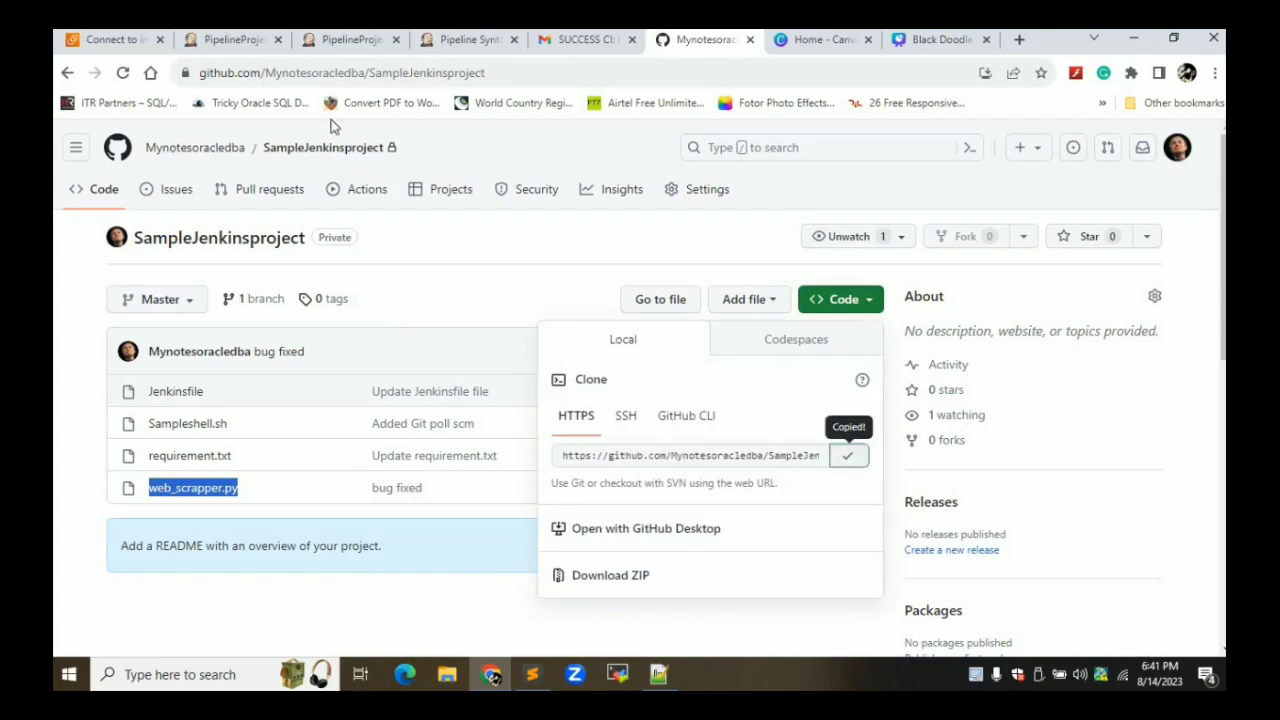
{"action": "left_click", "coordinate": [346, 40]}
Paste the clone URL as Repository URL and select the saved GitHub credentials
{"action": "left_click", "coordinate": [566, 440]}
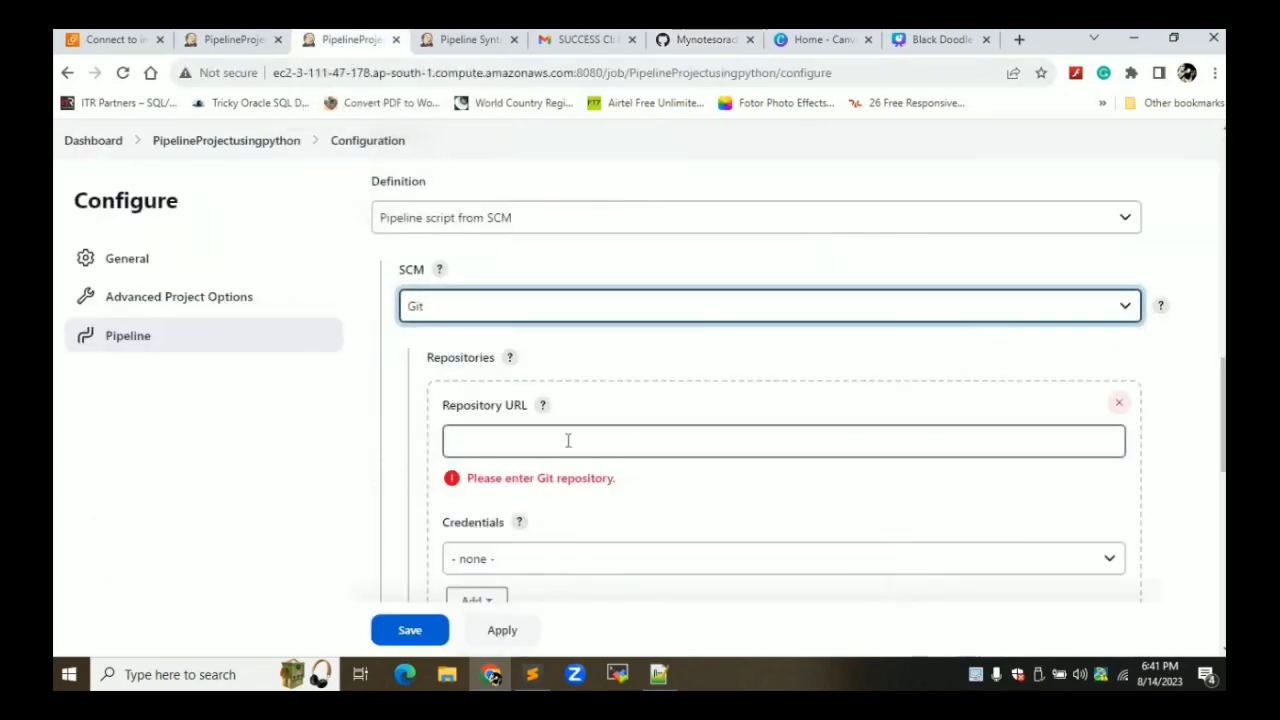
{"action": "key", "text": "ctrl+v"}
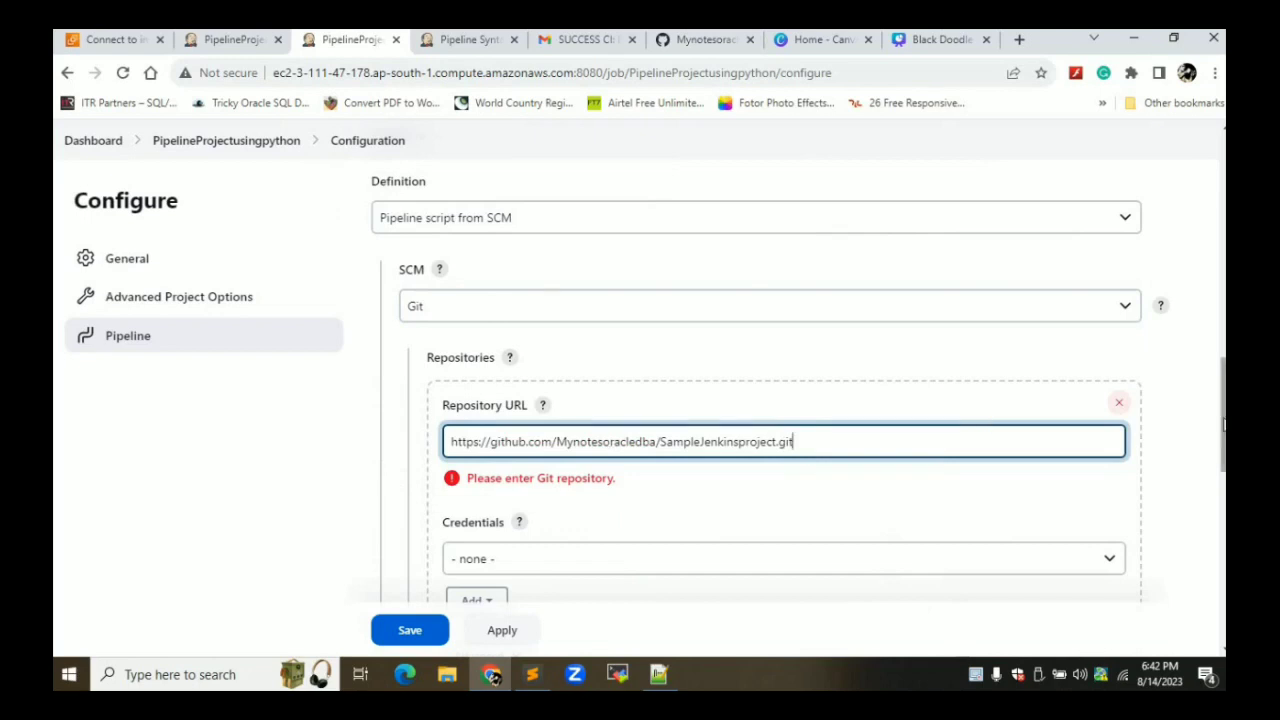
{"action": "scroll", "coordinate": [1222, 425], "scroll_direction": "down", "scroll_amount": 2}
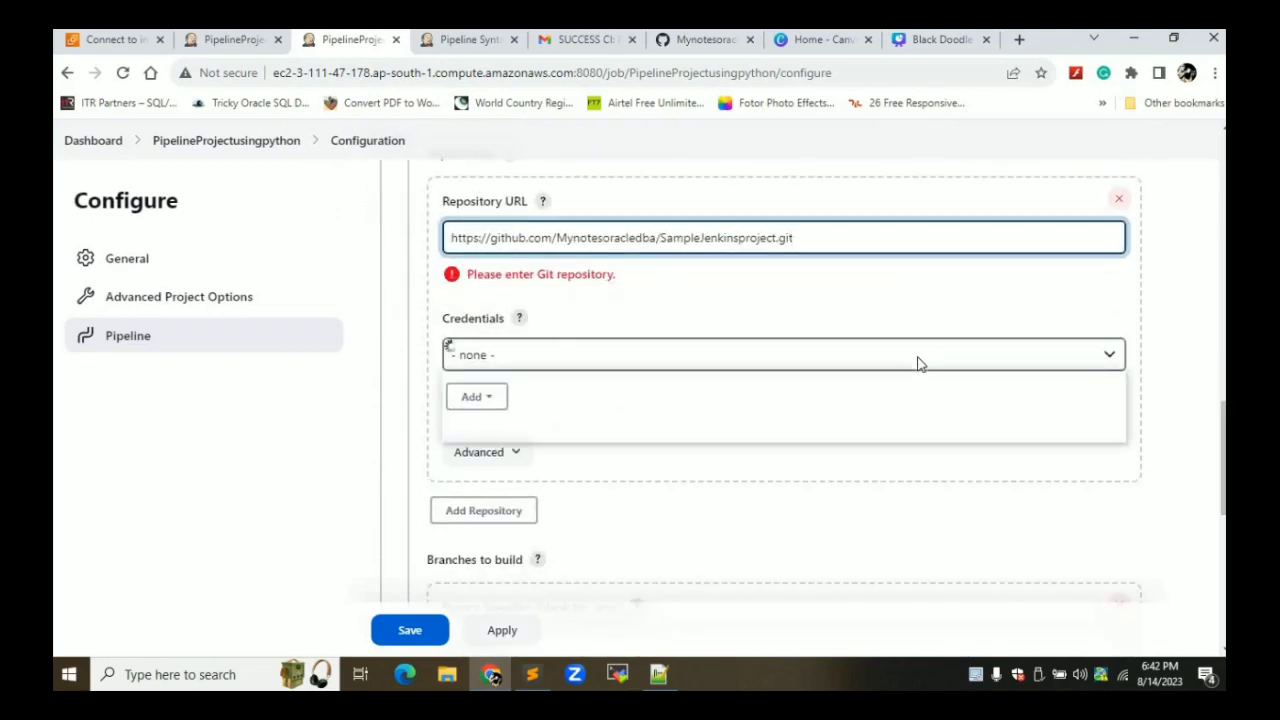
{"action": "left_click", "coordinate": [918, 362]}
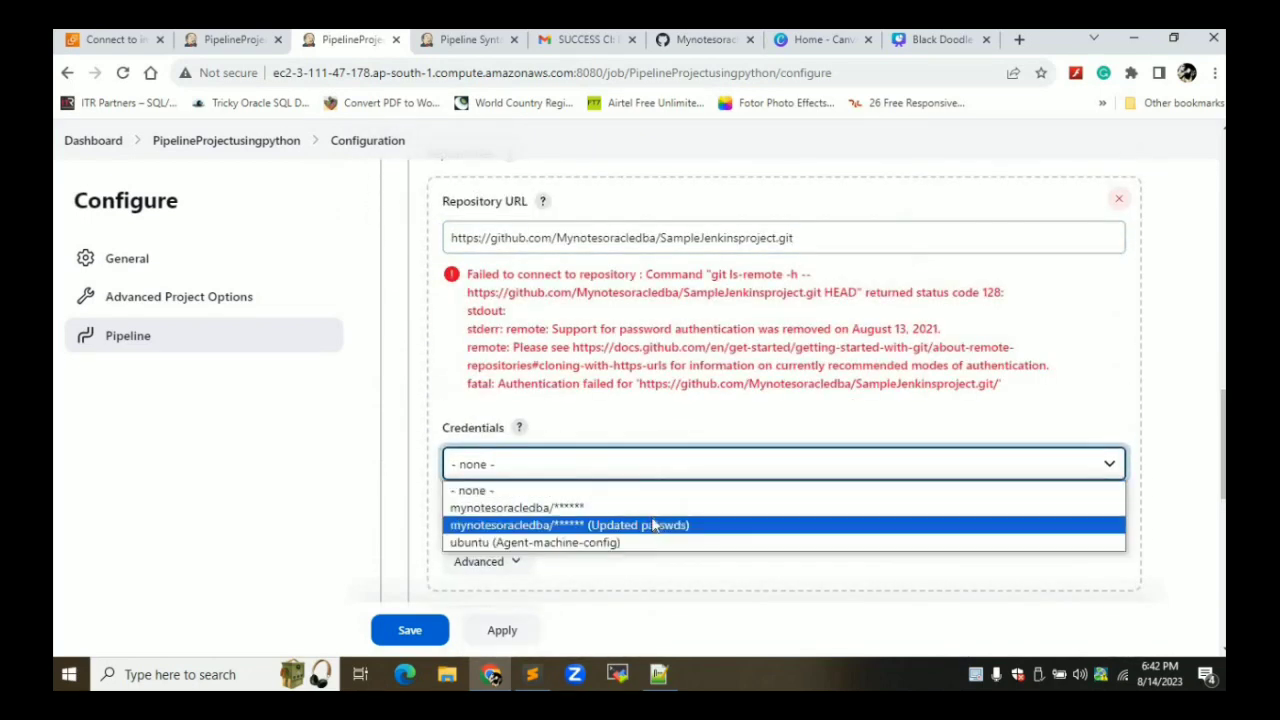
{"action": "left_click", "coordinate": [653, 525]}
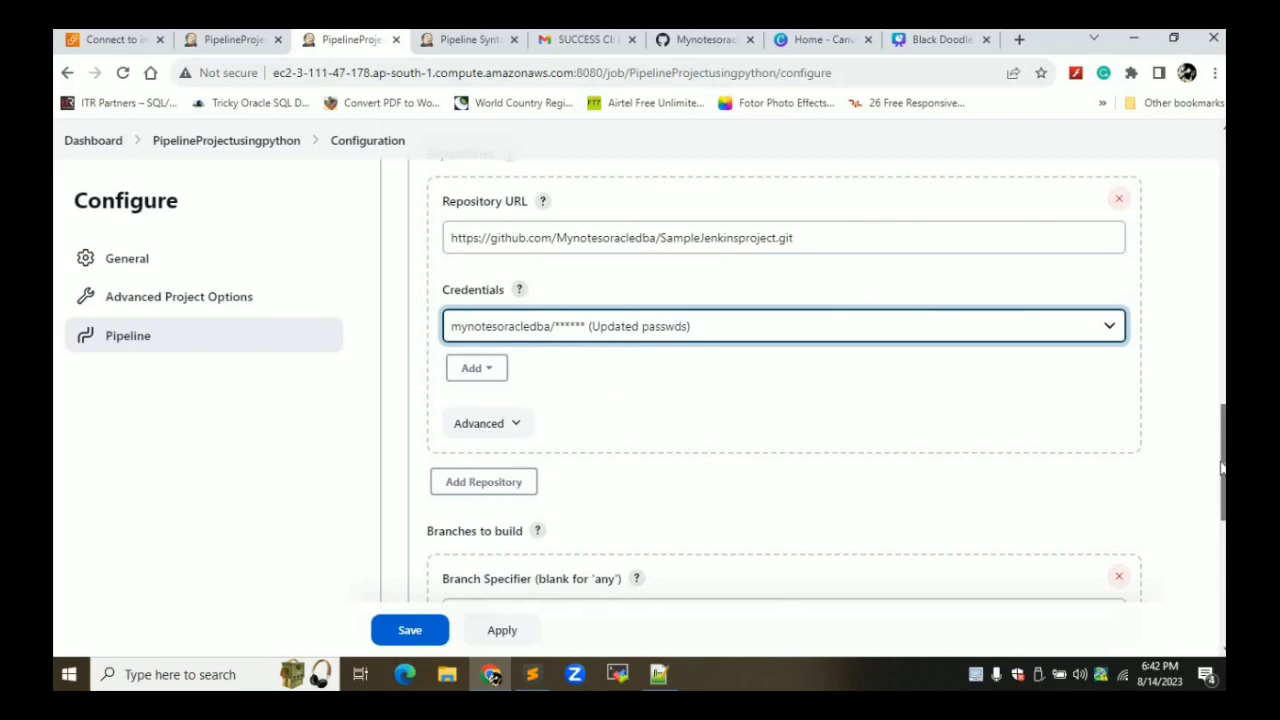
Change the branch specifier to */Master, keep repository browser (Auto) and script path Jenkinsfile, and save
{"action": "scroll", "coordinate": [1220, 437], "scroll_direction": "down", "scroll_amount": 3}
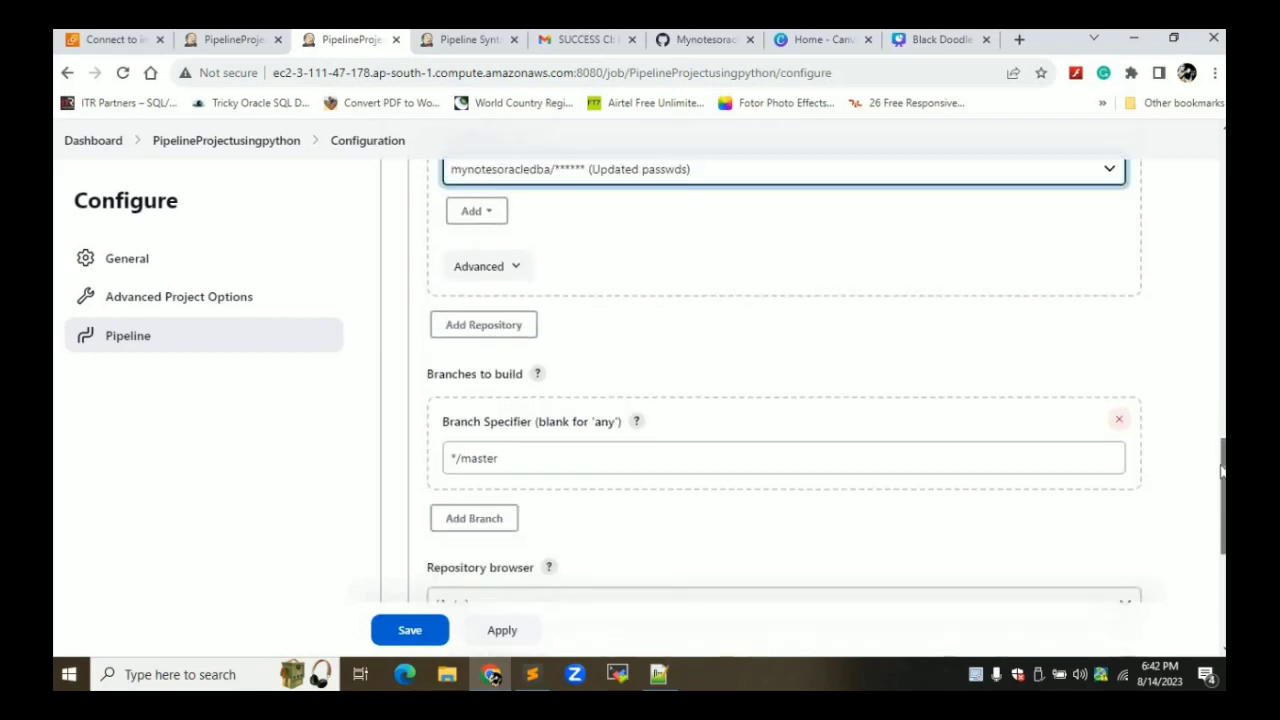
{"action": "left_click", "coordinate": [473, 460]}
{"action": "key", "text": "BackSpace"}
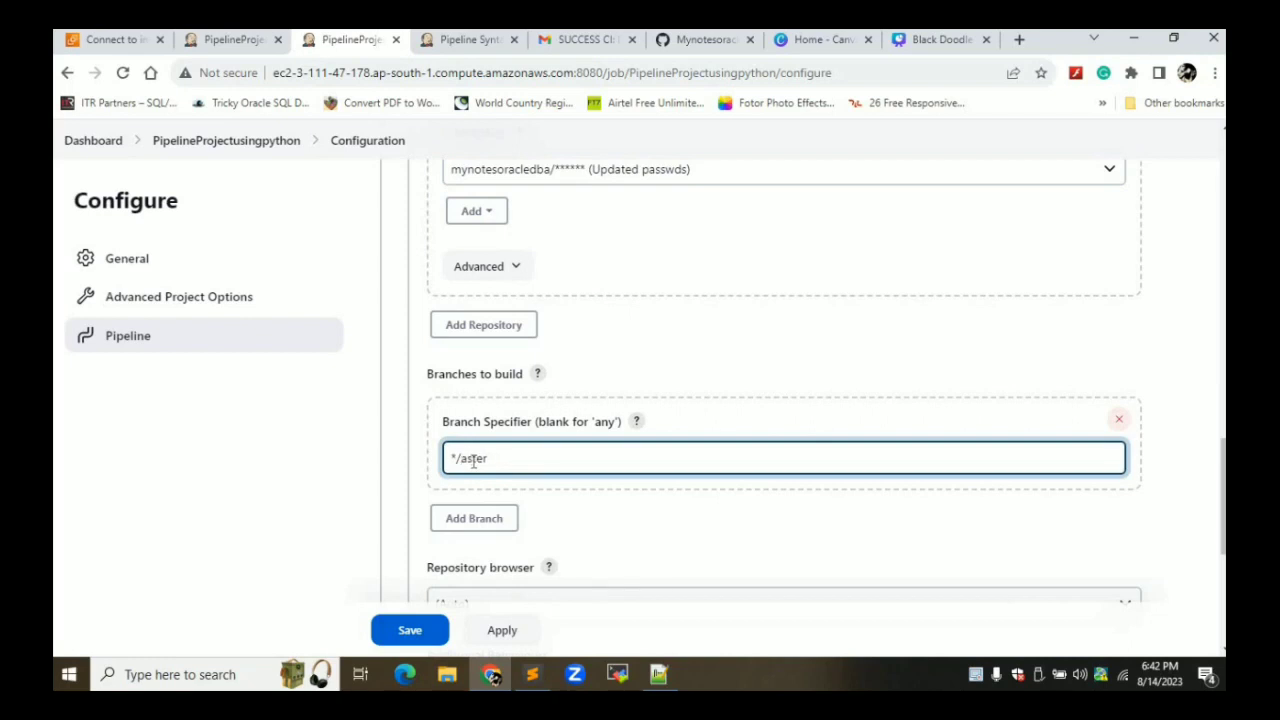
{"action": "type", "text": "M"}
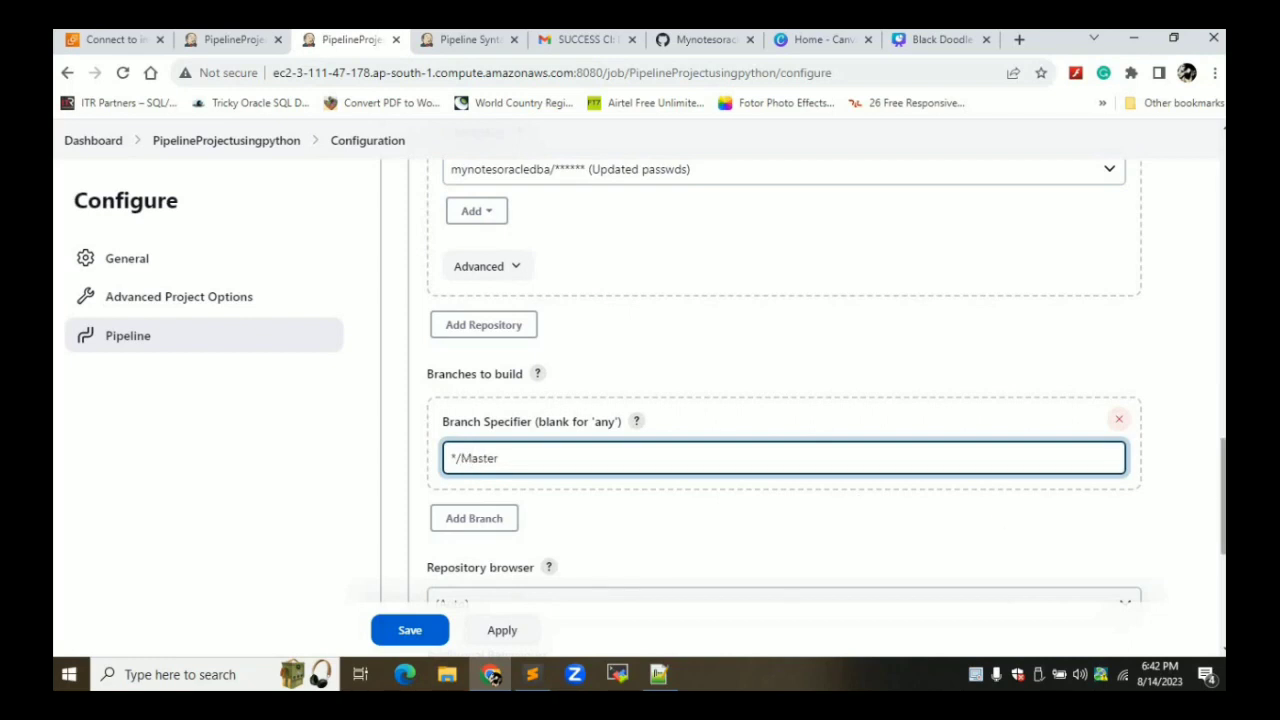
{"action": "scroll", "coordinate": [1222, 540], "scroll_direction": "down", "scroll_amount": 2}
{"action": "scroll", "coordinate": [1222, 540], "scroll_direction": "down", "scroll_amount": 2}
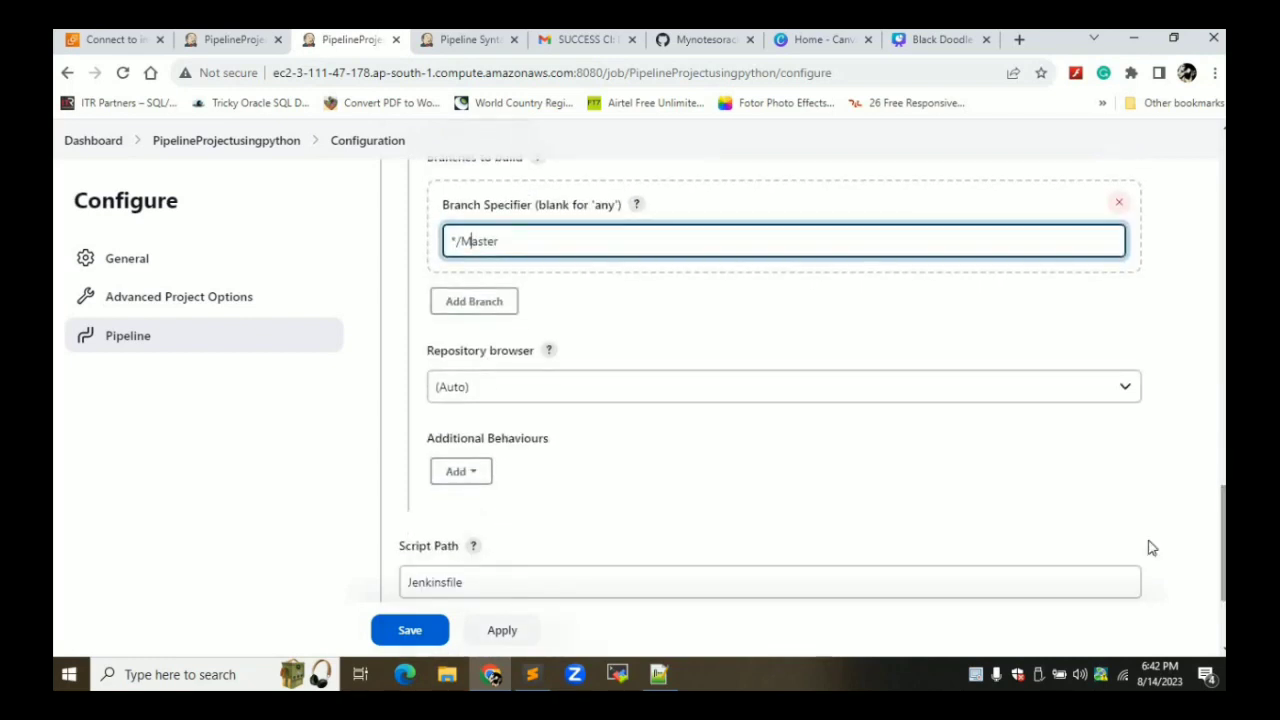
{"action": "left_click", "coordinate": [529, 391]}
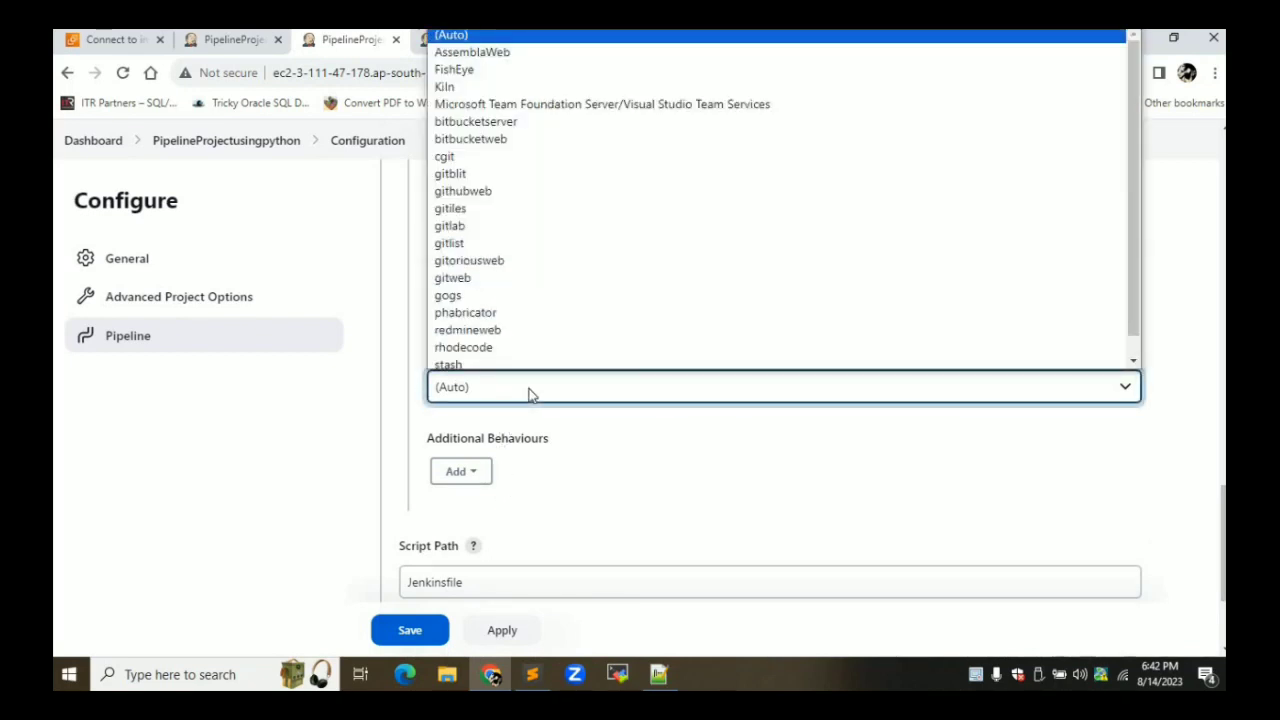
{"action": "left_click", "coordinate": [529, 391]}
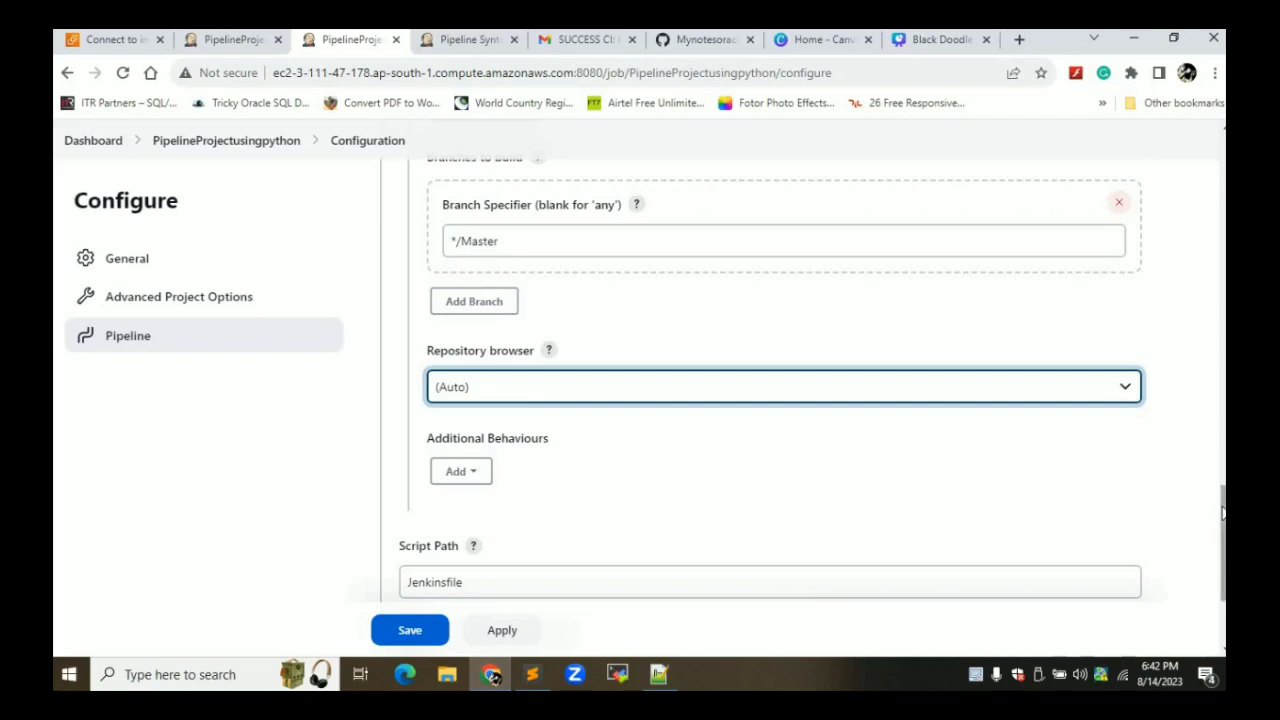
{"action": "scroll", "coordinate": [1222, 512], "scroll_direction": "down", "scroll_amount": 2}
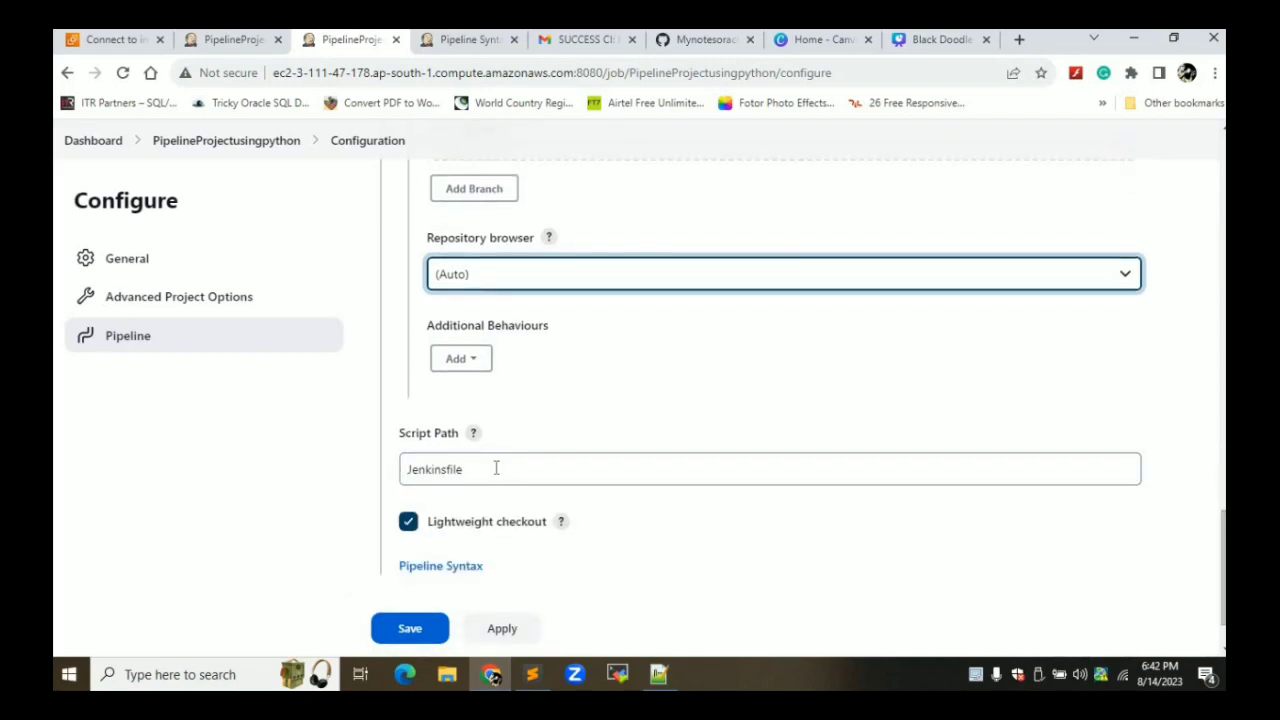
{"action": "left_click", "coordinate": [495, 468]}
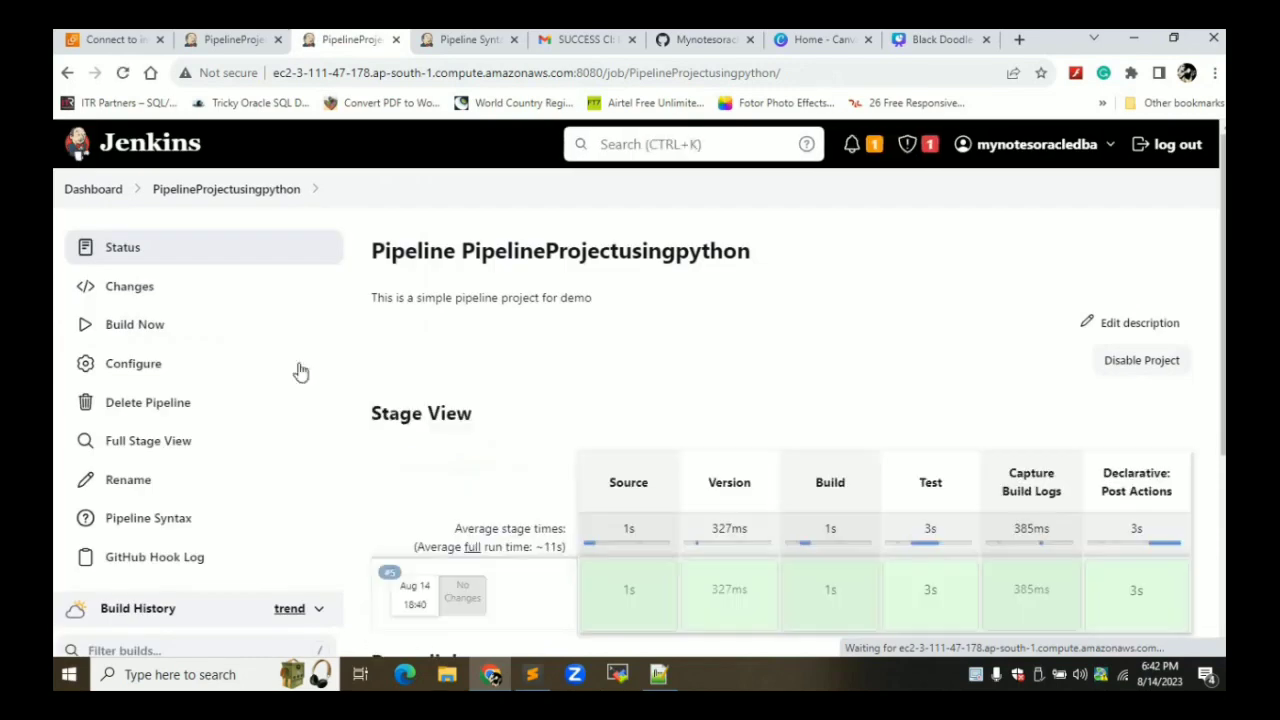
Trigger build #6 of PipelineProjectusingpython from the project page
{"action": "left_click", "coordinate": [223, 42]}
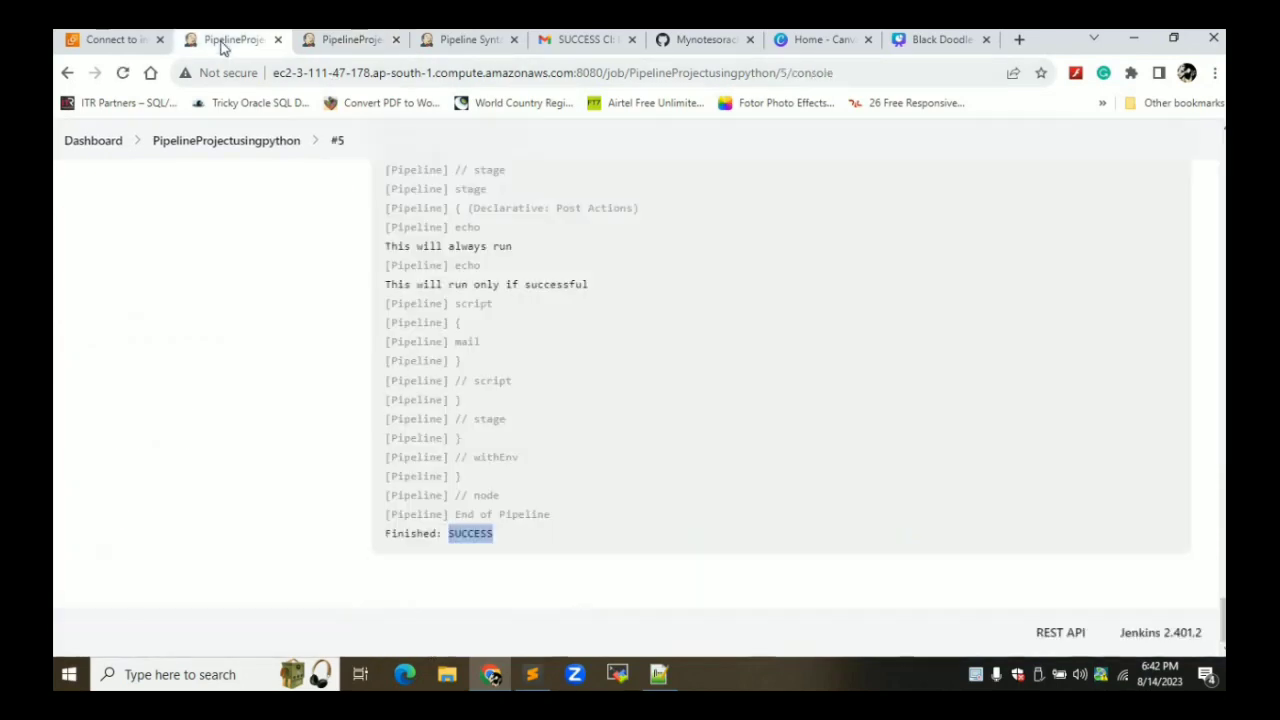
{"action": "left_click", "coordinate": [228, 141]}
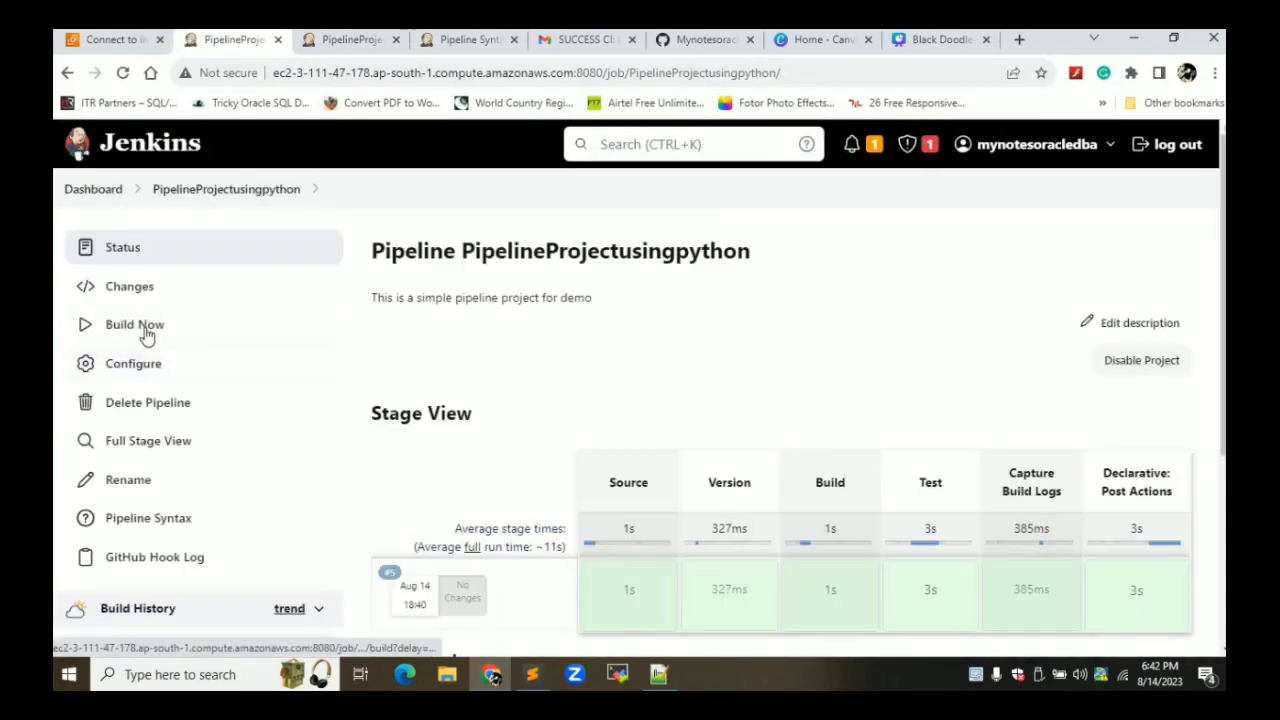
{"action": "left_click", "coordinate": [146, 326]}
{"action": "scroll", "coordinate": [417, 327], "scroll_direction": "down", "scroll_amount": 3}
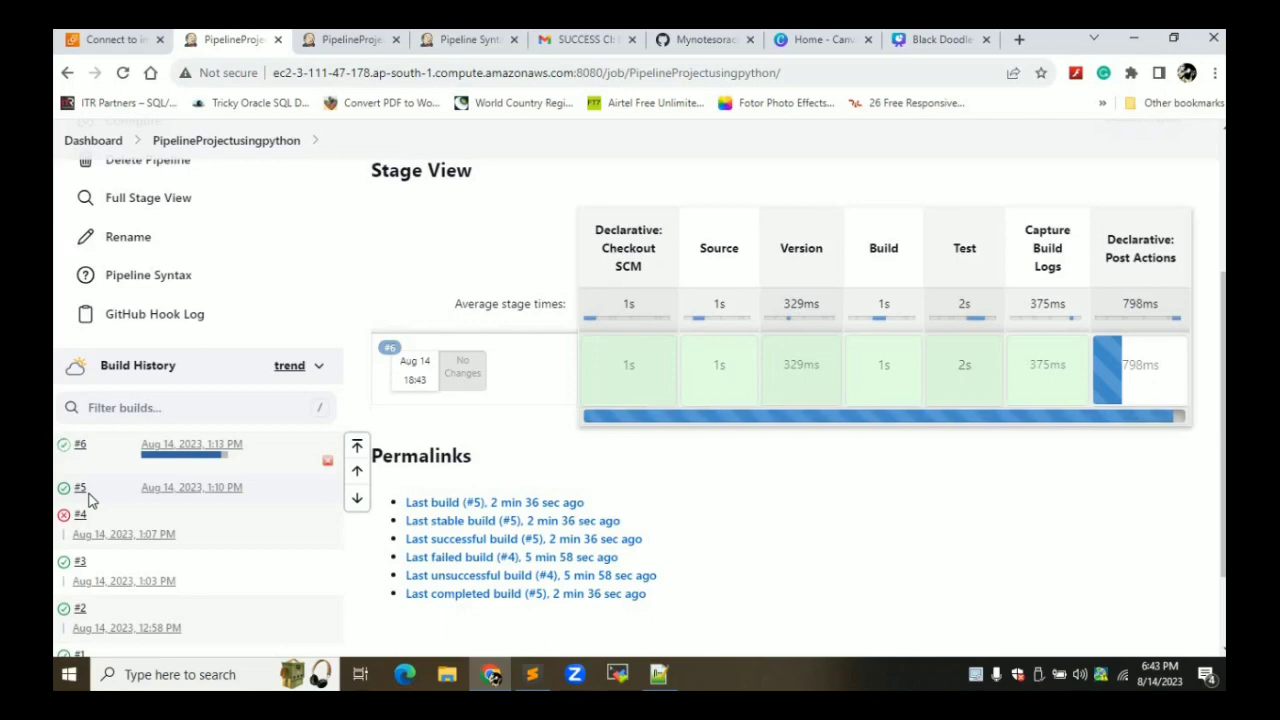
Confirm build #6's console output ends Finished: SUCCESS, then switch to Gmail
{"action": "left_click", "coordinate": [190, 447]}
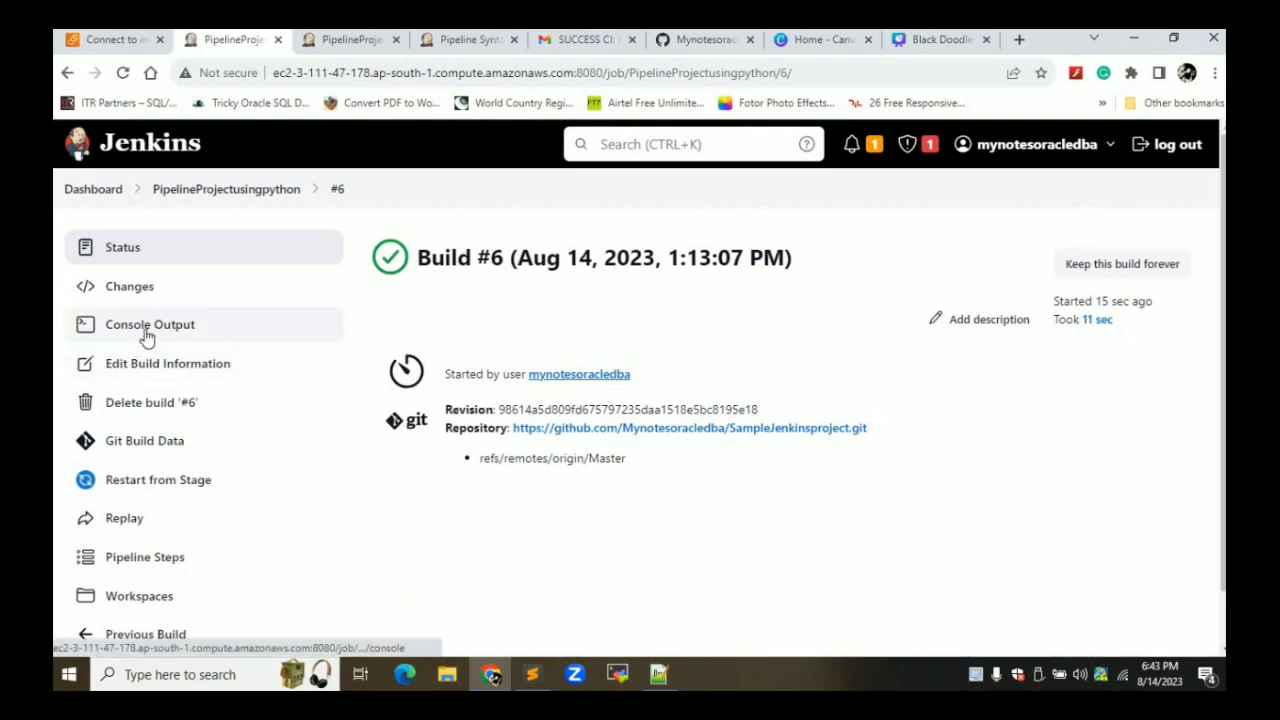
{"action": "left_click", "coordinate": [147, 330]}
{"action": "scroll", "coordinate": [866, 402], "scroll_direction": "down", "scroll_amount": 1}
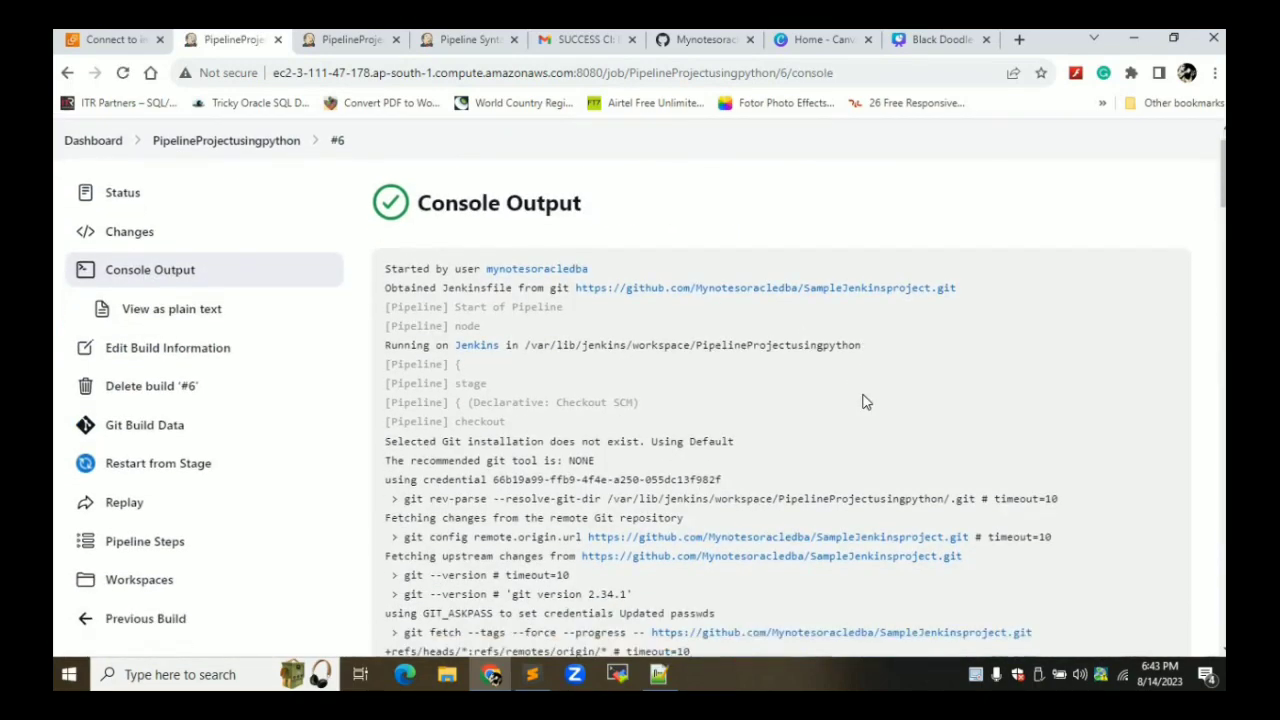
{"action": "scroll", "coordinate": [866, 402], "scroll_direction": "down", "scroll_amount": 15}
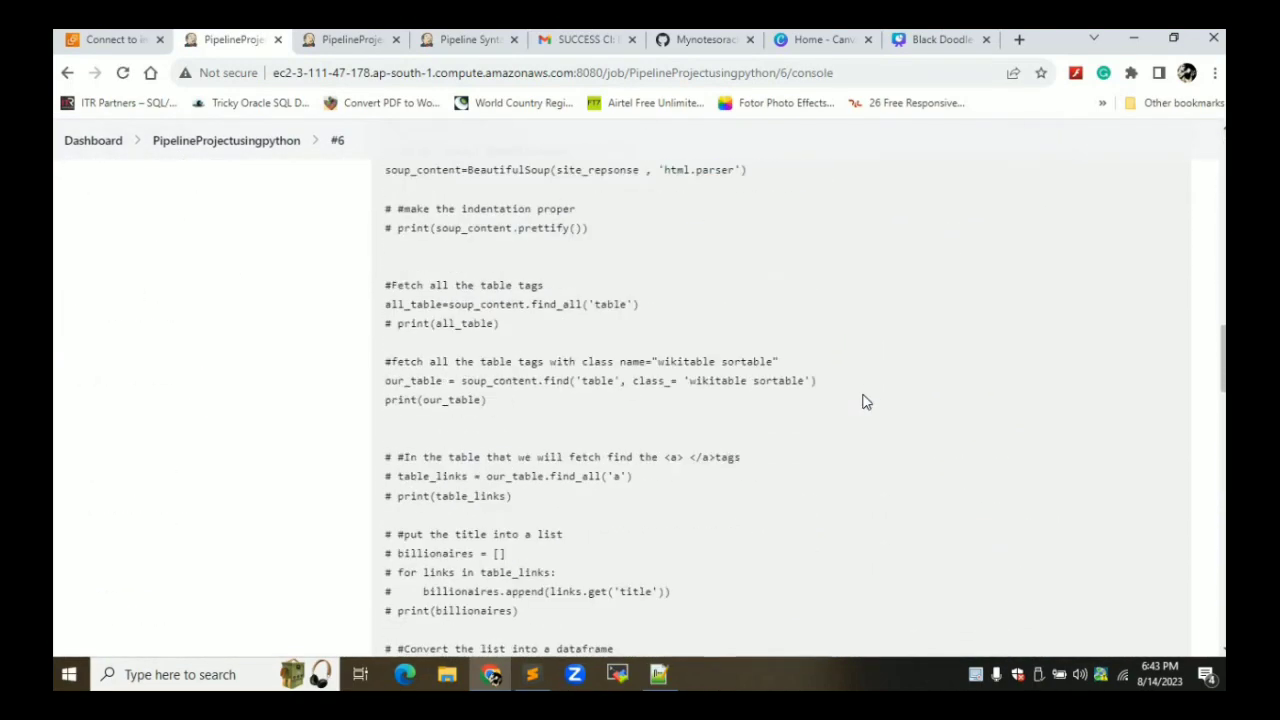
{"action": "scroll", "coordinate": [866, 402], "scroll_direction": "down", "scroll_amount": 15}
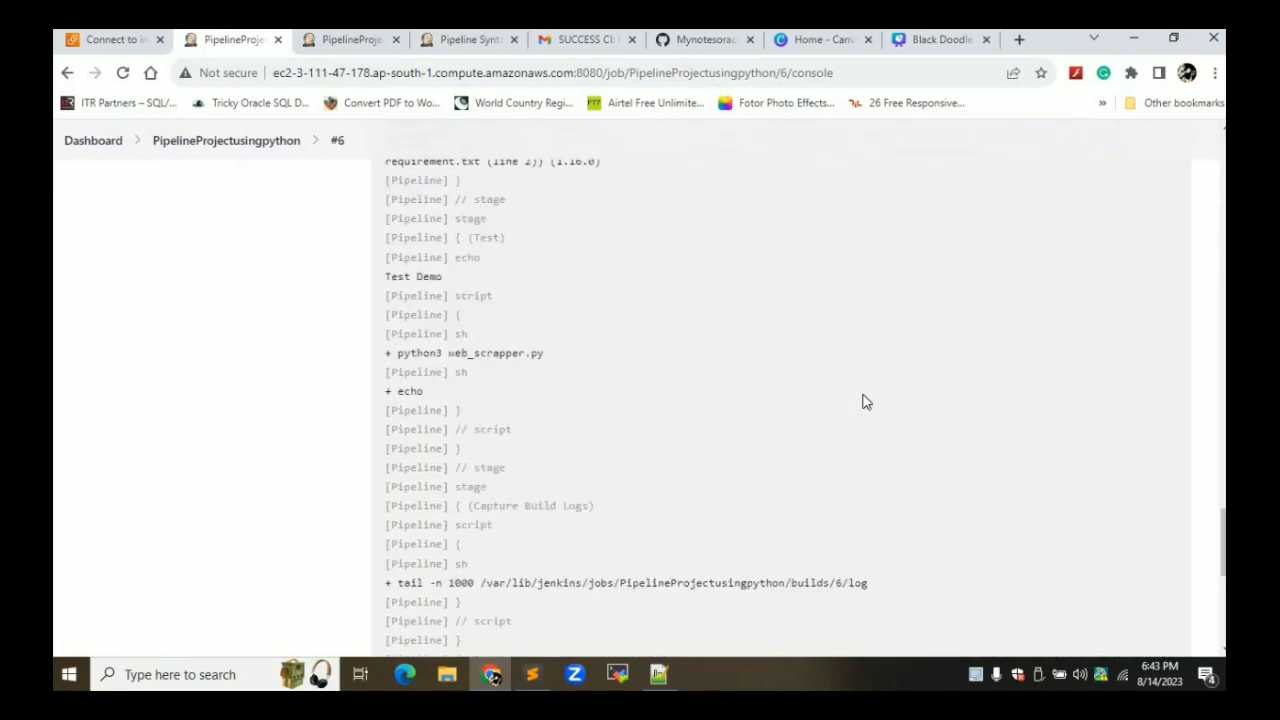
{"action": "scroll", "coordinate": [866, 402], "scroll_direction": "down", "scroll_amount": 2}
{"action": "scroll", "coordinate": [866, 402], "scroll_direction": "down", "scroll_amount": 5}
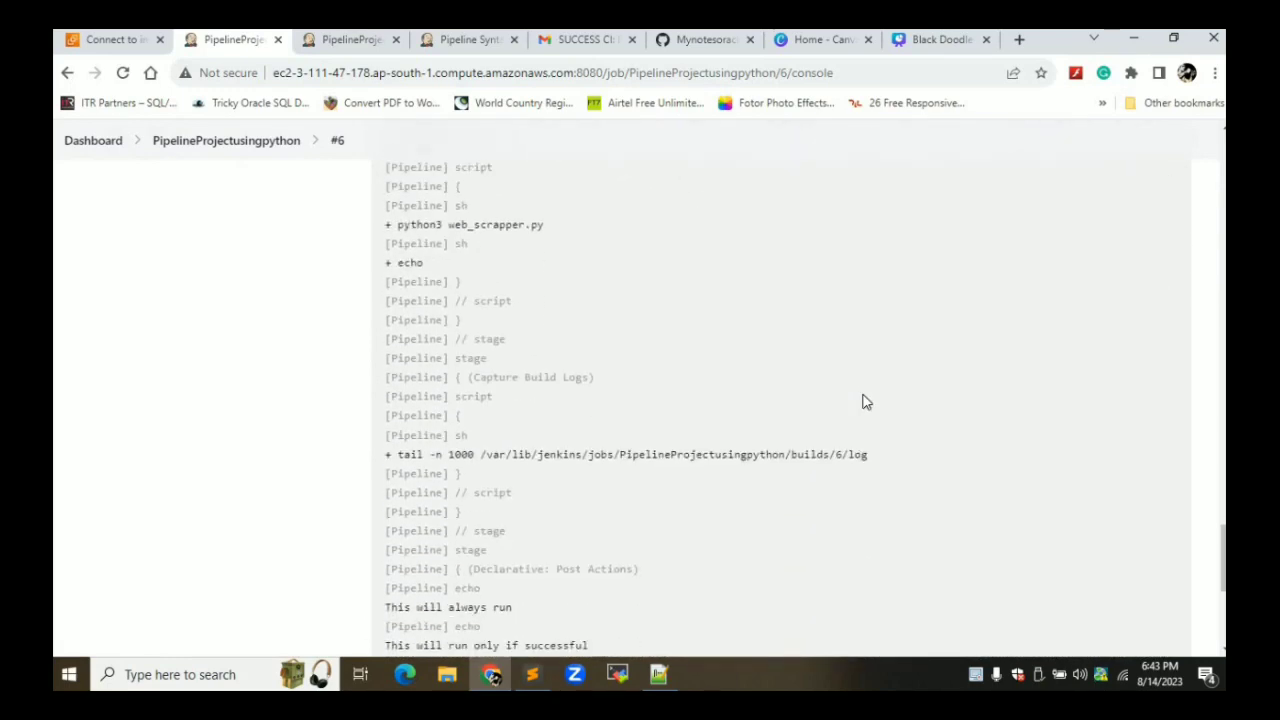
{"action": "scroll", "coordinate": [866, 402], "scroll_direction": "down", "scroll_amount": 4}
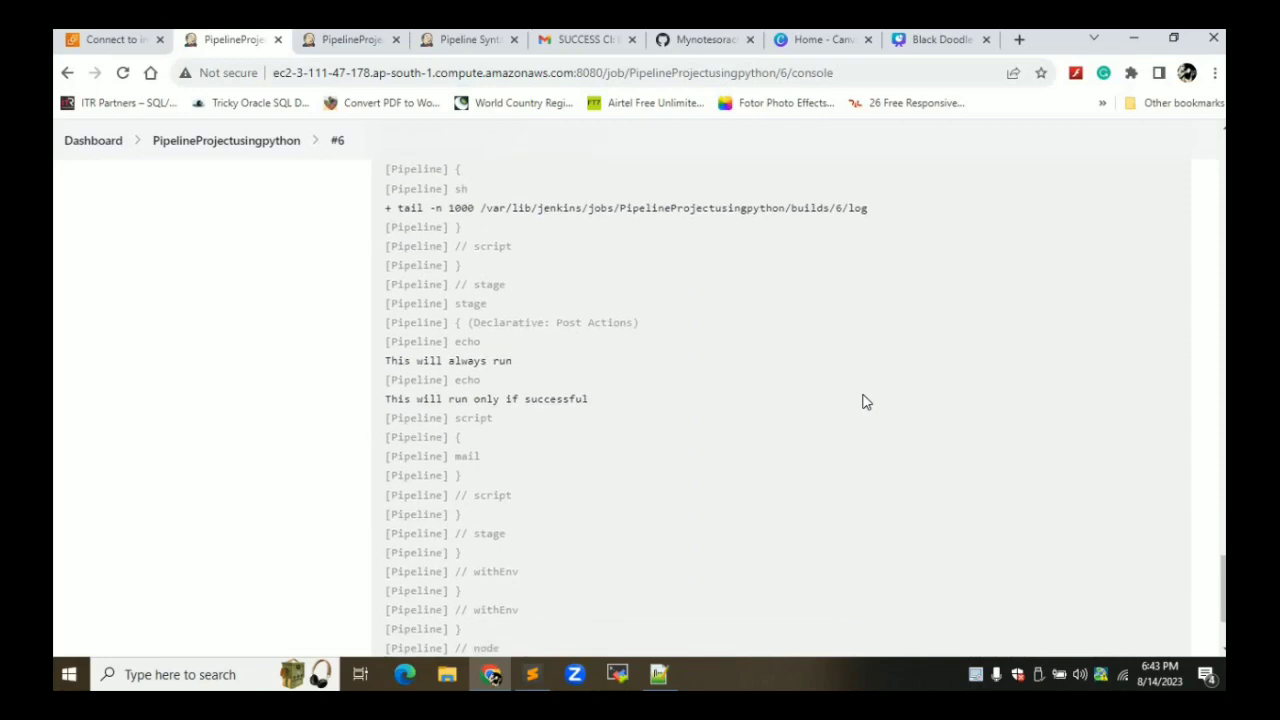
{"action": "left_click", "coordinate": [577, 42]}
Read the build 6 SUCCESS CI email's logs showing the 'bug fixed' checkout, then return to Jenkins
{"action": "left_click", "coordinate": [272, 190]}
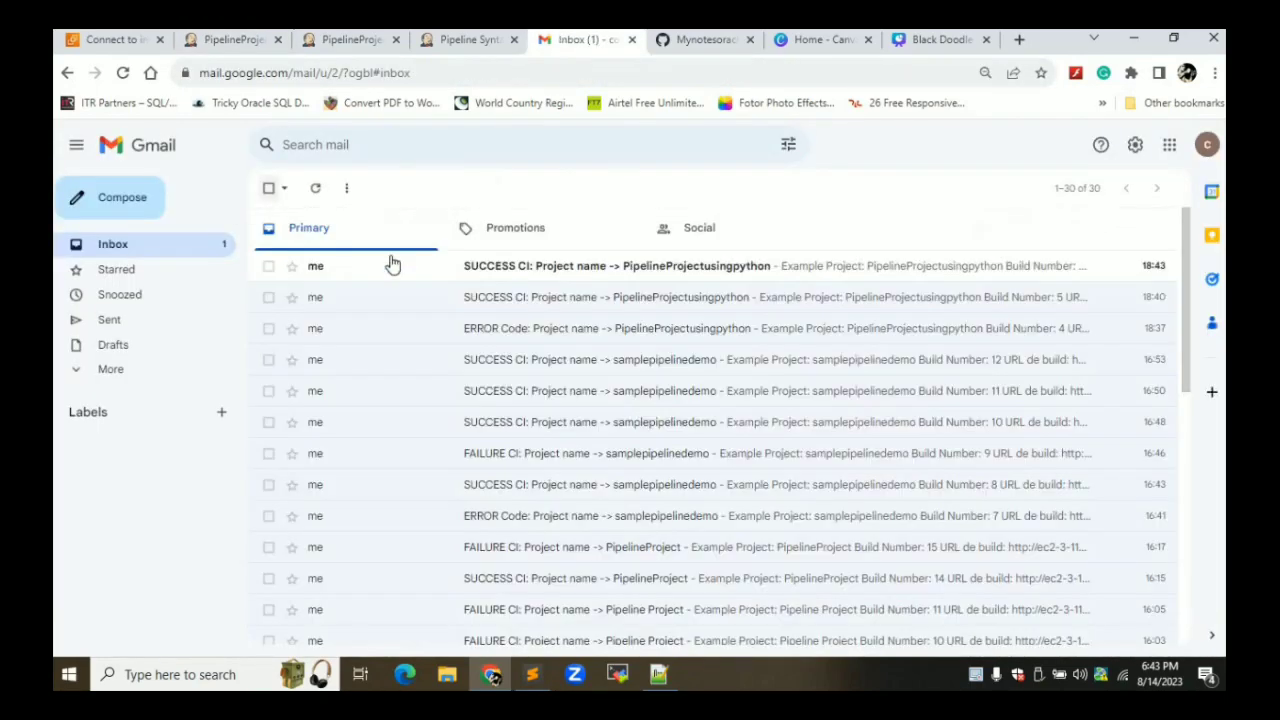
{"action": "left_click", "coordinate": [586, 262]}
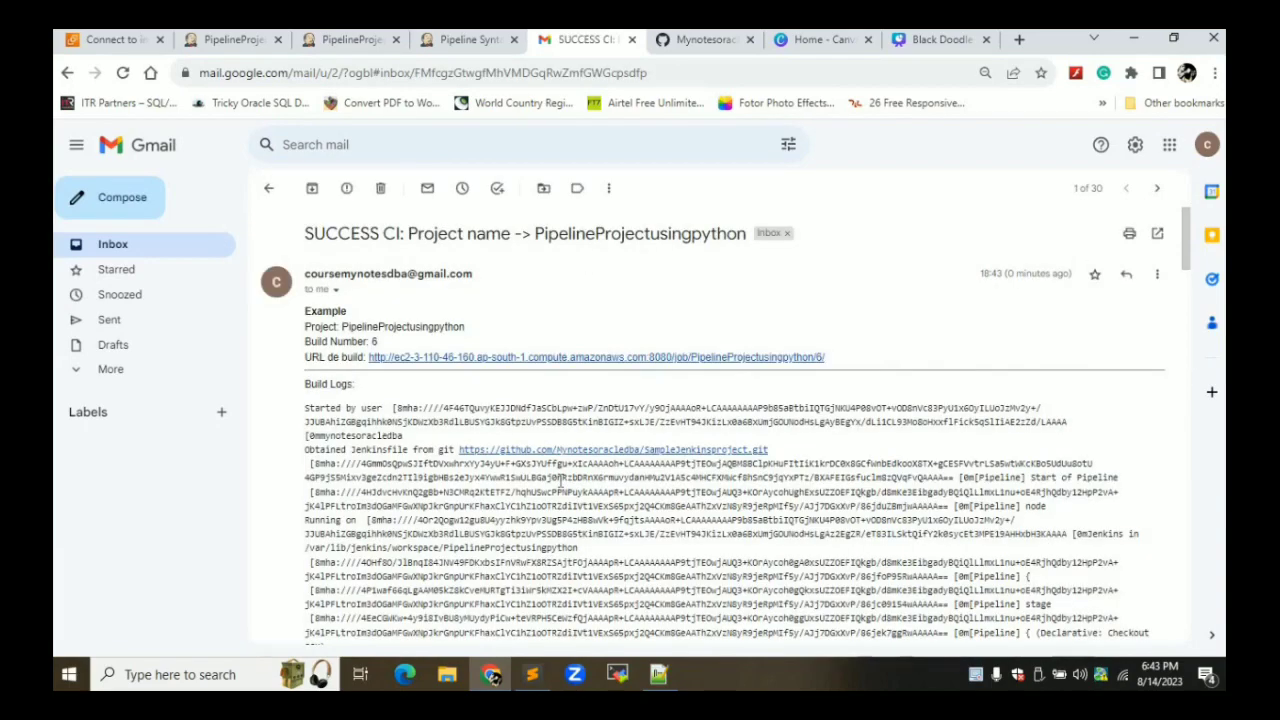
{"action": "scroll", "coordinate": [562, 485], "scroll_direction": "down", "scroll_amount": 4}
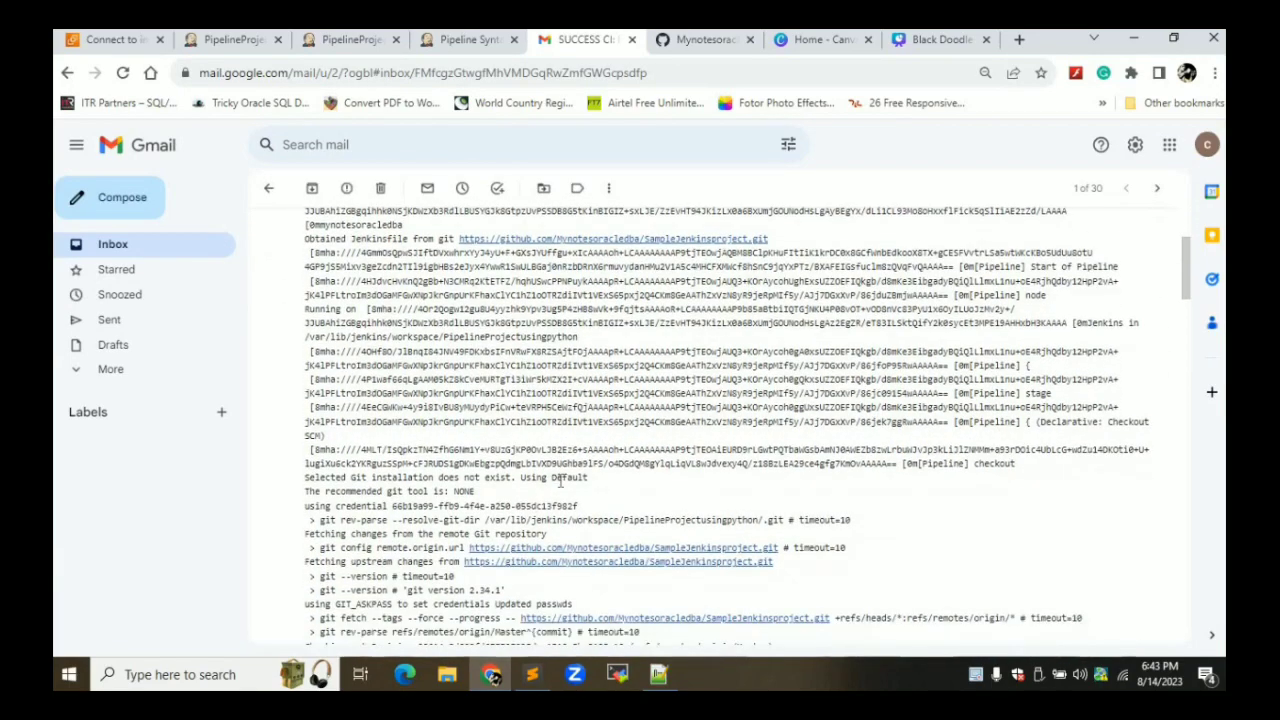
{"action": "scroll", "coordinate": [562, 485], "scroll_direction": "down", "scroll_amount": 3}
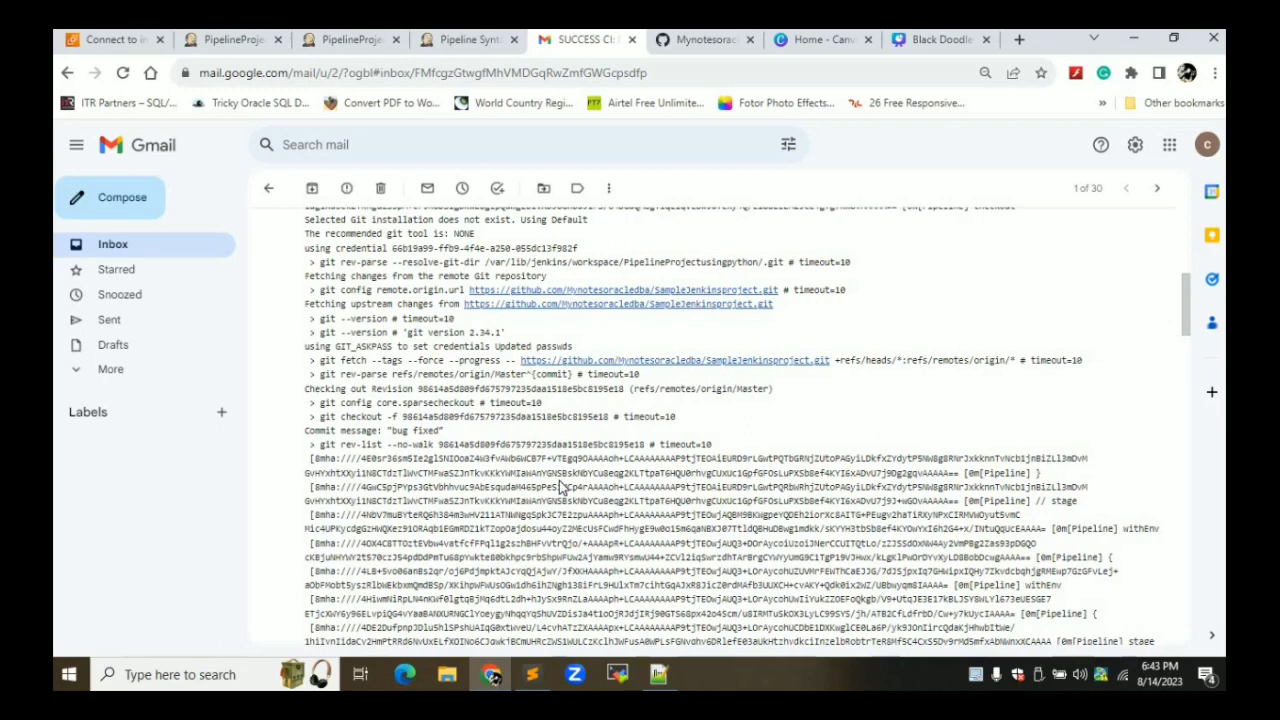
{"action": "left_click", "coordinate": [239, 44]}
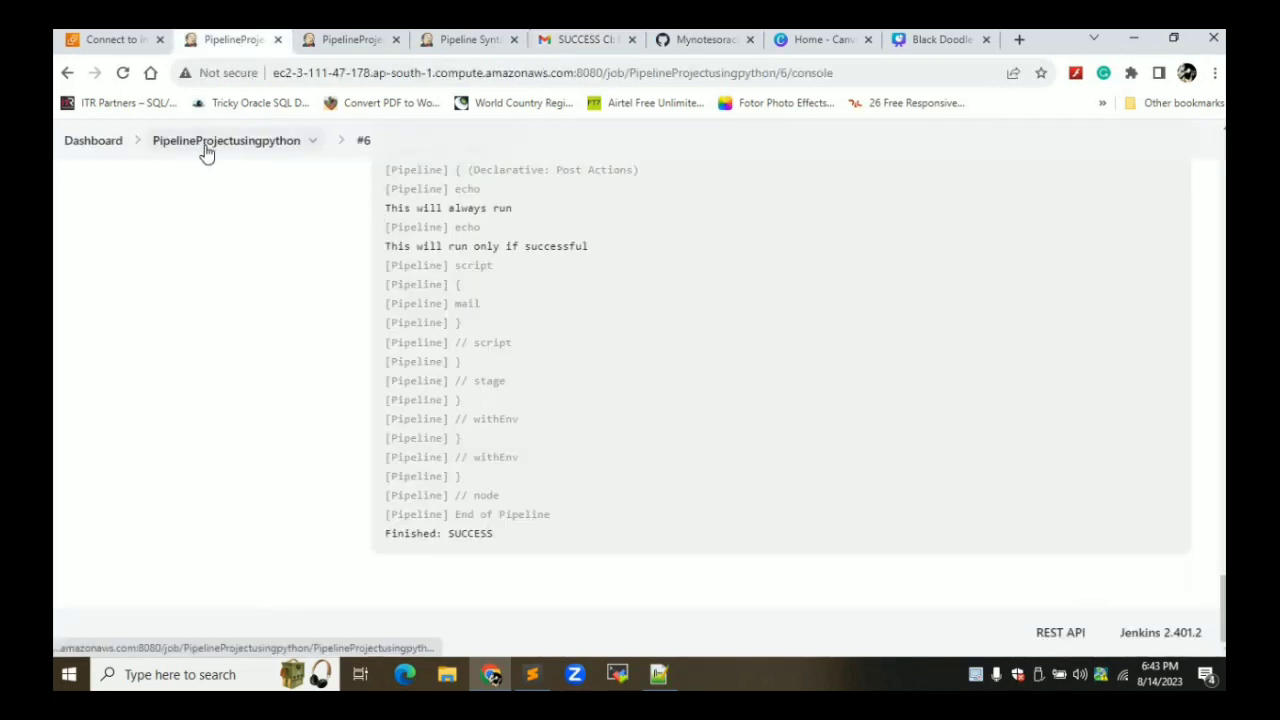
Confirm the PipelineProjectusingpython configuration has 'GitHub hook trigger for GITScm polling' checked
{"action": "left_click", "coordinate": [205, 151]}
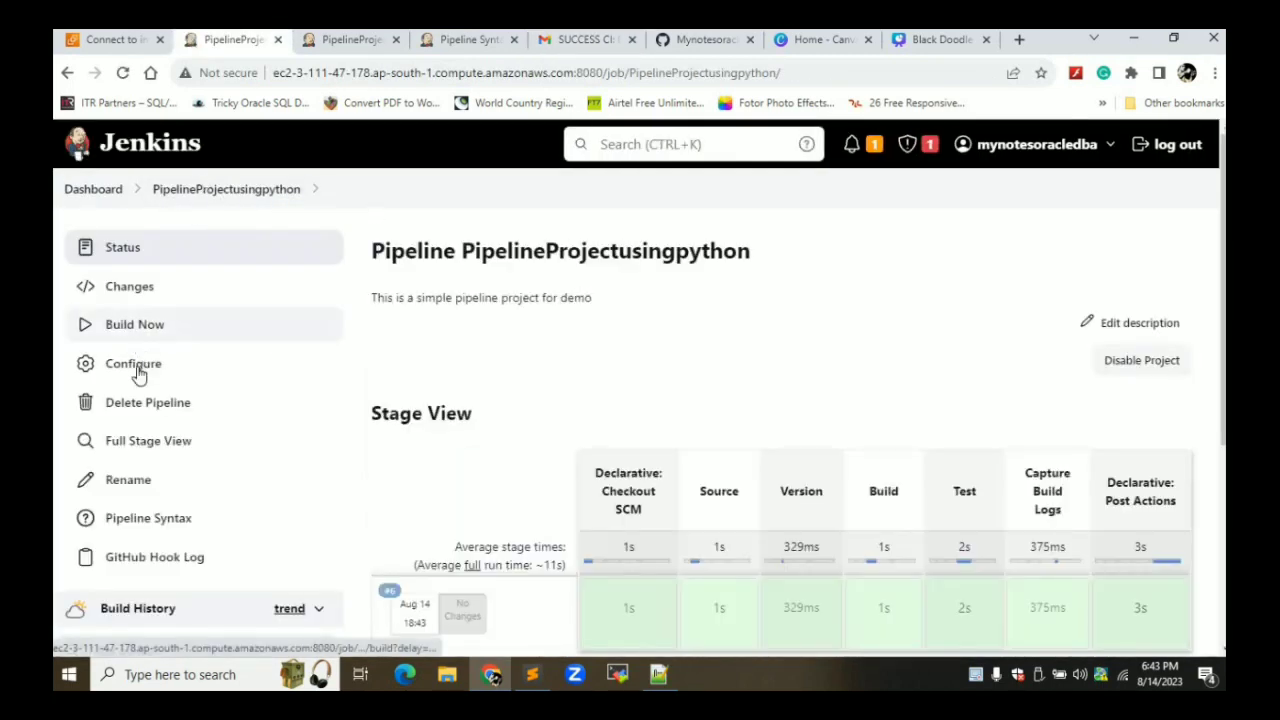
{"action": "left_click", "coordinate": [330, 40]}
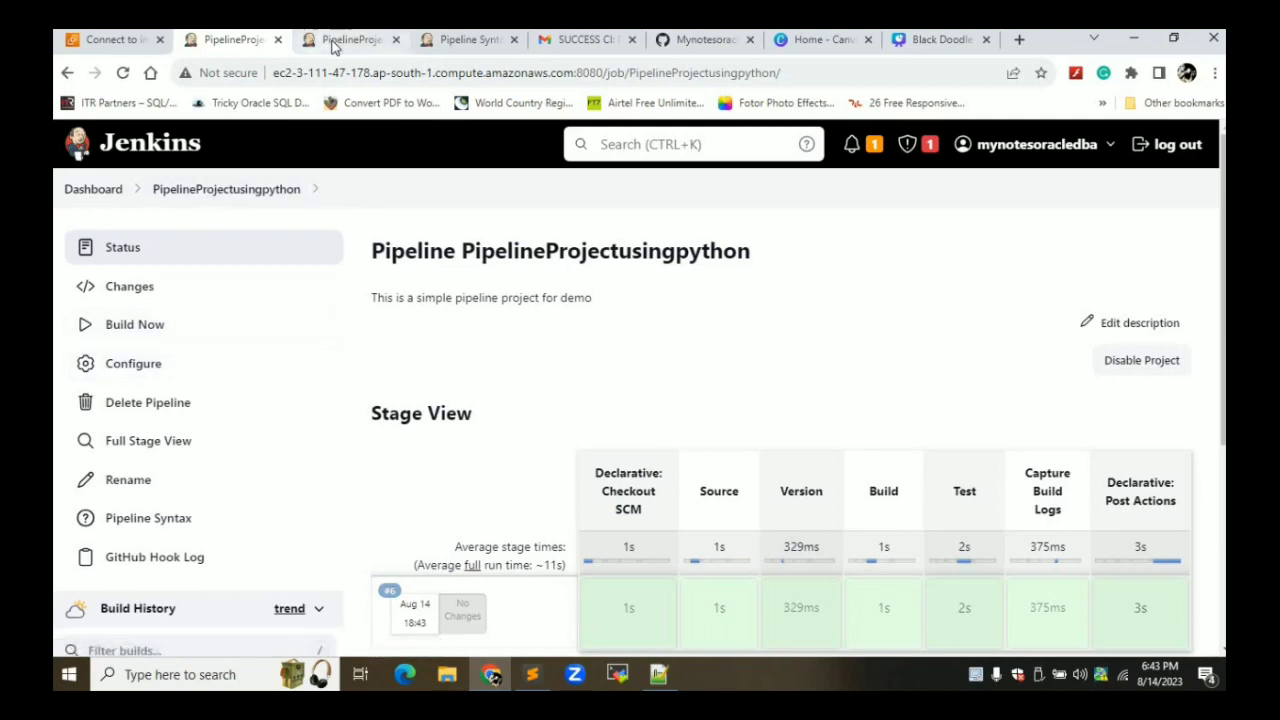
{"action": "left_click", "coordinate": [158, 368]}
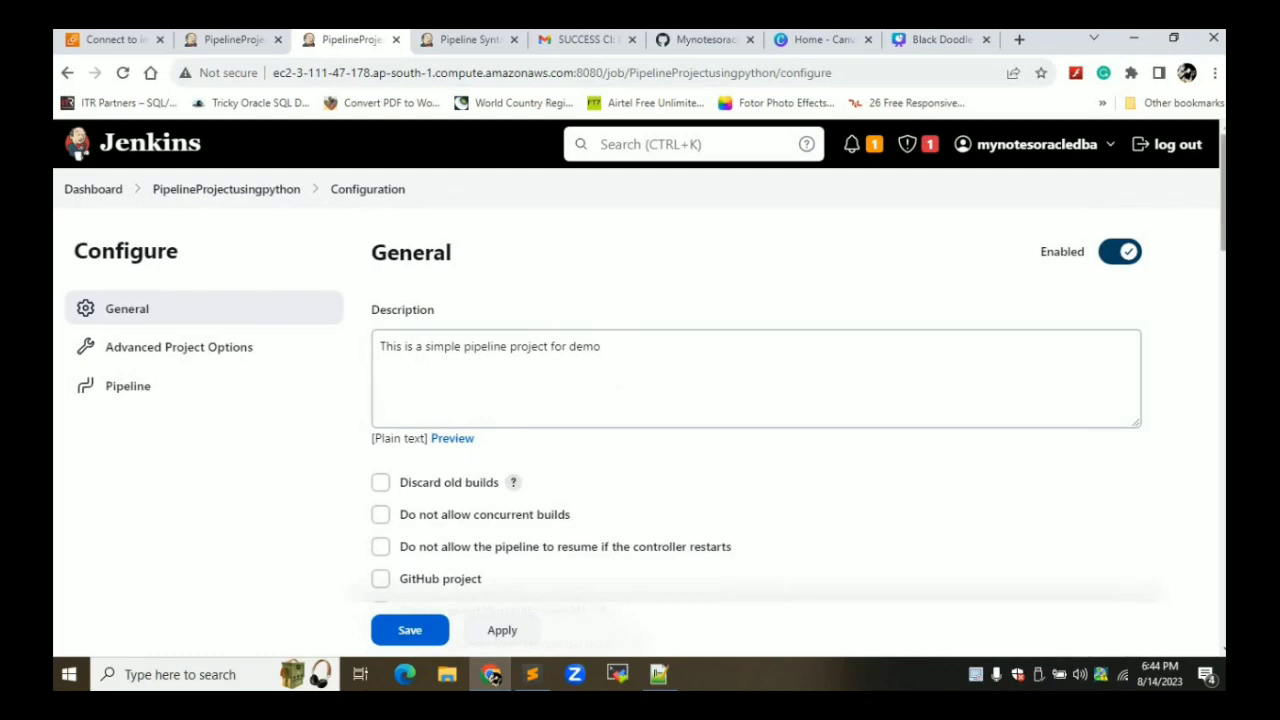
{"action": "left_click_drag", "start_coordinate": [1220, 345], "coordinate": [1211, 308]}
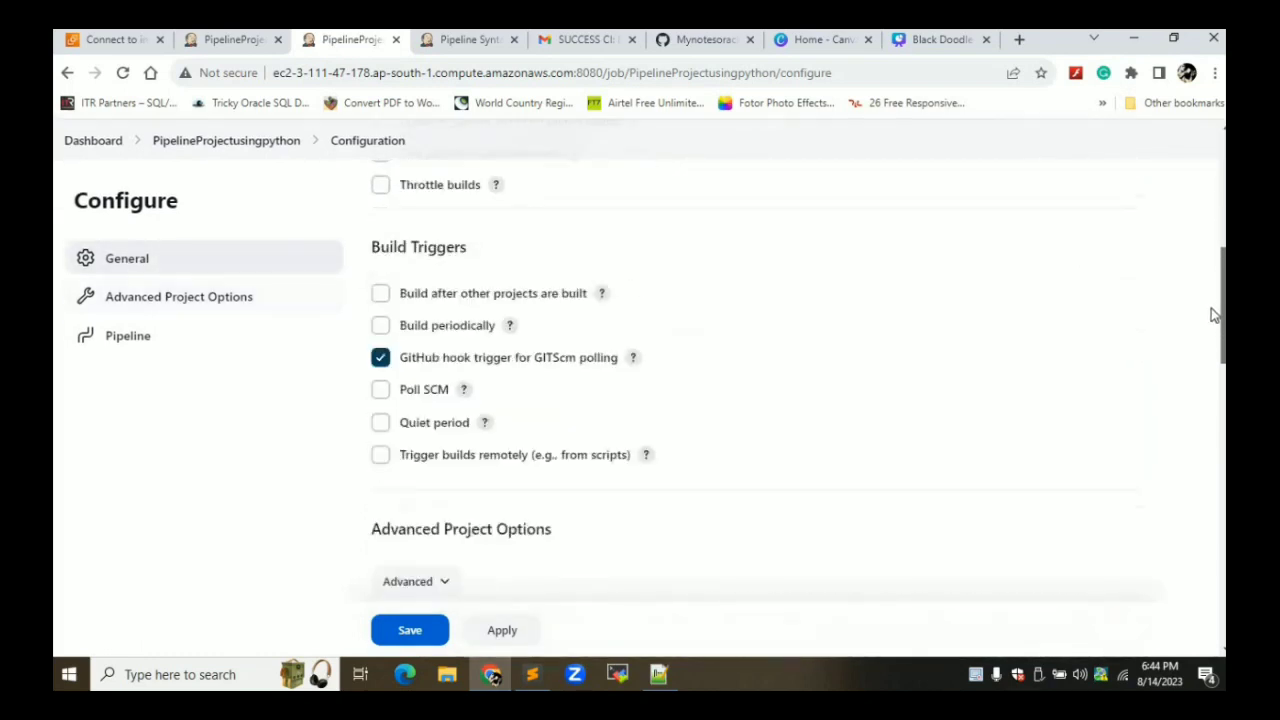
{"action": "left_click", "coordinate": [712, 45]}
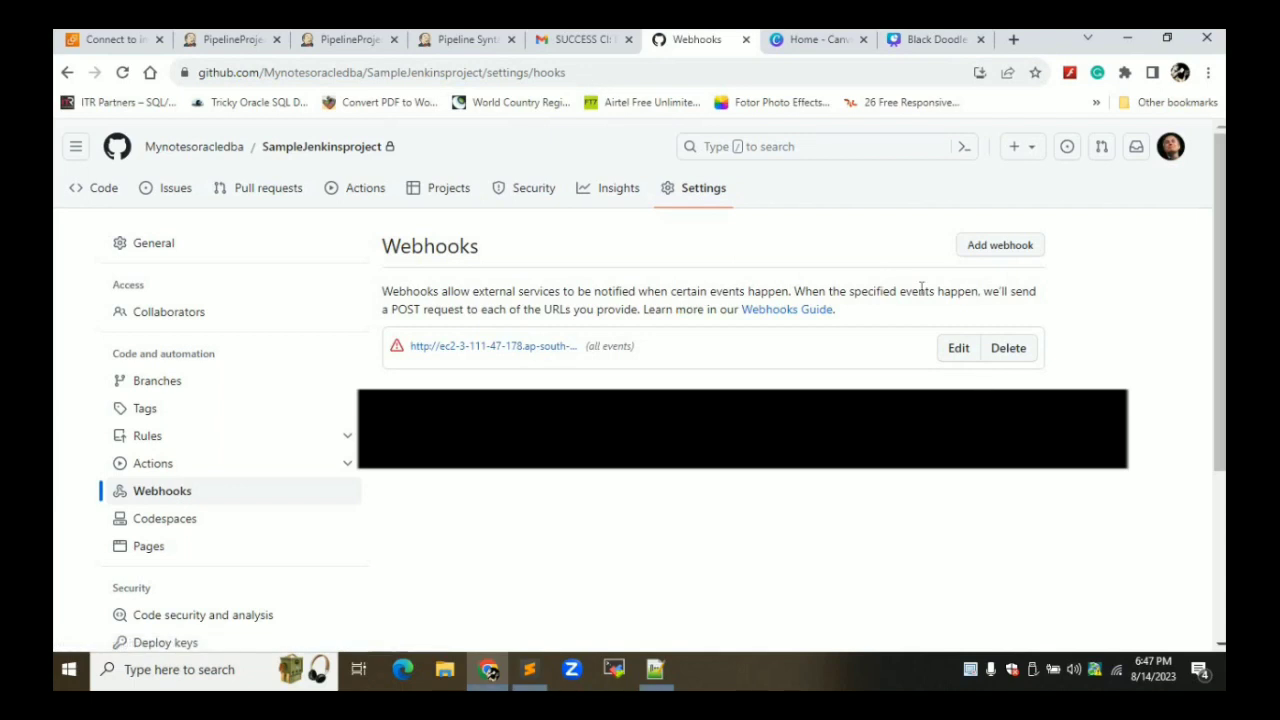
Delete SampleJenkinsproject's existing webhook and start a new Add webhook form
{"action": "left_click", "coordinate": [1021, 356]}
{"action": "key", "text": "Return"}
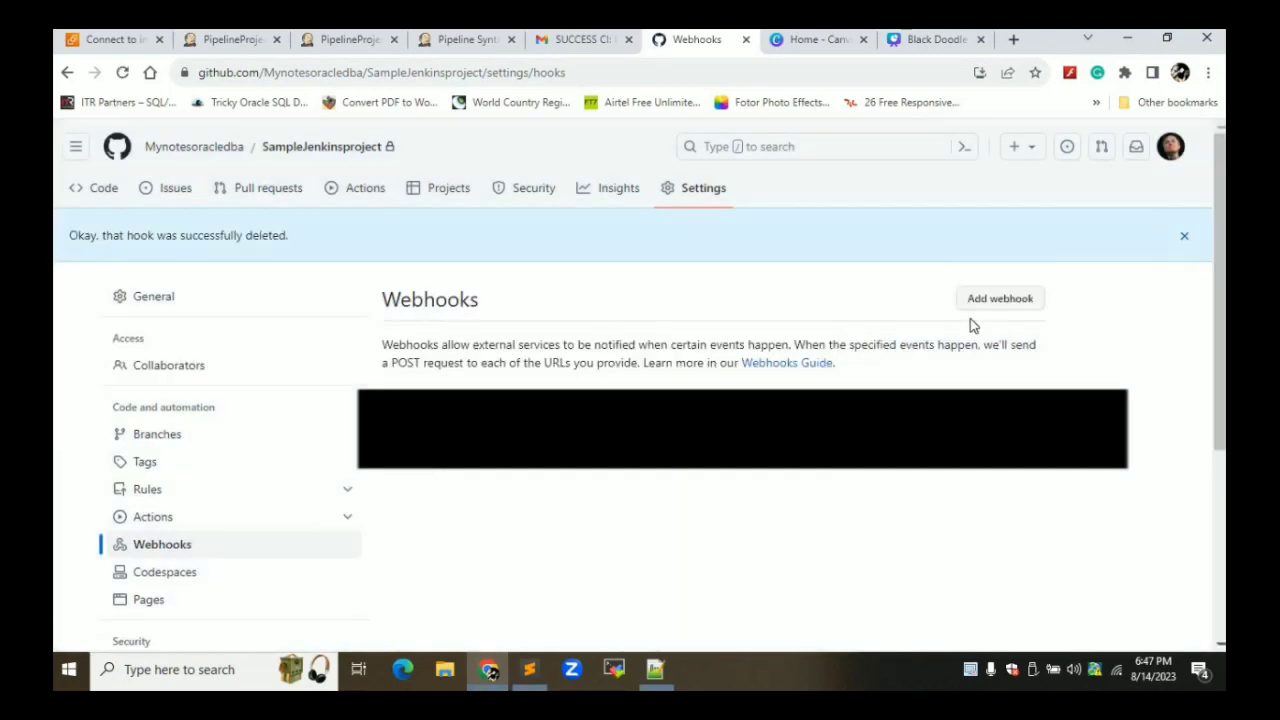
{"action": "left_click", "coordinate": [1000, 299]}
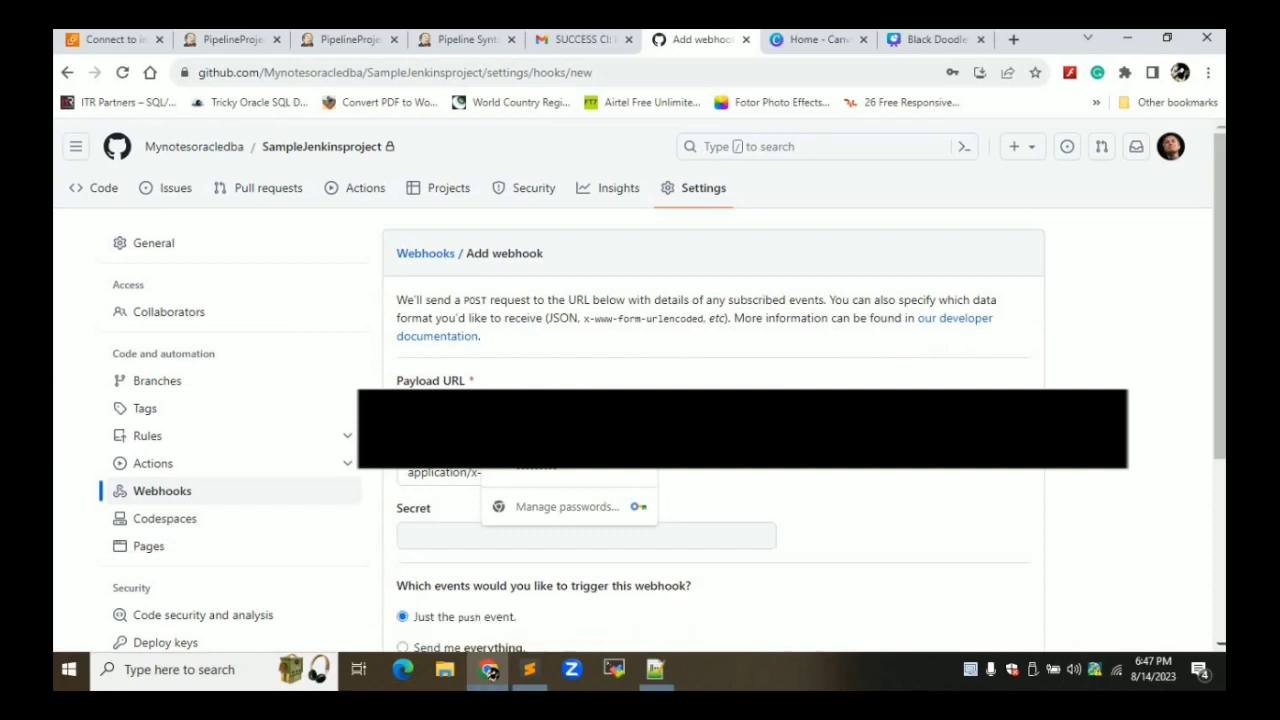
{"action": "left_click", "coordinate": [594, 368]}
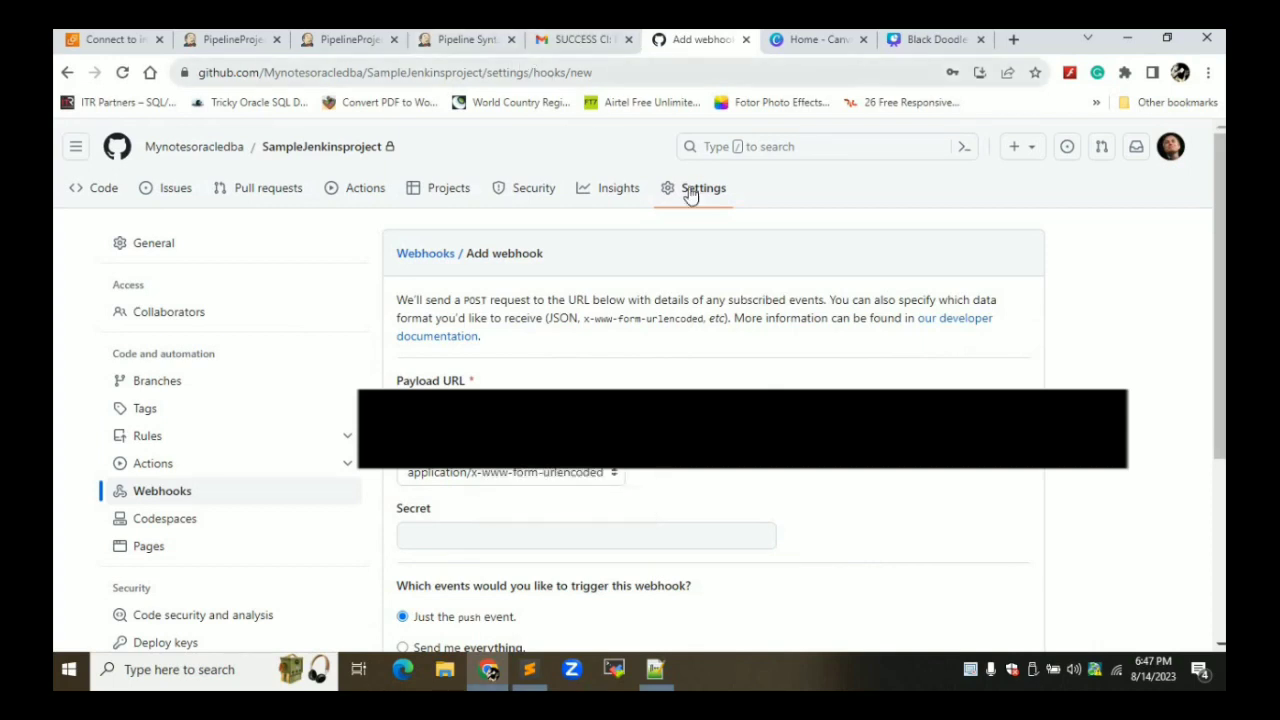
{"action": "left_click", "coordinate": [438, 42]}
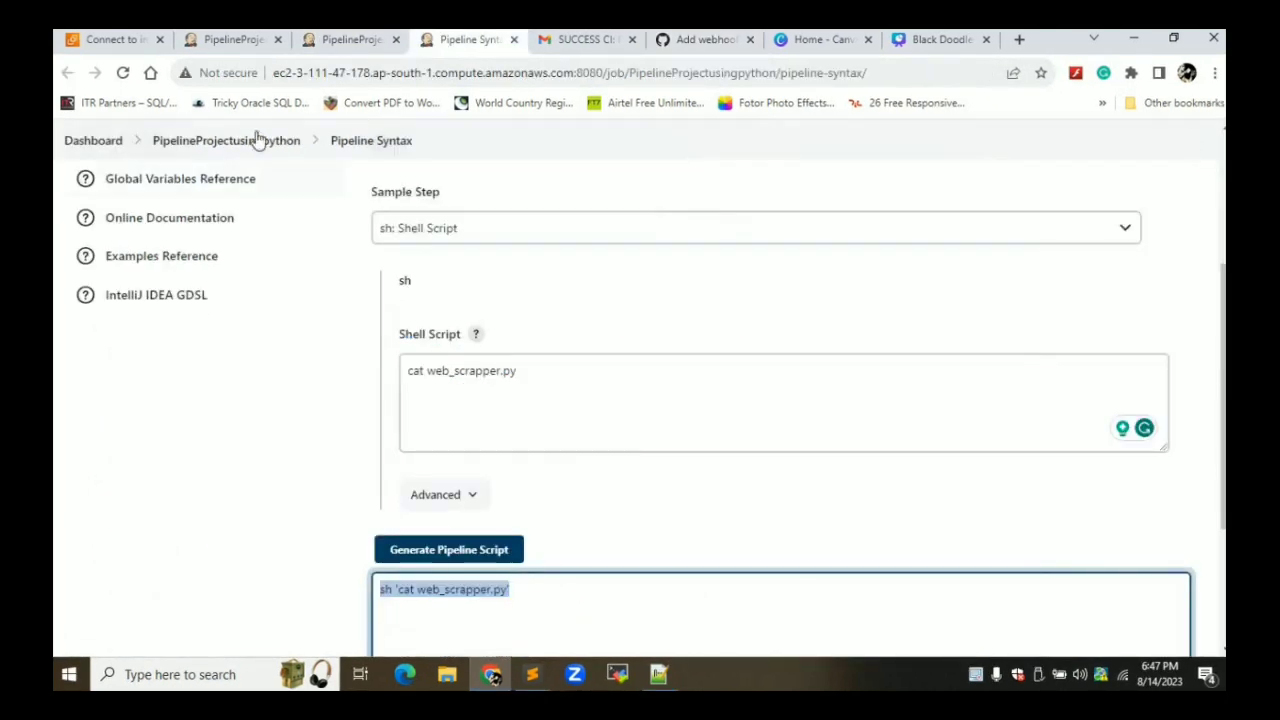
Open Manage Jenkins > System and search the page for the GitHub settings
{"action": "left_click", "coordinate": [94, 142]}
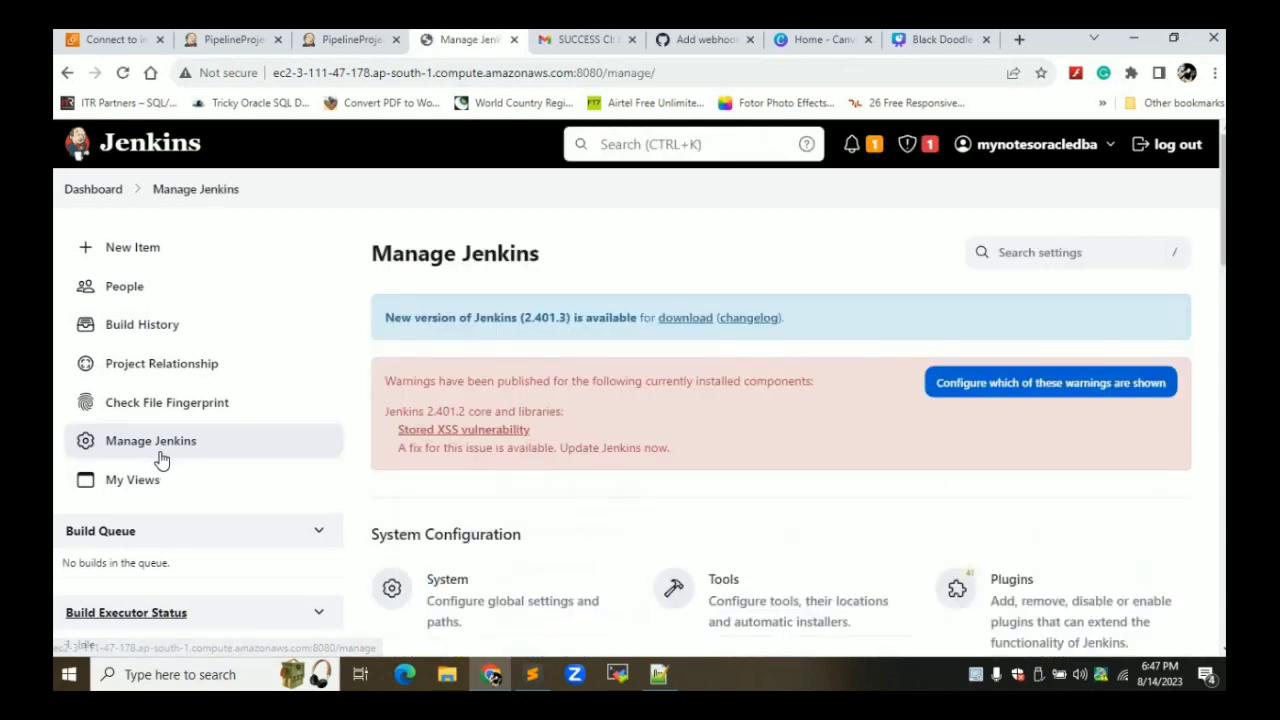
{"action": "left_click", "coordinate": [465, 595]}
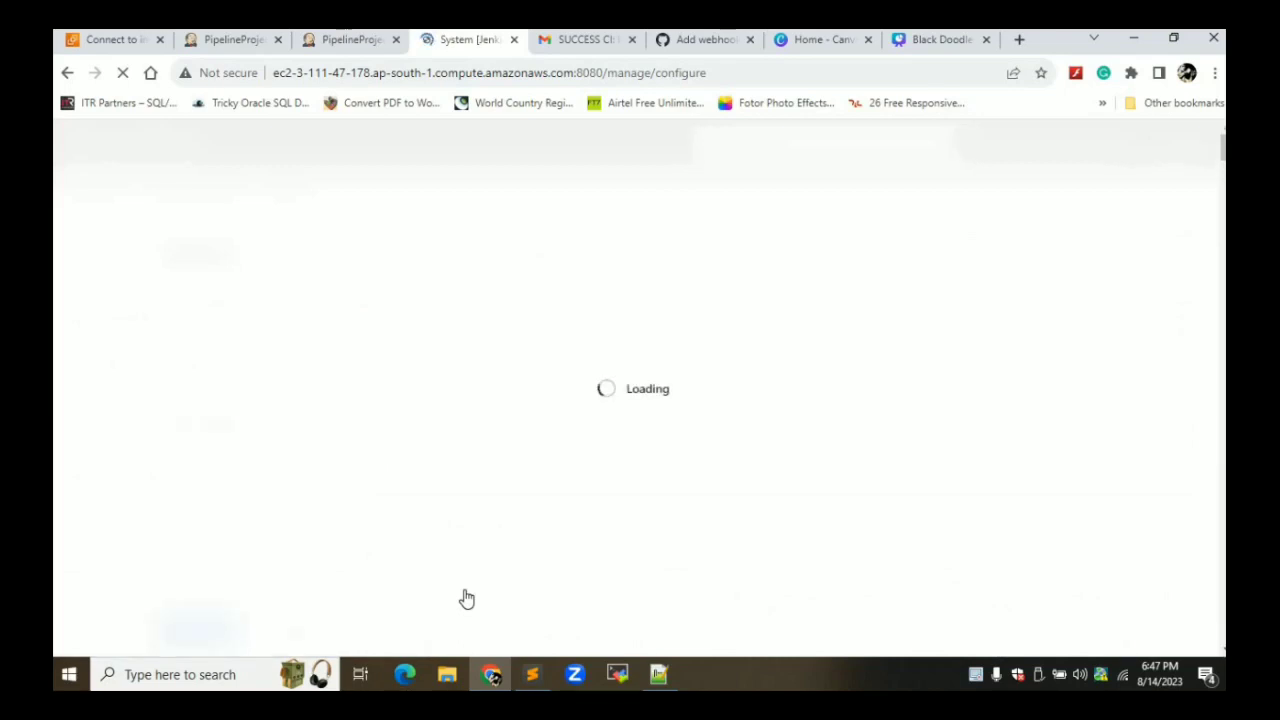
{"action": "scroll", "coordinate": [466, 598], "scroll_direction": "down", "scroll_amount": 1}
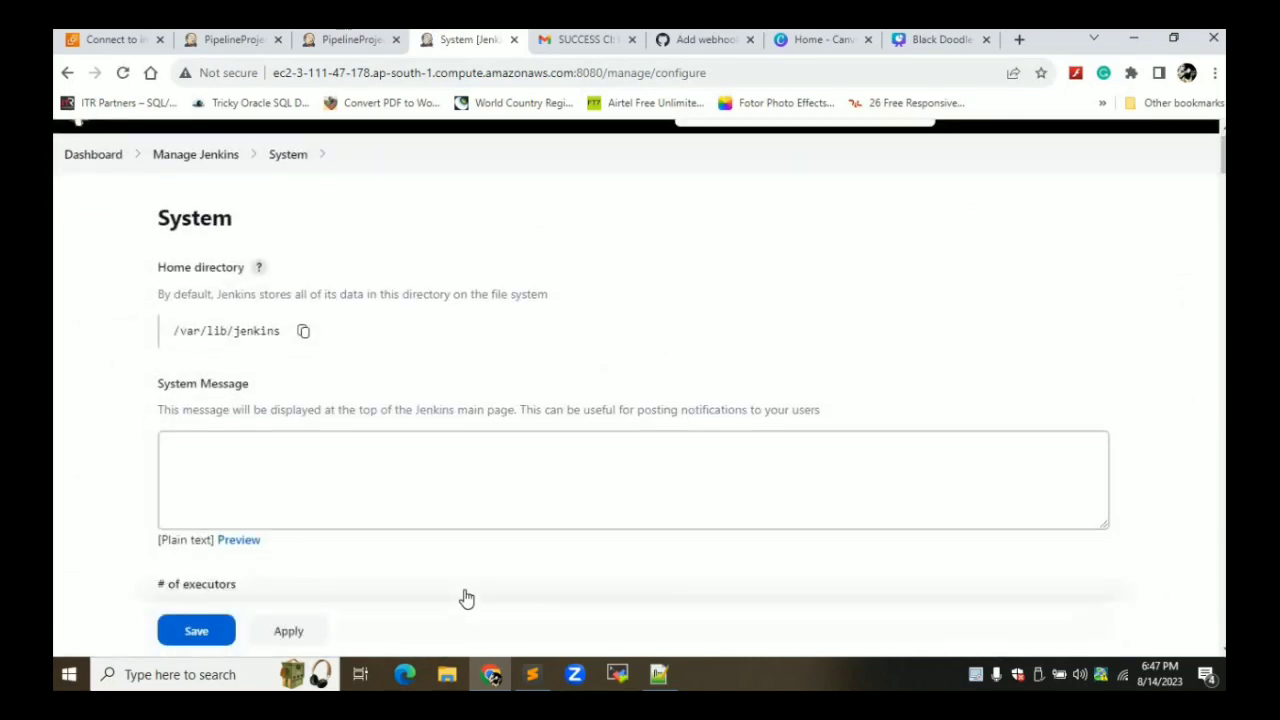
{"action": "key", "text": "ctrl+f"}
{"action": "type", "text": "GIT"}
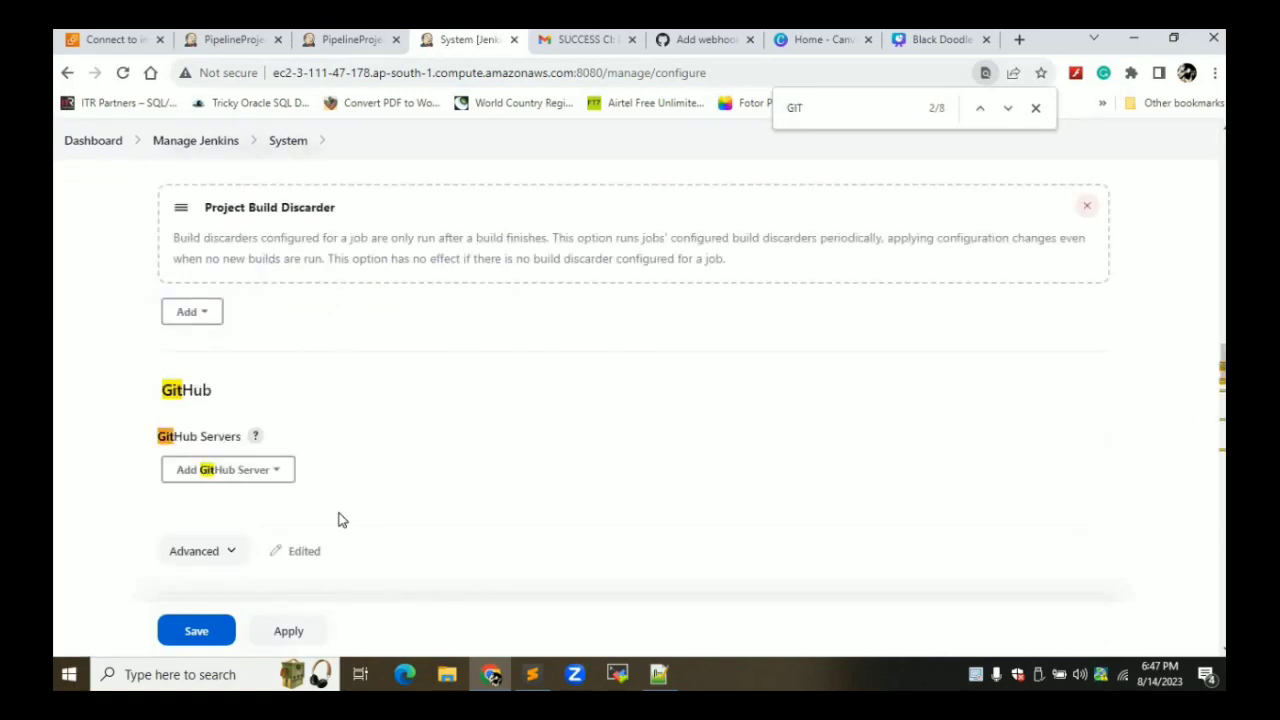
Find the github-webhook/ hook URL in the GitHub Servers help, then return to the job configuration
{"action": "left_click", "coordinate": [255, 436]}
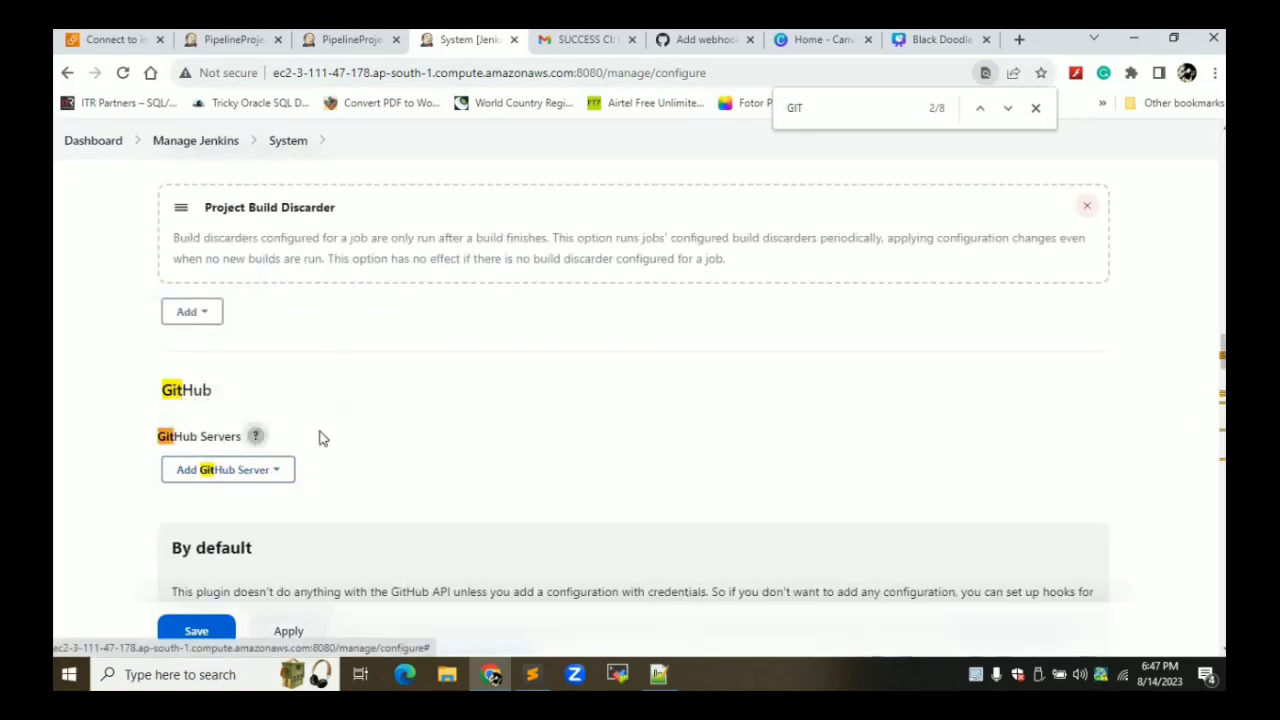
{"action": "scroll", "coordinate": [528, 400], "scroll_direction": "down", "scroll_amount": 3}
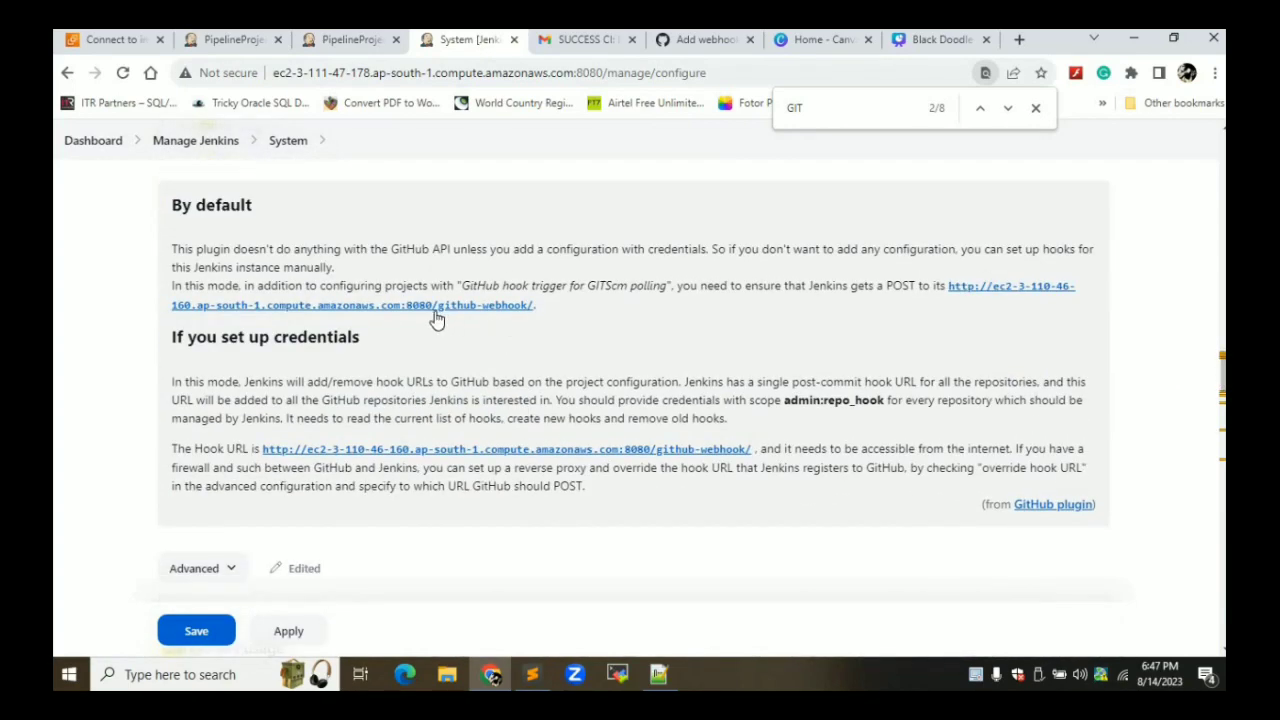
{"action": "left_click_drag", "start_coordinate": [436, 309], "coordinate": [513, 320]}
{"action": "left_click_drag", "start_coordinate": [494, 307], "coordinate": [438, 314]}
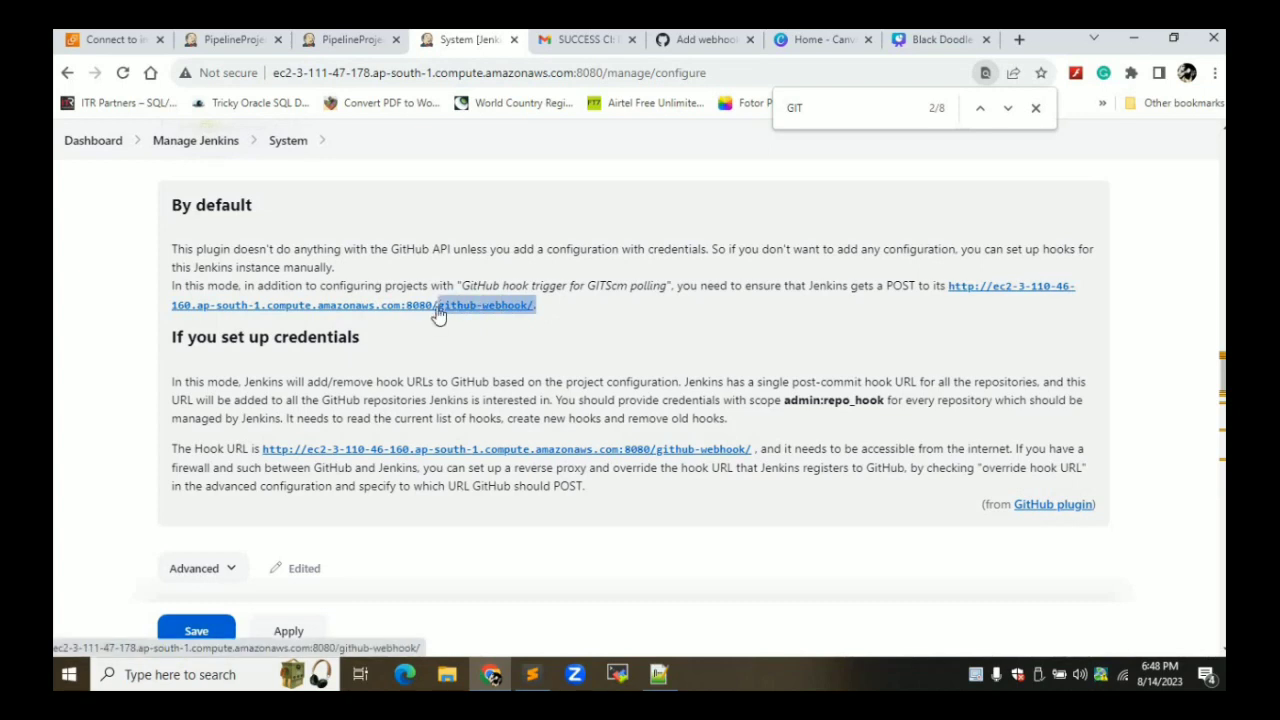
{"action": "left_click", "coordinate": [386, 40]}
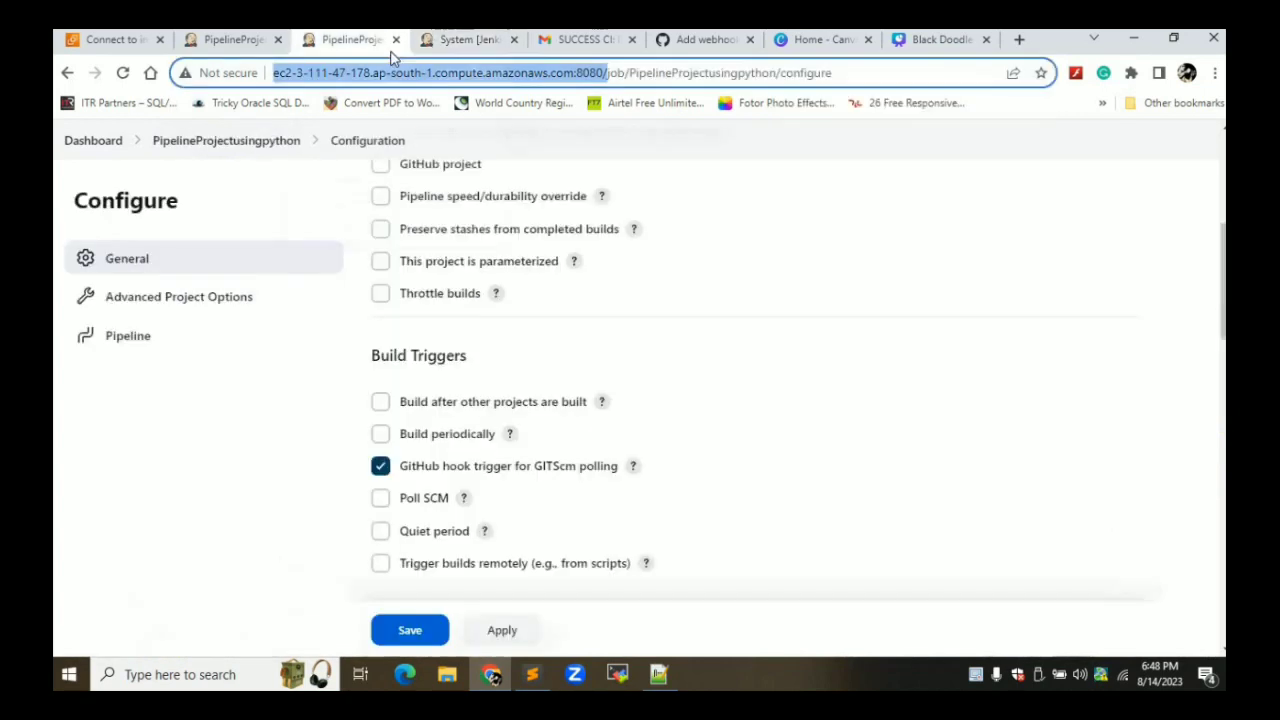
Complete the Payload URL with ':8080/github-webhook/' and create the push-event webhook
{"action": "left_click", "coordinate": [703, 40]}
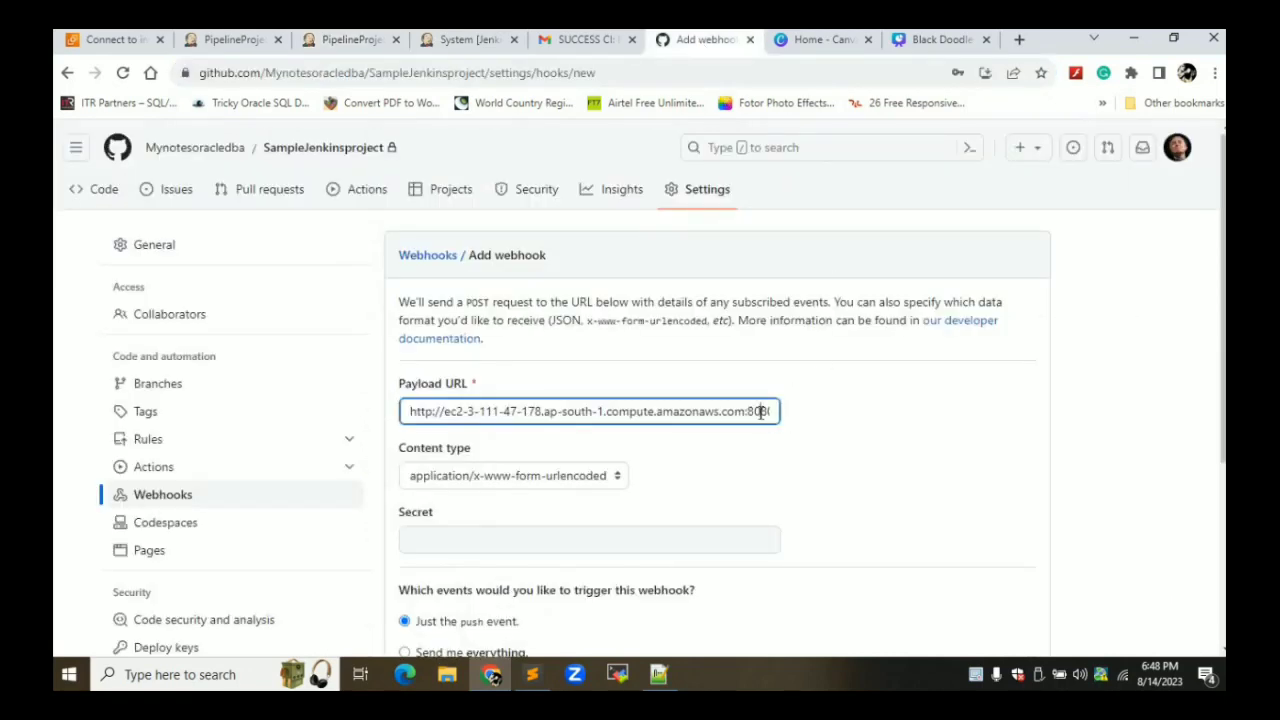
{"action": "type", "text": "0/github-webhook/"}
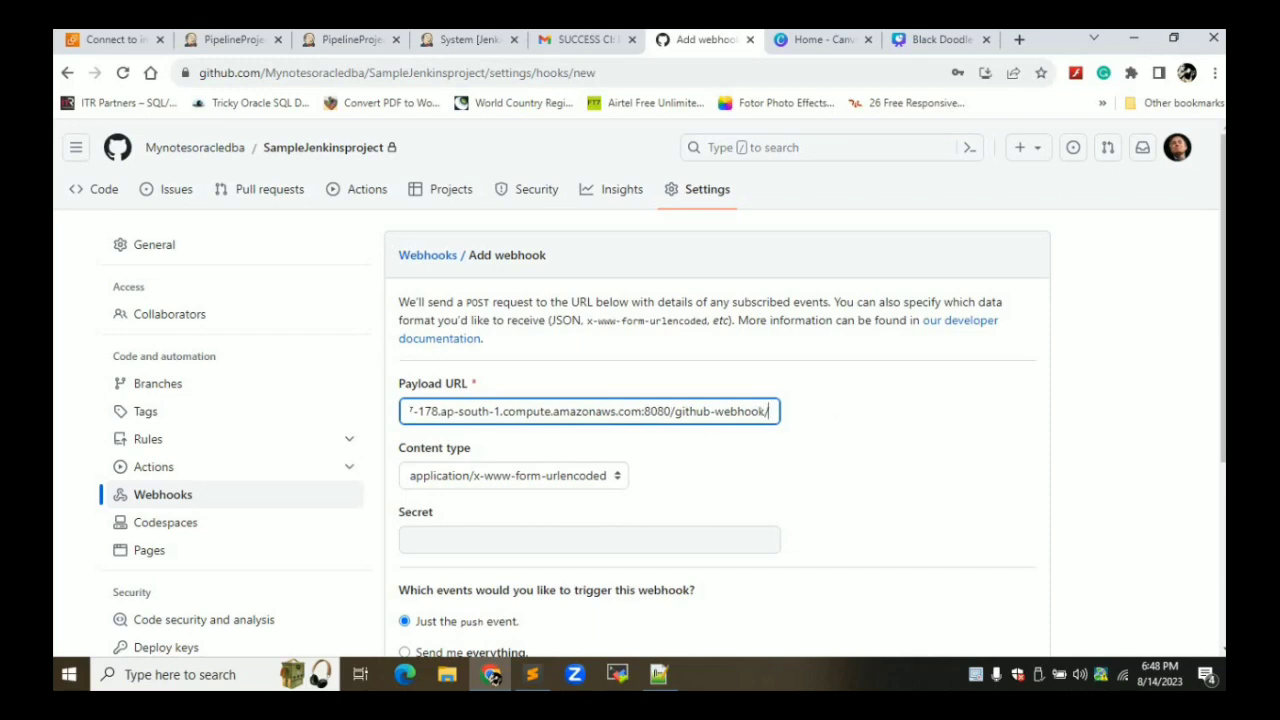
{"action": "scroll", "coordinate": [1220, 388], "scroll_direction": "down", "scroll_amount": 2}
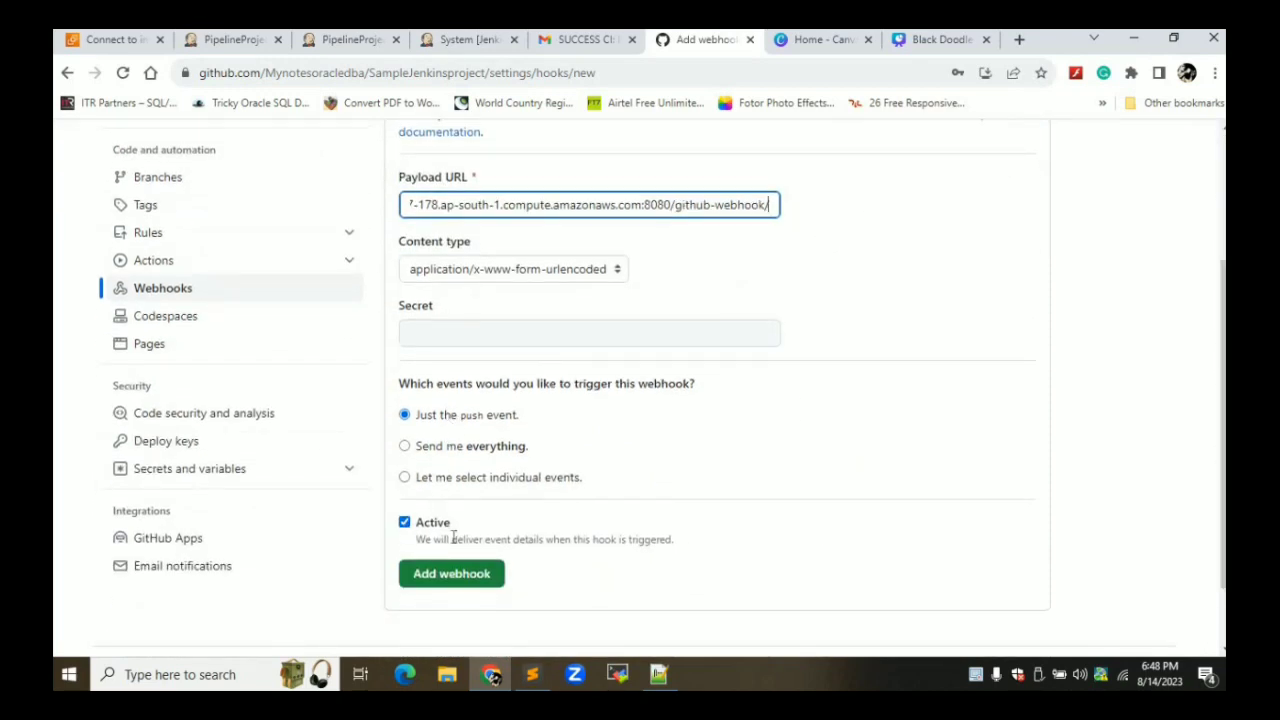
{"action": "left_click", "coordinate": [452, 586]}
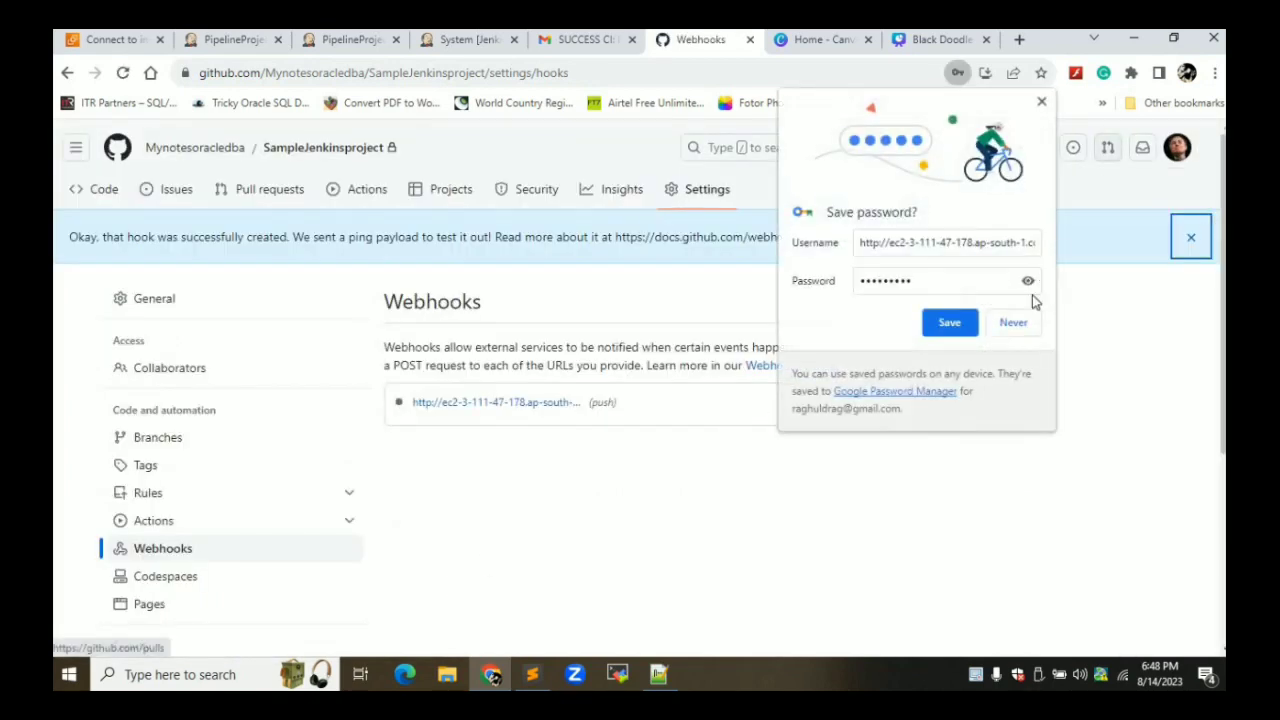
{"action": "left_click", "coordinate": [1014, 323]}
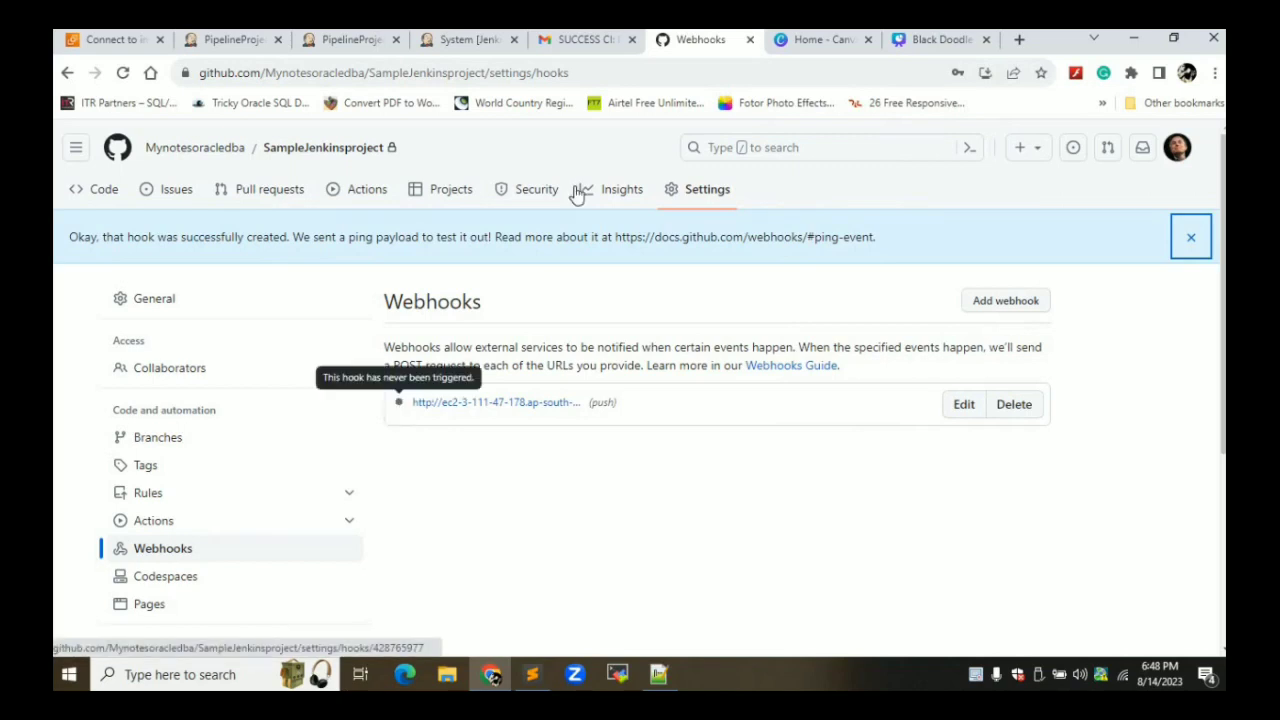
{"action": "left_click", "coordinate": [586, 76]}
{"action": "left_click", "coordinate": [1191, 237]}
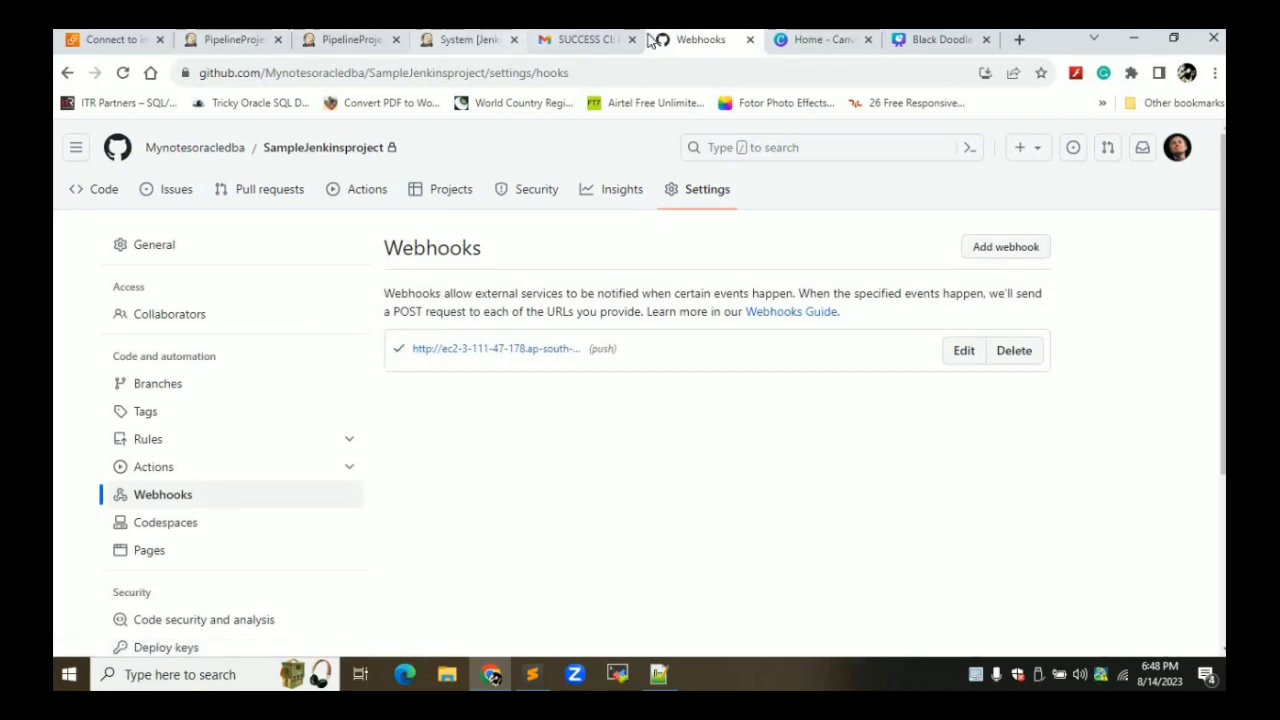
Open web_scrapper.py in the SampleJenkinsproject repository
{"action": "left_click", "coordinate": [181, 155]}
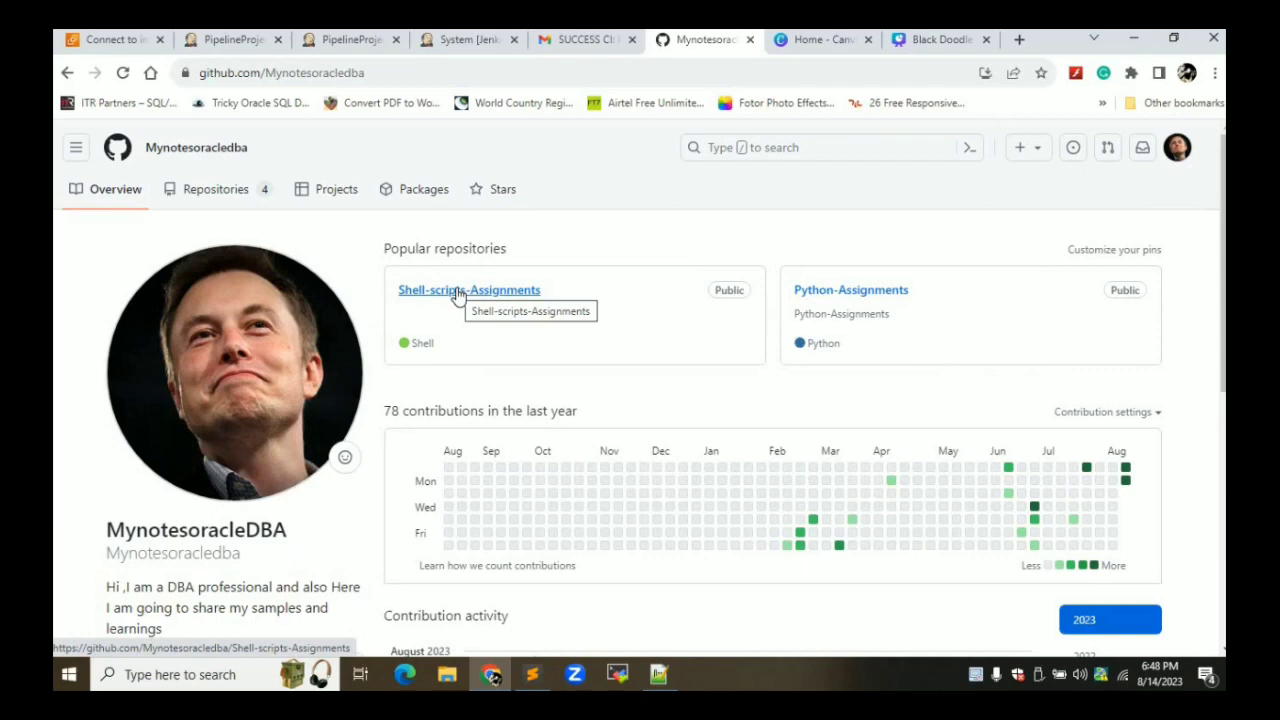
{"action": "left_click", "coordinate": [198, 196]}
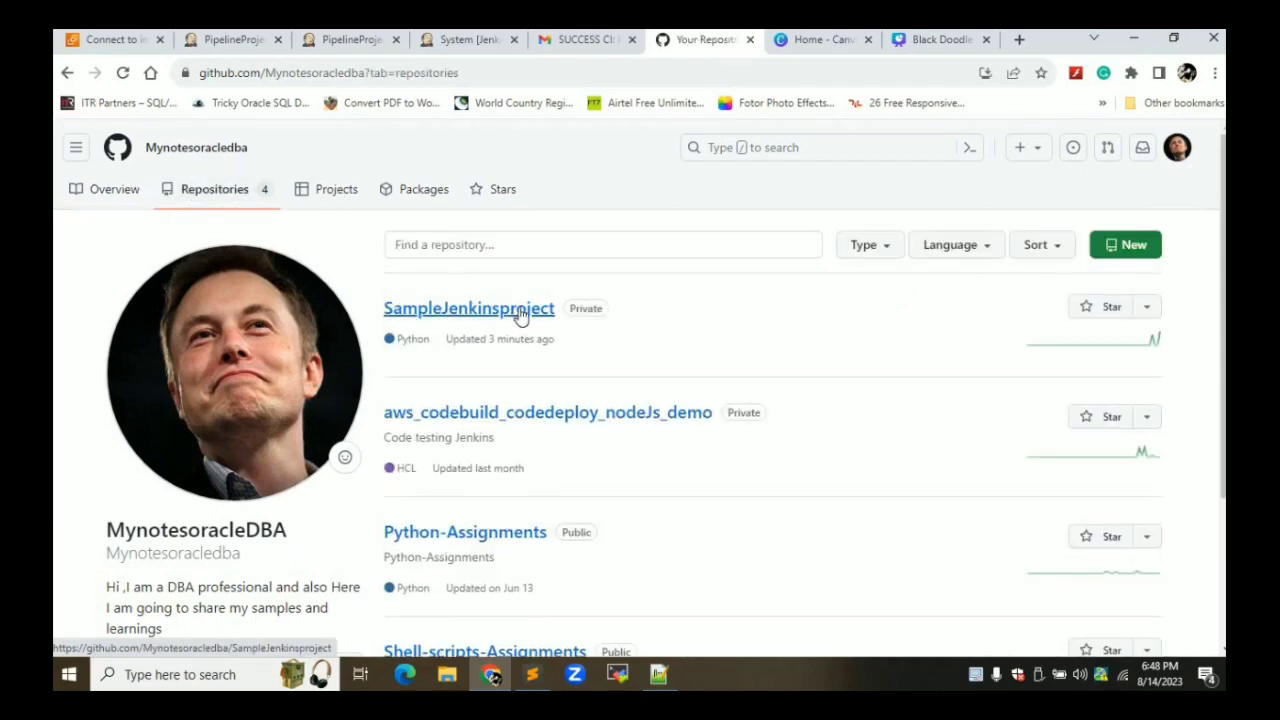
{"action": "left_click", "coordinate": [520, 312]}
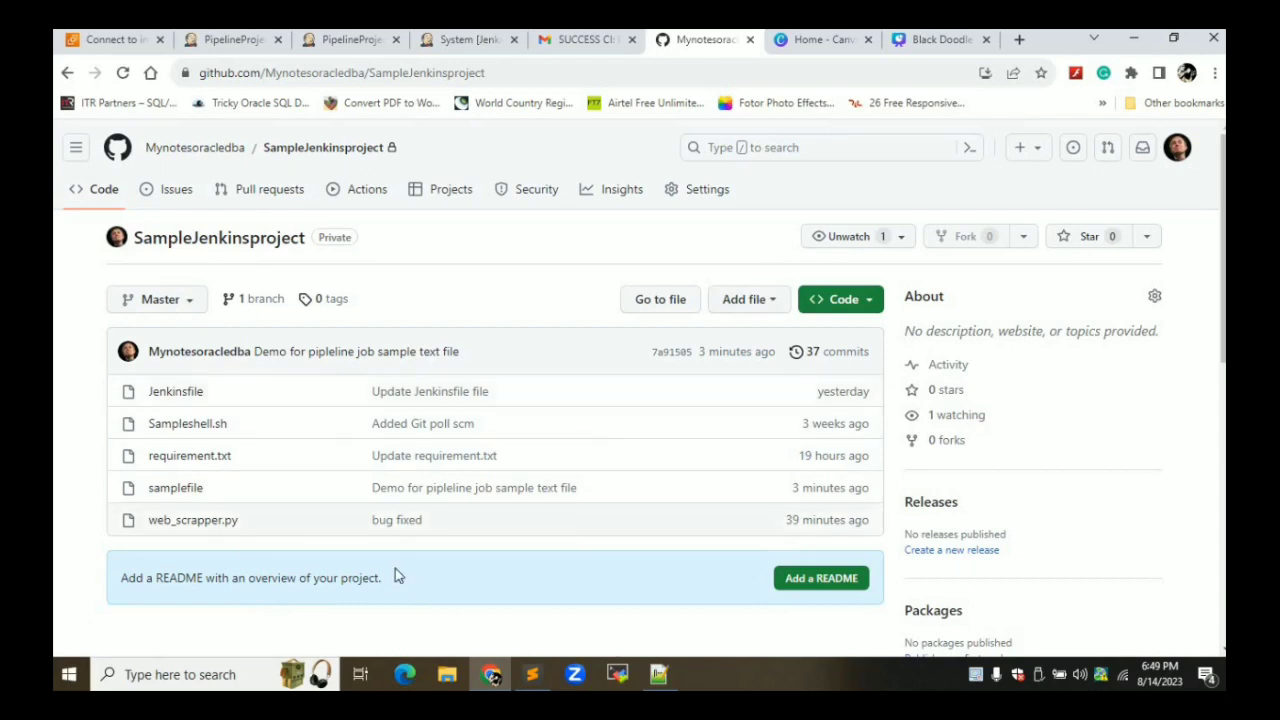
{"action": "left_click", "coordinate": [195, 521]}
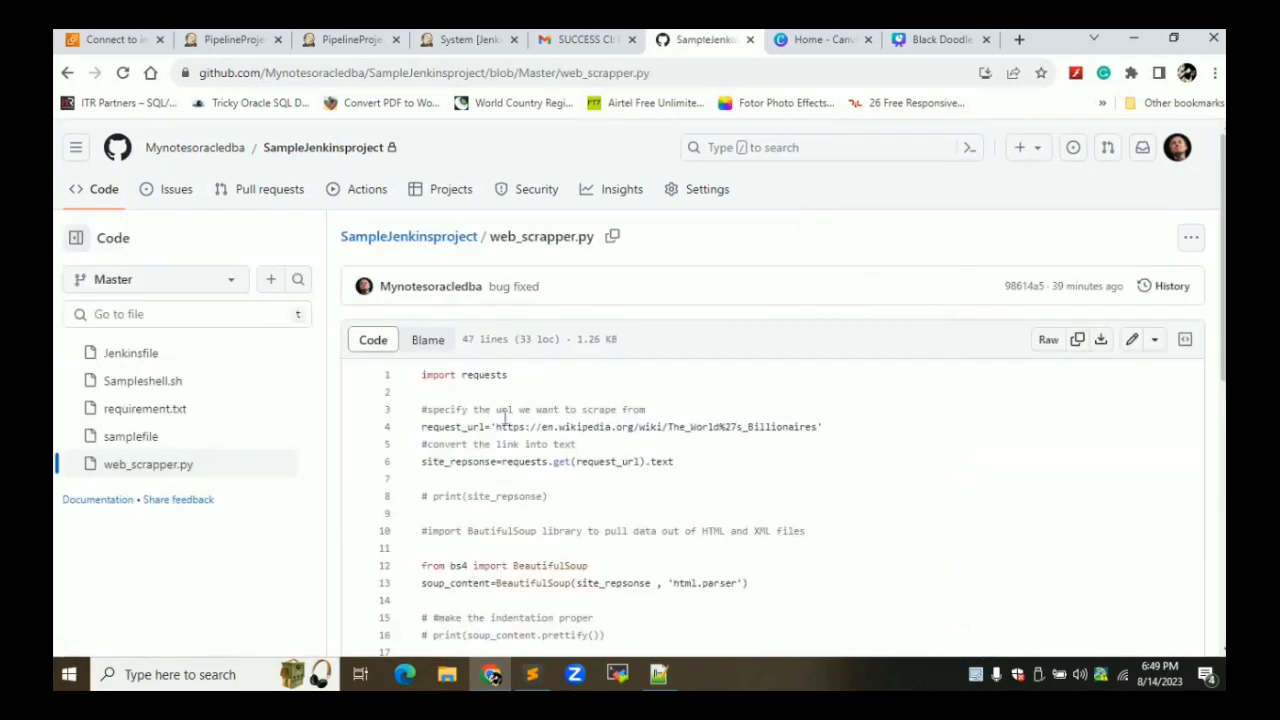
Change line 1 to 'import request' and commit to Master as 'Bug for pipeline'
{"action": "left_click", "coordinate": [1132, 339]}
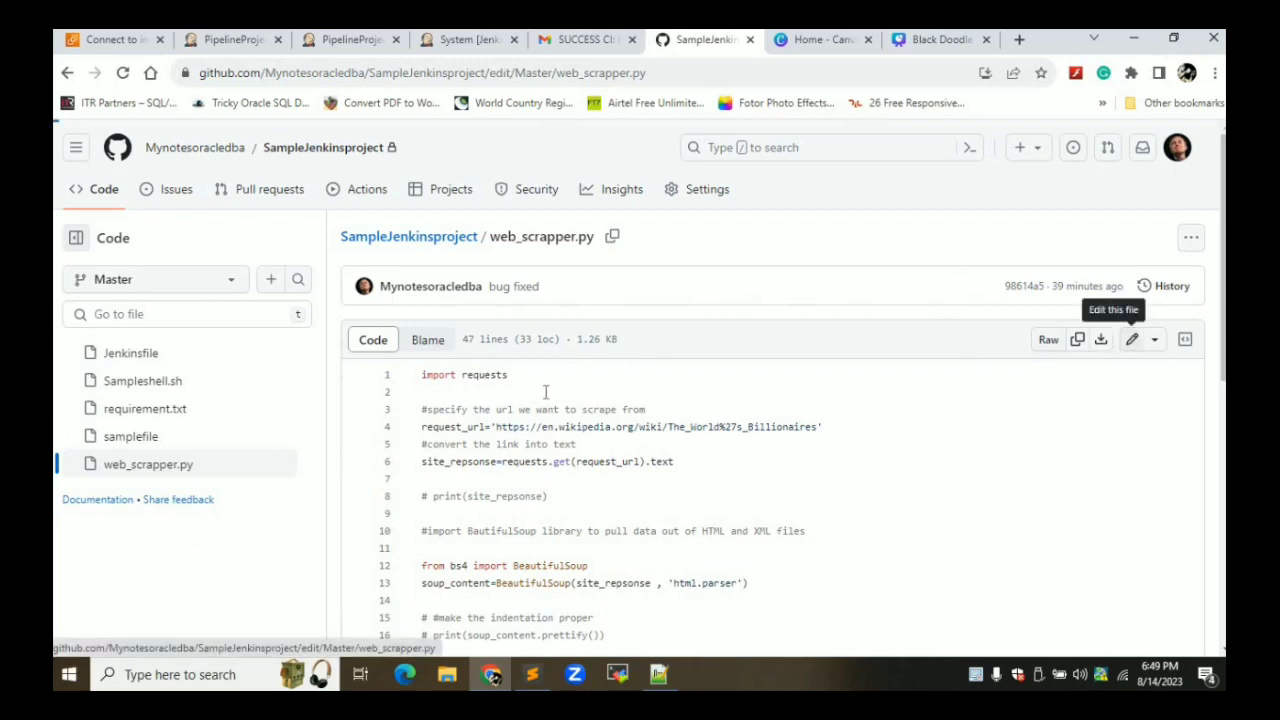
{"action": "left_click", "coordinate": [482, 330]}
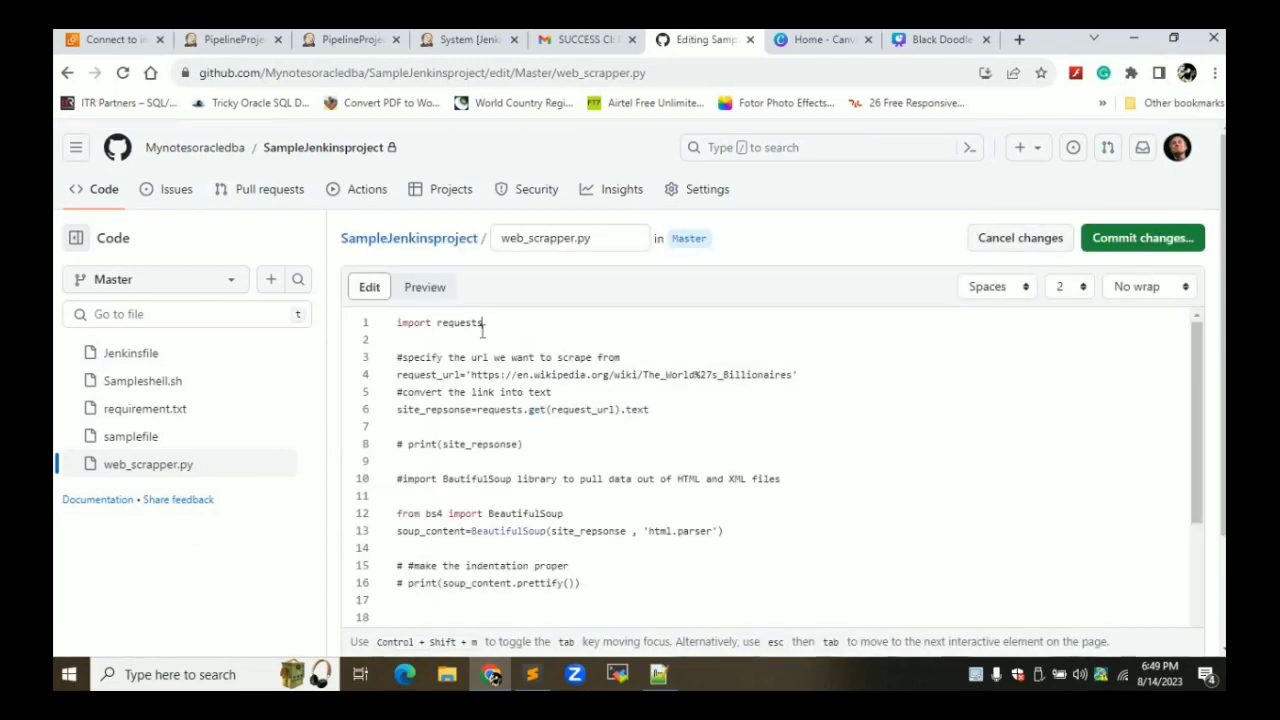
{"action": "left_click", "coordinate": [1143, 240]}
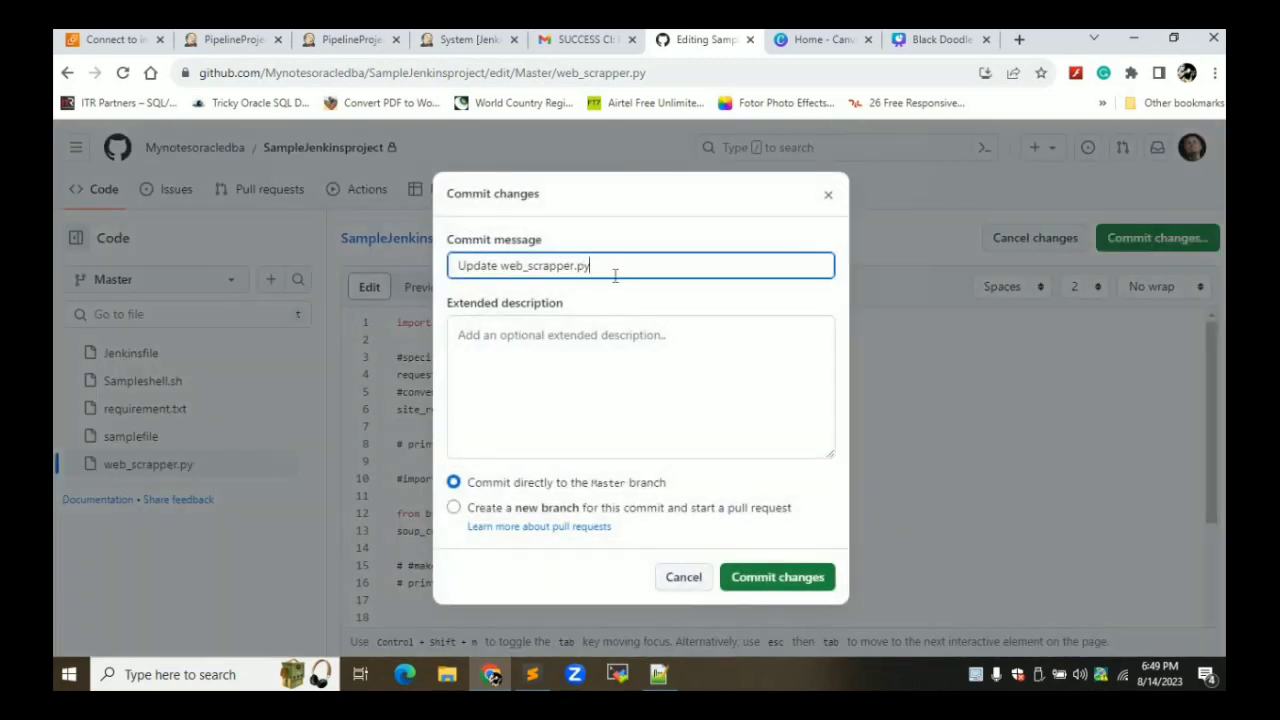
{"action": "key", "text": "ctrl+a"}
{"action": "type", "text": "Bu"}
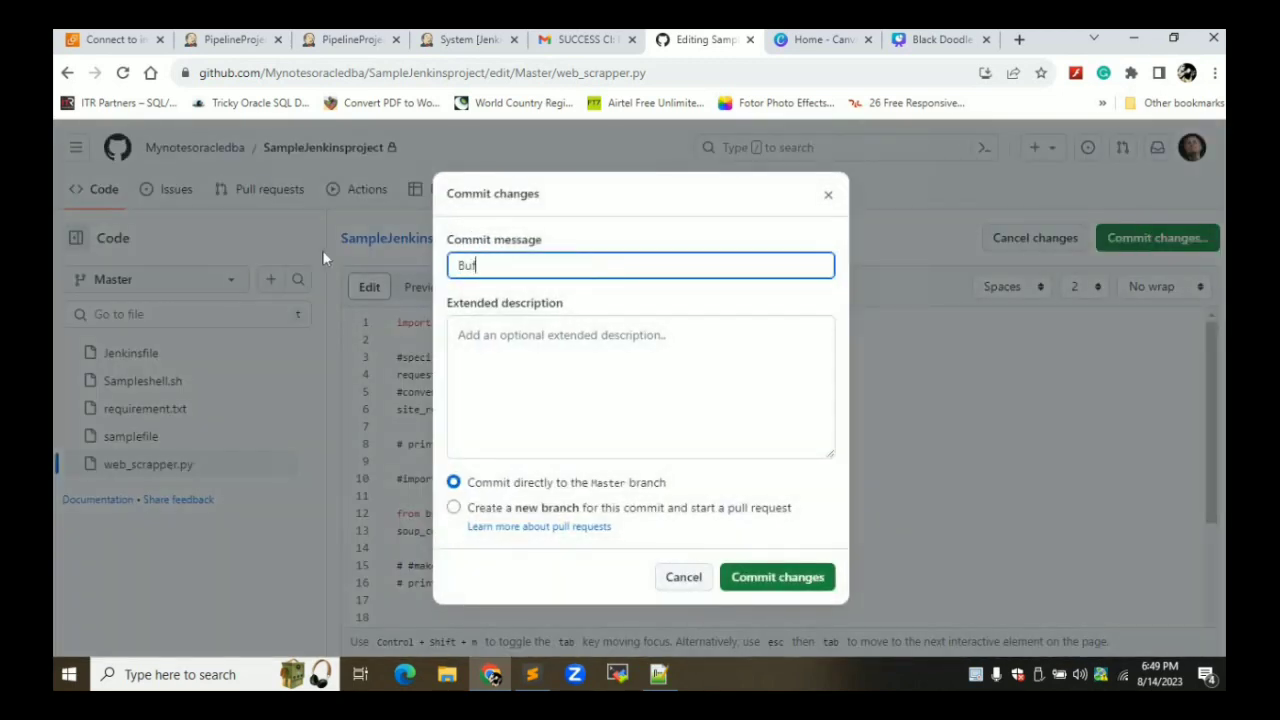
{"action": "type", "text": "g for p"}
{"action": "key", "text": "BackSpace"}
{"action": "type", "text": "pipeline"}
{"action": "left_click", "coordinate": [771, 583]}
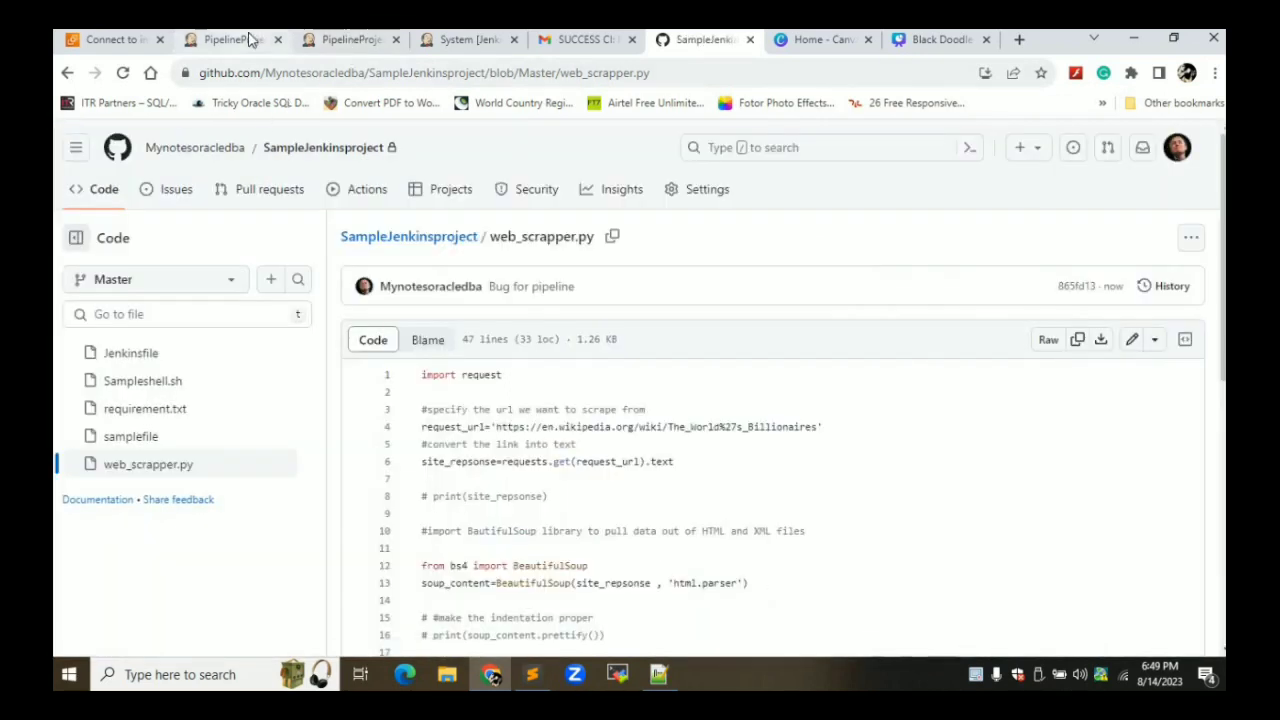
Open failed build #8's console output from the PipelineProjectusingpython project page
{"action": "left_click", "coordinate": [235, 39]}
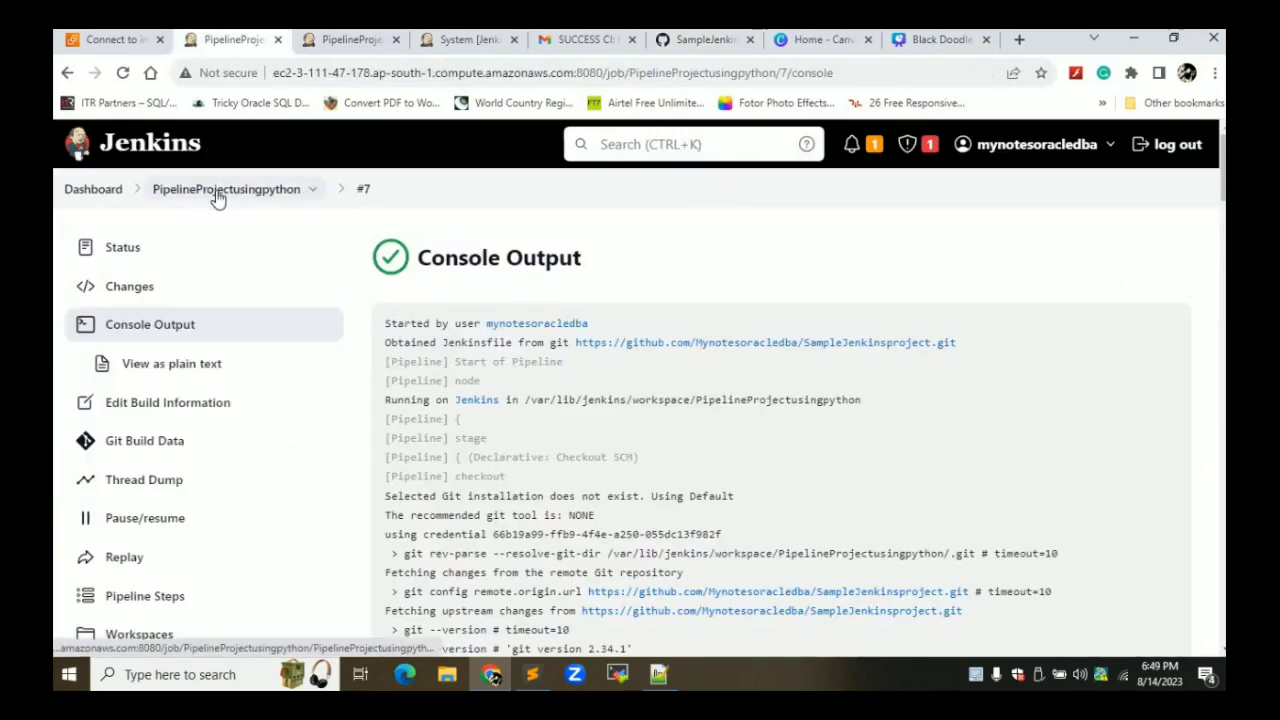
{"action": "left_click", "coordinate": [217, 196]}
{"action": "scroll", "coordinate": [218, 200], "scroll_direction": "down", "scroll_amount": 1}
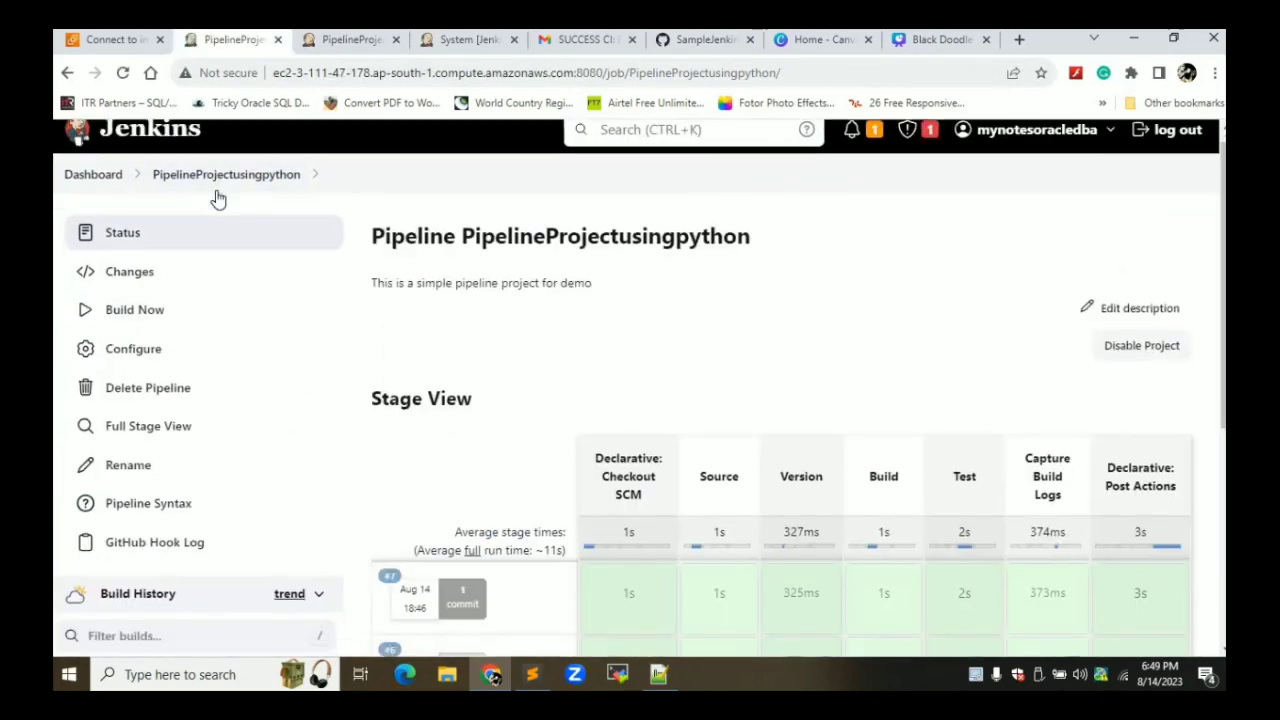
{"action": "scroll", "coordinate": [218, 200], "scroll_direction": "down", "scroll_amount": 2}
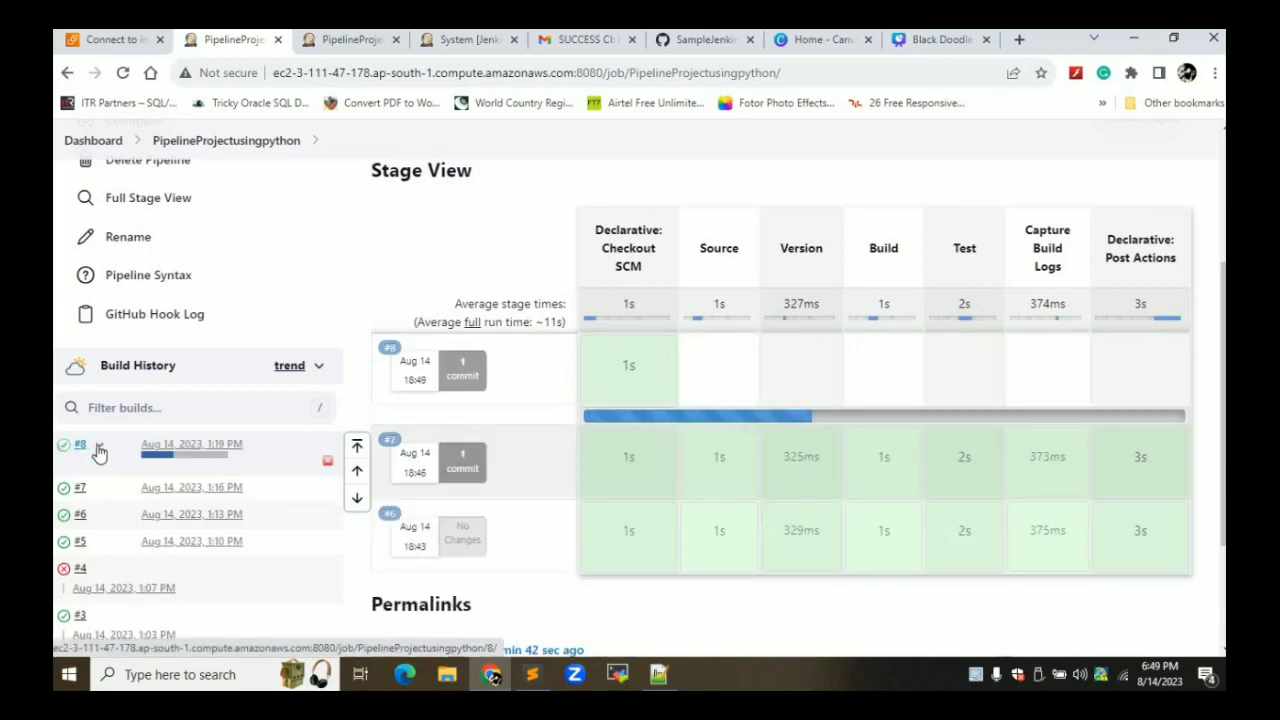
{"action": "left_click", "coordinate": [99, 452]}
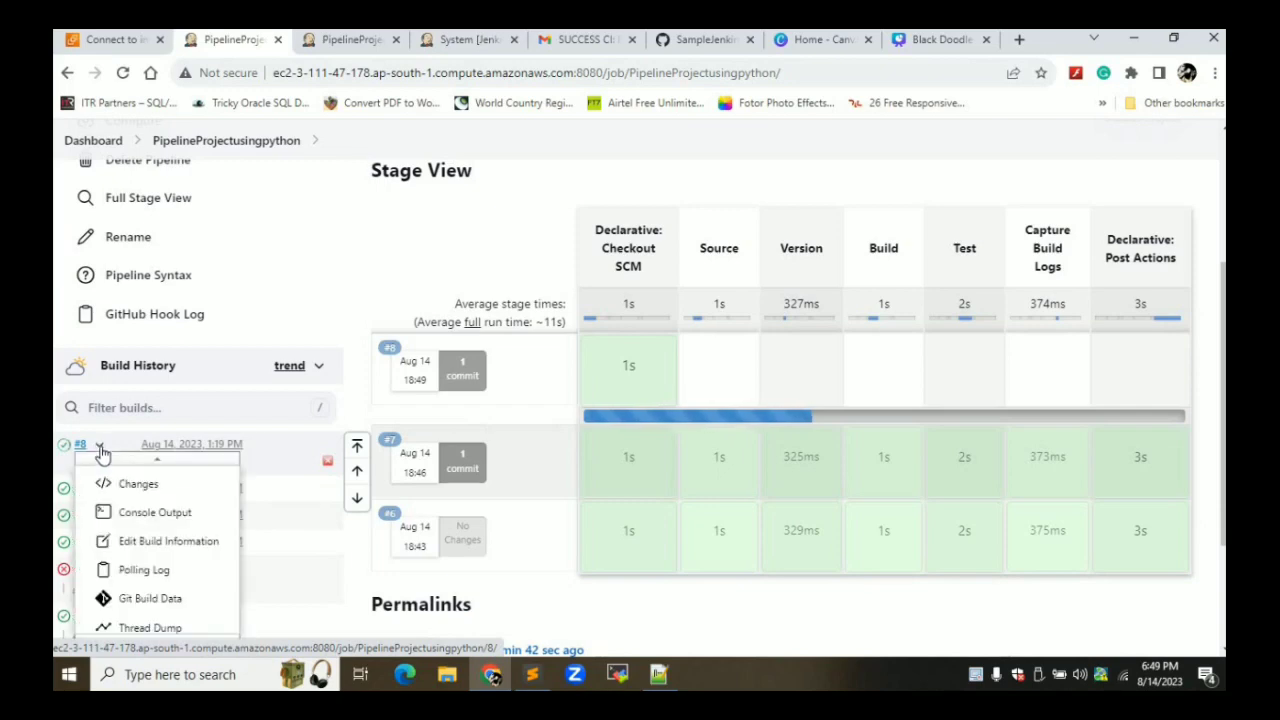
{"action": "left_click", "coordinate": [124, 514]}
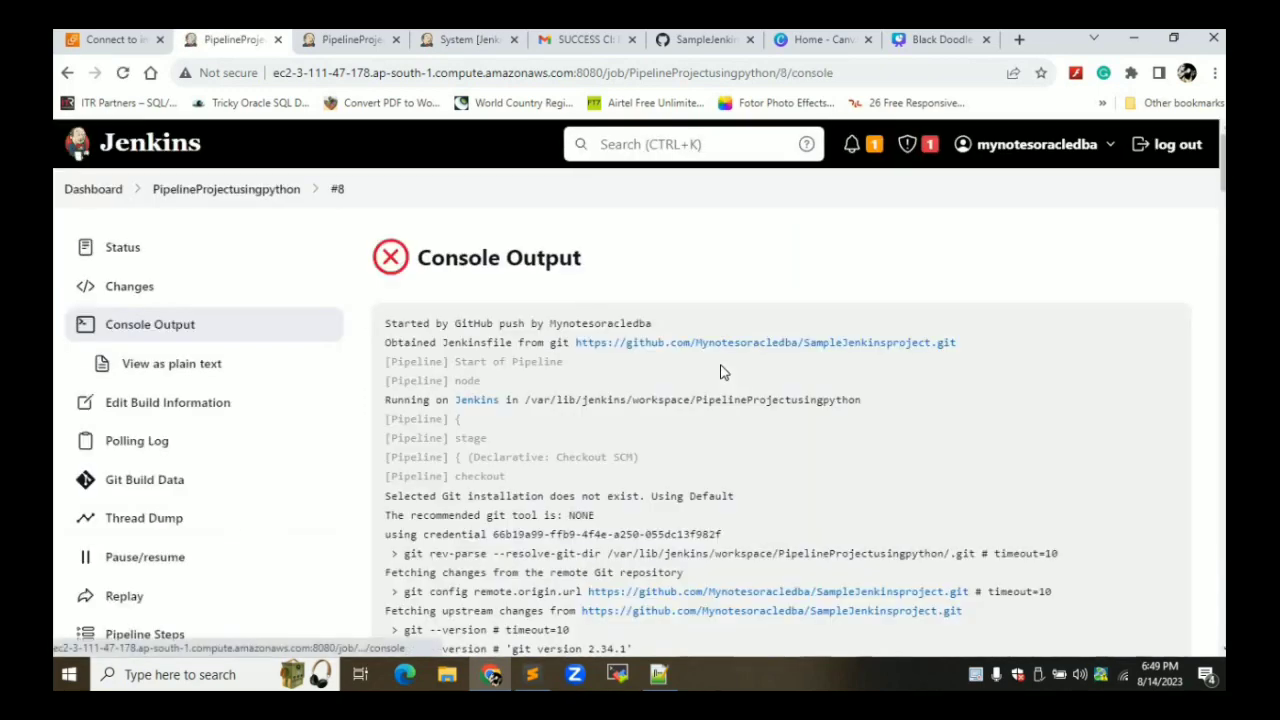
Read build #8's log down to the BUILD_LOGS exception, then return to the Gmail inbox
{"action": "scroll", "coordinate": [723, 372], "scroll_direction": "down", "scroll_amount": 10}
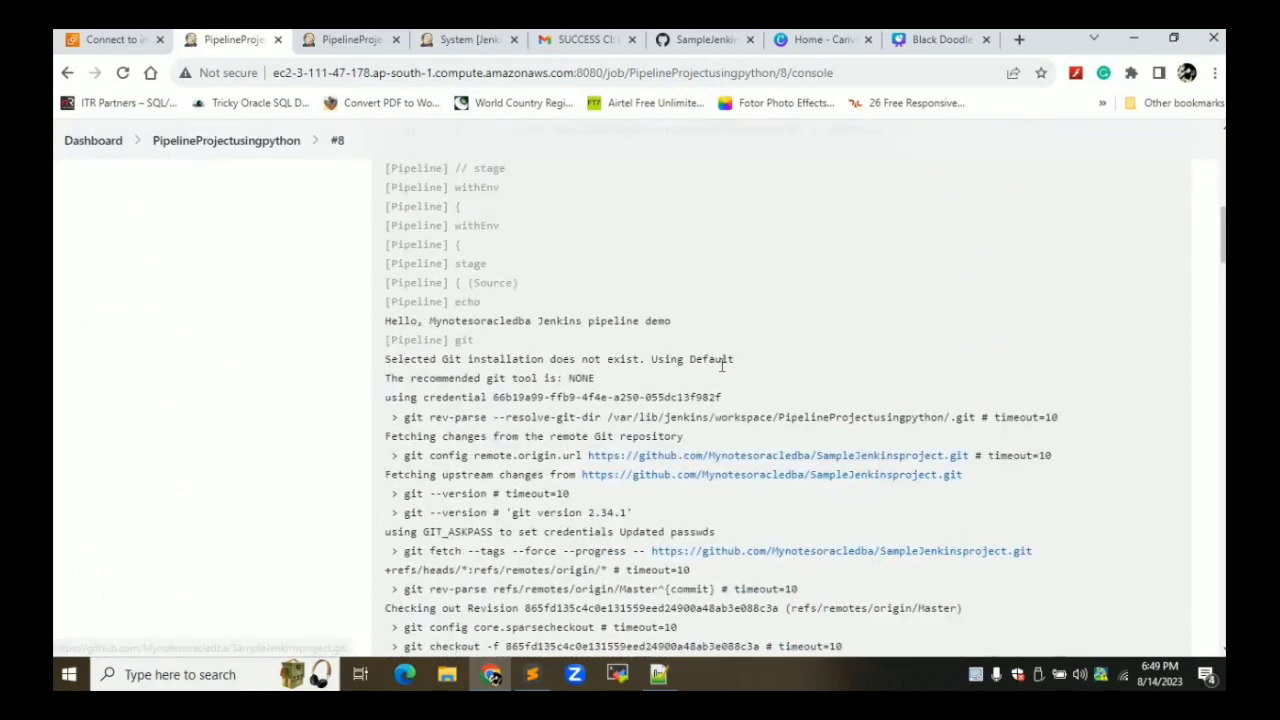
{"action": "scroll", "coordinate": [723, 372], "scroll_direction": "down", "scroll_amount": 8}
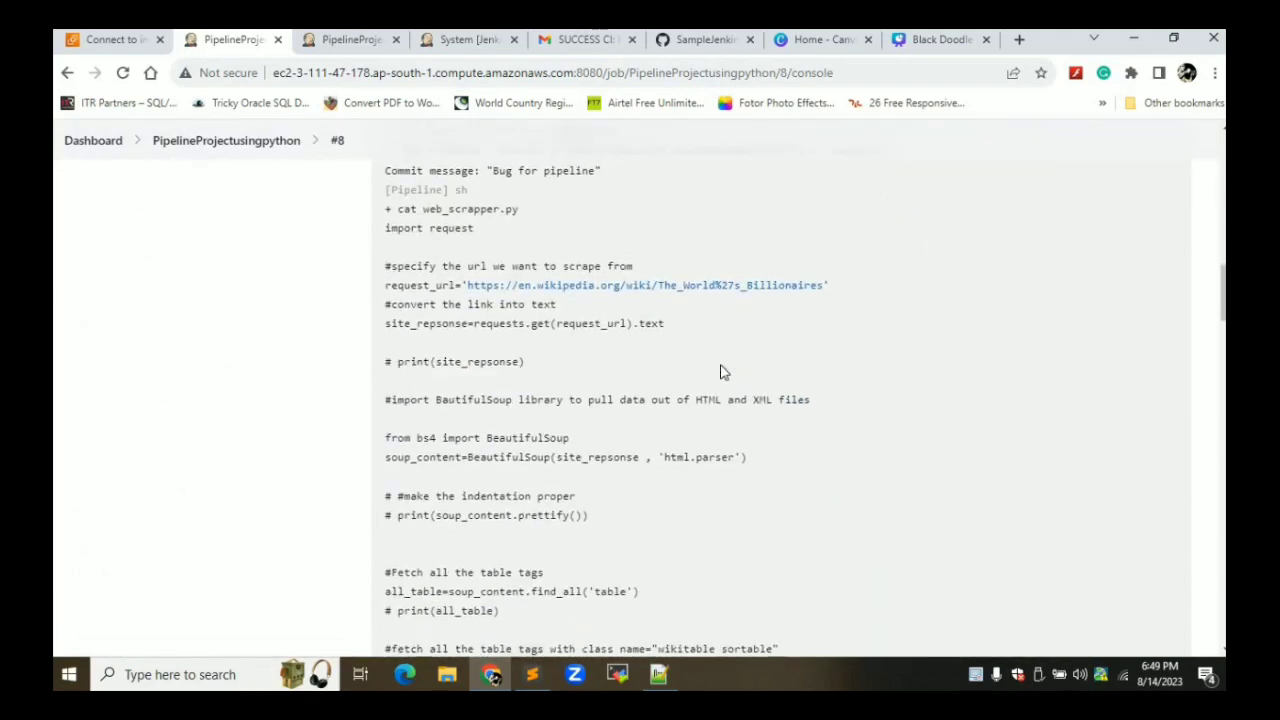
{"action": "scroll", "coordinate": [721, 366], "scroll_direction": "down", "scroll_amount": 10}
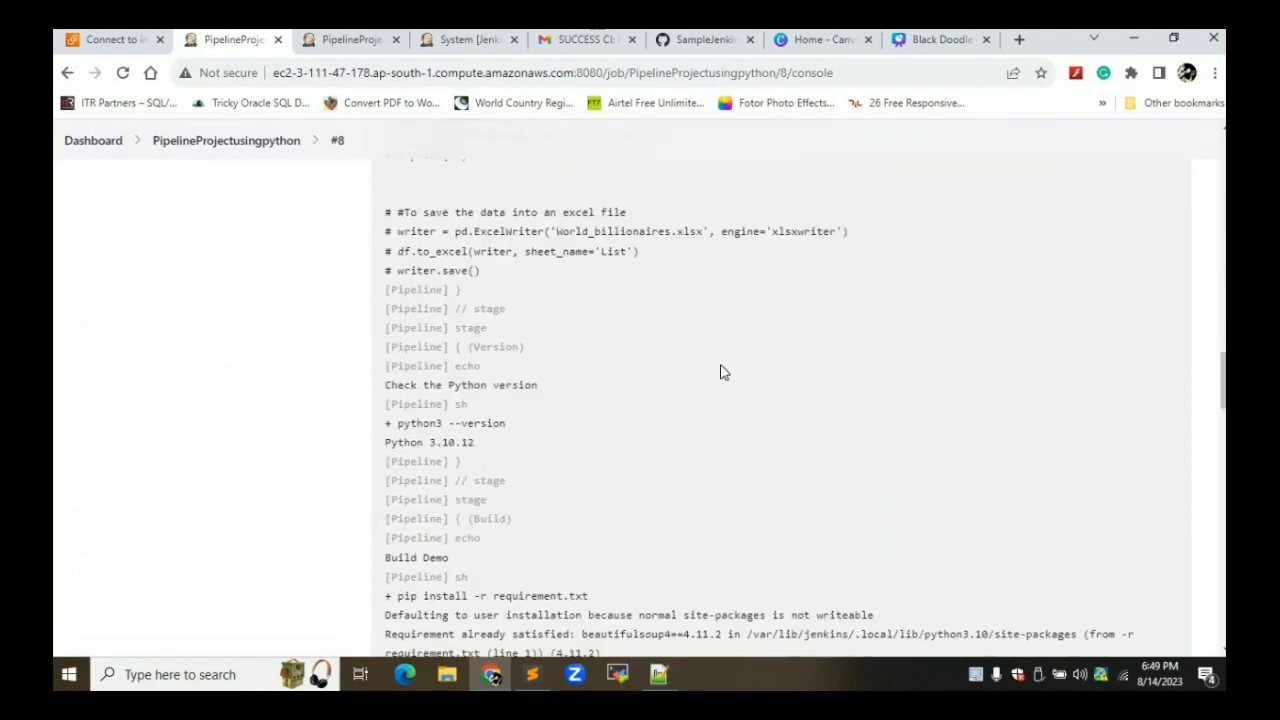
{"action": "scroll", "coordinate": [723, 372], "scroll_direction": "down", "scroll_amount": 6}
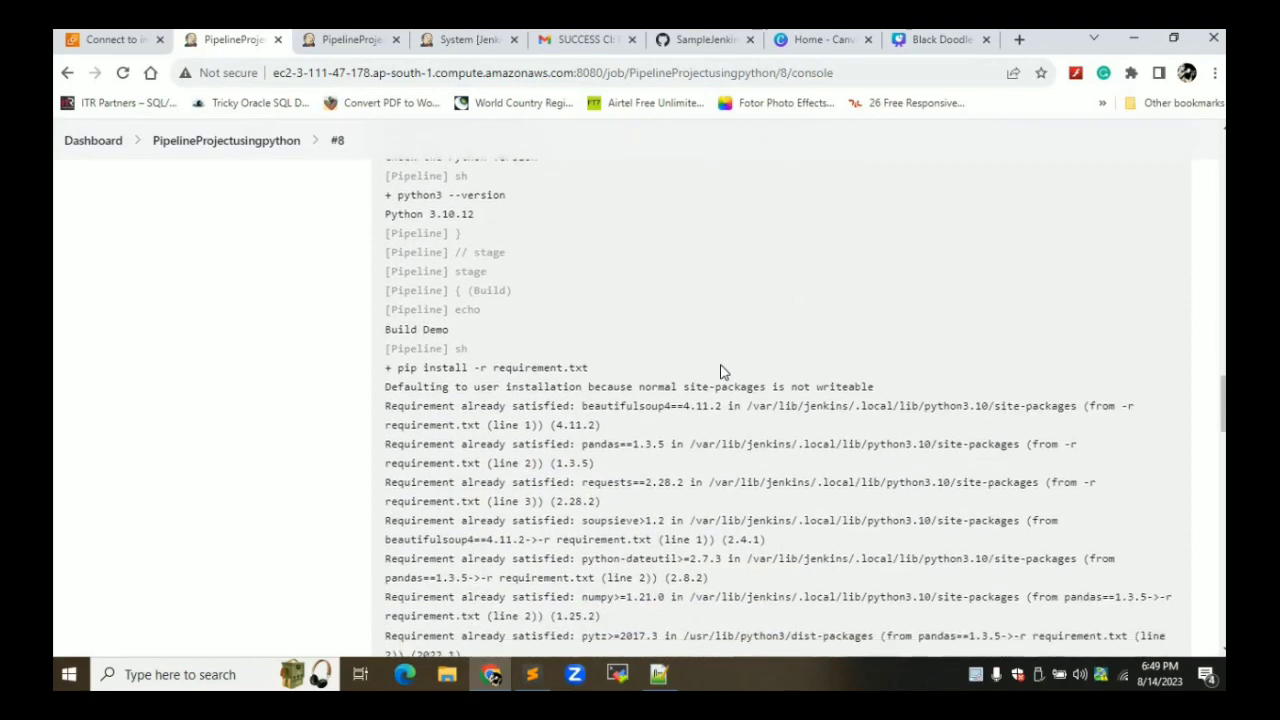
{"action": "scroll", "coordinate": [723, 372], "scroll_direction": "down", "scroll_amount": 5}
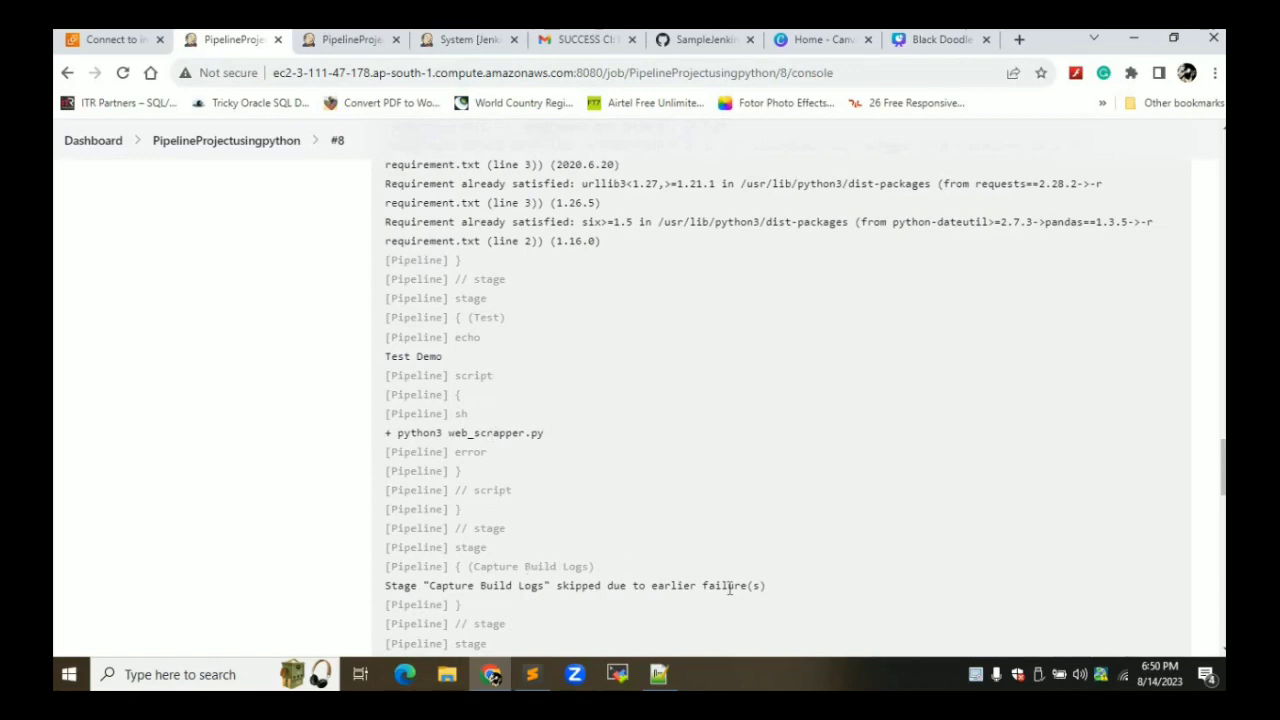
{"action": "scroll", "coordinate": [729, 588], "scroll_direction": "down", "scroll_amount": 10}
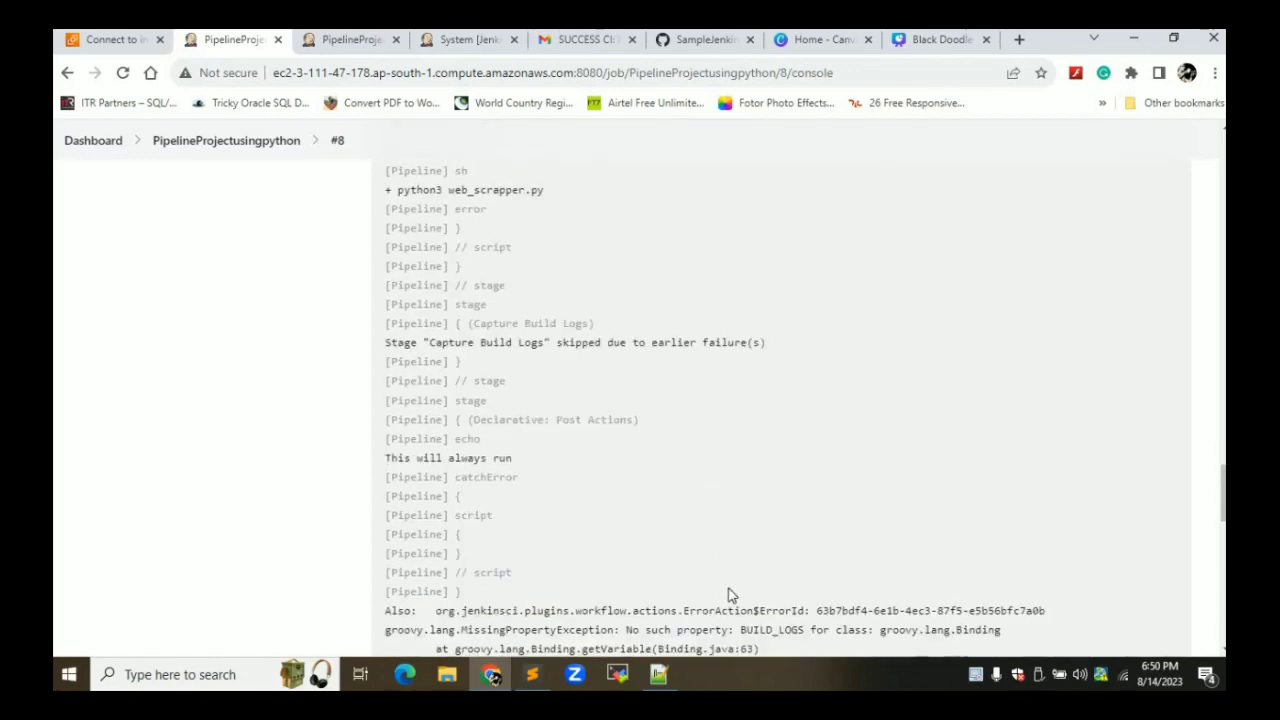
{"action": "scroll", "coordinate": [729, 588], "scroll_direction": "down", "scroll_amount": 5}
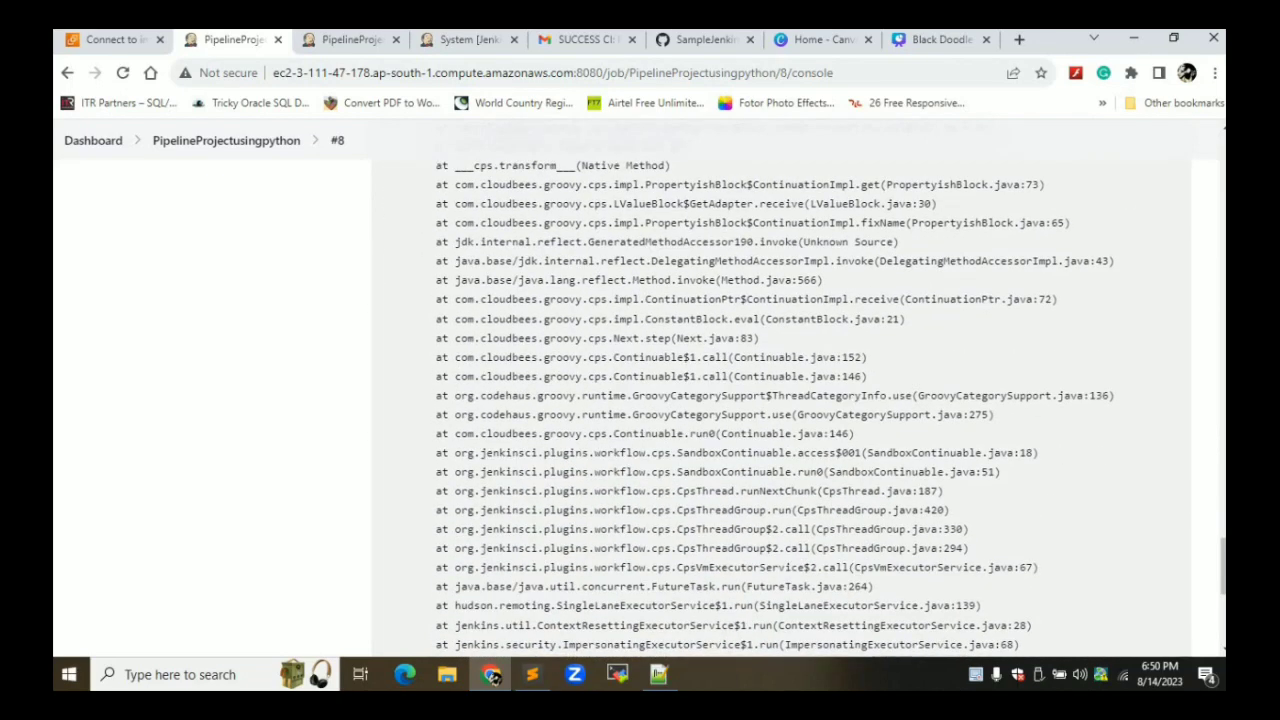
{"action": "left_click", "coordinate": [585, 39]}
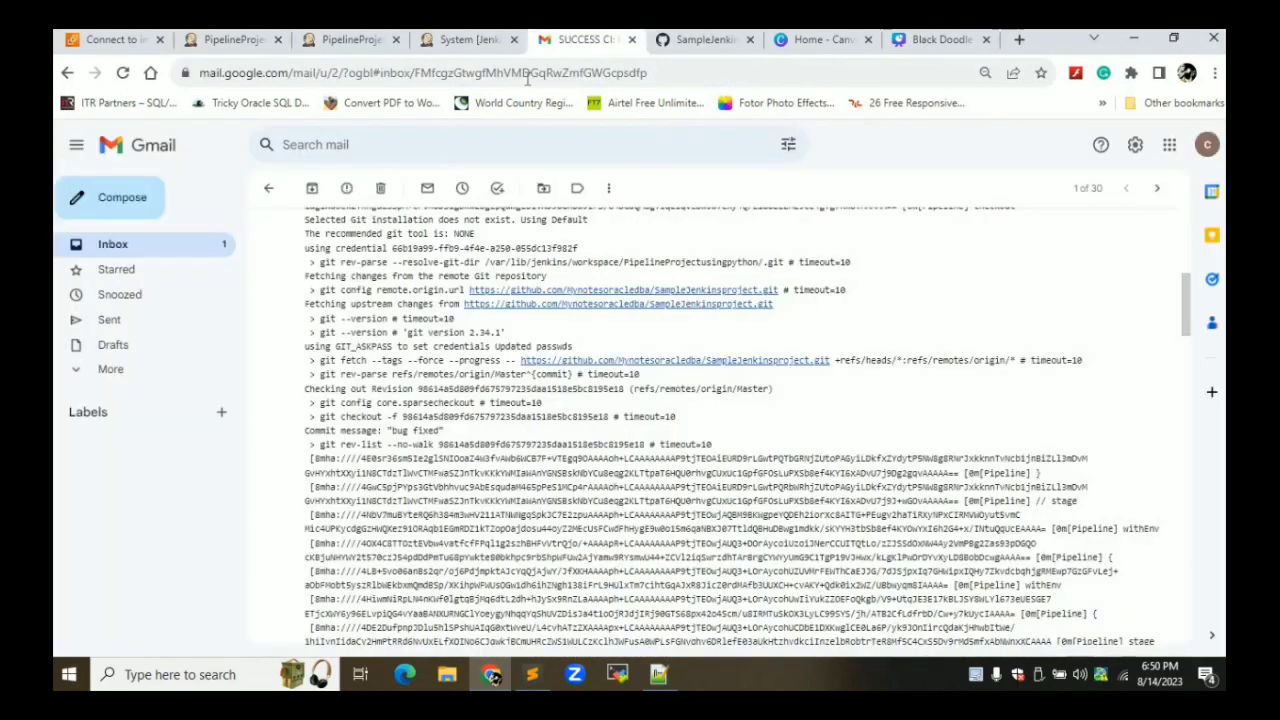
{"action": "left_click", "coordinate": [268, 188]}
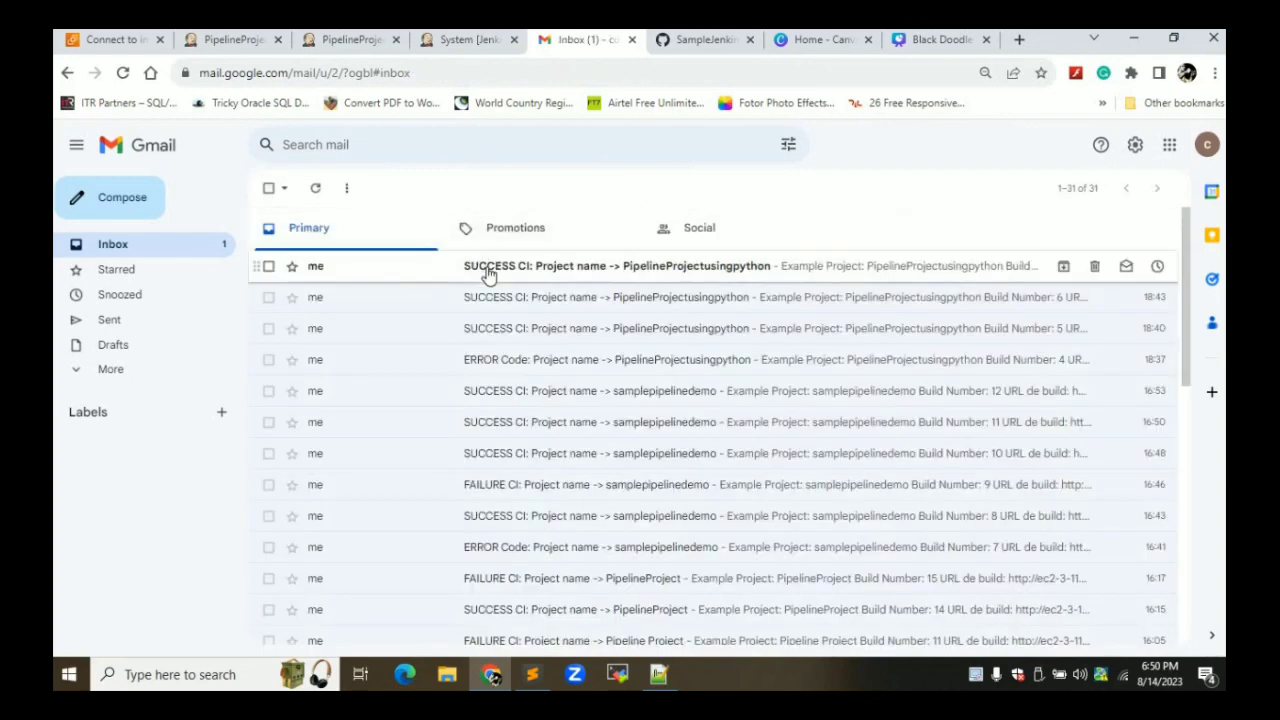
Confirm the newest SUCCESS CI email is for build 7, then return to build #8's console
{"action": "left_click", "coordinate": [487, 268]}
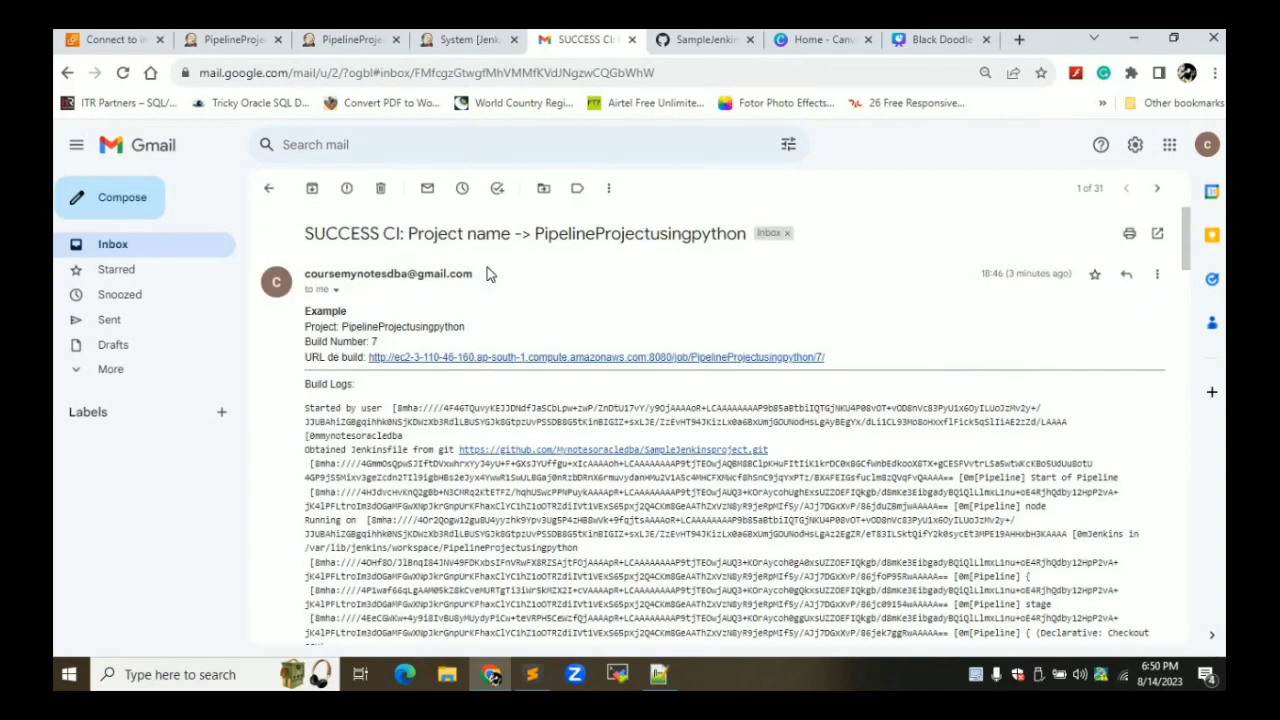
{"action": "left_click", "coordinate": [273, 189]}
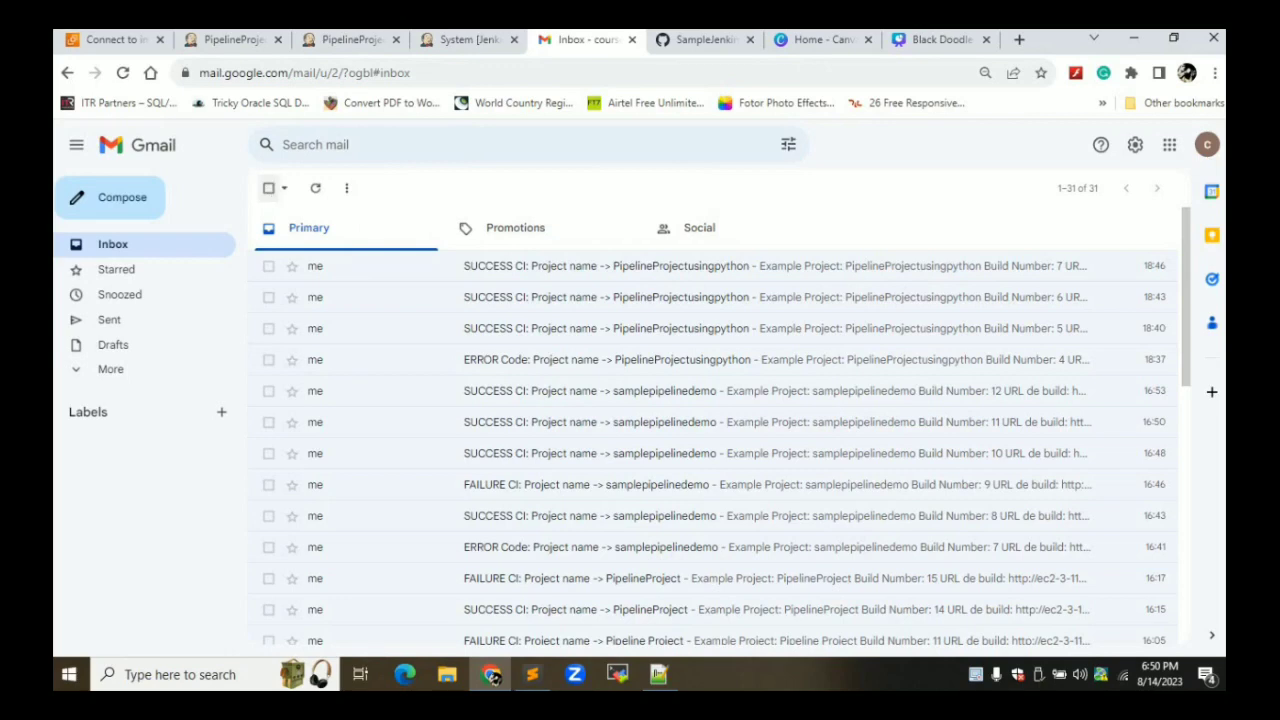
{"action": "left_click", "coordinate": [243, 42]}
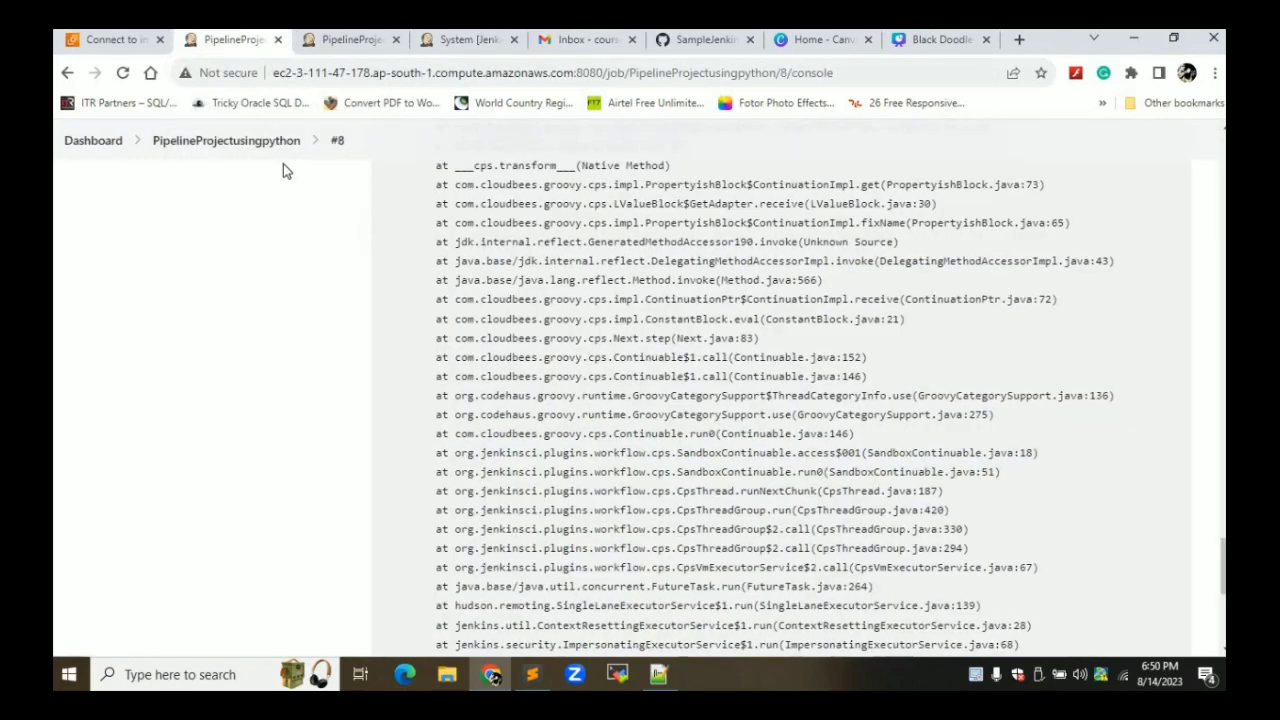
Abandon the web_scrapper.py edit, discarding its unsaved changes
{"action": "left_click", "coordinate": [690, 44]}
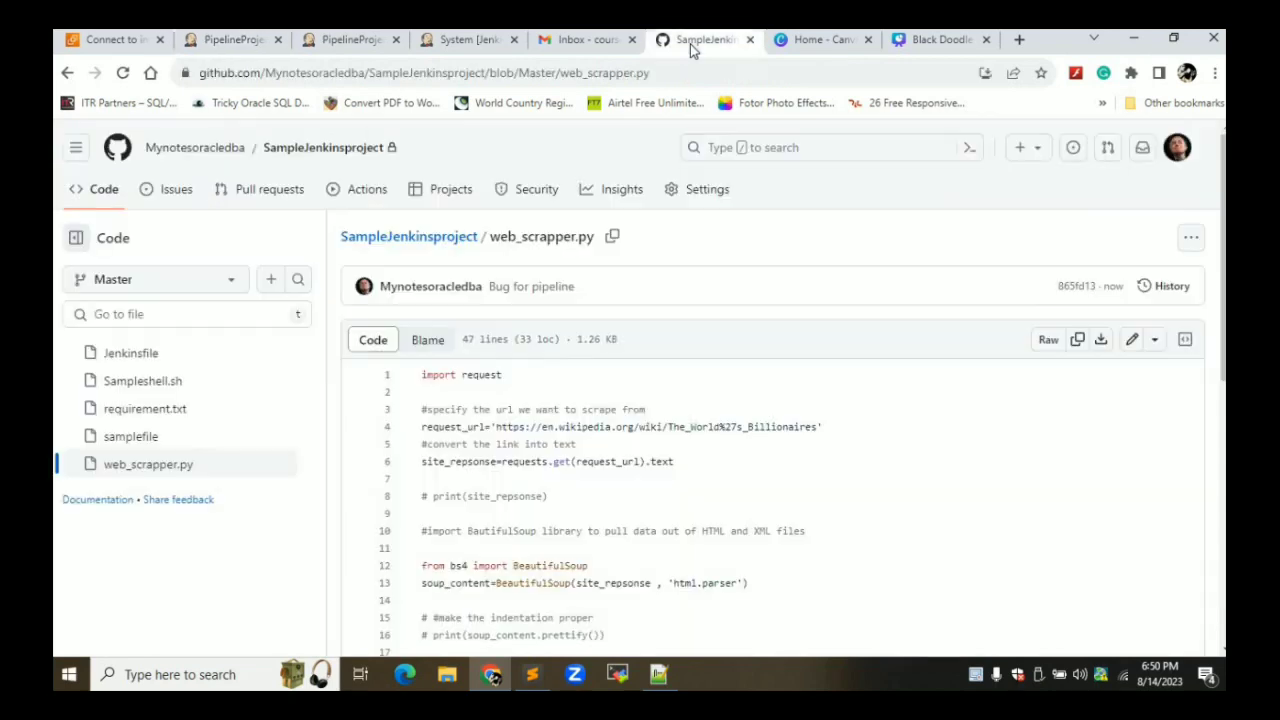
{"action": "left_click", "coordinate": [1134, 341]}
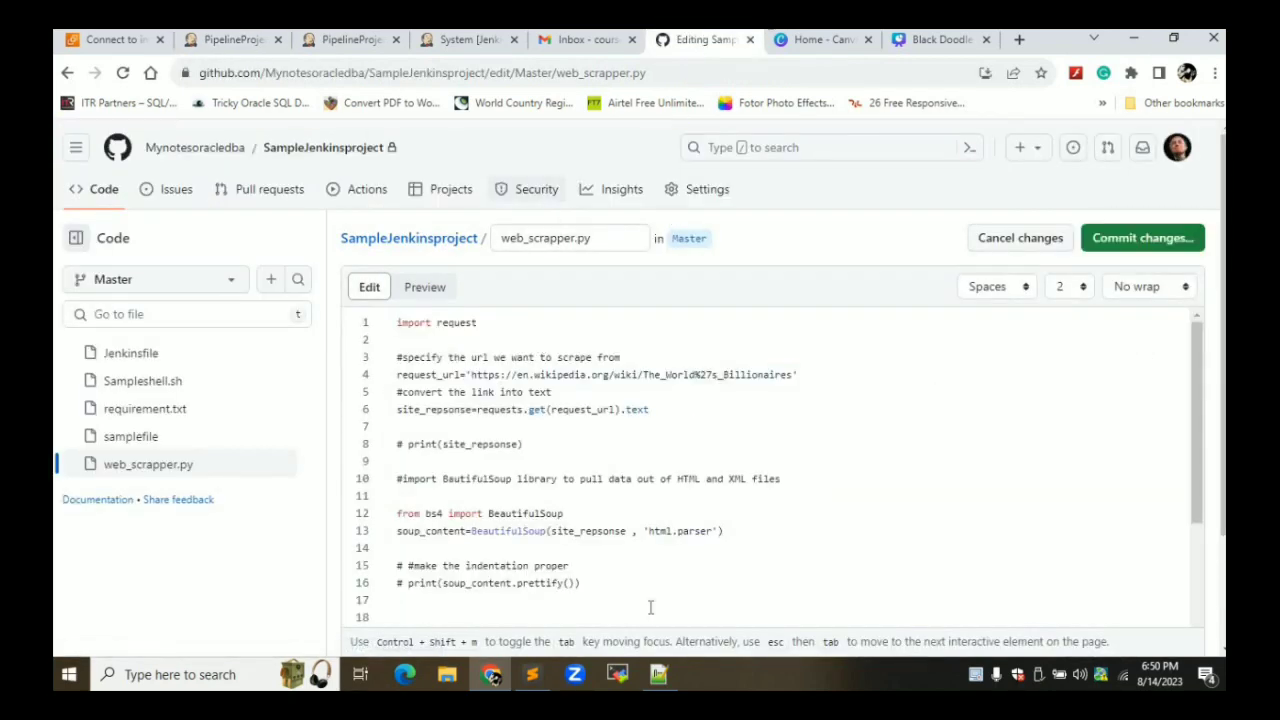
{"action": "left_click", "coordinate": [660, 683]}
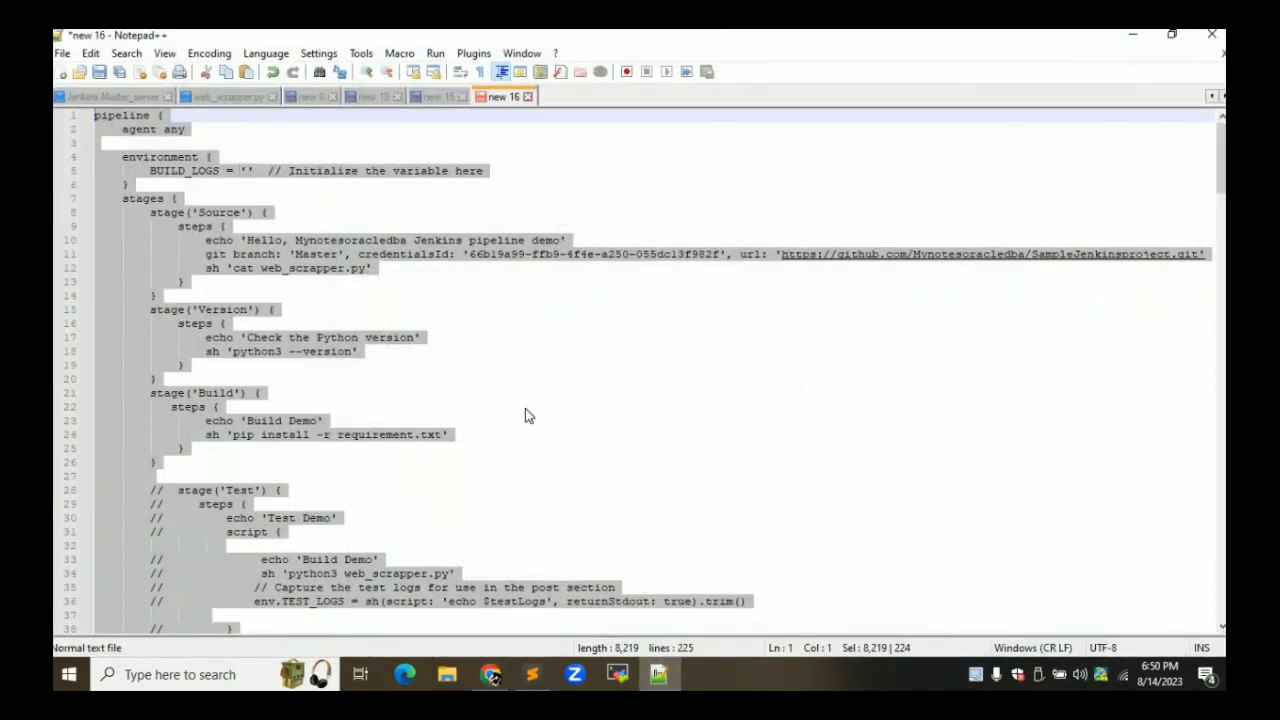
{"action": "left_click", "coordinate": [1132, 34]}
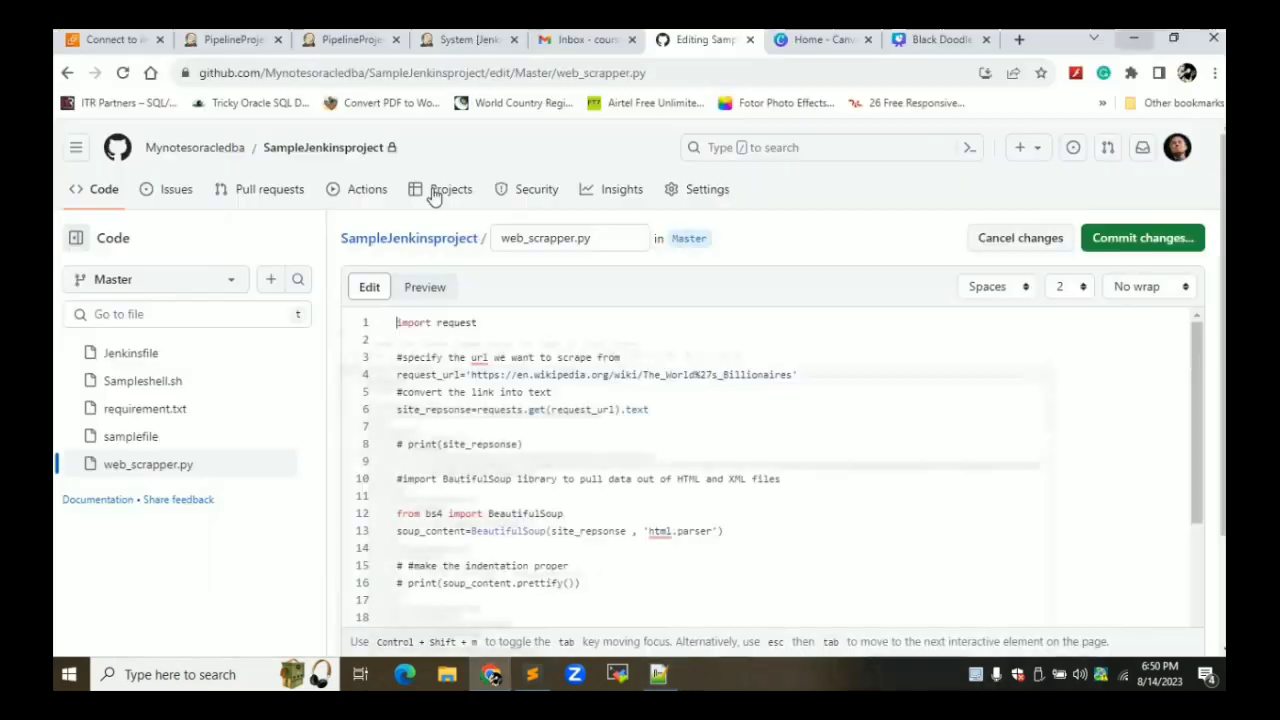
{"action": "left_click", "coordinate": [127, 363]}
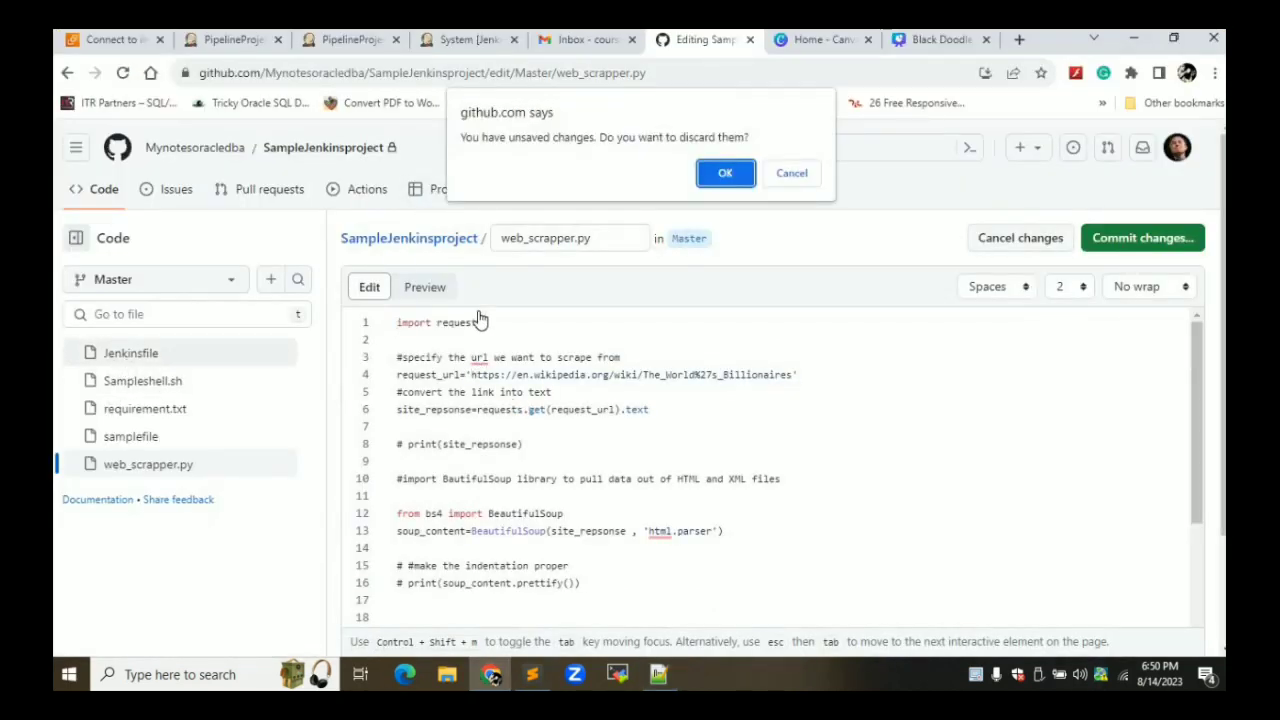
{"action": "left_click", "coordinate": [795, 178]}
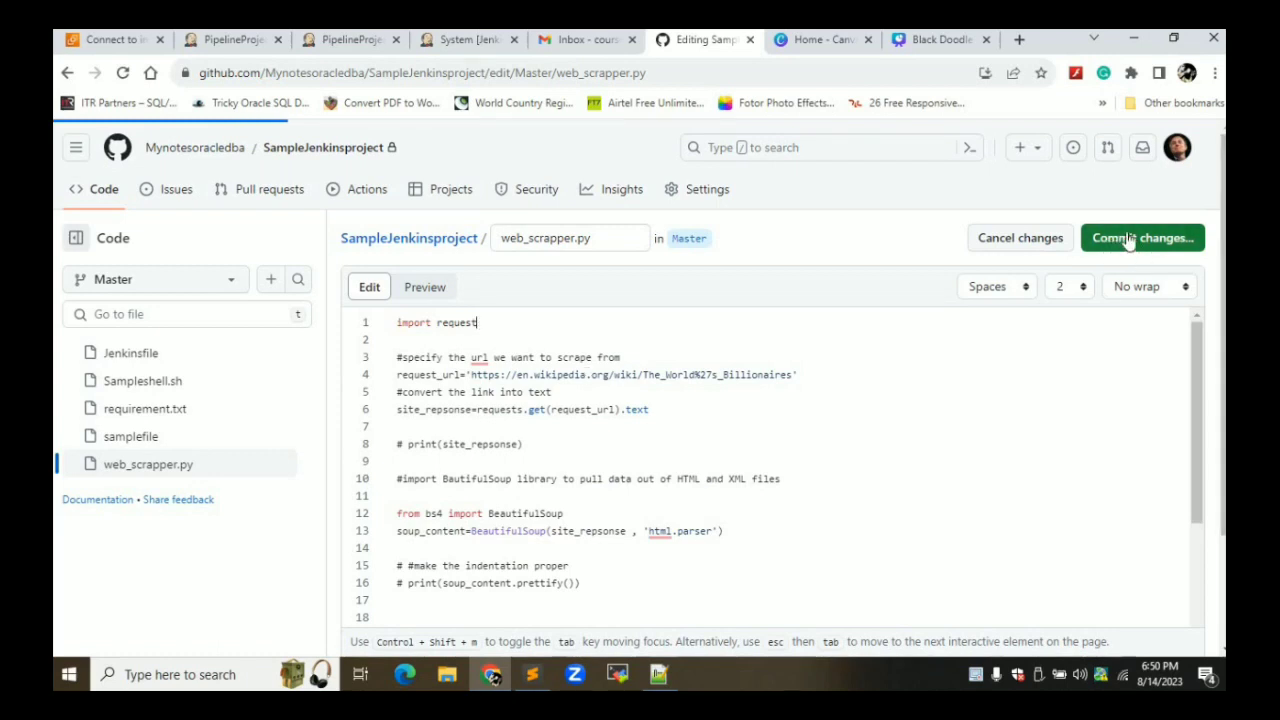
{"action": "left_click", "coordinate": [1020, 240]}
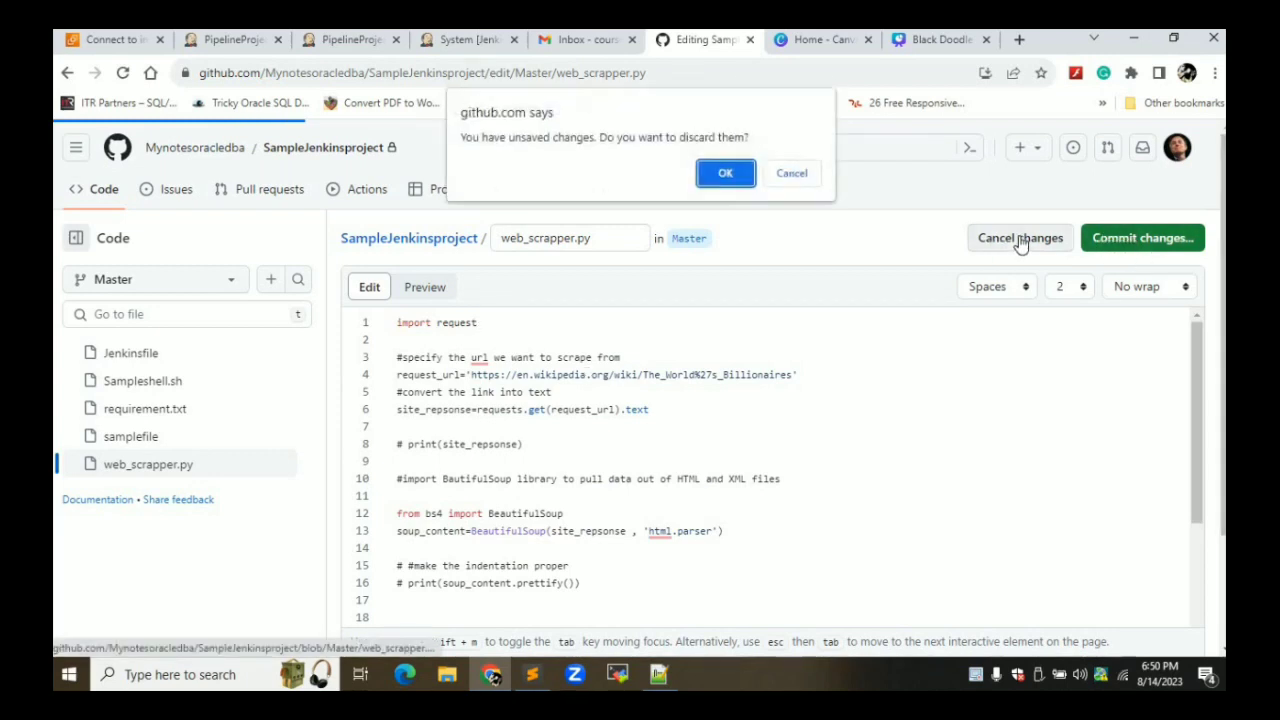
{"action": "left_click", "coordinate": [722, 174]}
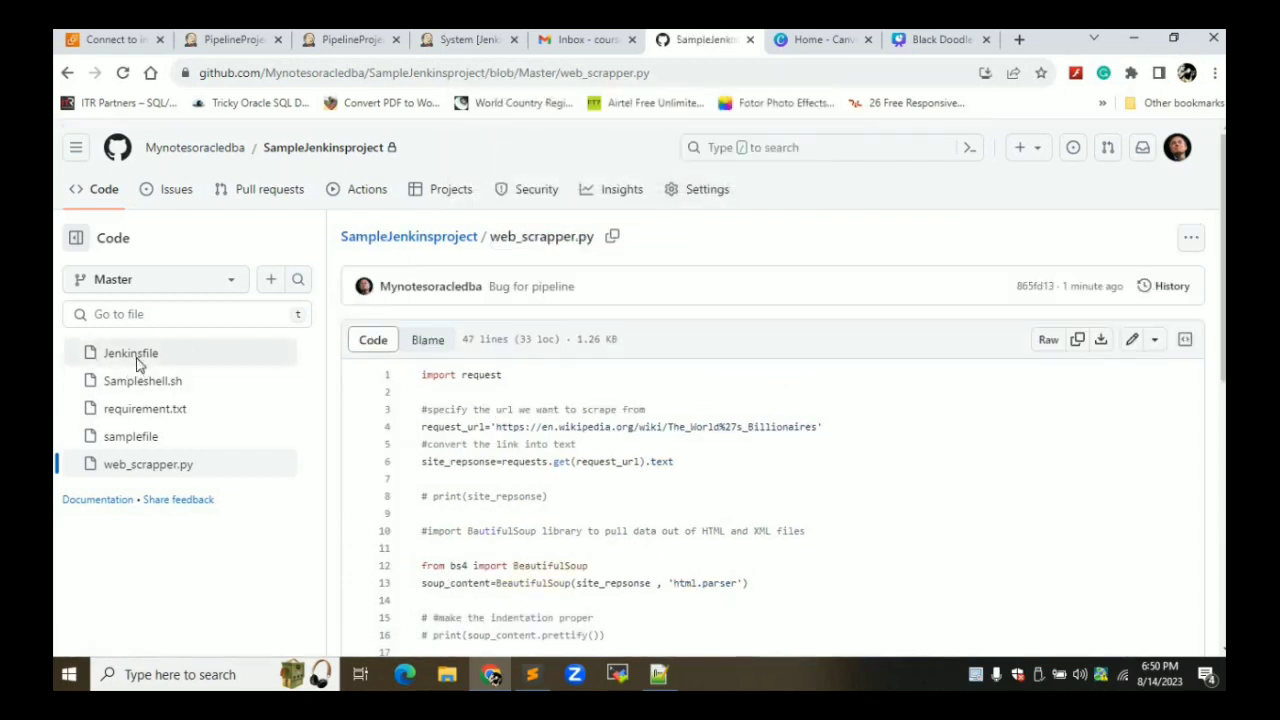
Replace the Jenkinsfile with the 225-line pipeline, committed as 'Update Jenkinsfile failure notifications'
{"action": "left_click", "coordinate": [138, 363]}
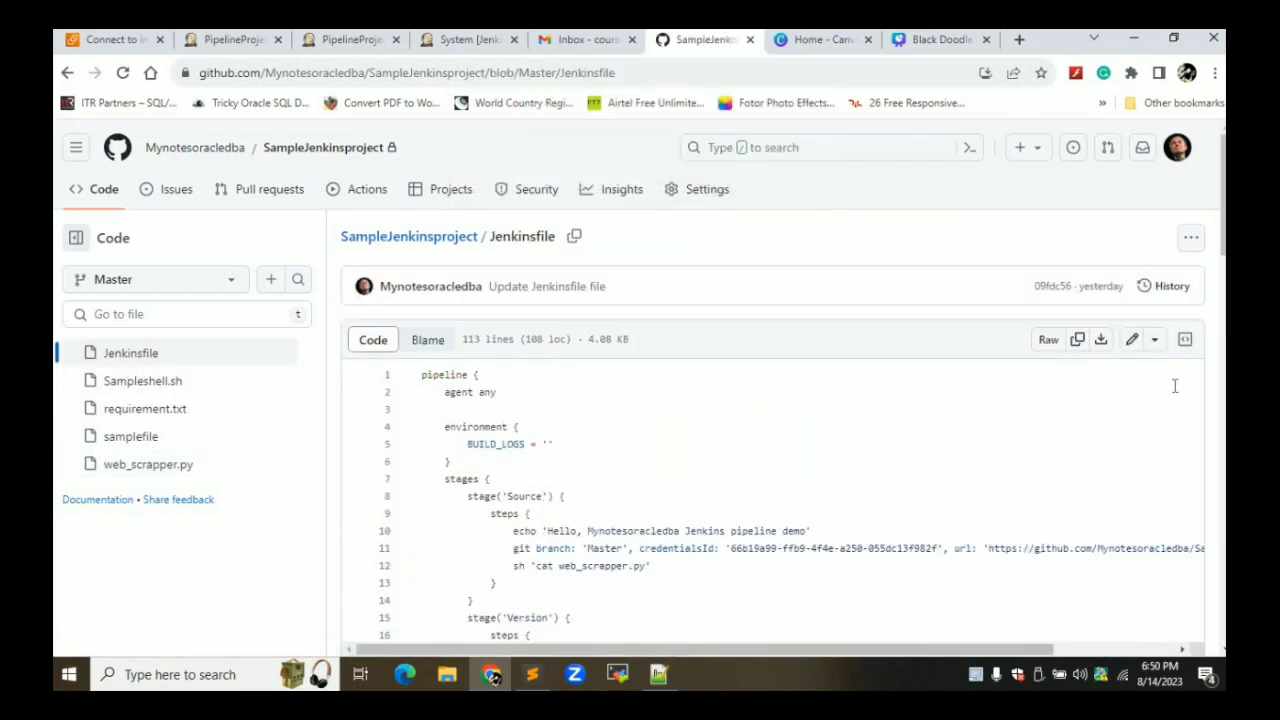
{"action": "left_click", "coordinate": [1133, 343]}
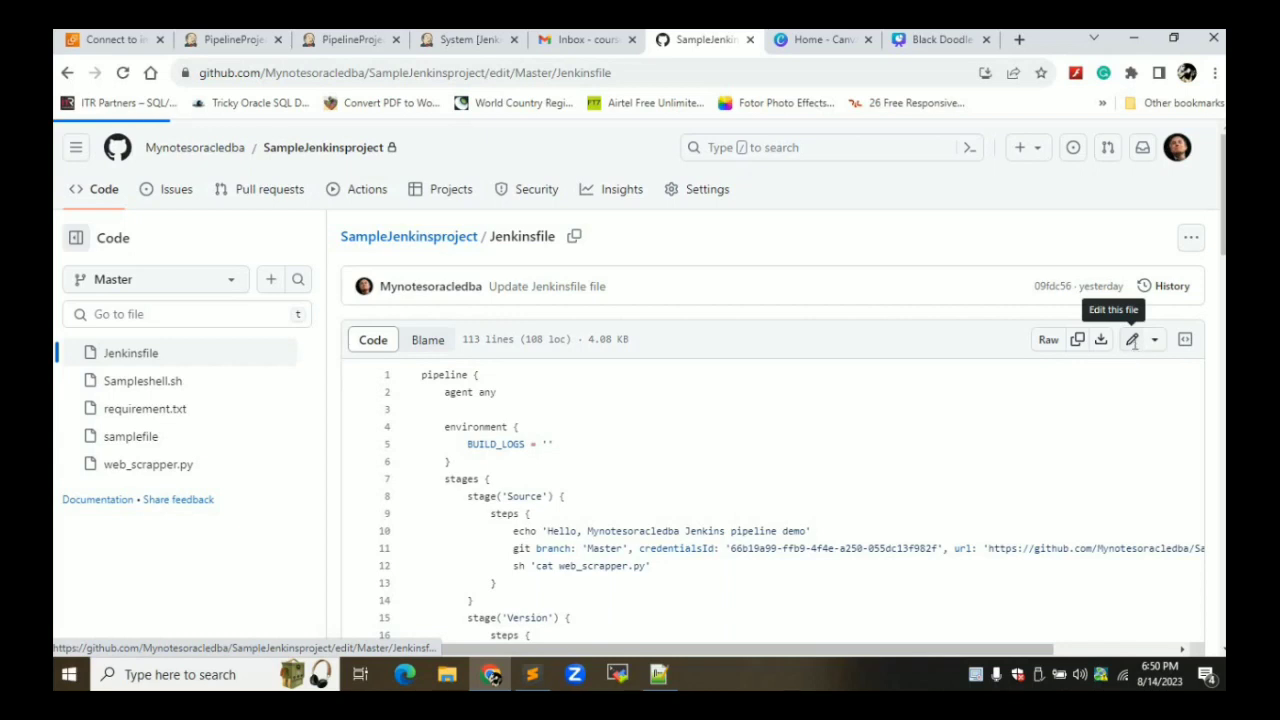
{"action": "key", "text": "ctrl+a"}
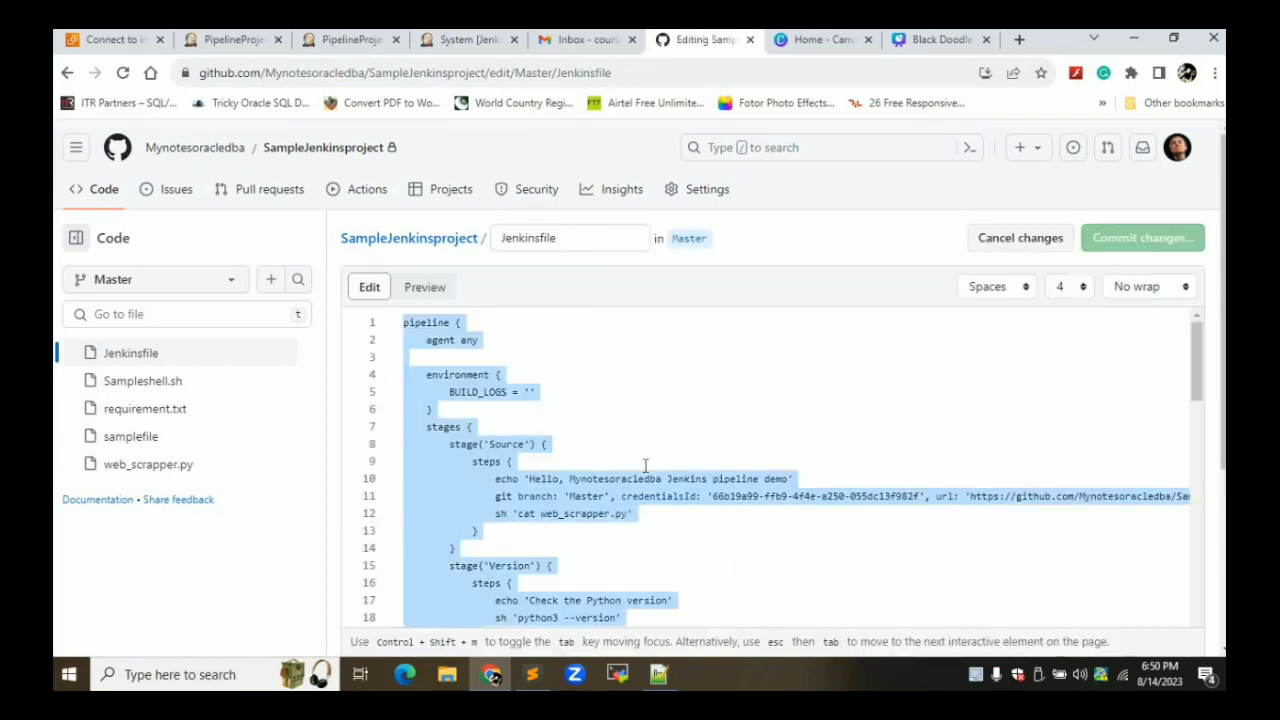
{"action": "key", "text": "BackSpace"}
{"action": "key", "text": "ctrl+v"}
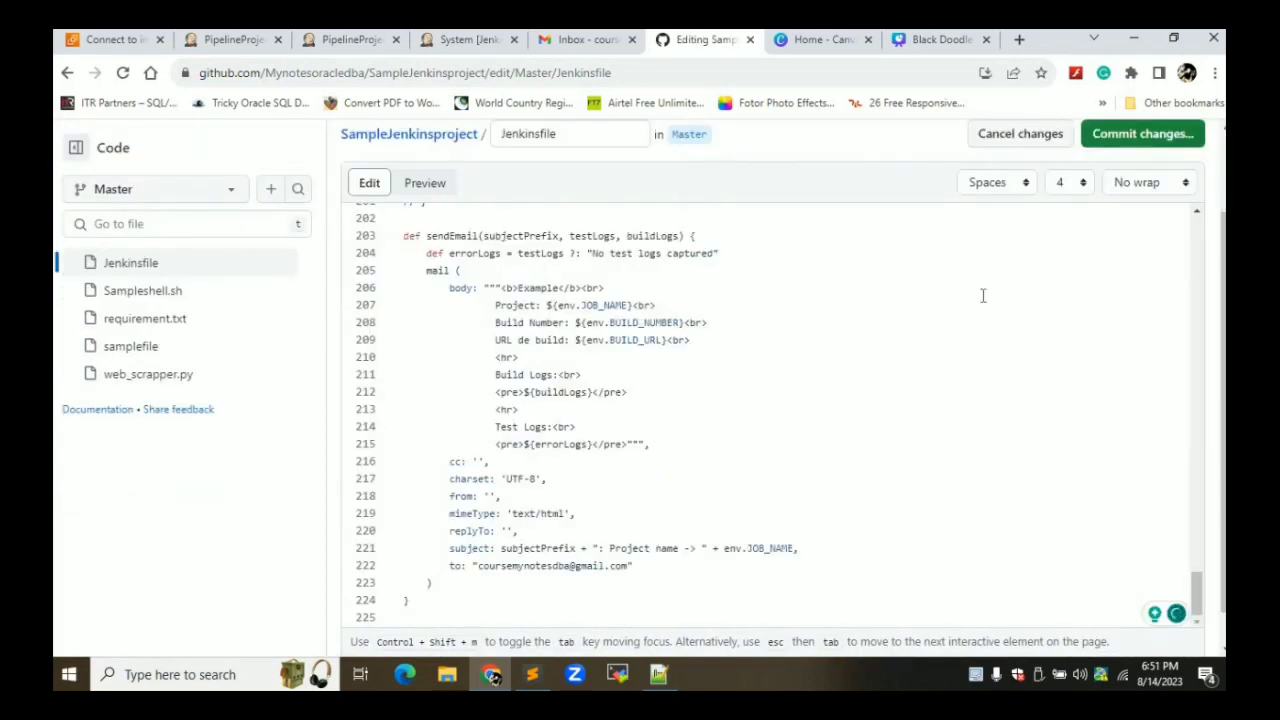
{"action": "left_click", "coordinate": [1141, 138]}
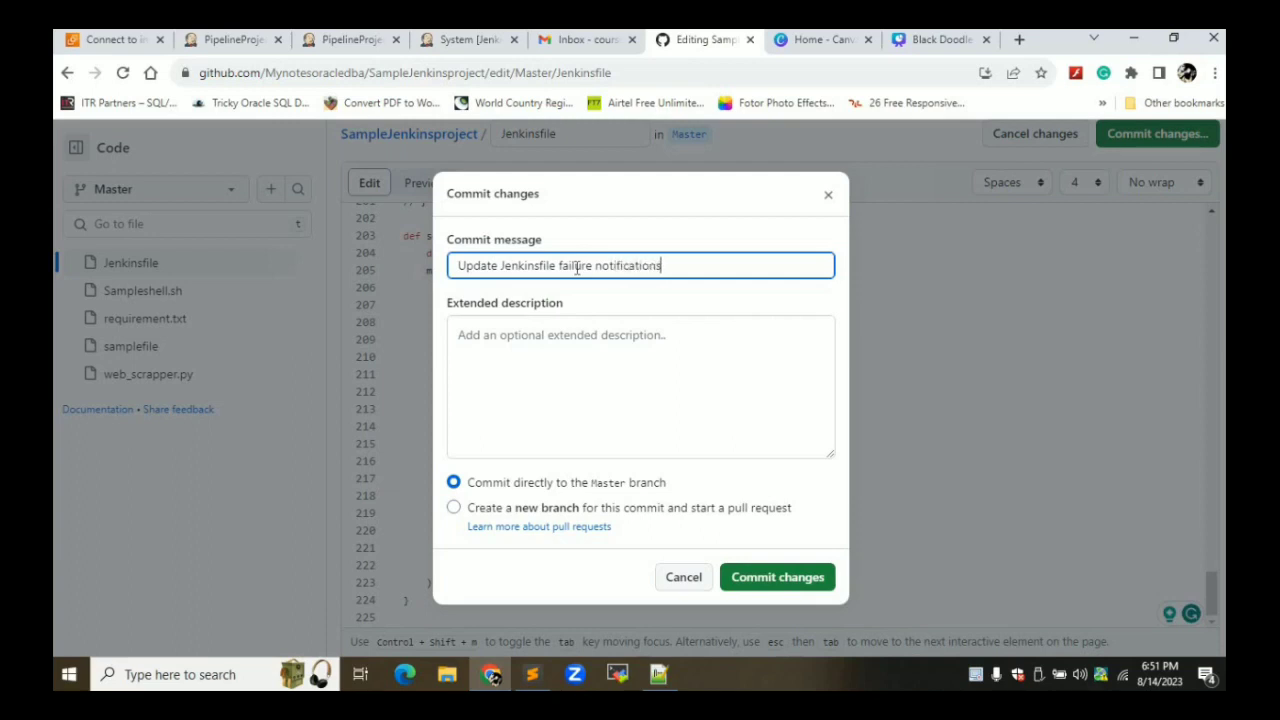
{"action": "left_click", "coordinate": [751, 580]}
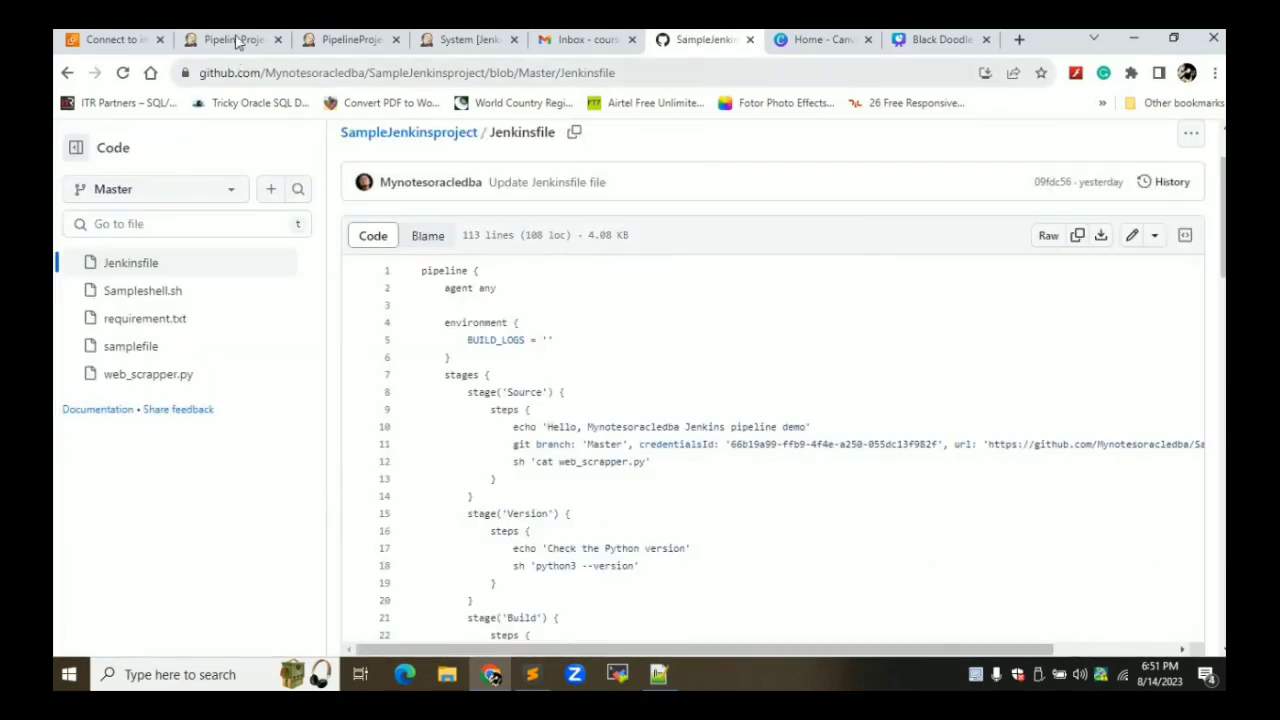
Open build #9's console output from the PipelineProjectusingpython project page
{"action": "left_click", "coordinate": [237, 40]}
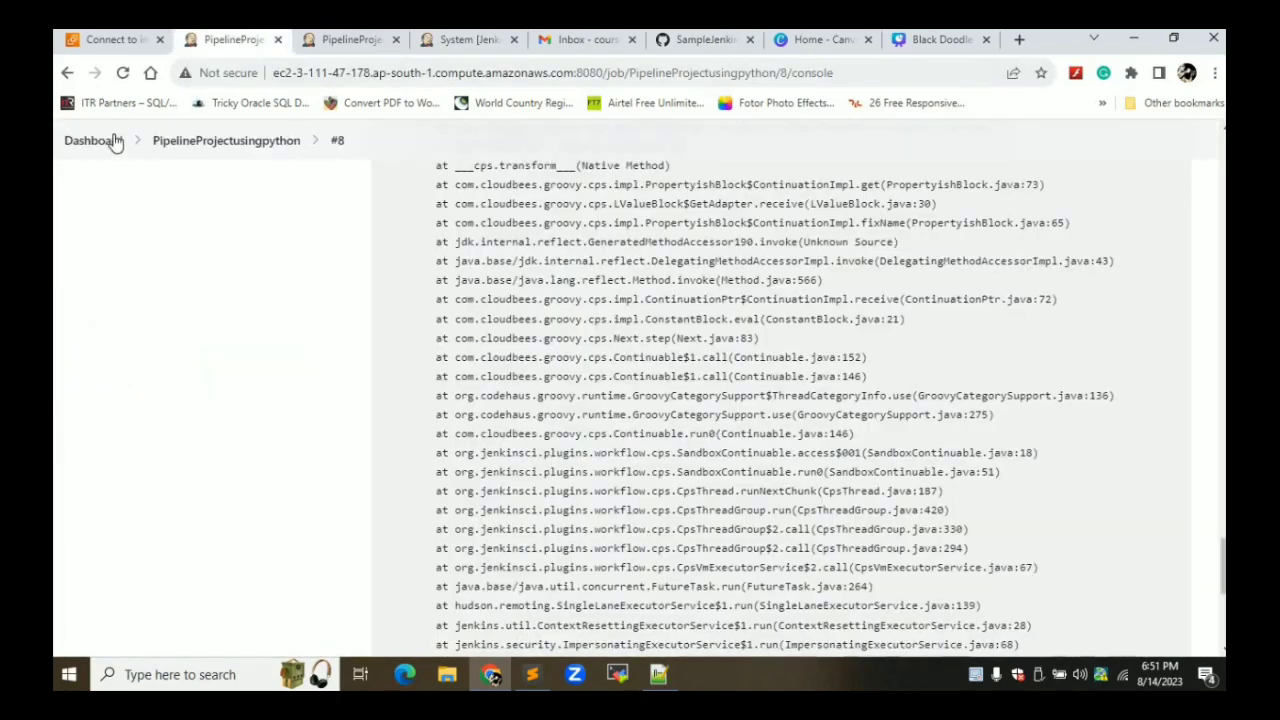
{"action": "left_click", "coordinate": [211, 141]}
{"action": "scroll", "coordinate": [314, 345], "scroll_direction": "down", "scroll_amount": 2}
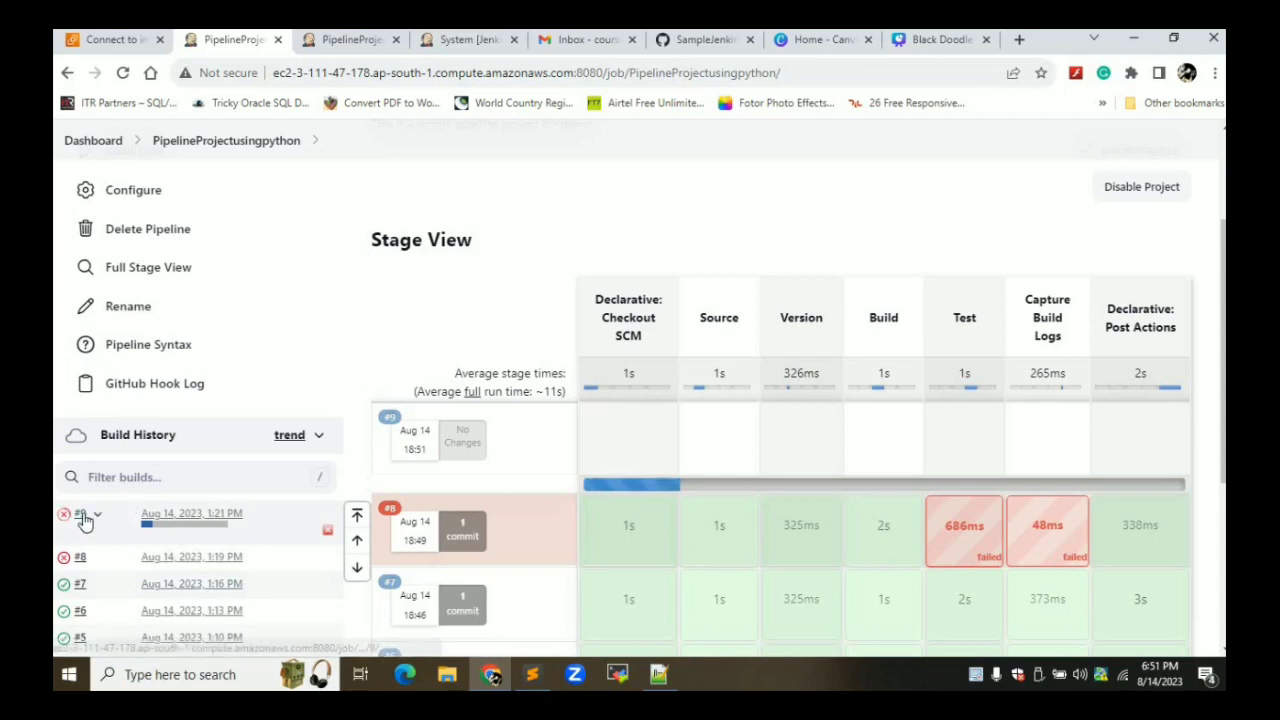
{"action": "left_click", "coordinate": [98, 518]}
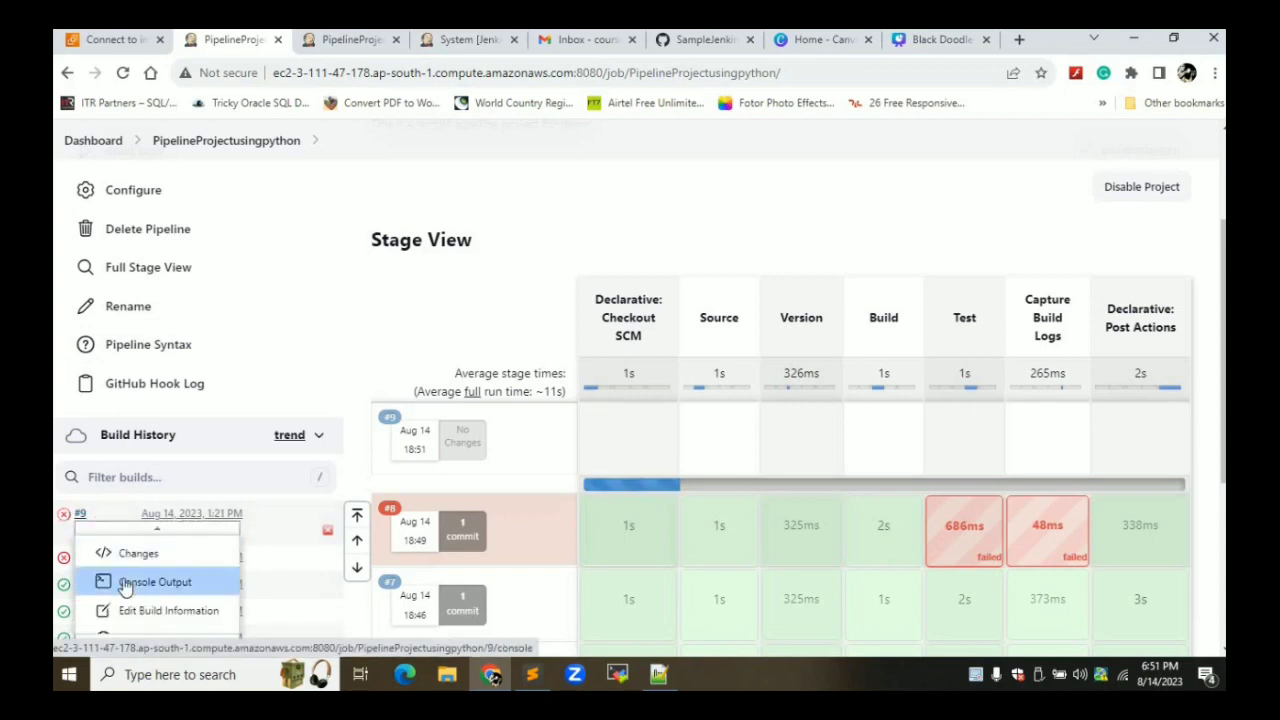
{"action": "left_click", "coordinate": [128, 586]}
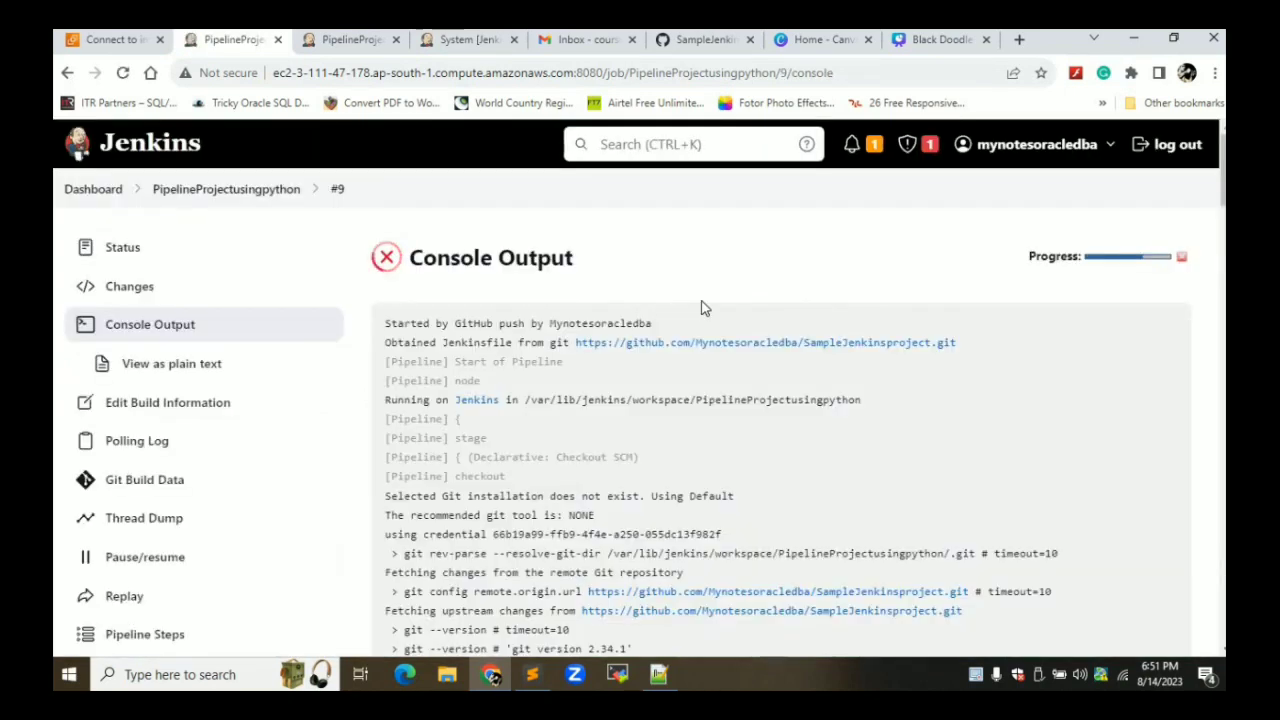
Read build #9's log to the ModuleNotFoundError for 'request' and Finished: FAILURE
{"action": "scroll", "coordinate": [703, 306], "scroll_direction": "down", "scroll_amount": 4}
{"action": "scroll", "coordinate": [703, 308], "scroll_direction": "down", "scroll_amount": 6}
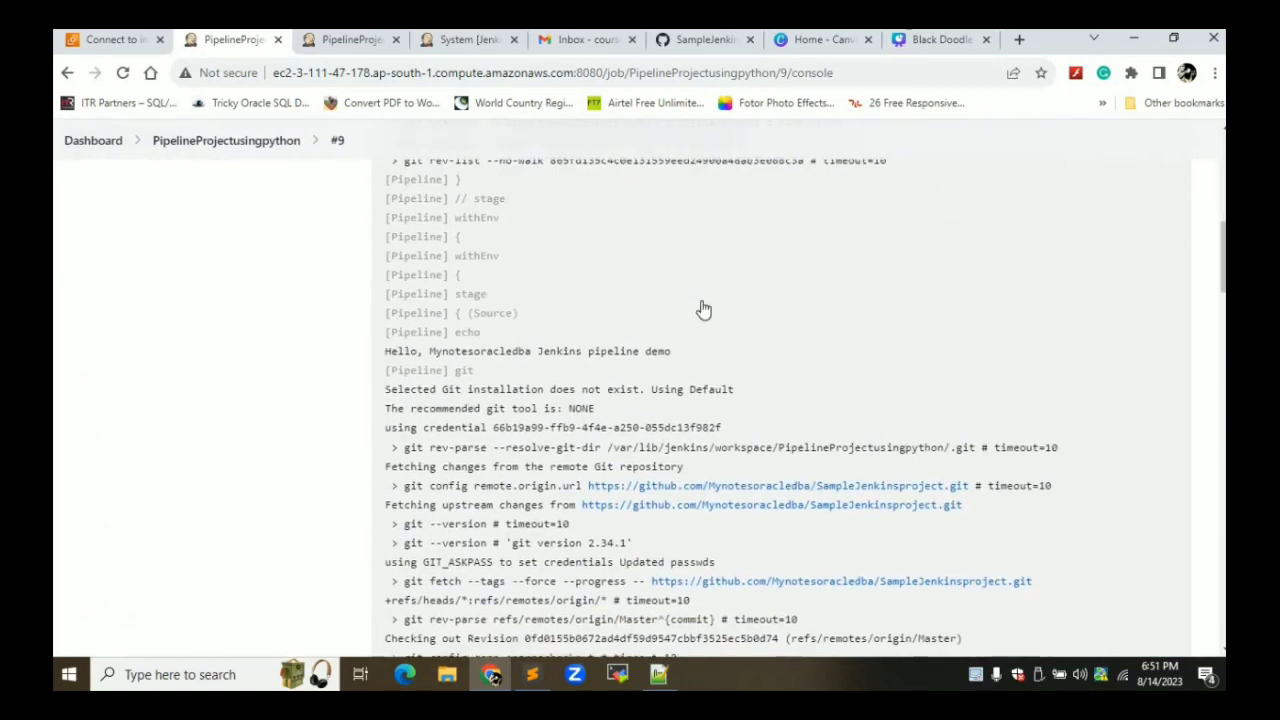
{"action": "scroll", "coordinate": [703, 308], "scroll_direction": "down", "scroll_amount": 6}
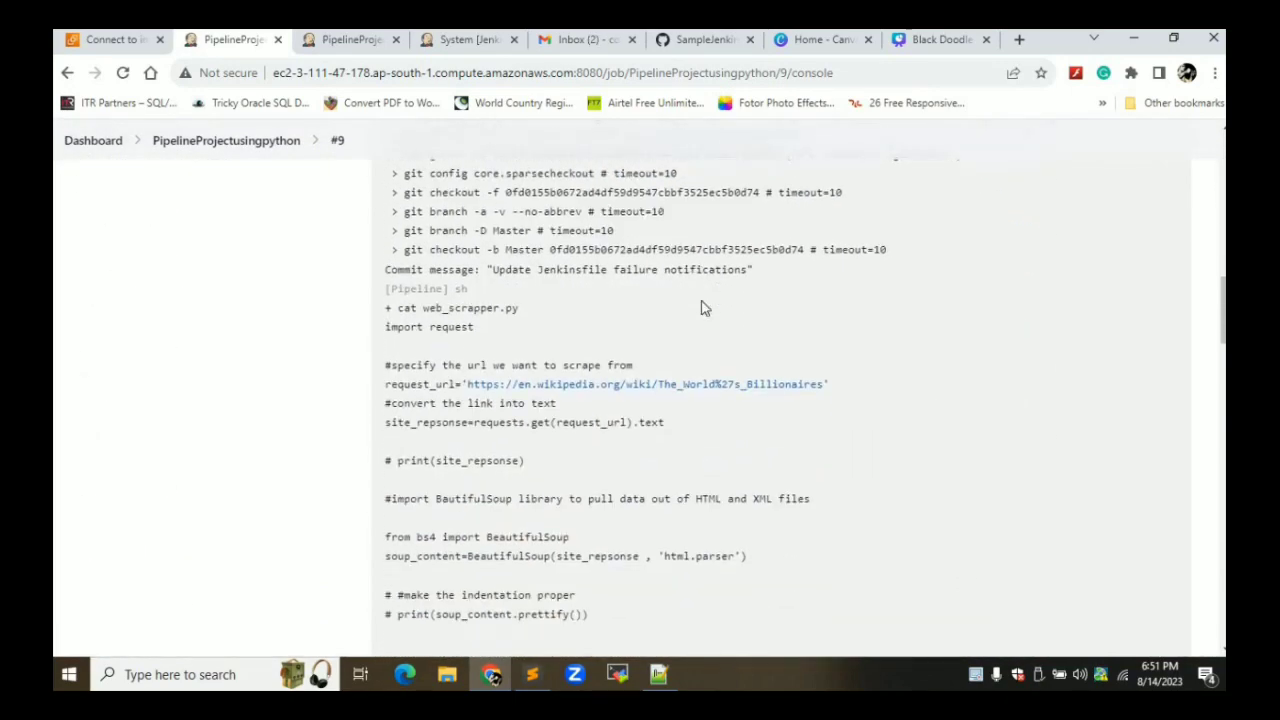
{"action": "scroll", "coordinate": [703, 300], "scroll_direction": "down", "scroll_amount": 7}
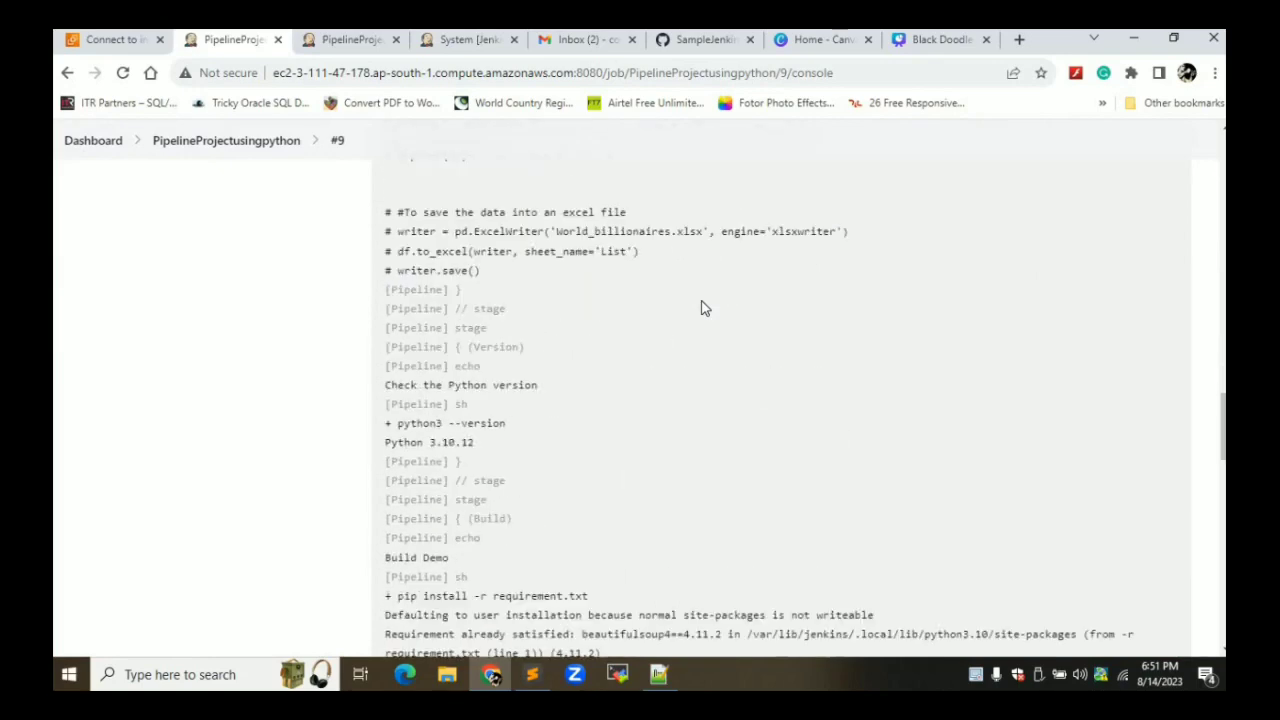
{"action": "scroll", "coordinate": [703, 308], "scroll_direction": "down", "scroll_amount": 7}
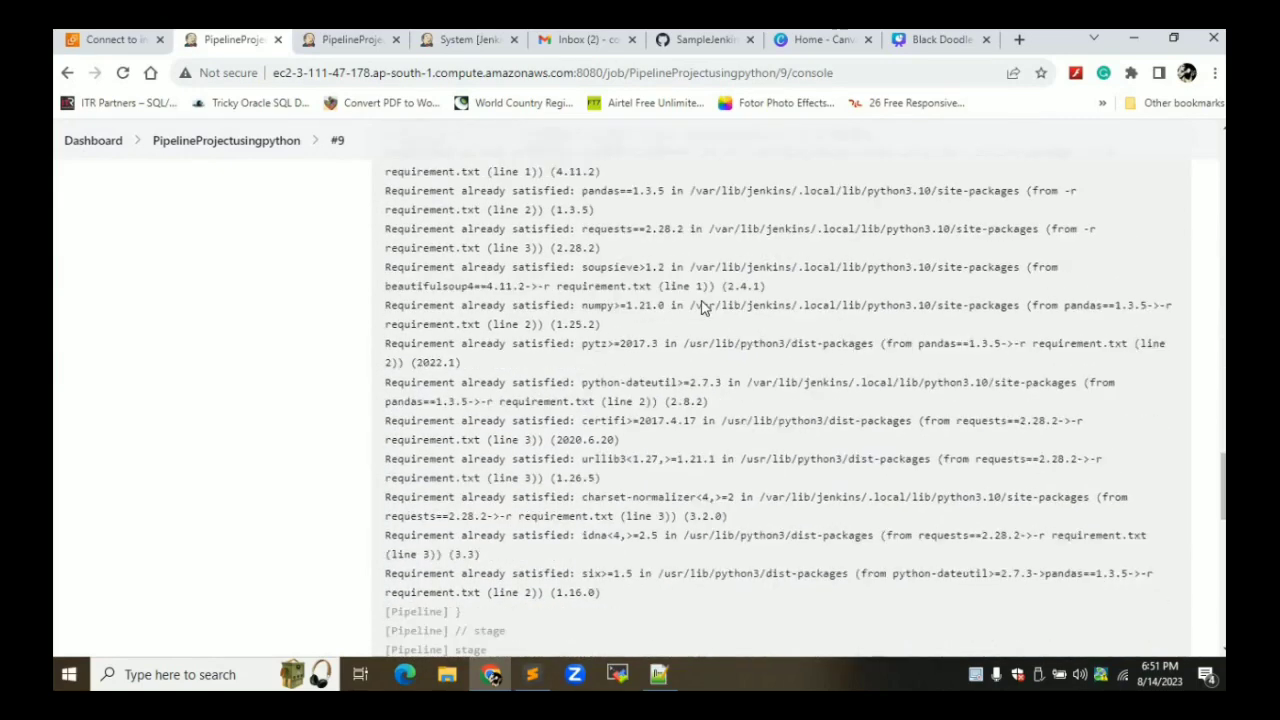
{"action": "scroll", "coordinate": [703, 308], "scroll_direction": "down", "scroll_amount": 2}
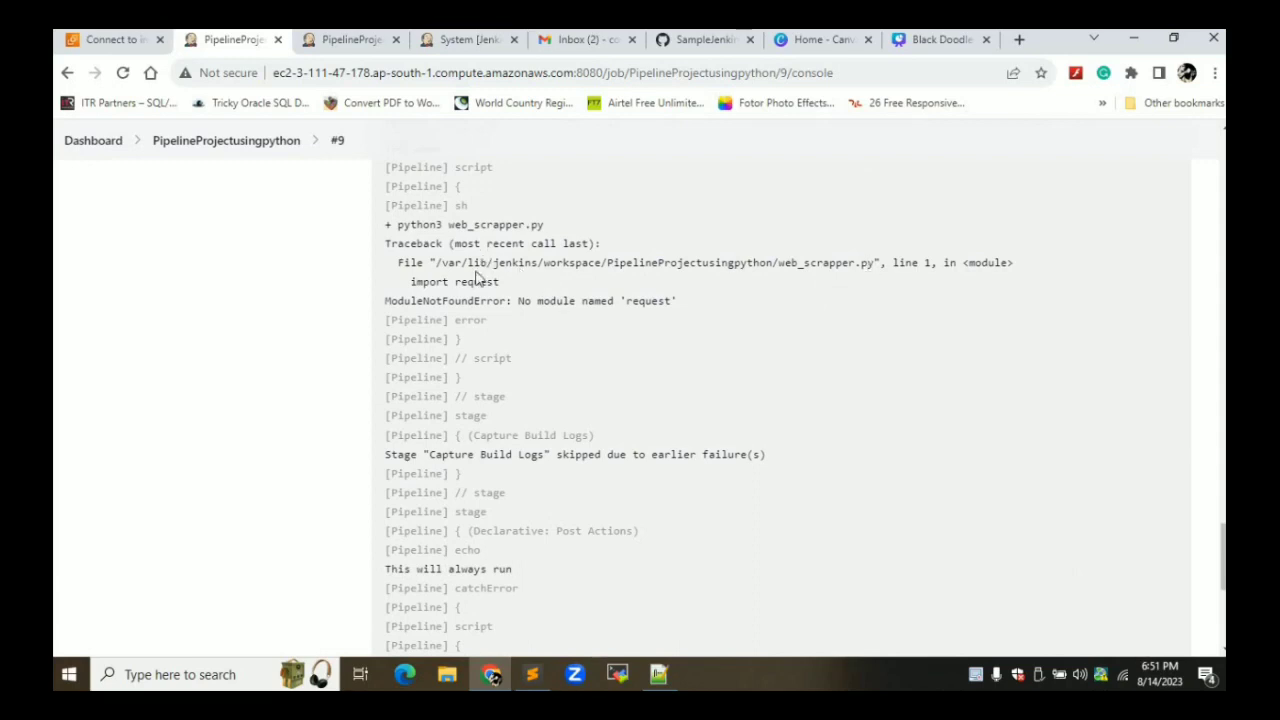
{"action": "scroll", "coordinate": [614, 304], "scroll_direction": "down", "scroll_amount": 5}
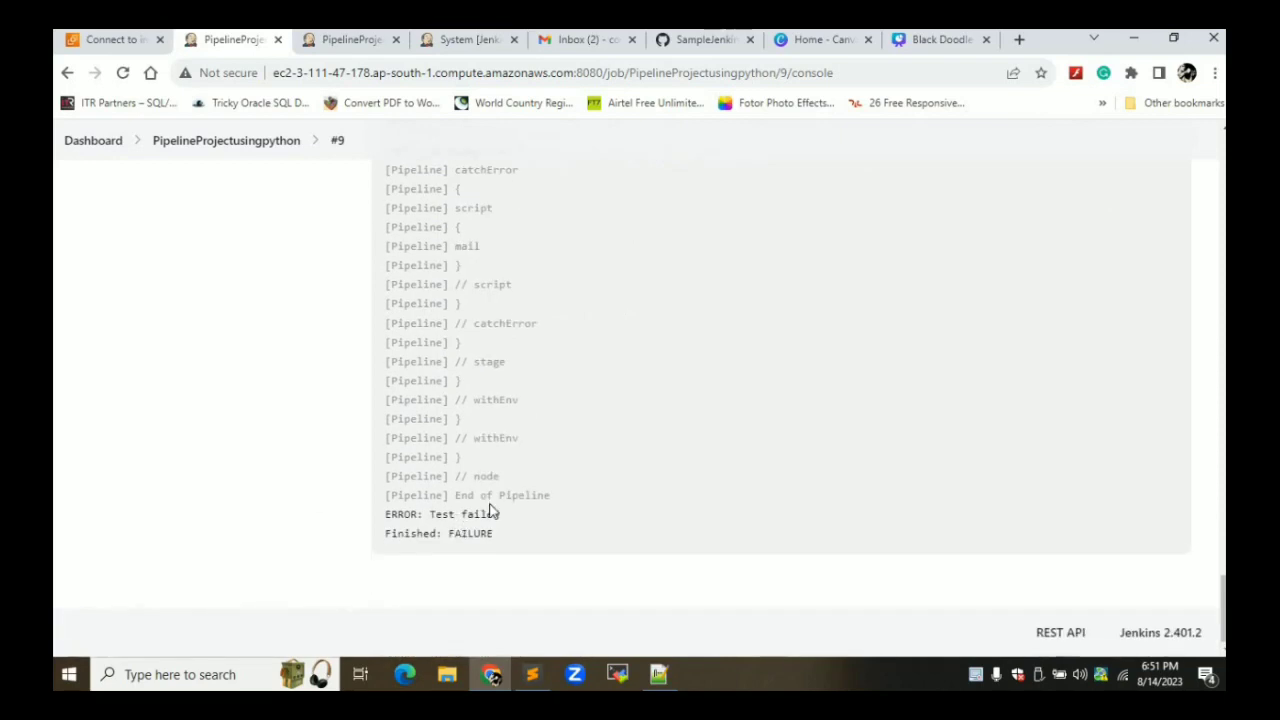
{"action": "left_click", "coordinate": [583, 40]}
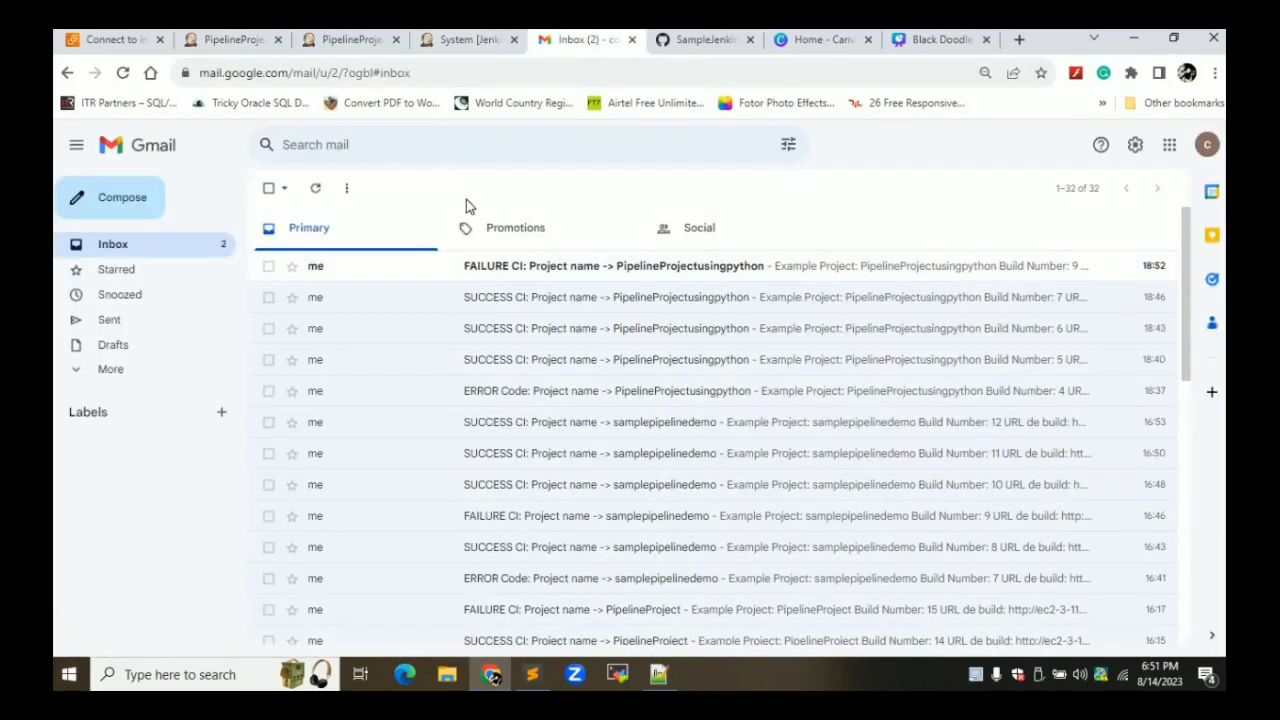
{"action": "left_click", "coordinate": [487, 264]}
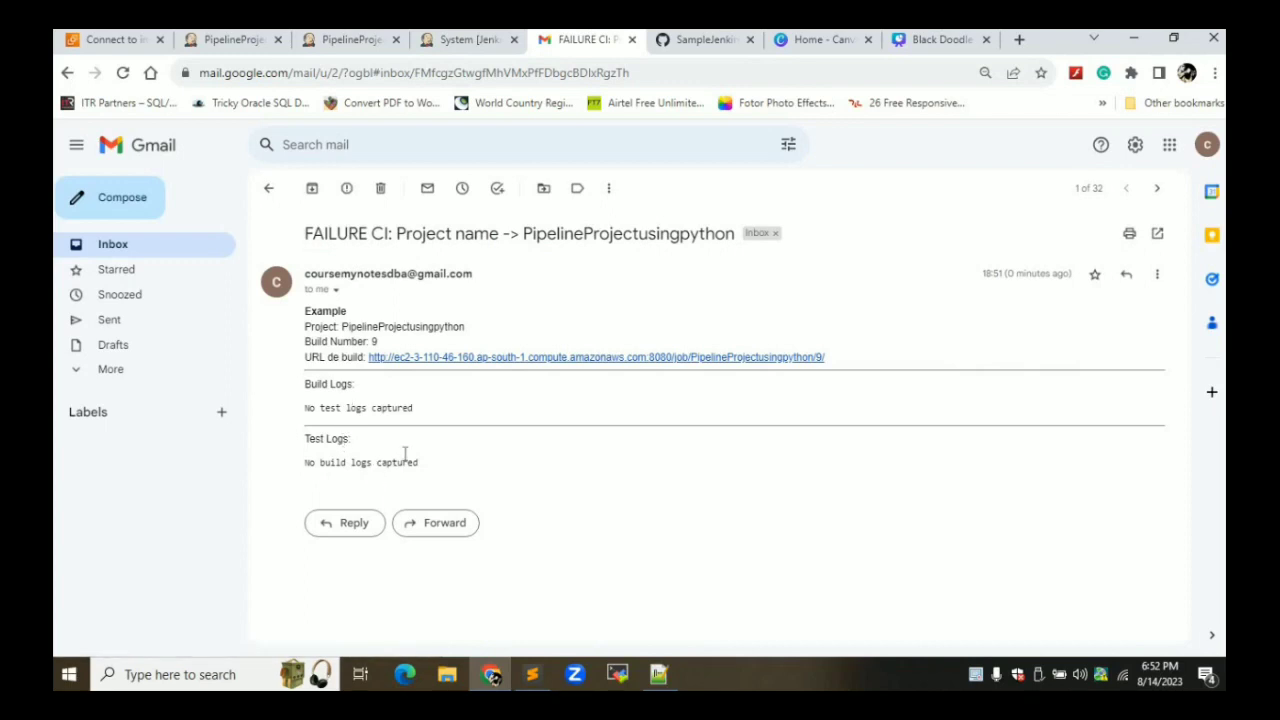
{"action": "left_click", "coordinate": [268, 188]}
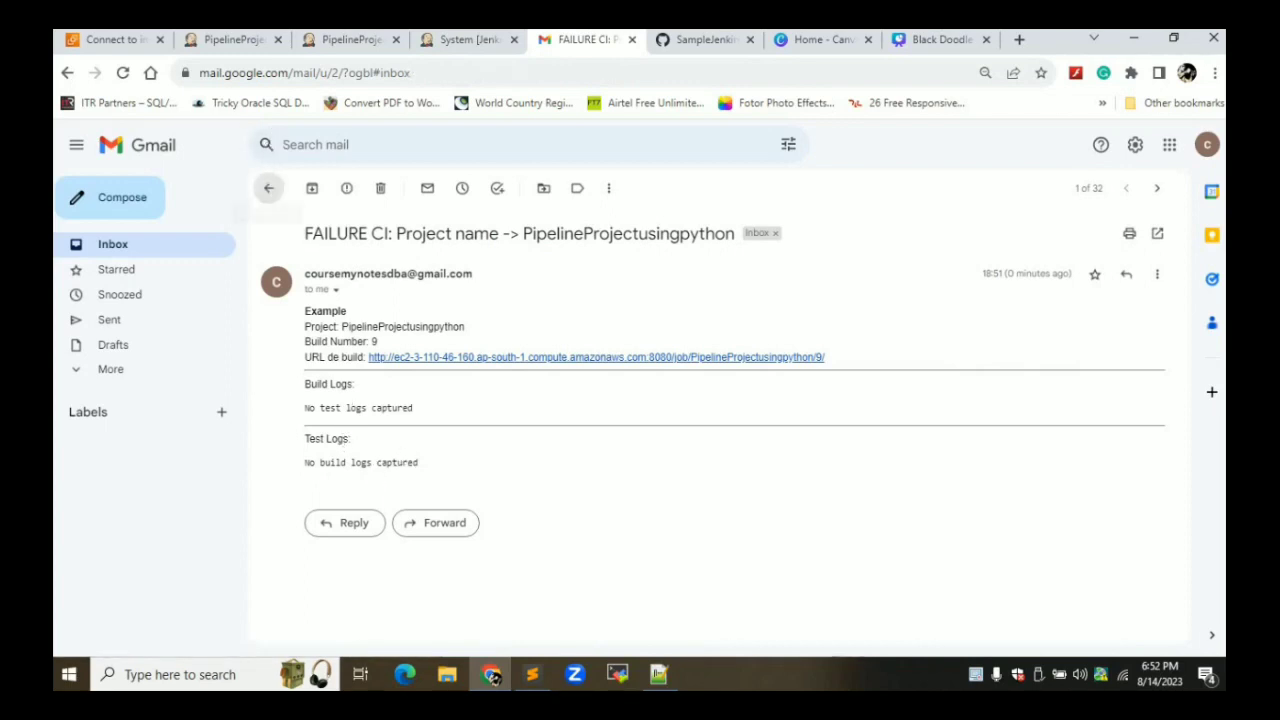
{"action": "left_click", "coordinate": [258, 42]}
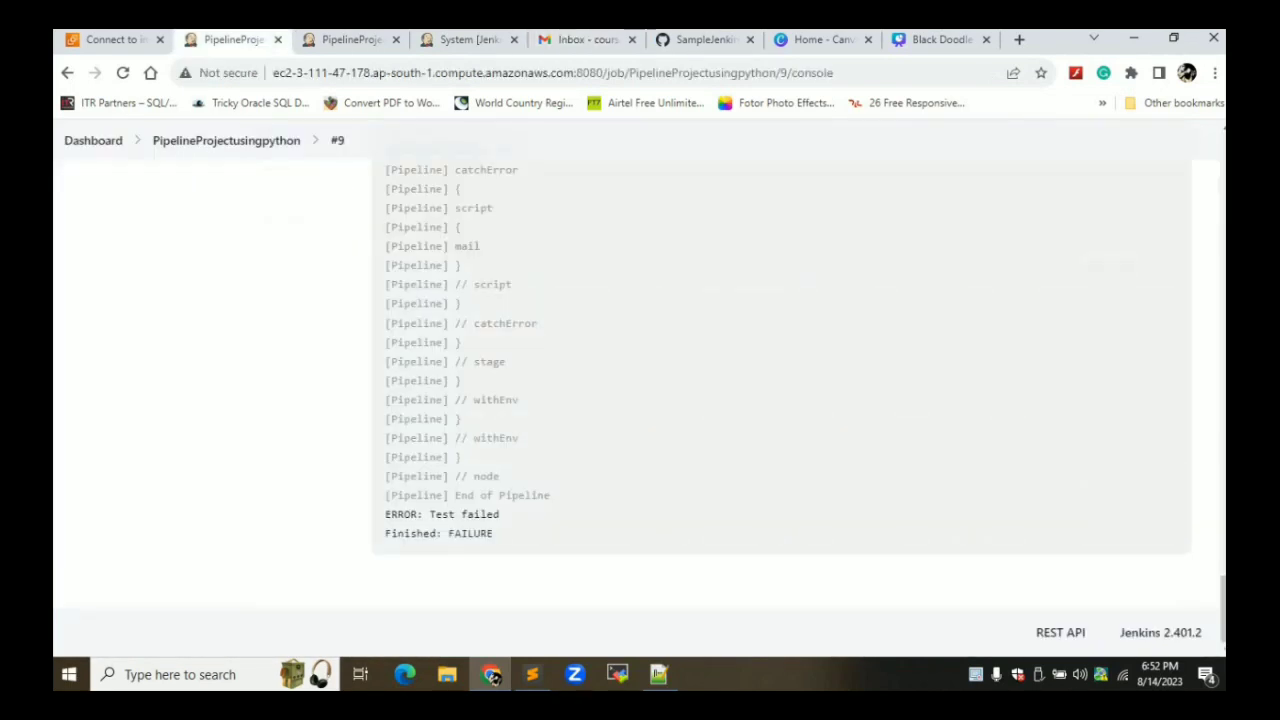
Edit web_scrapper.py so line 1 reads 'import requests' instead of 'import request'
{"action": "left_click", "coordinate": [703, 39]}
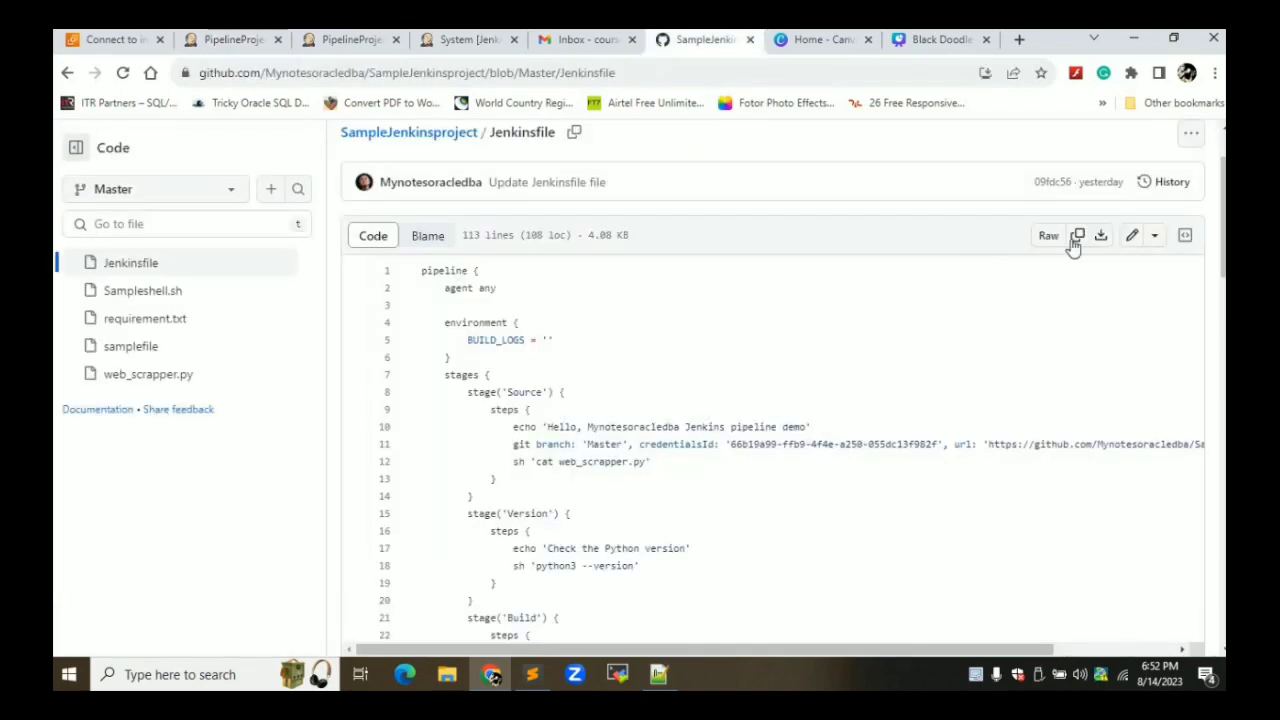
{"action": "left_click", "coordinate": [1130, 240]}
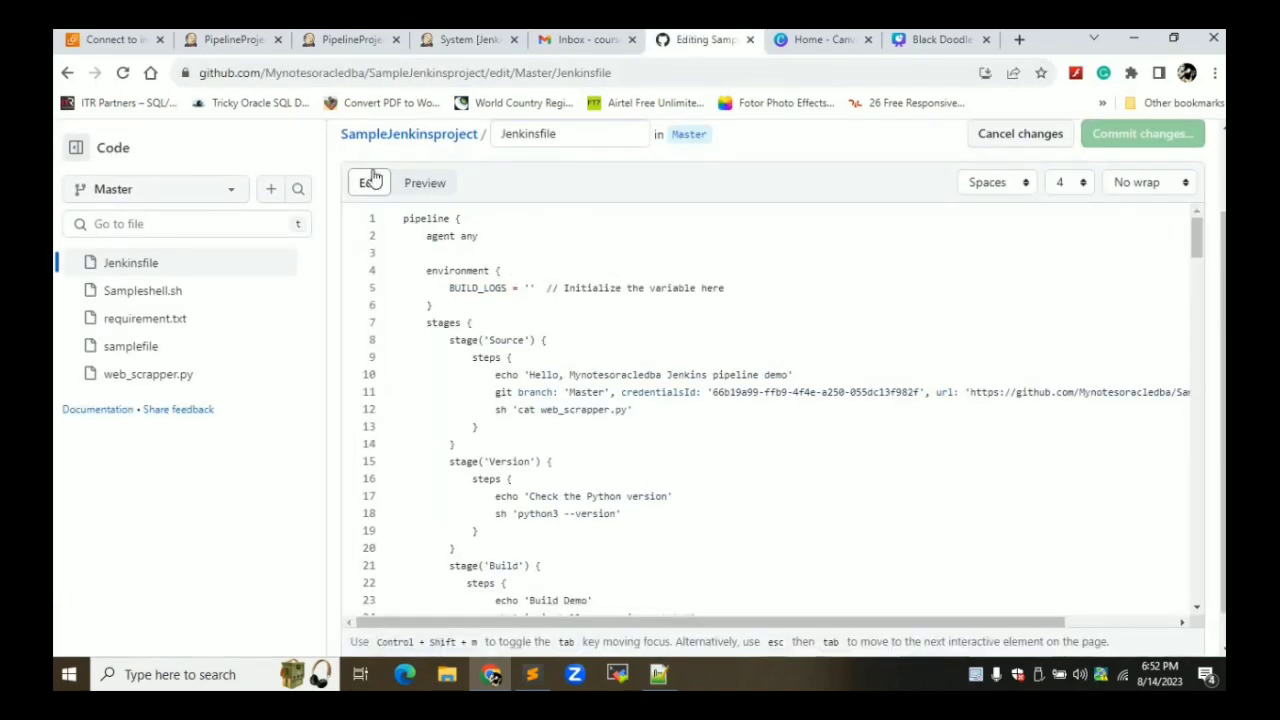
{"action": "left_click", "coordinate": [150, 374]}
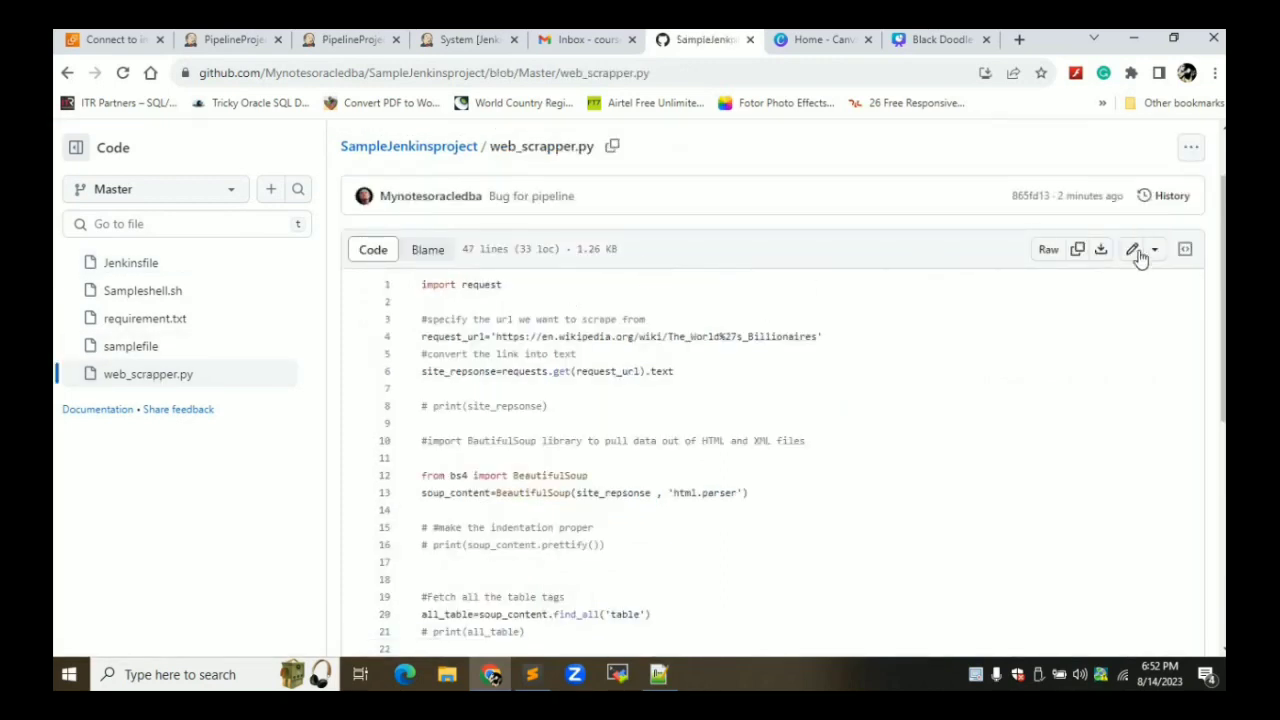
{"action": "left_click", "coordinate": [1137, 251]}
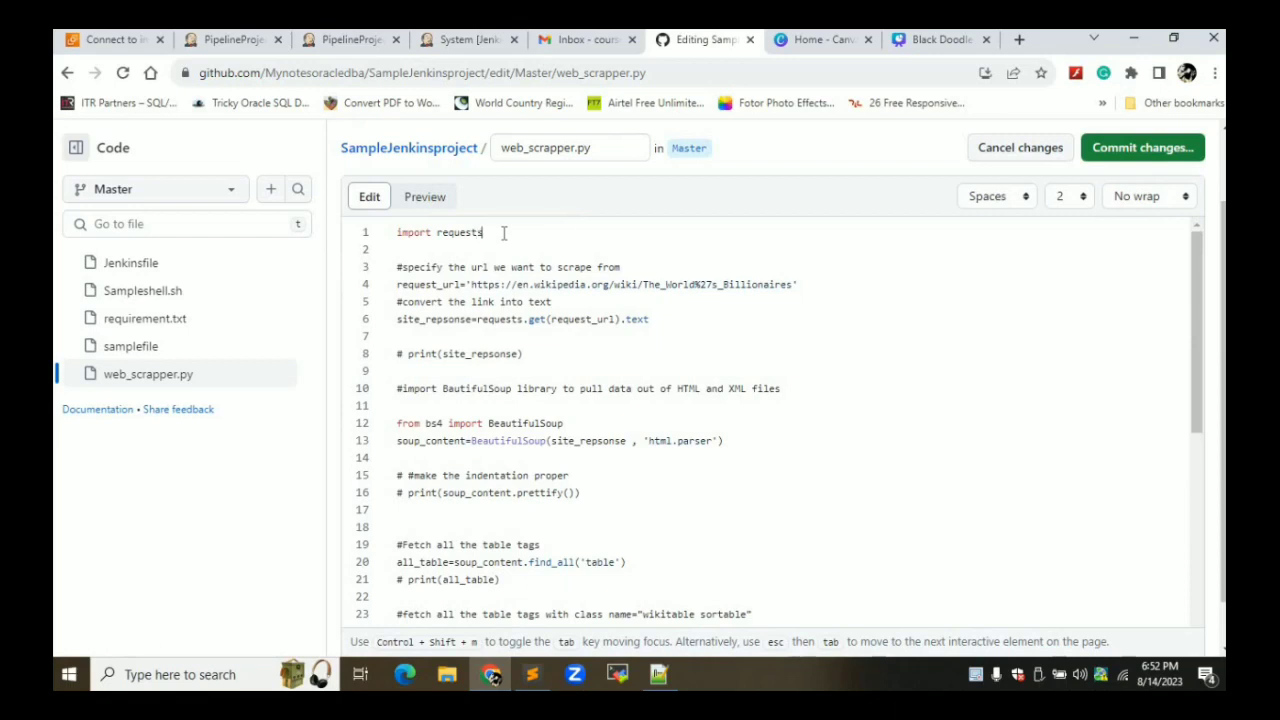
Commit the edit to the Master branch with the message 'Bug fixed'
{"action": "left_click", "coordinate": [1129, 150]}
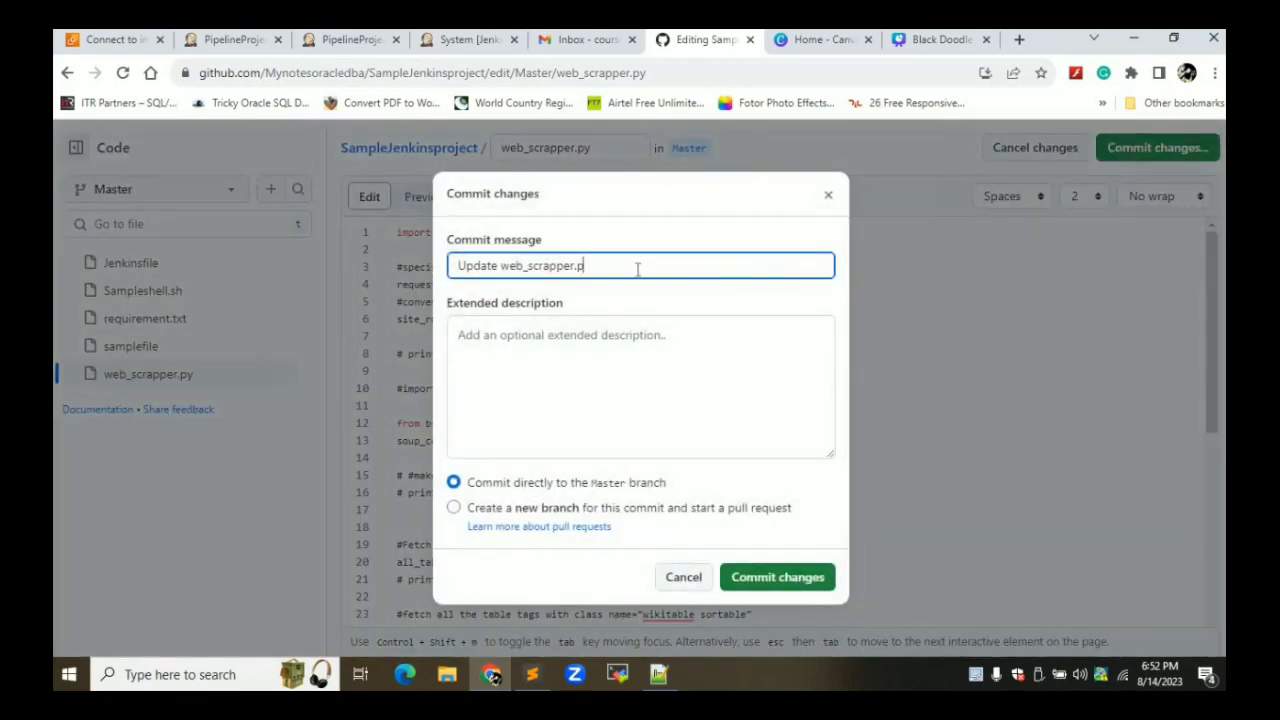
{"action": "key", "text": "BackSpace"}
{"action": "key", "text": "BackSpace"}
{"action": "key", "text": "BackSpace"}
{"action": "key", "text": "BackSpace"}
{"action": "key", "text": "BackSpace"}
{"action": "key", "text": "BackSpace"}
{"action": "key", "text": "BackSpace"}
{"action": "key", "text": "BackSpace"}
{"action": "key", "text": "BackSpace"}
{"action": "key", "text": "BackSpace"}
{"action": "key", "text": "BackSpace"}
{"action": "key", "text": "BackSpace"}
{"action": "key", "text": "BackSpace"}
{"action": "key", "text": "BackSpace"}
{"action": "key", "text": "BackSpace"}
{"action": "key", "text": "BackSpace"}
{"action": "key", "text": "BackSpace"}
{"action": "key", "text": "BackSpace"}
{"action": "key", "text": "BackSpace"}
{"action": "key", "text": "BackSpace"}
{"action": "type", "text": "Bug fixed"}
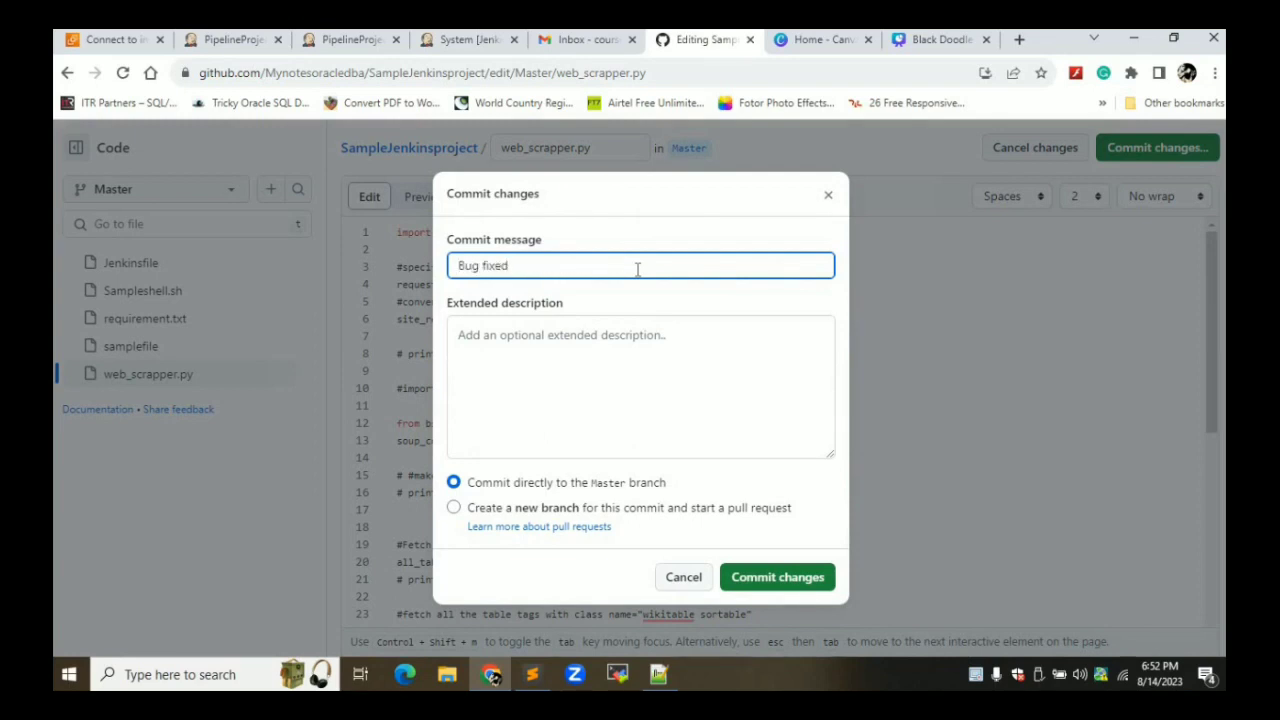
{"action": "left_click", "coordinate": [780, 577]}
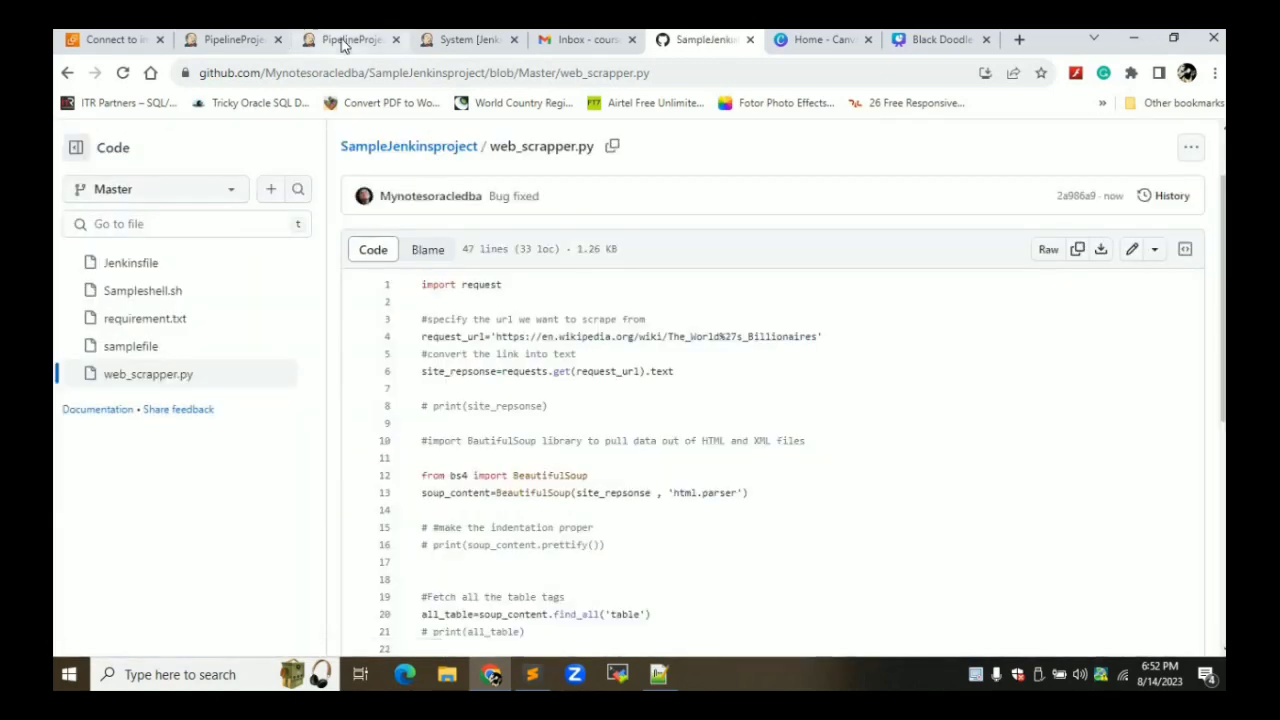
Leave the build #9 console for the PipelineProjectusingpython job page to watch build #10's Test stage pass
{"action": "left_click", "coordinate": [345, 39]}
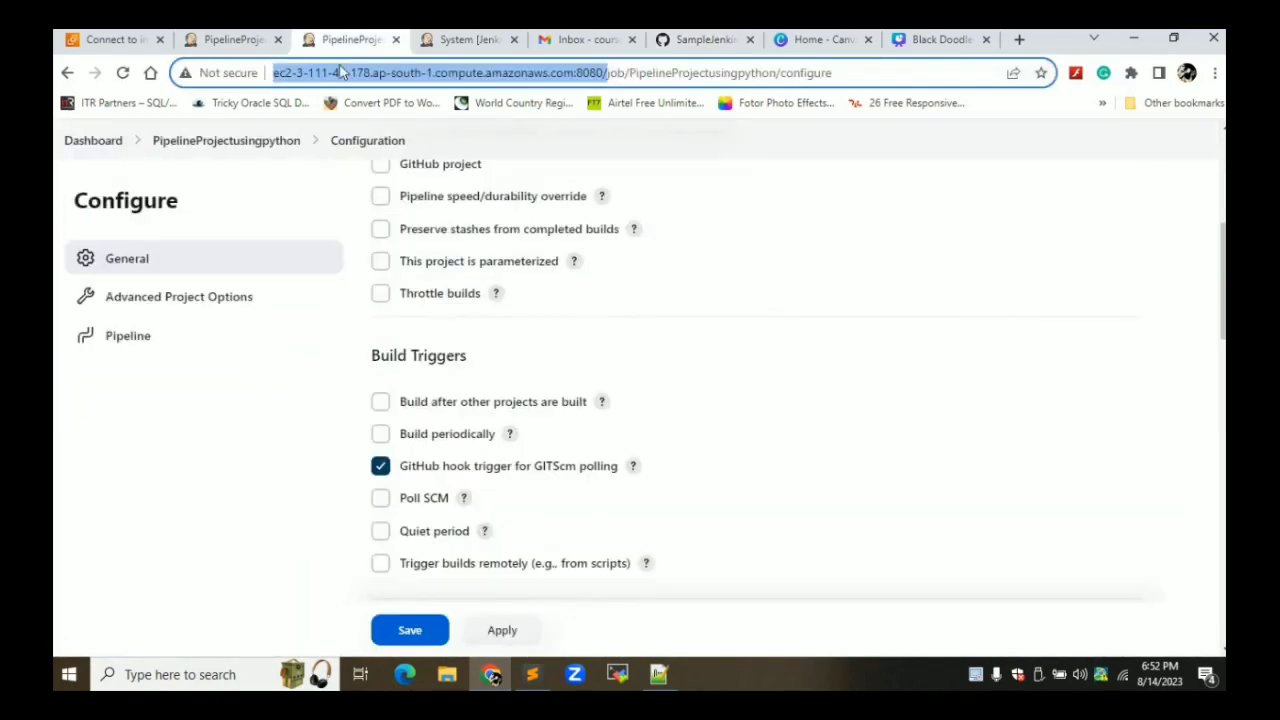
{"action": "left_click", "coordinate": [233, 39]}
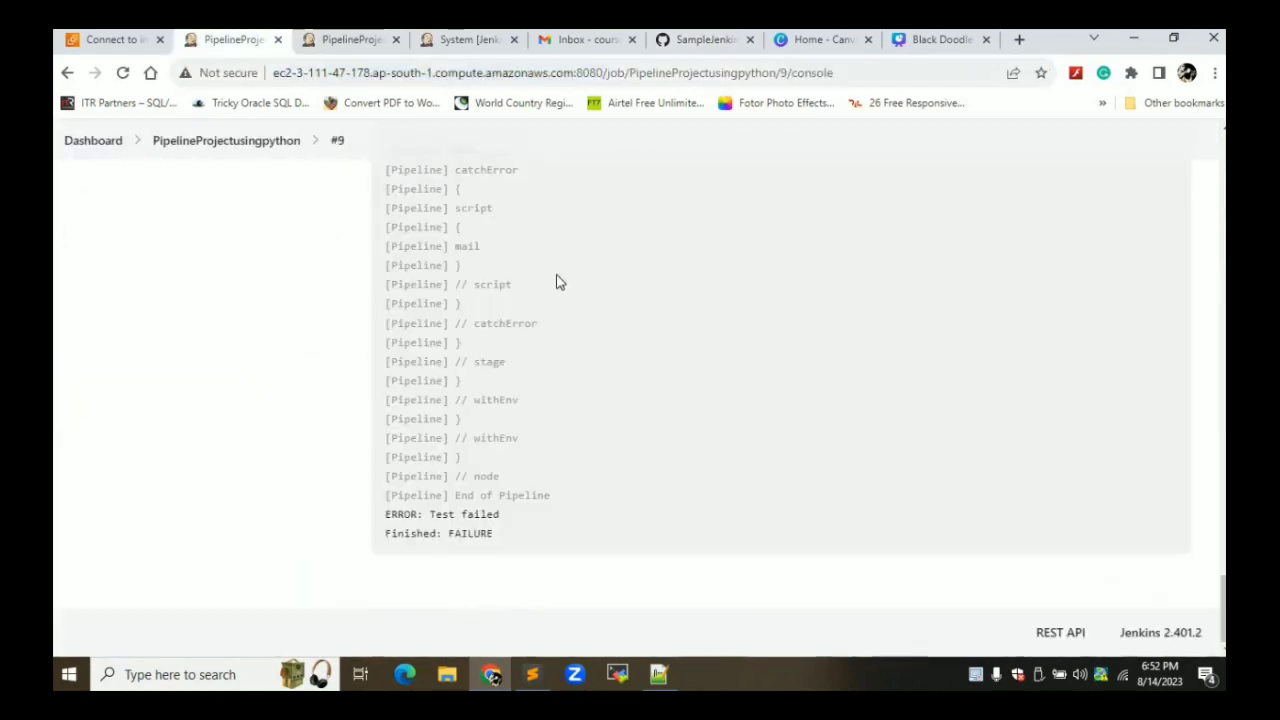
{"action": "scroll", "coordinate": [558, 282], "scroll_direction": "up", "scroll_amount": 20}
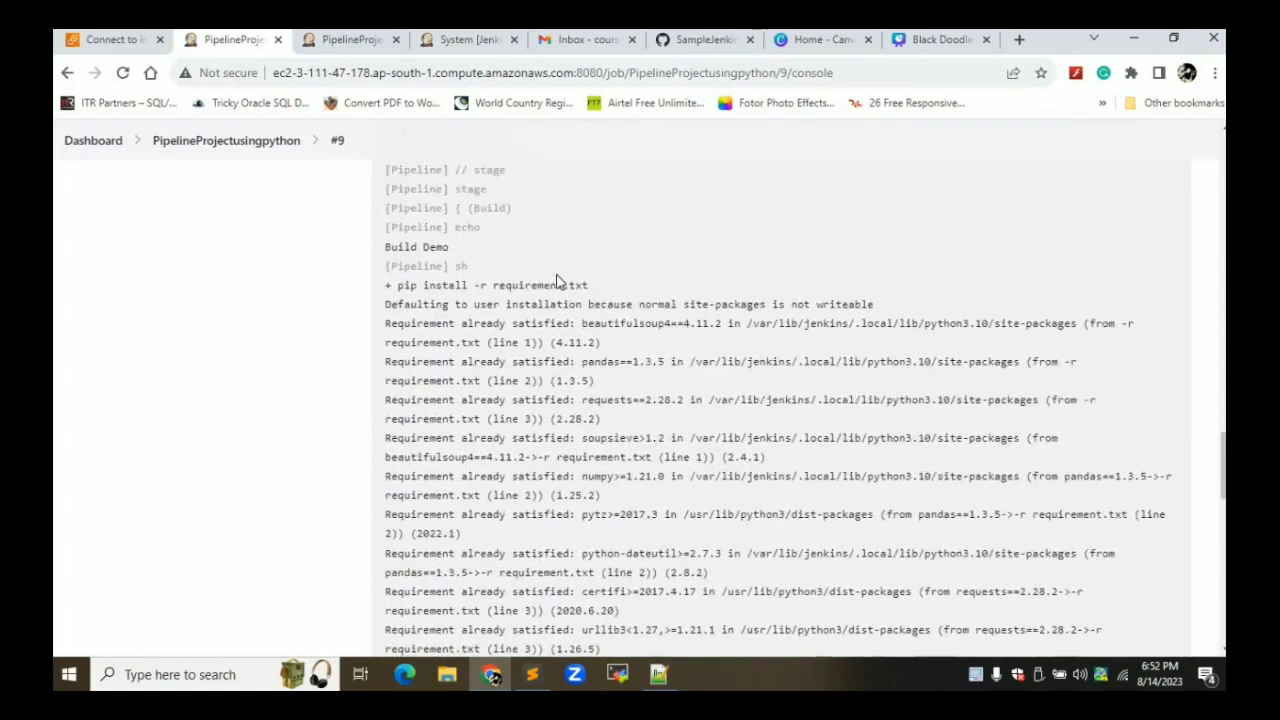
{"action": "scroll", "coordinate": [558, 282], "scroll_direction": "up", "scroll_amount": 20}
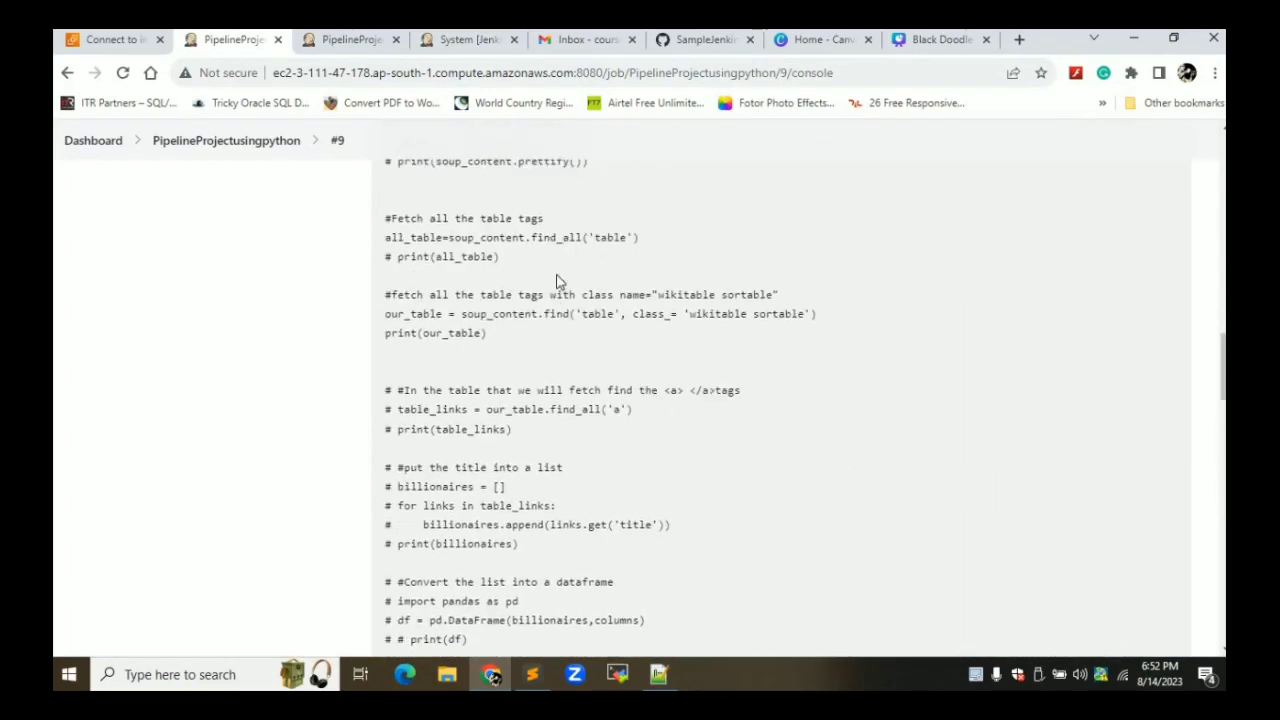
{"action": "scroll", "coordinate": [558, 282], "scroll_direction": "up", "scroll_amount": 5}
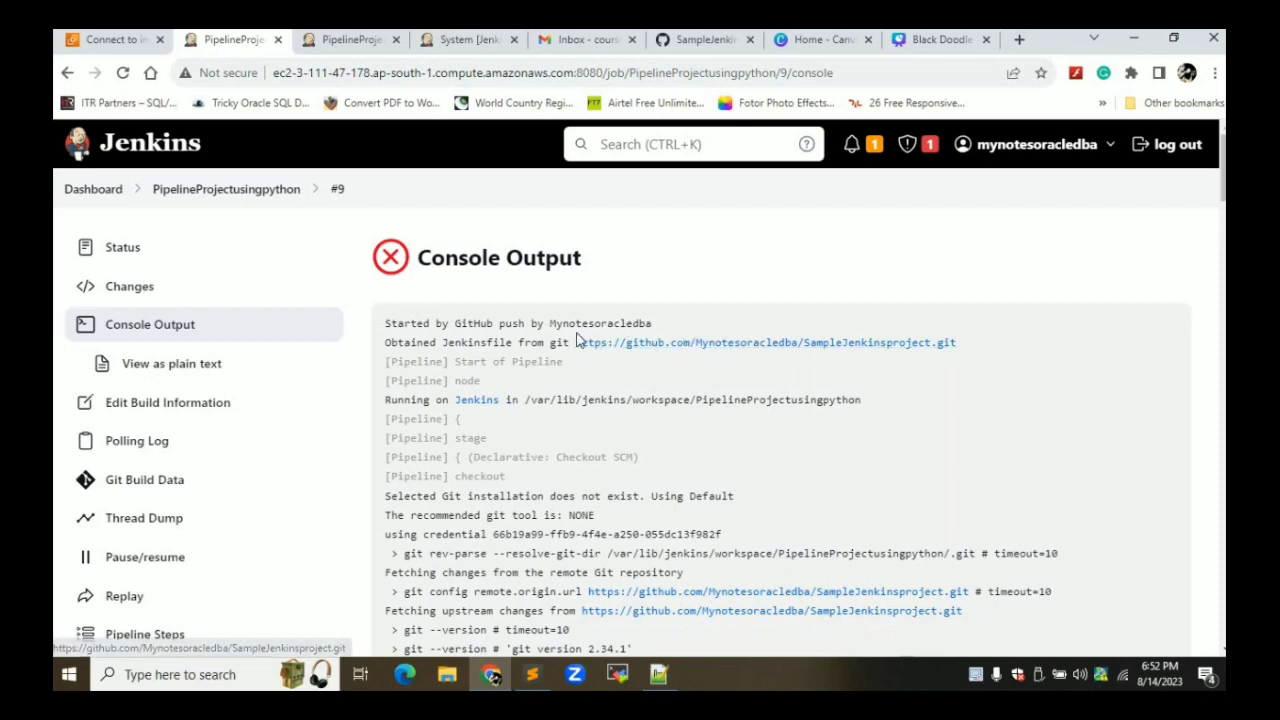
{"action": "left_click", "coordinate": [244, 193]}
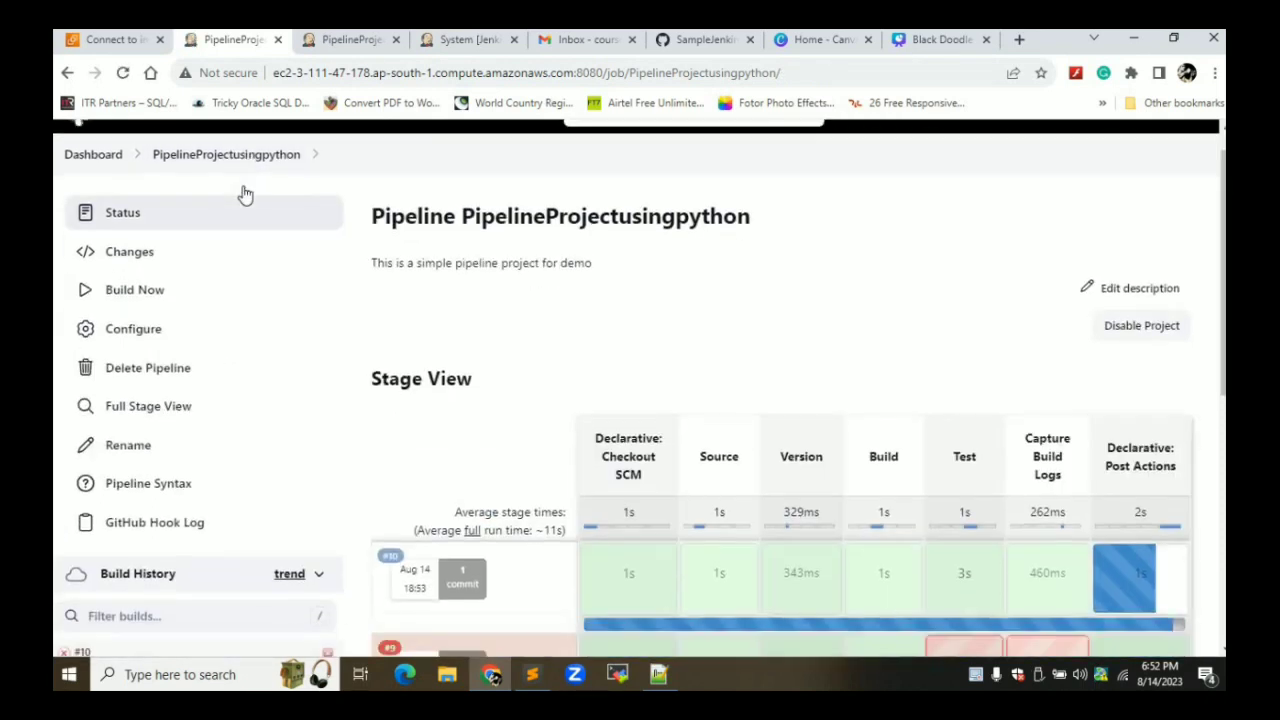
{"action": "scroll", "coordinate": [243, 194], "scroll_direction": "down", "scroll_amount": 4}
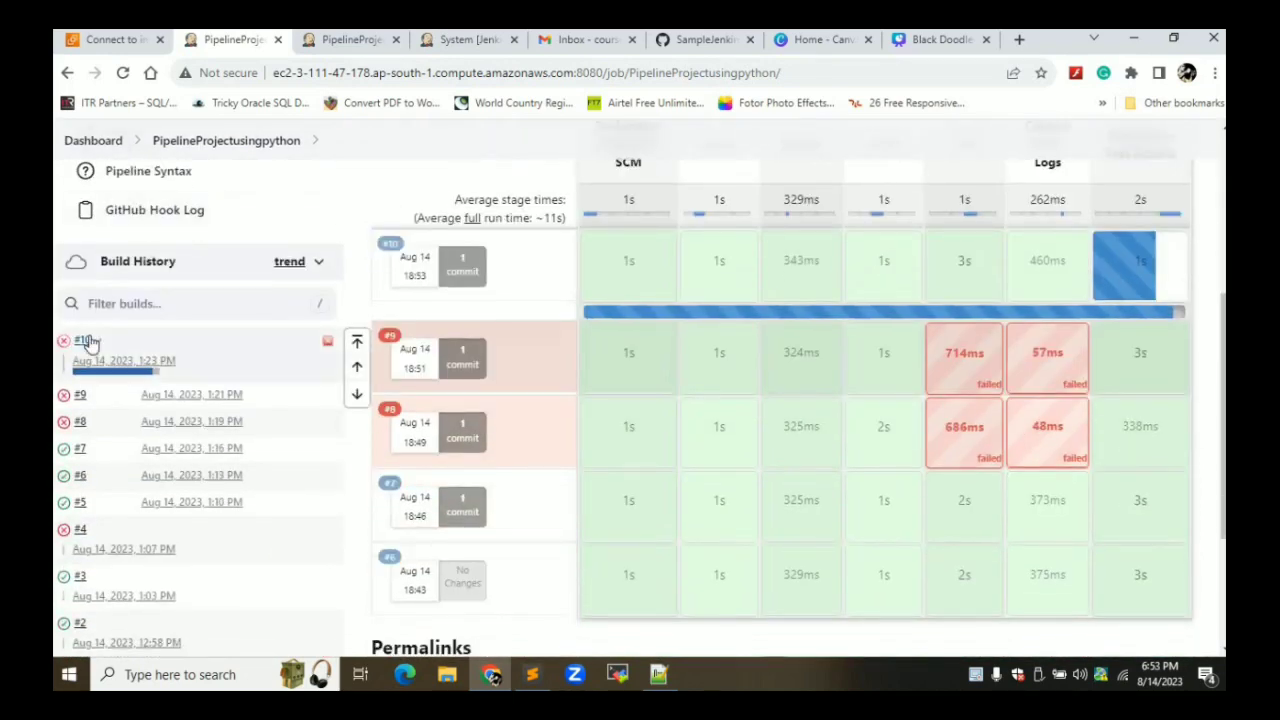